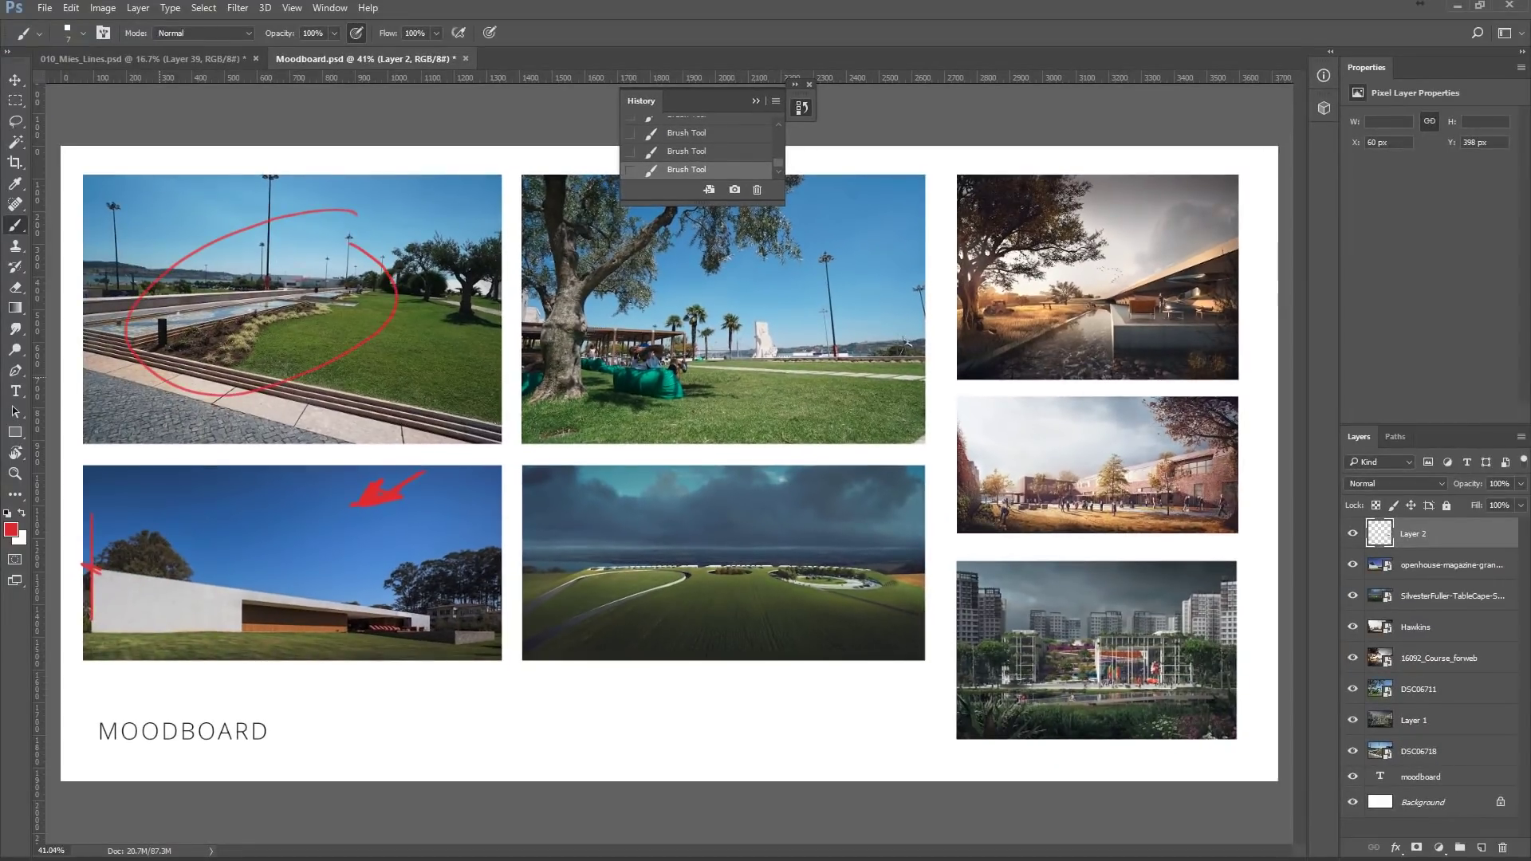
Step: Undo the red circle on the first photo and brush a red mark across the pavilion render in the moodboard's upper right
{"action": "key", "text": "ctrl+z"}
{"action": "left_click_drag", "start_coordinate": [727, 257], "coordinate": [753, 260]}
{"action": "key", "text": "ctrl+z"}
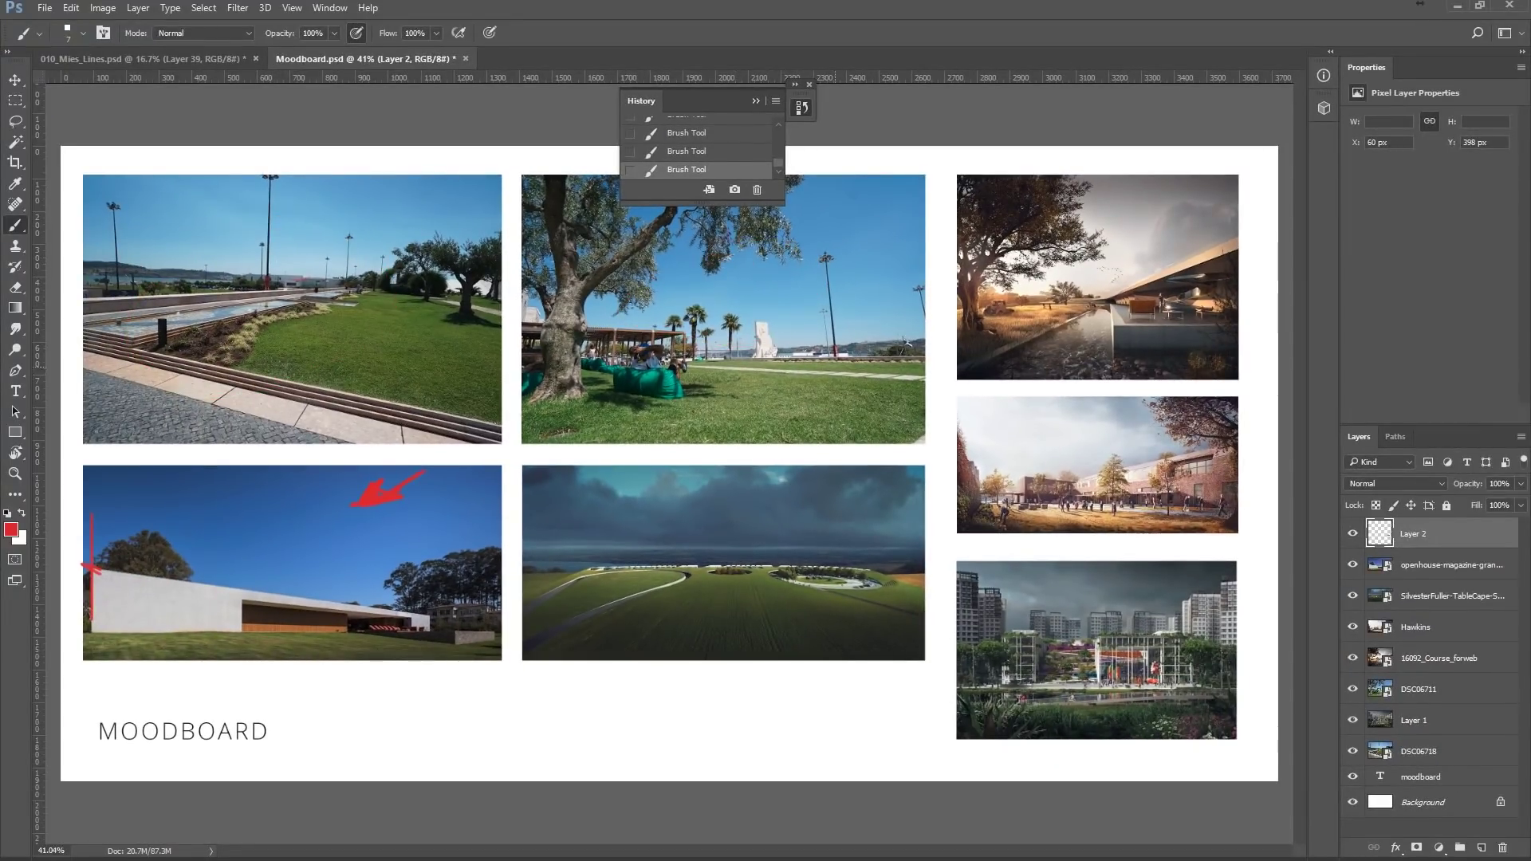
{"action": "left_click_drag", "start_coordinate": [971, 365], "coordinate": [1043, 364]}
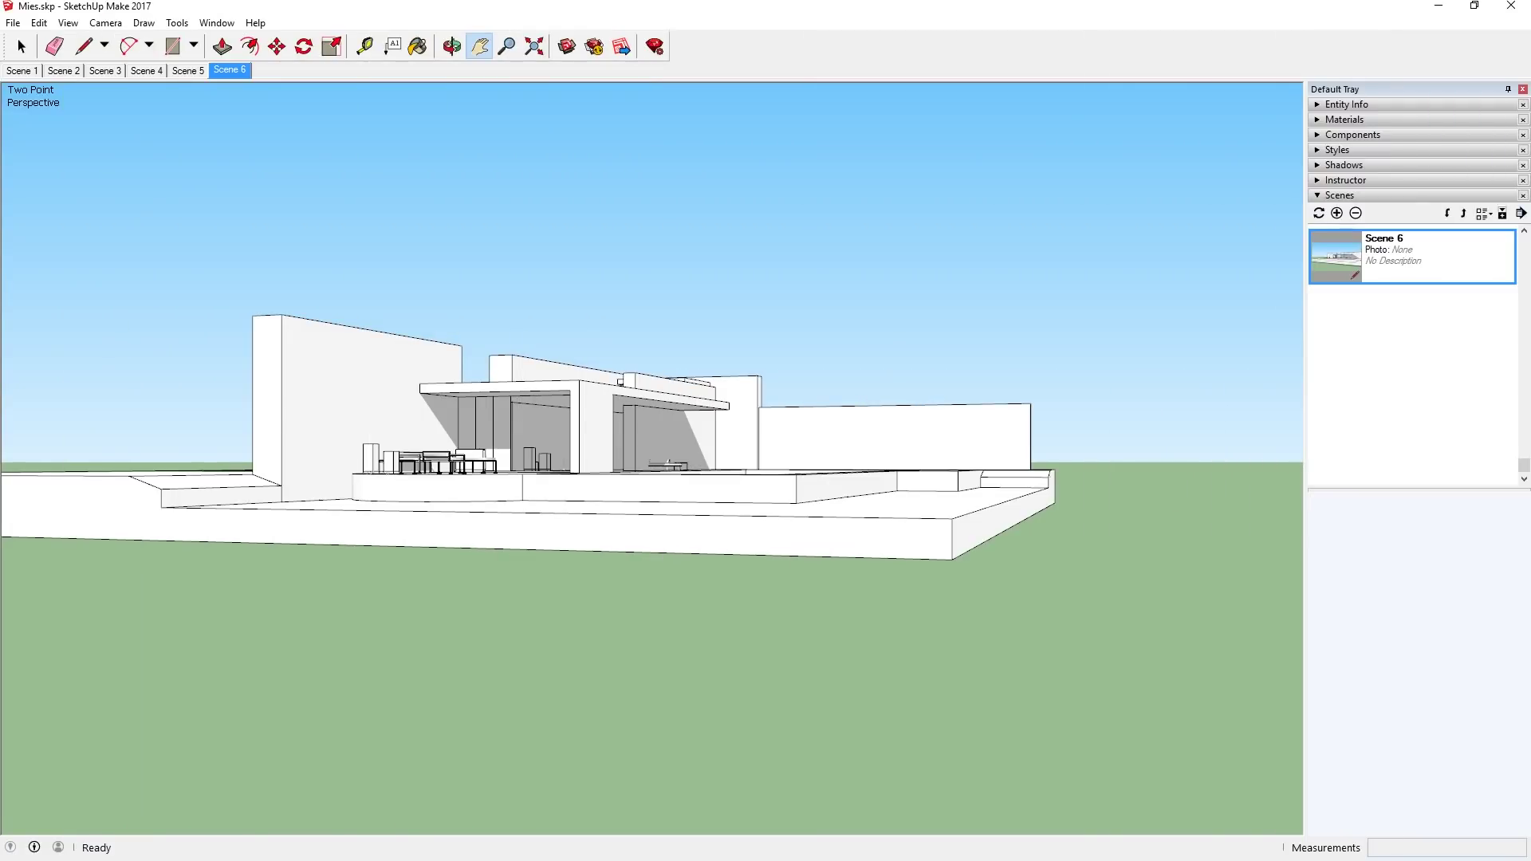
Step: Switch to SketchUp, save the current view as a new scene and start a 2D graphic export
{"action": "key", "text": "Return"}
{"action": "key", "text": "alt+f"}
{"action": "key", "text": "e"}
{"action": "key", "text": "Down"}
{"action": "key", "text": "Return"}
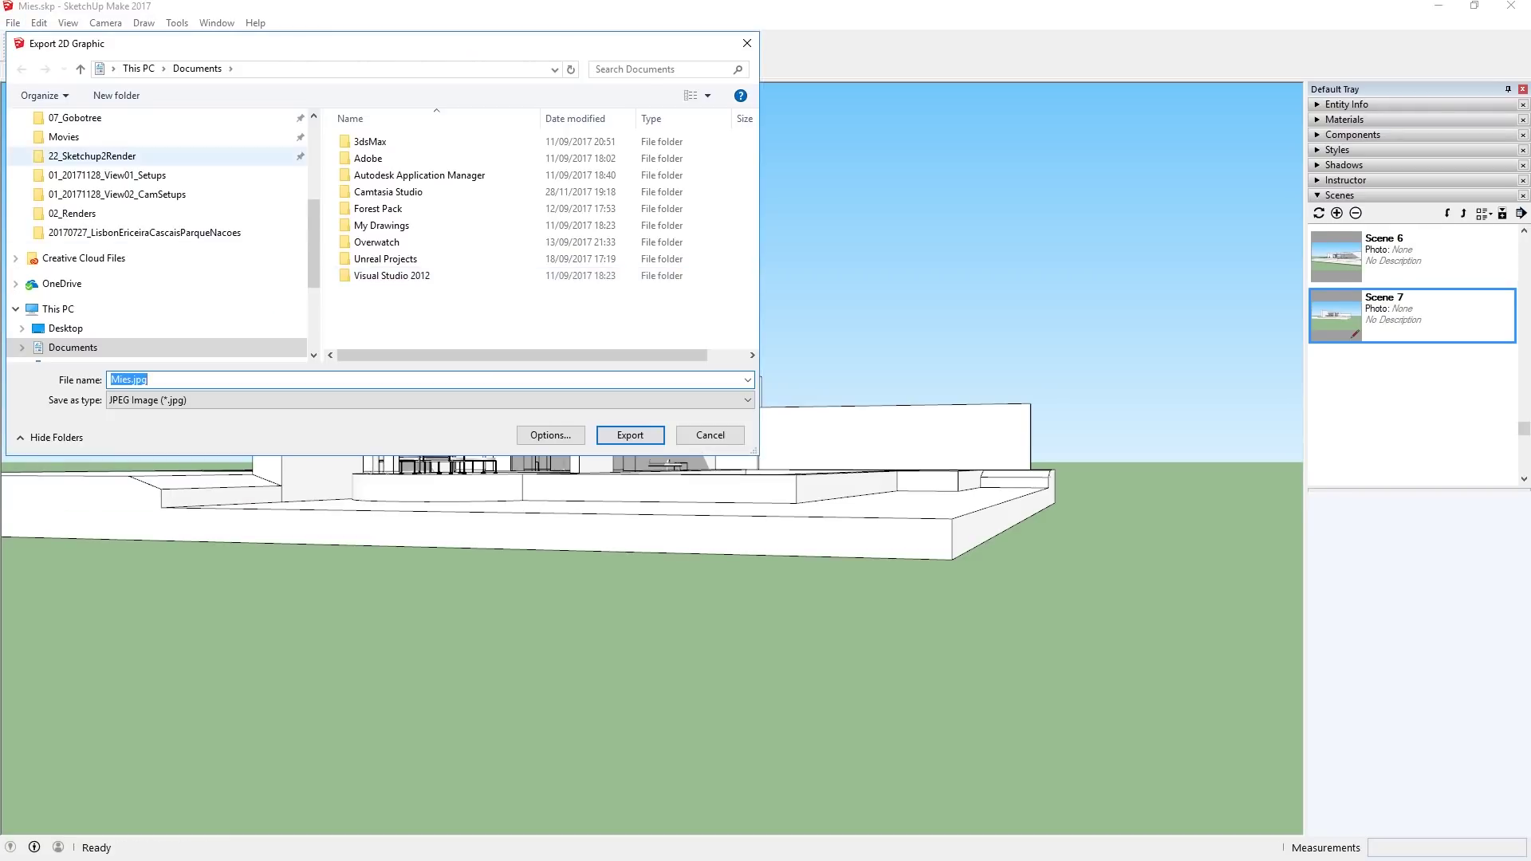
Step: Export the line view as 001_Mies_Lines.jpg into the 02_Renders folder
{"action": "left_click", "coordinate": [72, 213]}
{"action": "left_click", "coordinate": [116, 95]}
{"action": "key", "text": "Return"}
{"action": "key", "text": "Delete"}
{"action": "key", "text": "alt+n"}
{"action": "type", "text": "001_Mies"}
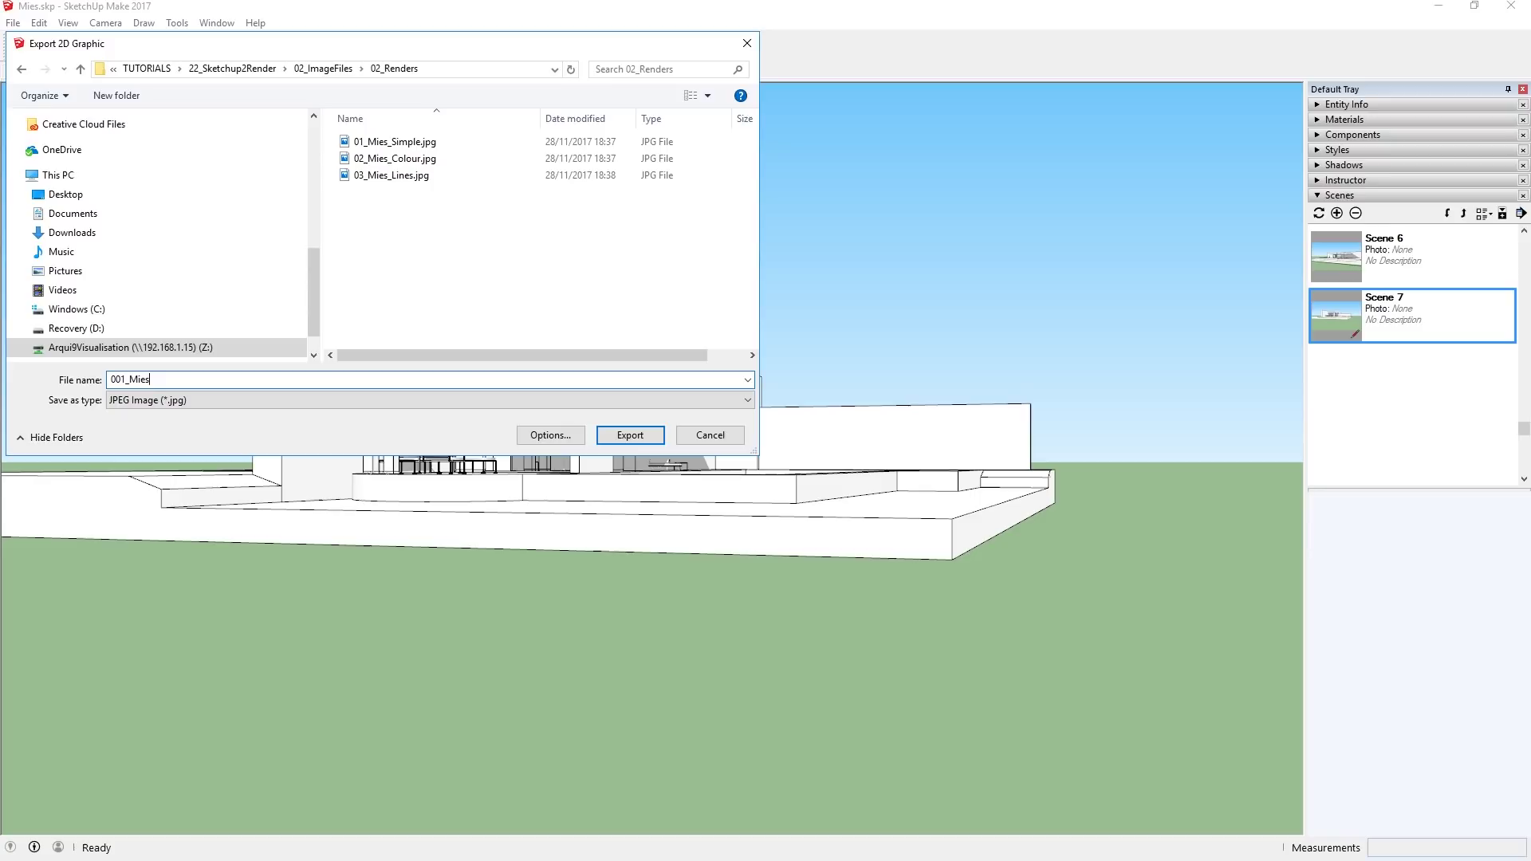
{"action": "key", "text": "Return"}
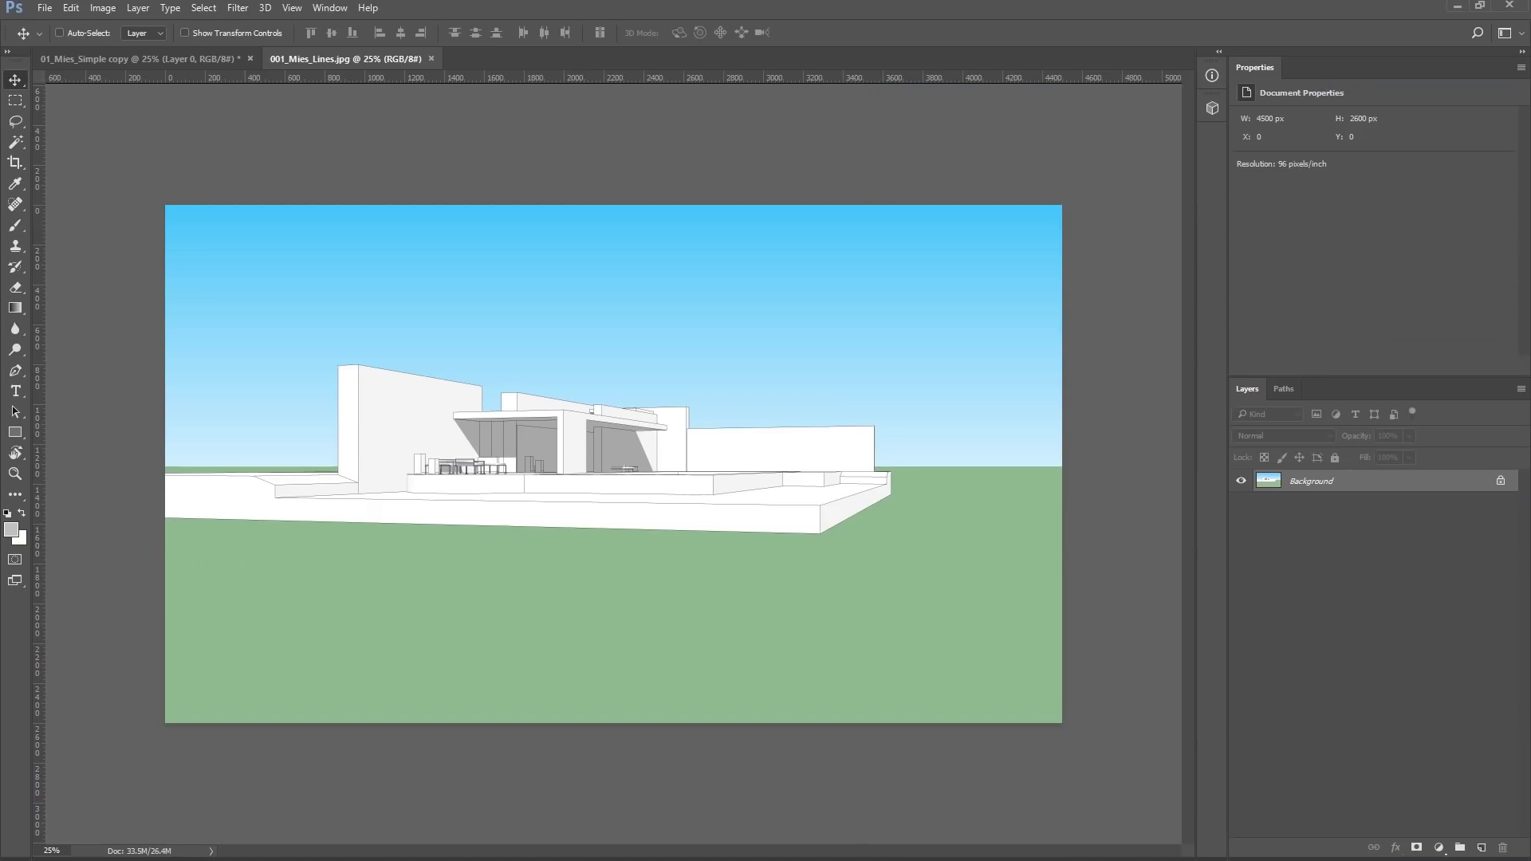
Step: Switch to Photoshop, examine the exported line render up close and check its image size
{"action": "key", "text": "z"}
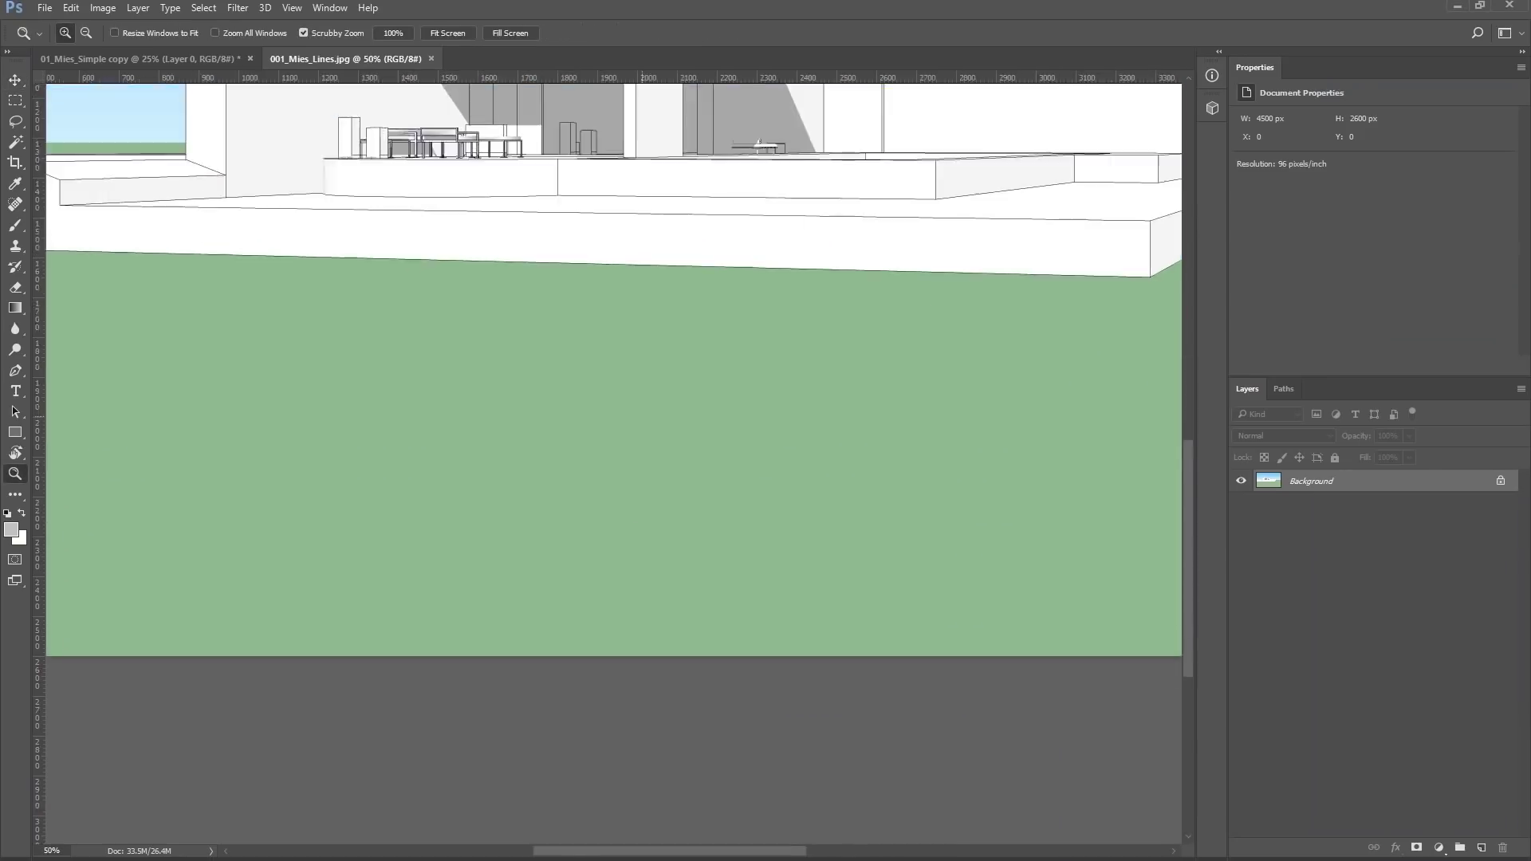
{"action": "key", "text": "ctrl+alt+i"}
{"action": "key", "text": "Escape"}
{"action": "key", "text": "ctrl+minus"}
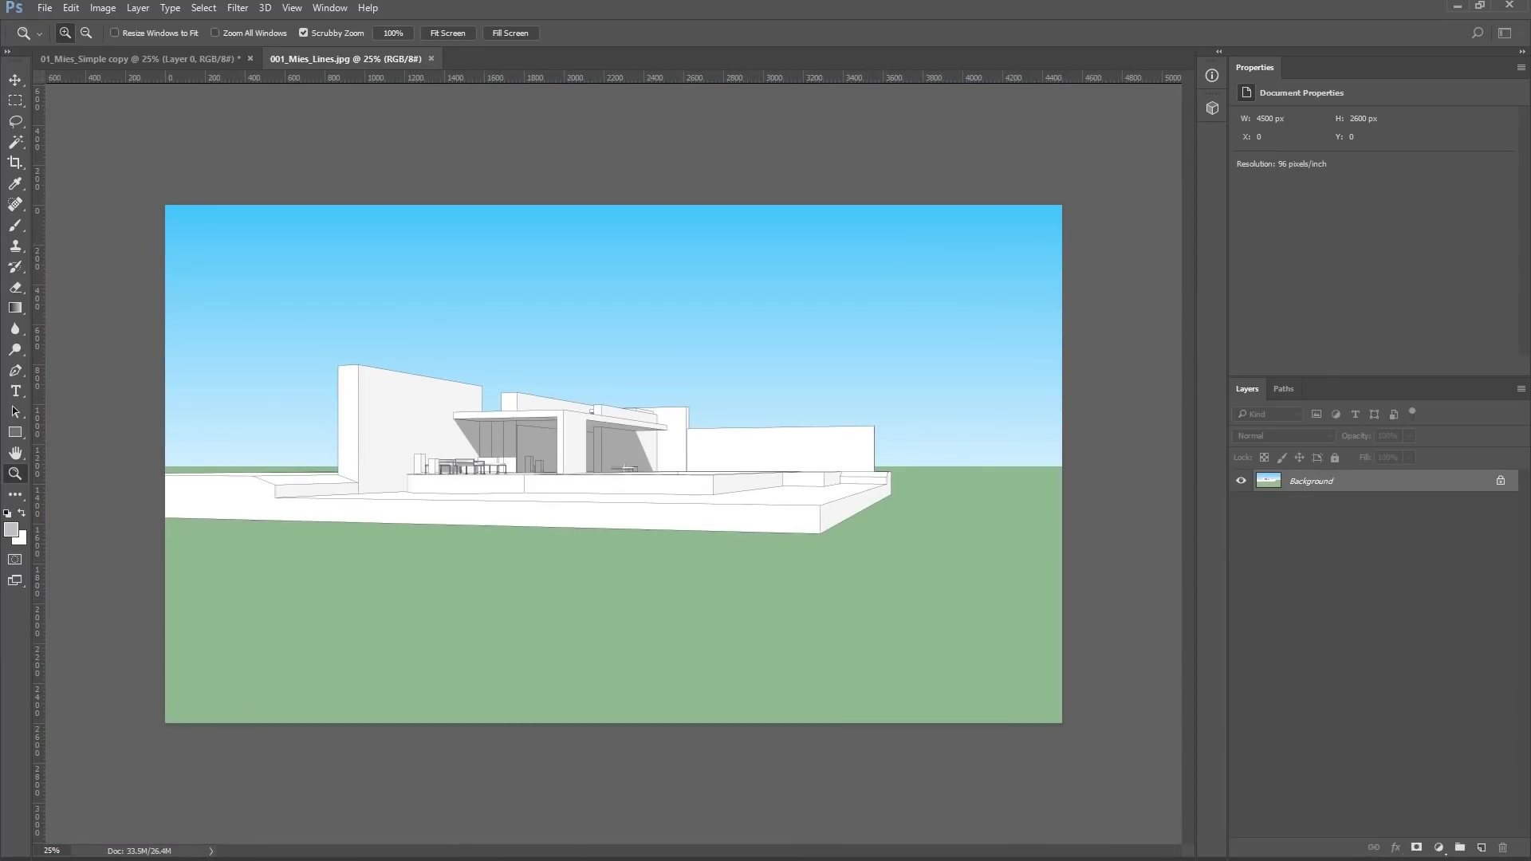
Step: Create a layer group named Passes with a nested group named Walls
{"action": "key", "text": "ctrl+g"}
{"action": "key", "text": "ctrl+g"}
{"action": "type", "text": "Walls"}
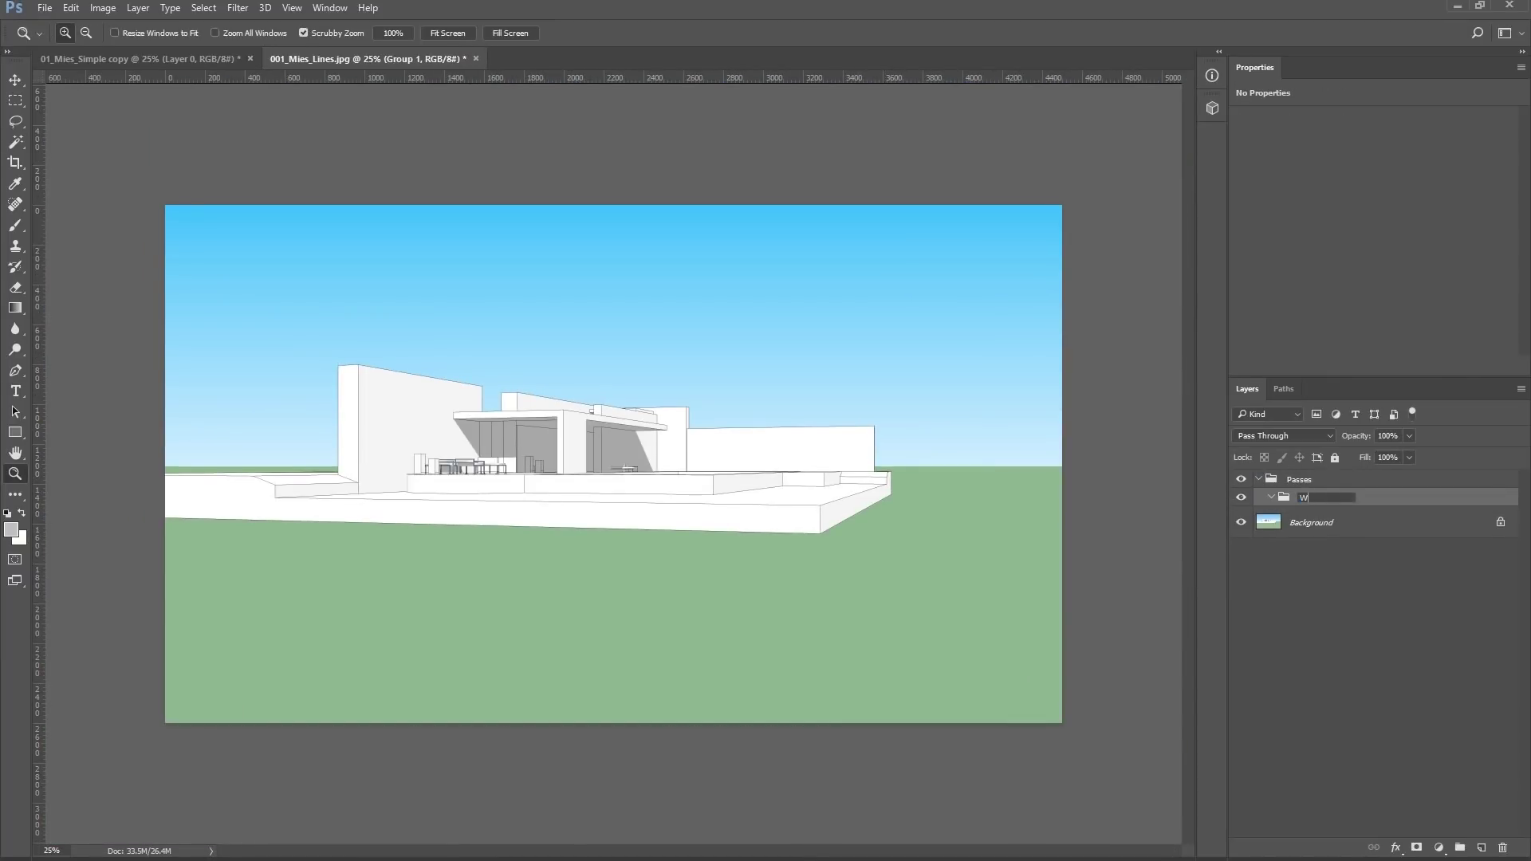
{"action": "key", "text": "Return"}
{"action": "key", "text": "ctrl+plus"}
{"action": "key", "text": "w"}
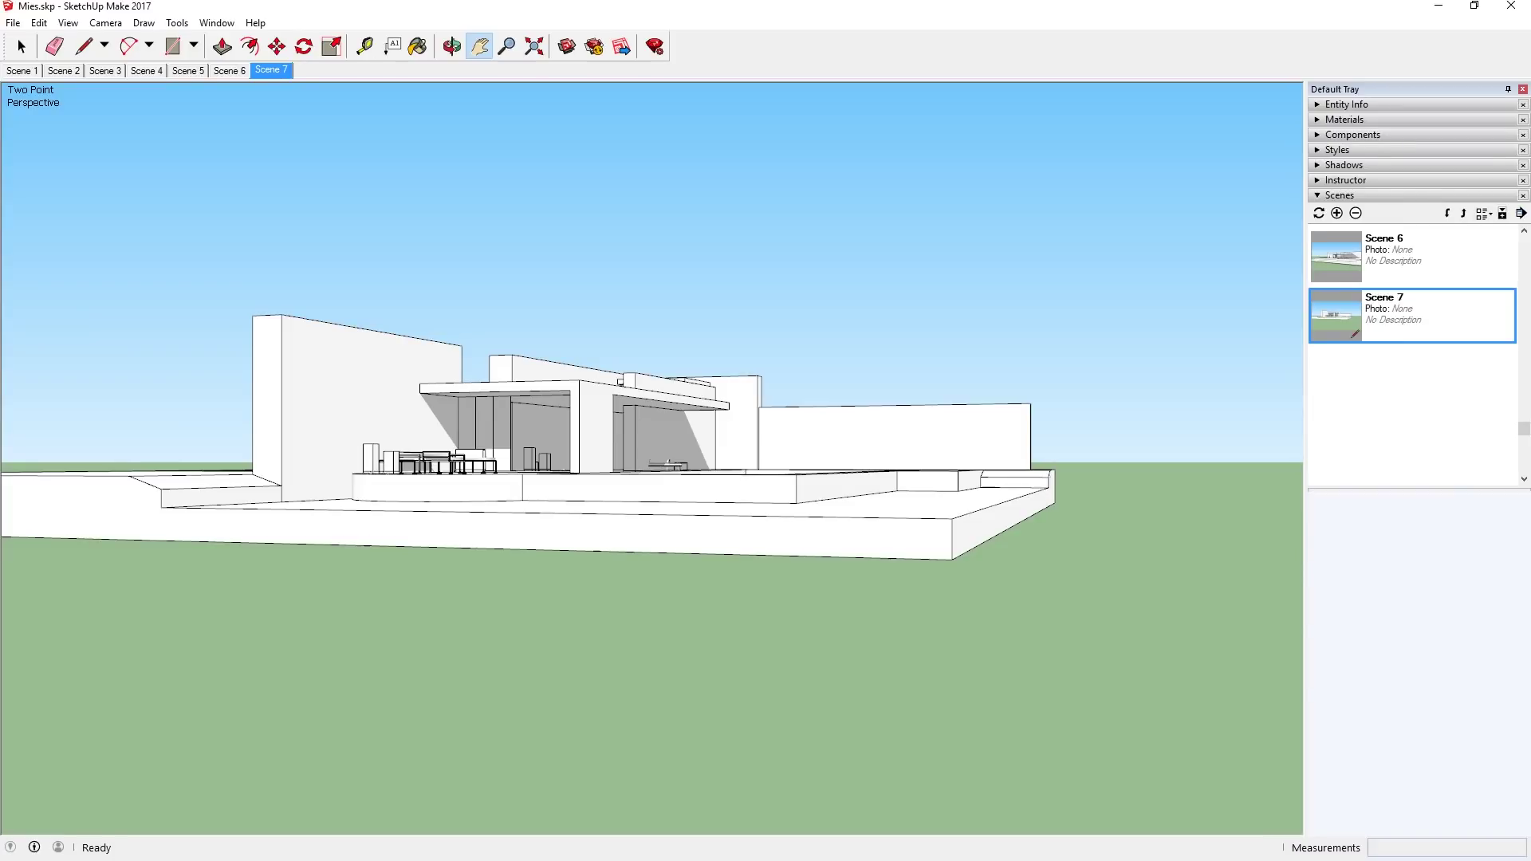
Step: Switch to SketchUp and export the coloured view with edges as 002_Mies_Colour.jpg
{"action": "left_click", "coordinate": [13, 23]}
{"action": "mouse_move", "coordinate": [48, 268]}
{"action": "left_click", "coordinate": [503, 285]}
{"action": "left_click", "coordinate": [153, 379]}
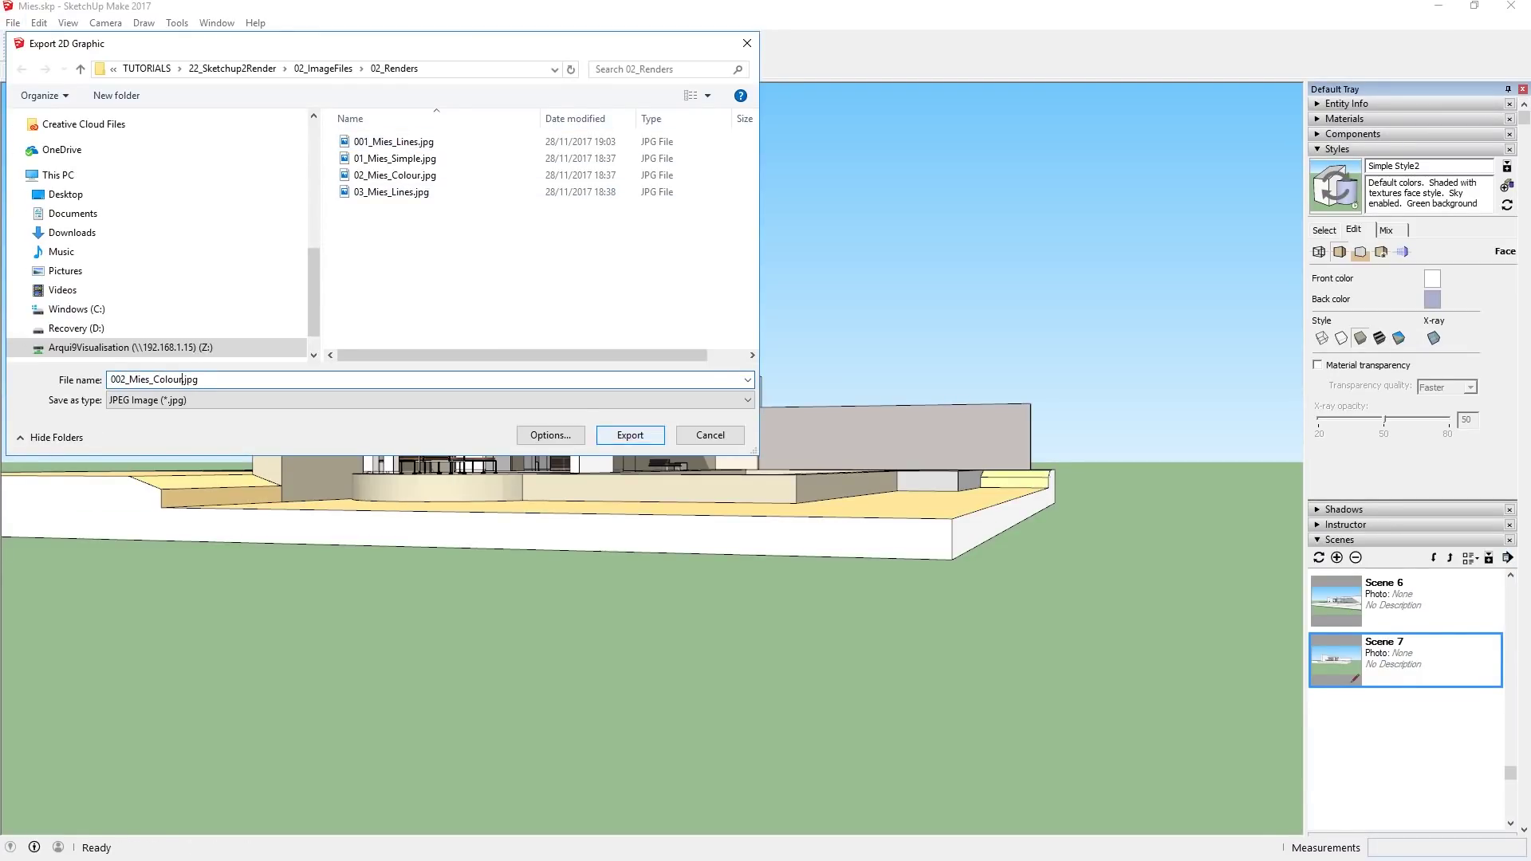
{"action": "key", "text": "Return"}
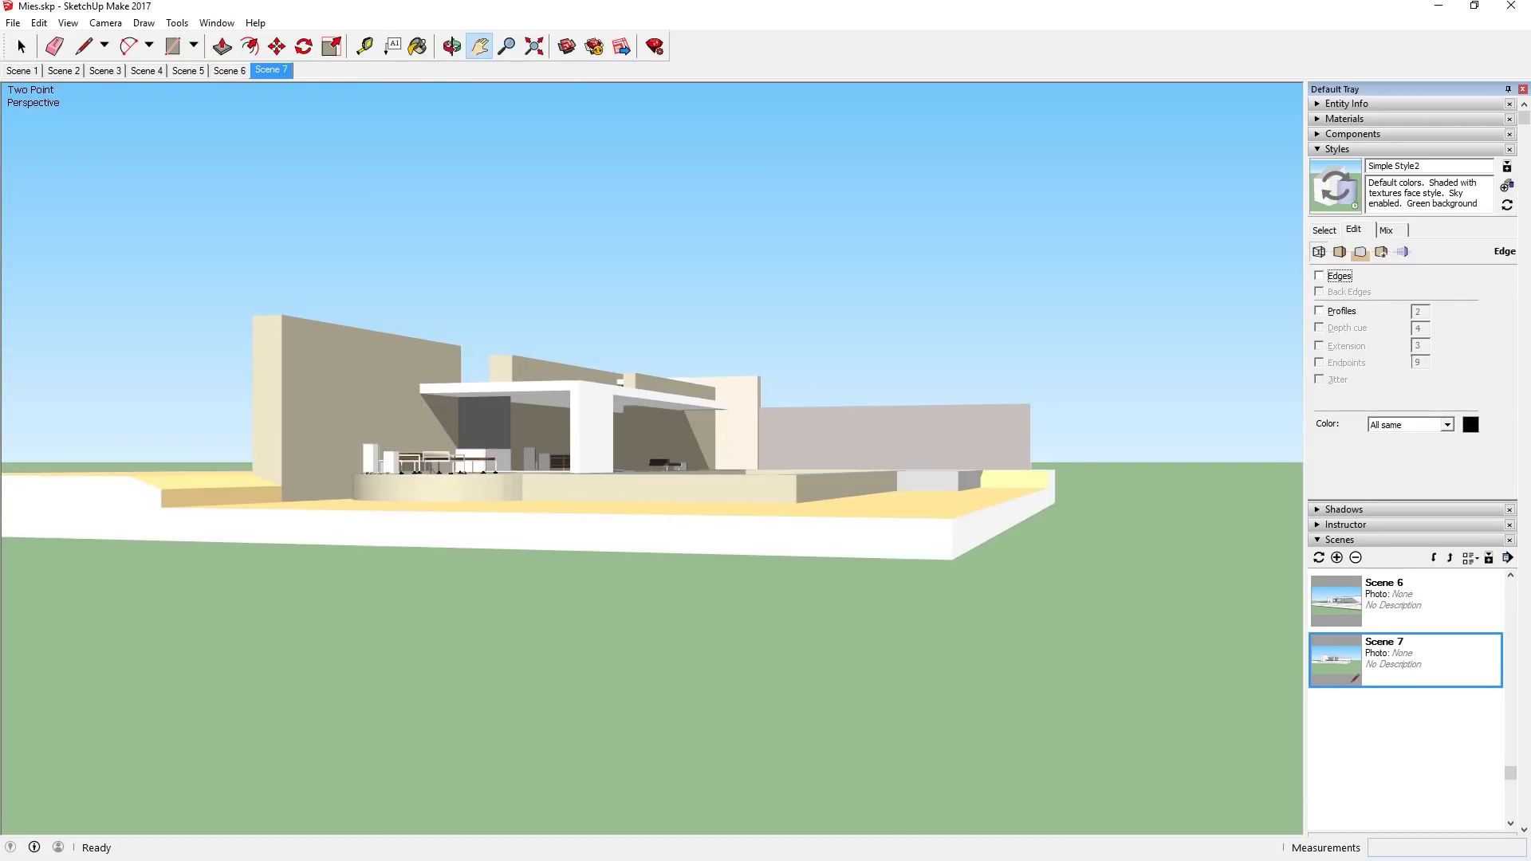
Step: Export the coloured view without edges as 003_Mies_SimpleColour.jpg
{"action": "left_click", "coordinate": [12, 22]}
{"action": "left_click", "coordinate": [502, 285]}
{"action": "left_click", "coordinate": [397, 174]}
{"action": "left_click", "coordinate": [118, 379]}
{"action": "key", "text": "Return"}
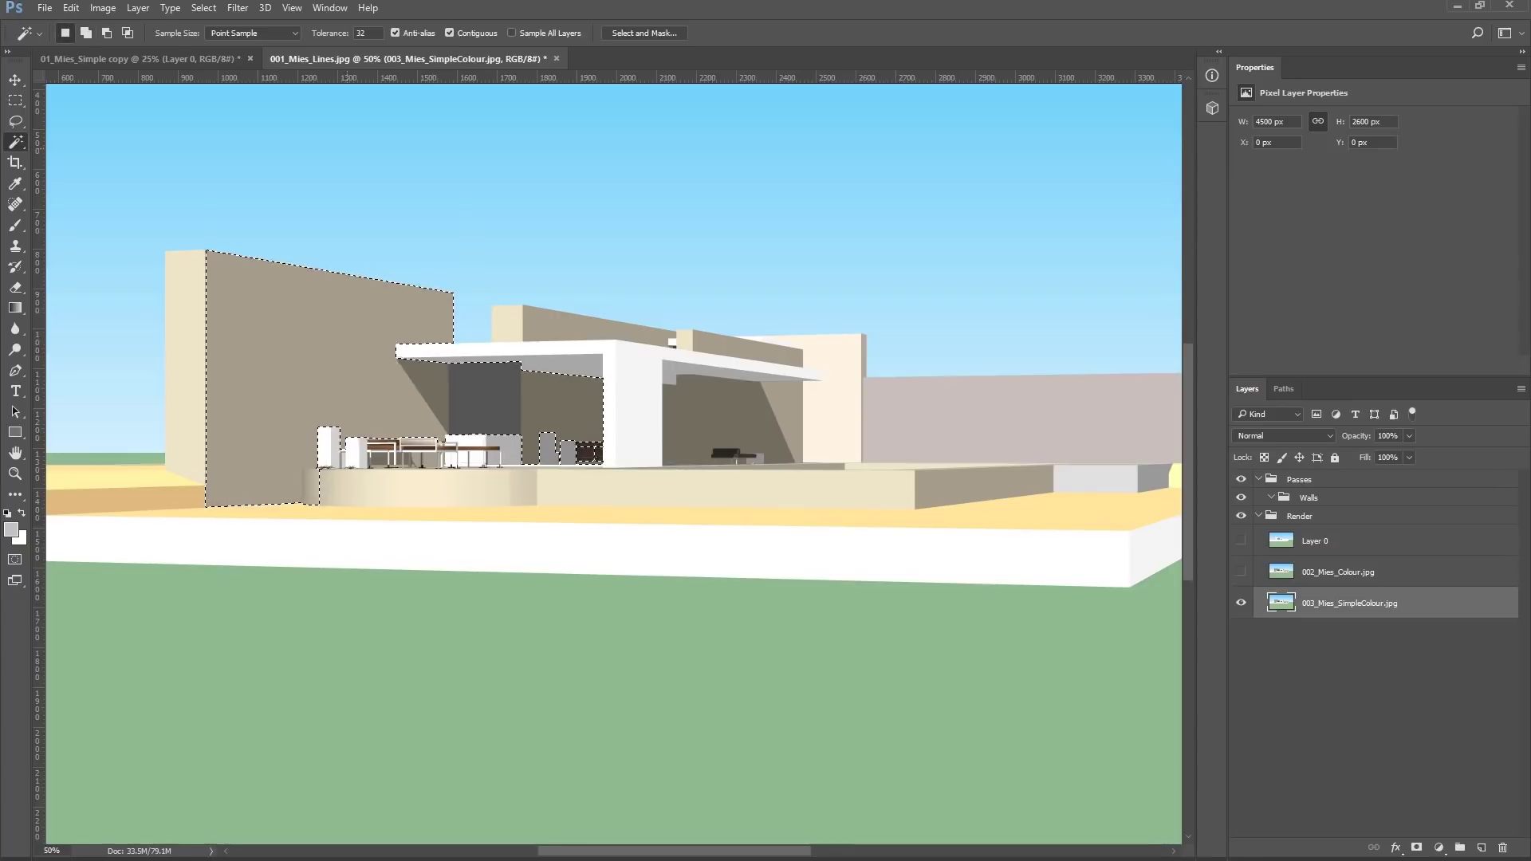
Step: Switch to Photoshop and add the other pavilion wall faces to the Magic Wand selection with tolerance 7
{"action": "type", "text": "7"}
{"action": "left_click", "coordinate": [562, 402], "text": "shift"}
{"action": "left_click", "coordinate": [781, 414], "text": "shift"}
{"action": "left_click", "coordinate": [484, 398], "text": "shift"}
{"action": "left_click", "coordinate": [185, 375], "text": "shift"}
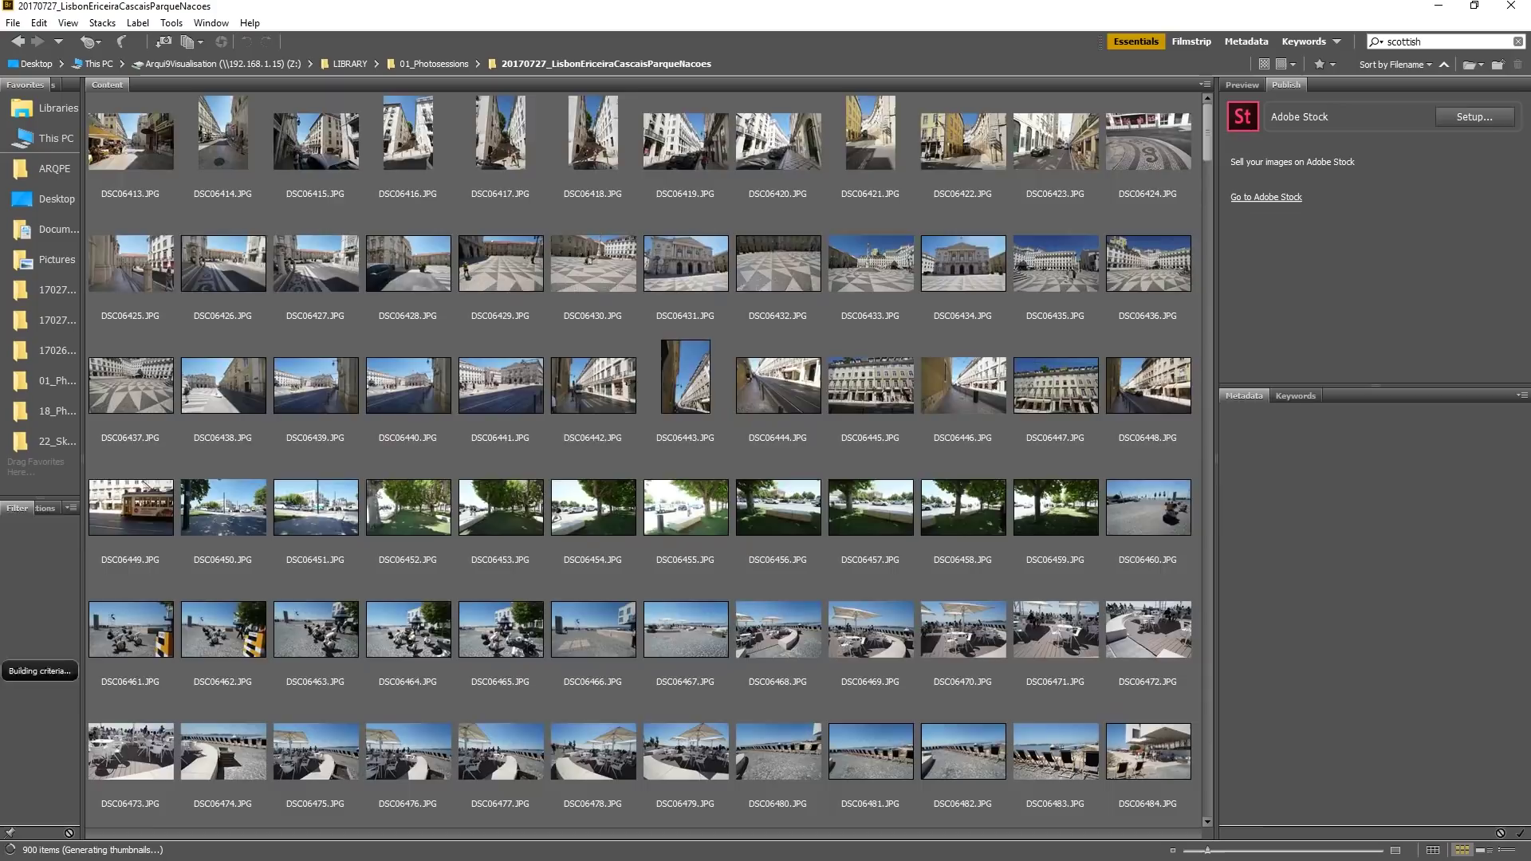
Step: Switch to Bridge, enlarge the thumbnails and browse the 20170727_LisbonEriceiraCascaisParqueNacoes photos for park and tree images
{"action": "left_click", "coordinate": [592, 385]}
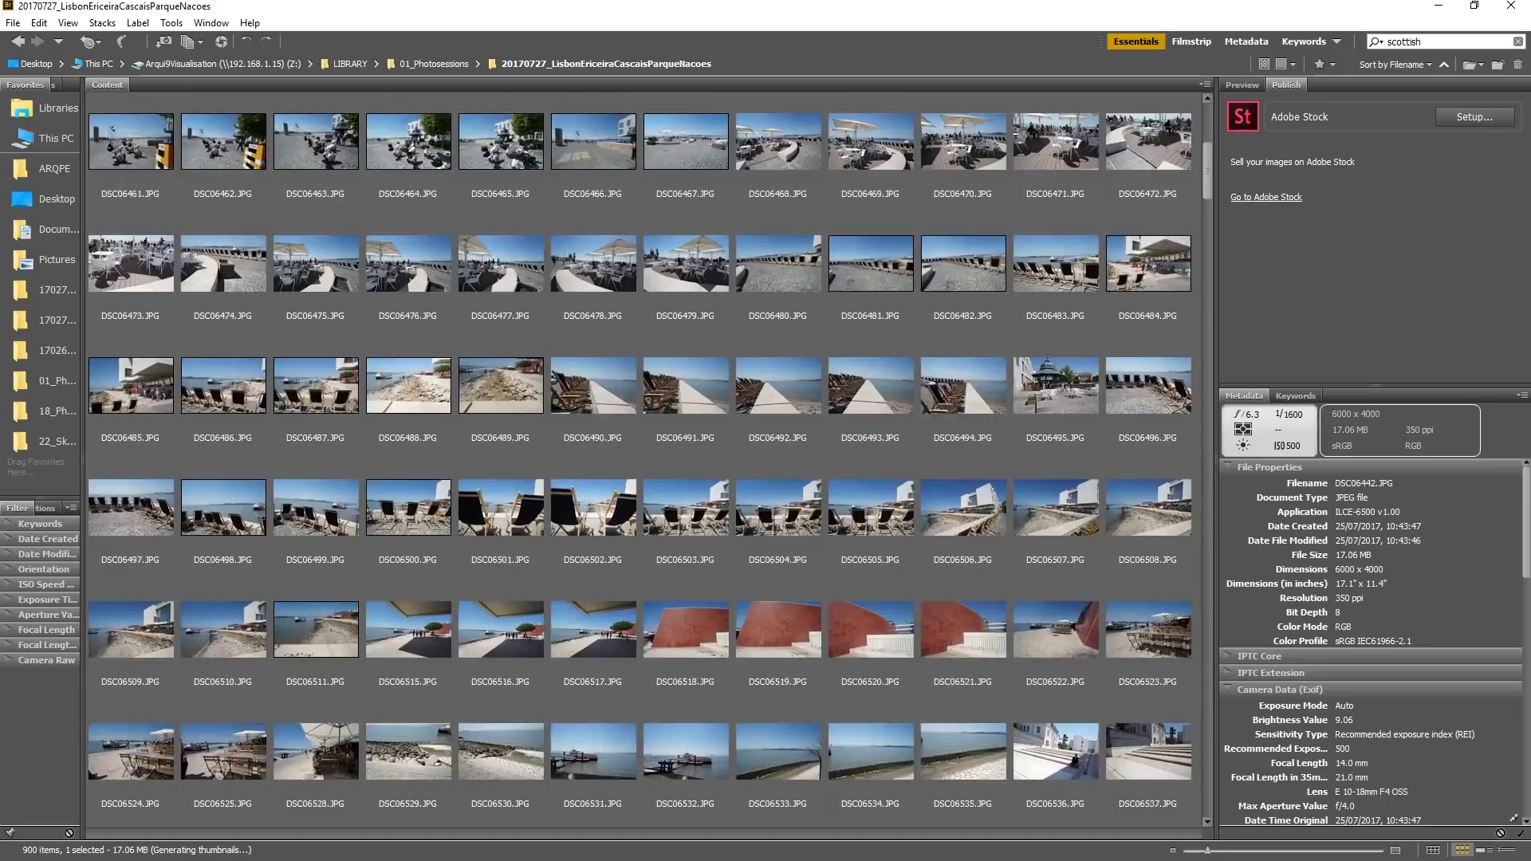
{"action": "left_click_drag", "start_coordinate": [1208, 849], "coordinate": [1230, 850]}
{"action": "scroll", "coordinate": [643, 454], "scroll_direction": "down", "scroll_amount": 10}
{"action": "scroll", "coordinate": [642, 454], "scroll_direction": "down", "scroll_amount": 20}
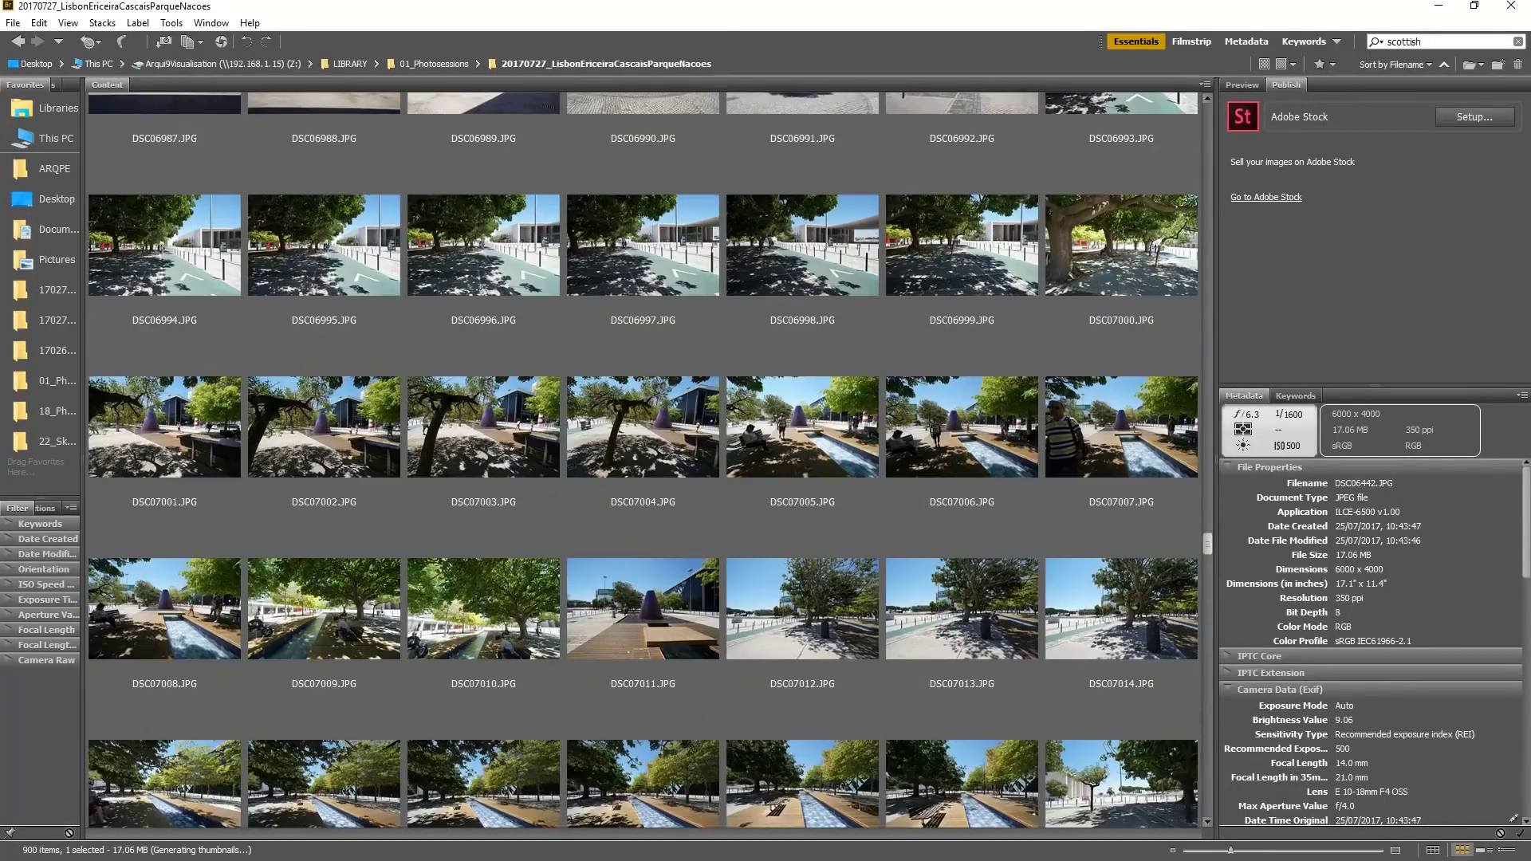
{"action": "left_click", "coordinate": [1121, 231]}
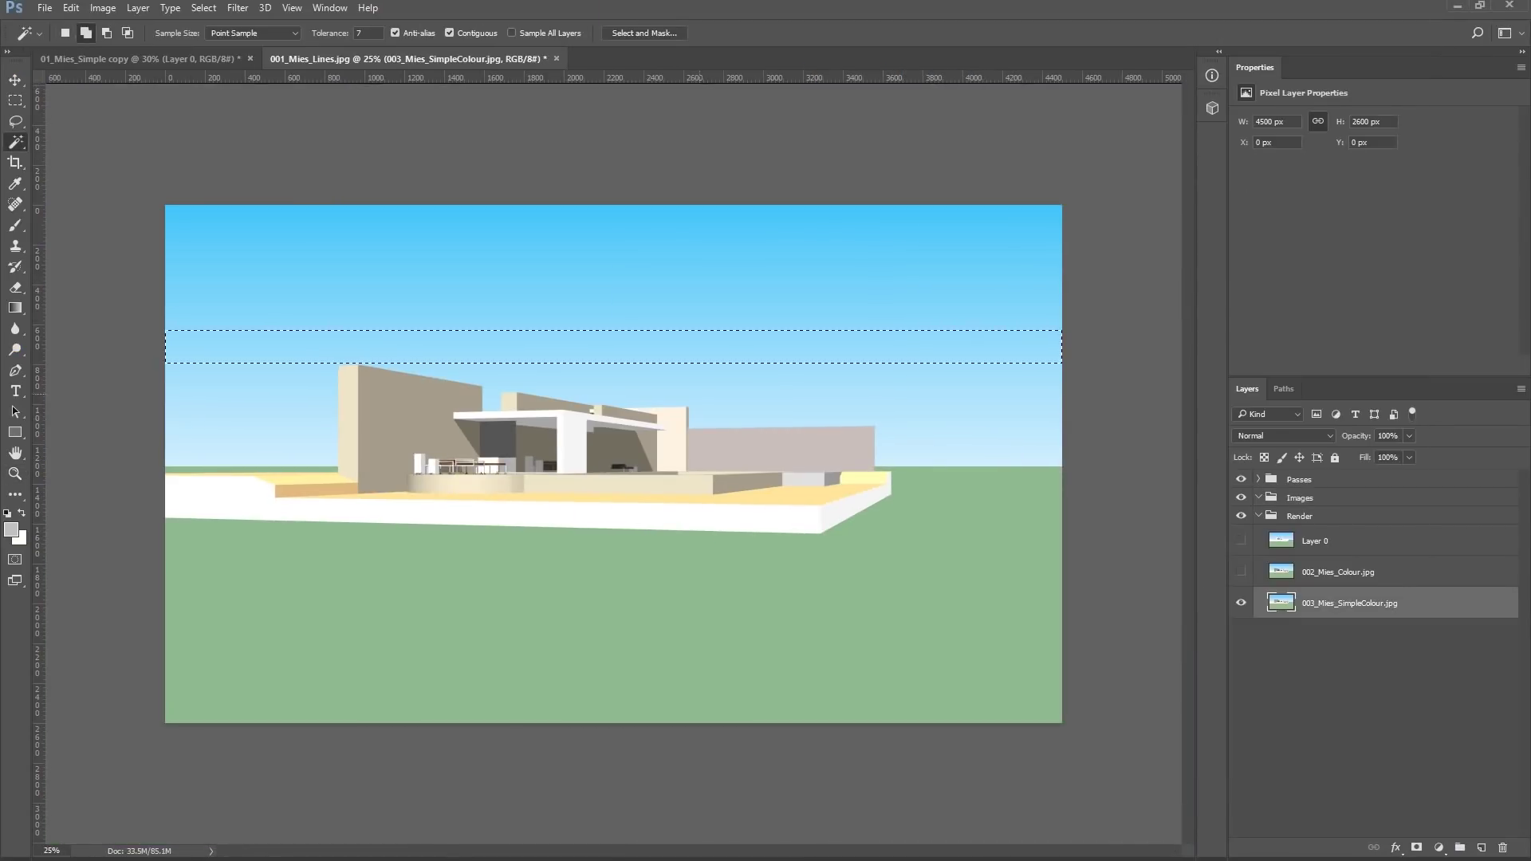
Step: Switch to Photoshop, select the whole sky and create a group named Background inside Images, masked by that selection
{"action": "left_click", "coordinate": [614, 263]}
{"action": "left_click", "coordinate": [1314, 540]}
{"action": "left_click", "coordinate": [1298, 516]}
{"action": "key", "text": "ctrl+g"}
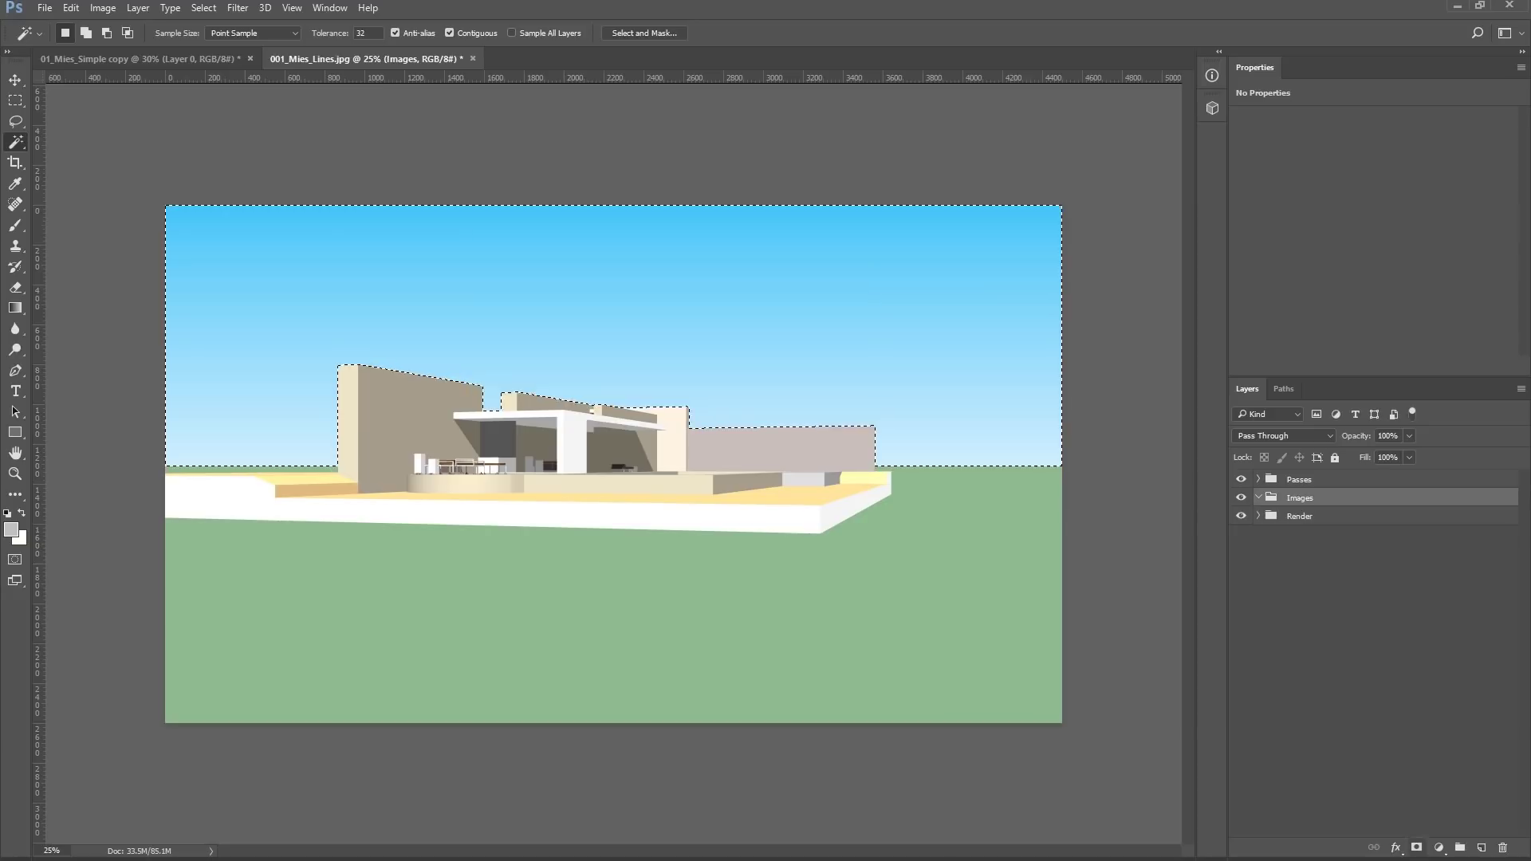
{"action": "left_click", "coordinate": [1417, 847]}
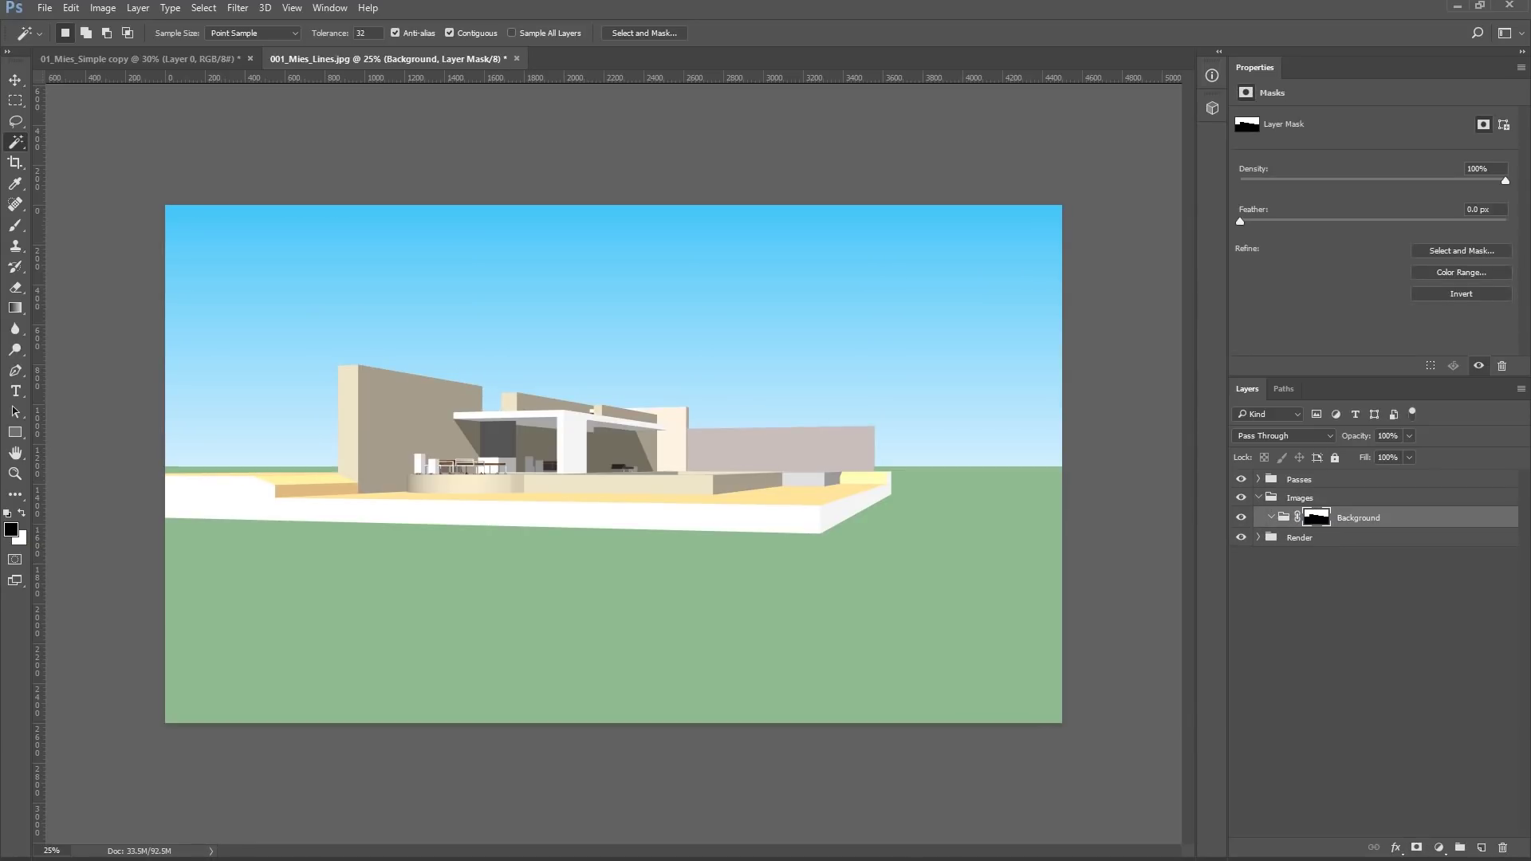
Step: Scale and slant the palm tree photo DSC07194 to fill the sky in the Background group, and move a duplicate further right
{"action": "left_click_drag", "start_coordinate": [713, 458], "coordinate": [491, 355]}
{"action": "key", "text": "Return"}
{"action": "key", "text": "ctrl+t"}
{"action": "left_click_drag", "start_coordinate": [222, 256], "coordinate": [136, 199]}
{"action": "right_click", "coordinate": [514, 289]}
{"action": "left_click", "coordinate": [558, 430]}
{"action": "left_click_drag", "start_coordinate": [614, 199], "coordinate": [649, 205]}
{"action": "left_click_drag", "start_coordinate": [136, 198], "coordinate": [71, 137]}
{"action": "key", "text": "Return"}
{"action": "key", "text": "ctrl+j"}
{"action": "left_click_drag", "start_coordinate": [398, 319], "coordinate": [825, 319]}
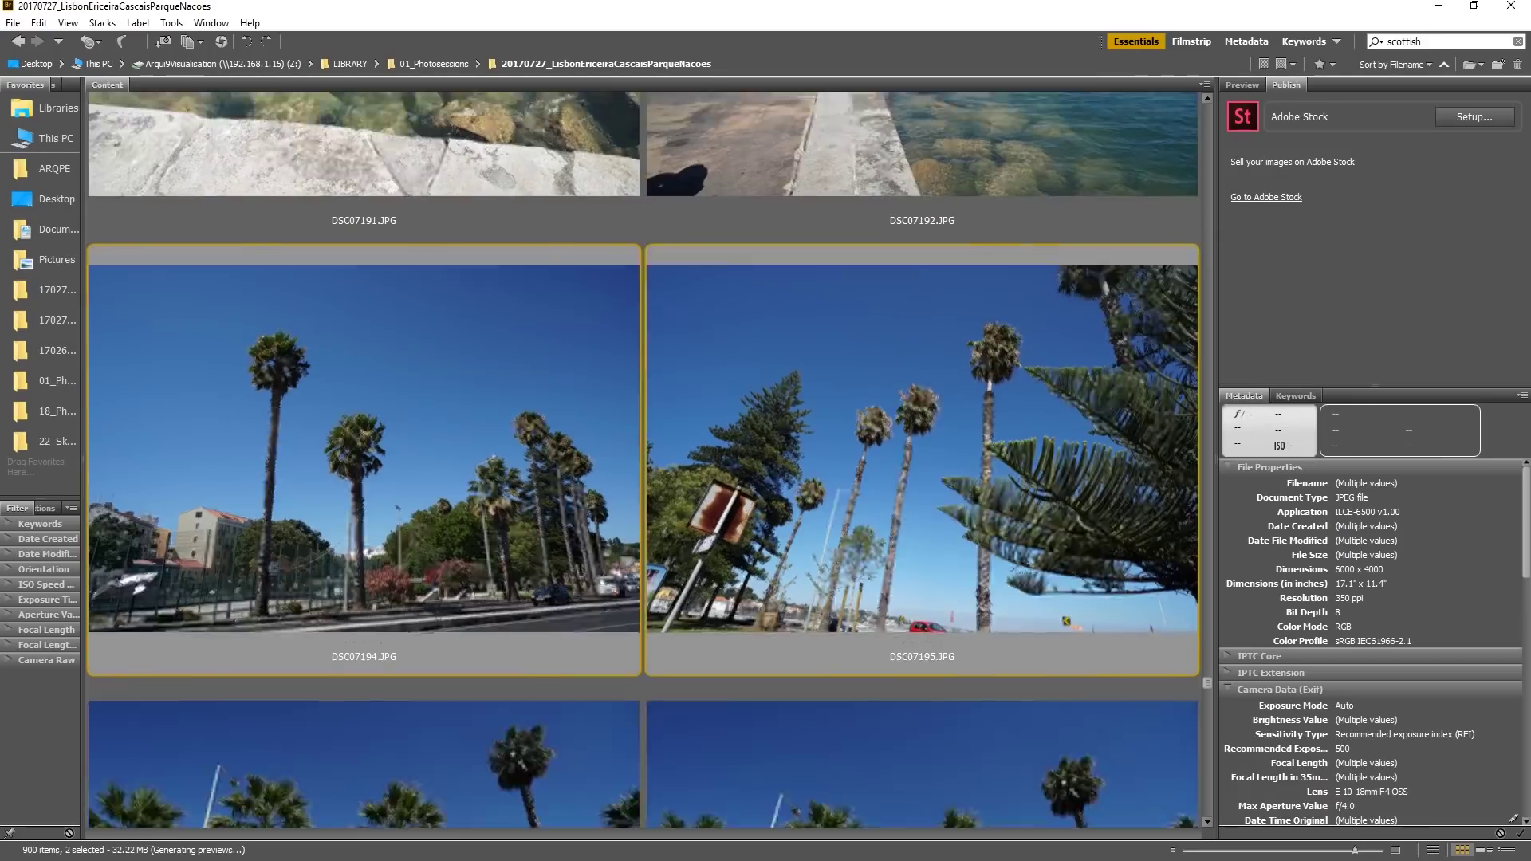
Step: Switch to Bridge and browse the photo session for lawn and park images for the foreground
{"action": "scroll", "coordinate": [643, 460], "scroll_direction": "down", "scroll_amount": 15}
{"action": "scroll", "coordinate": [642, 460], "scroll_direction": "up", "scroll_amount": 20}
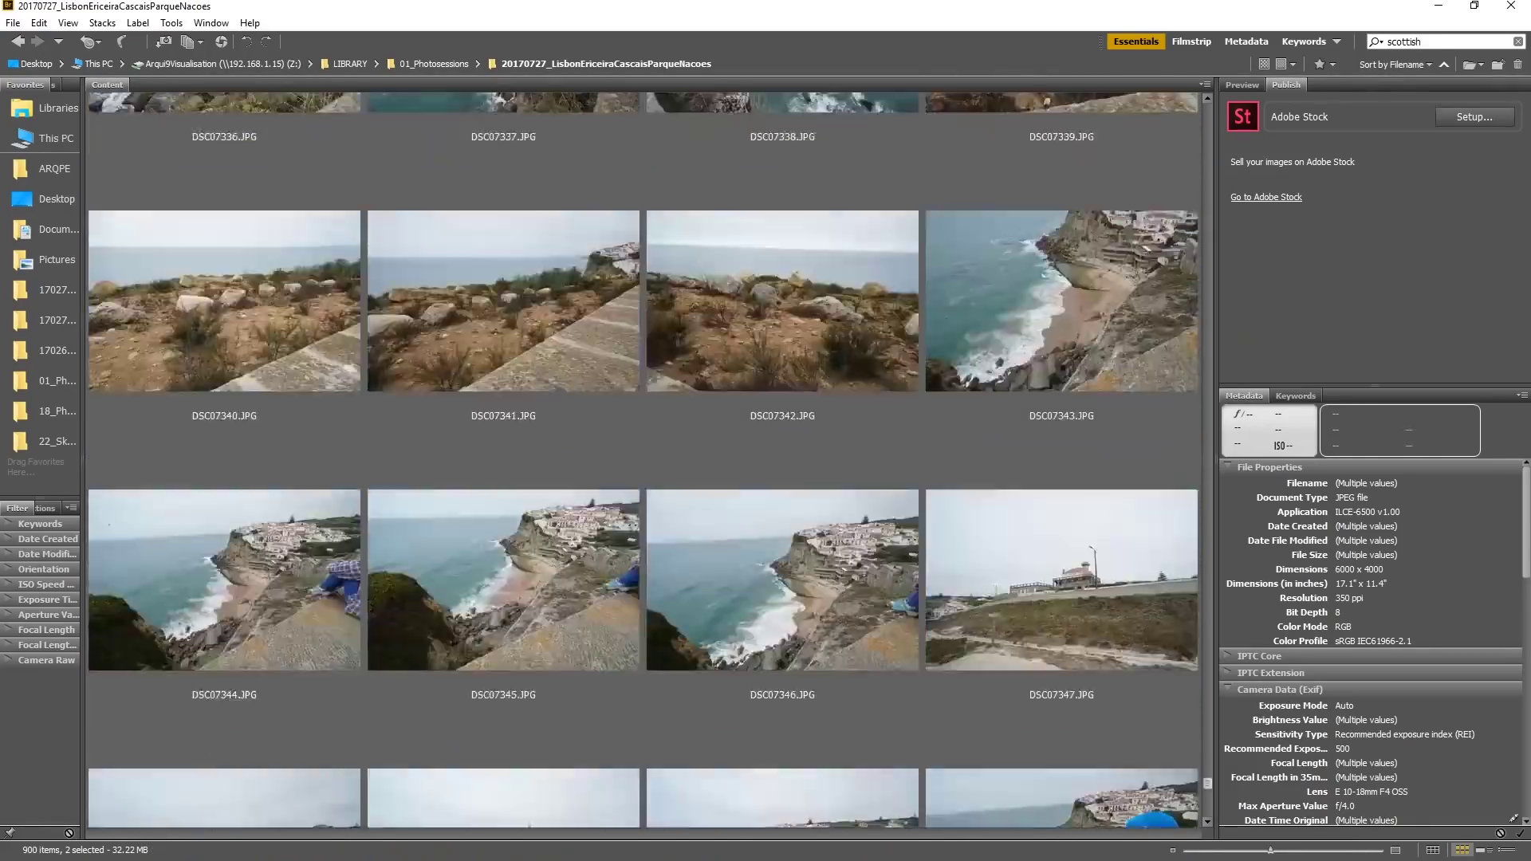
{"action": "scroll", "coordinate": [643, 460], "scroll_direction": "up", "scroll_amount": 15}
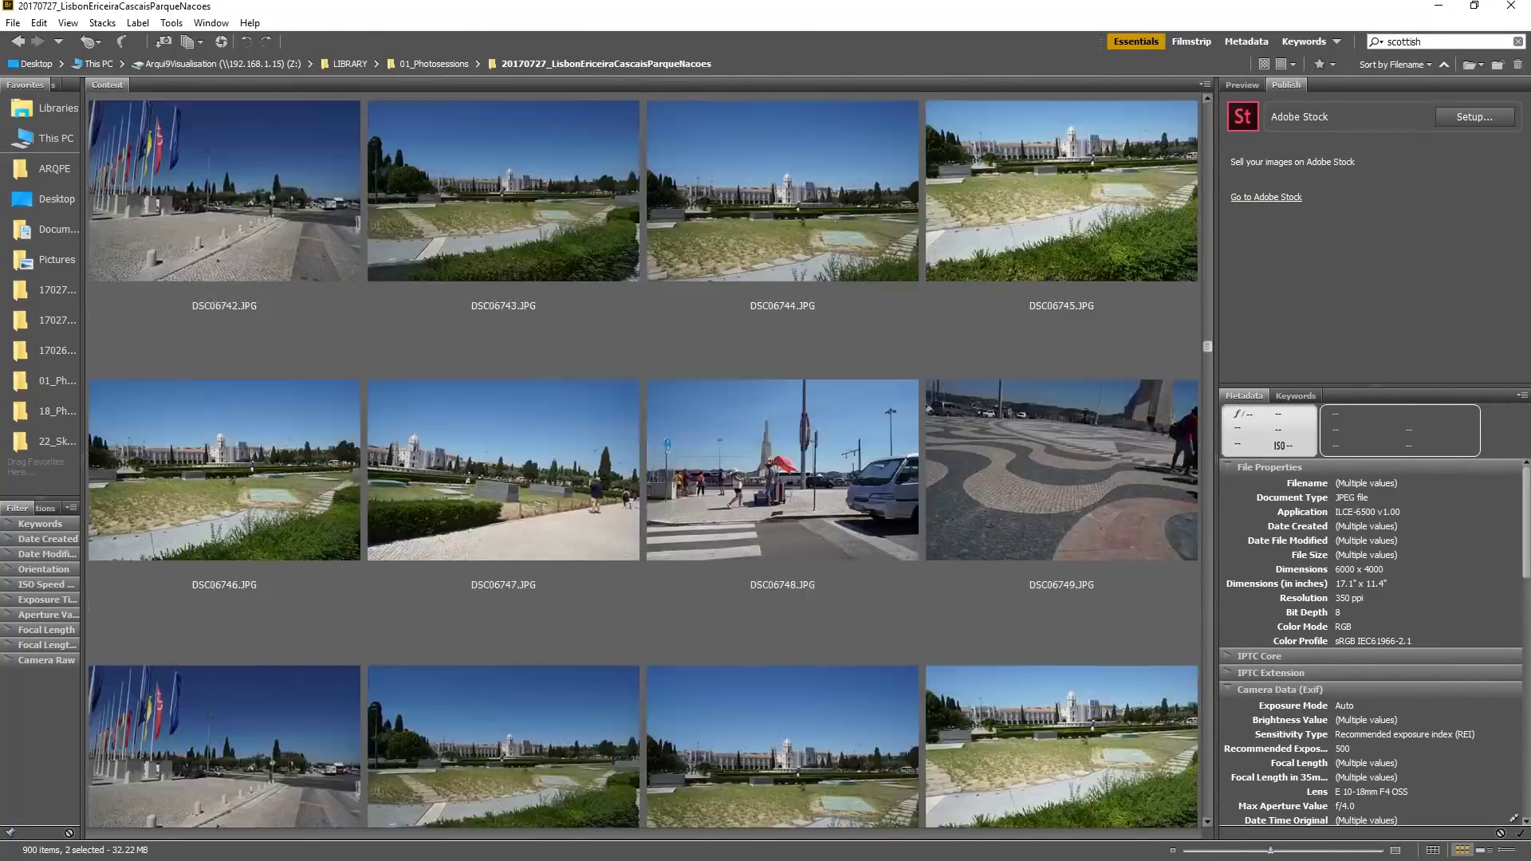
{"action": "left_click", "coordinate": [782, 183]}
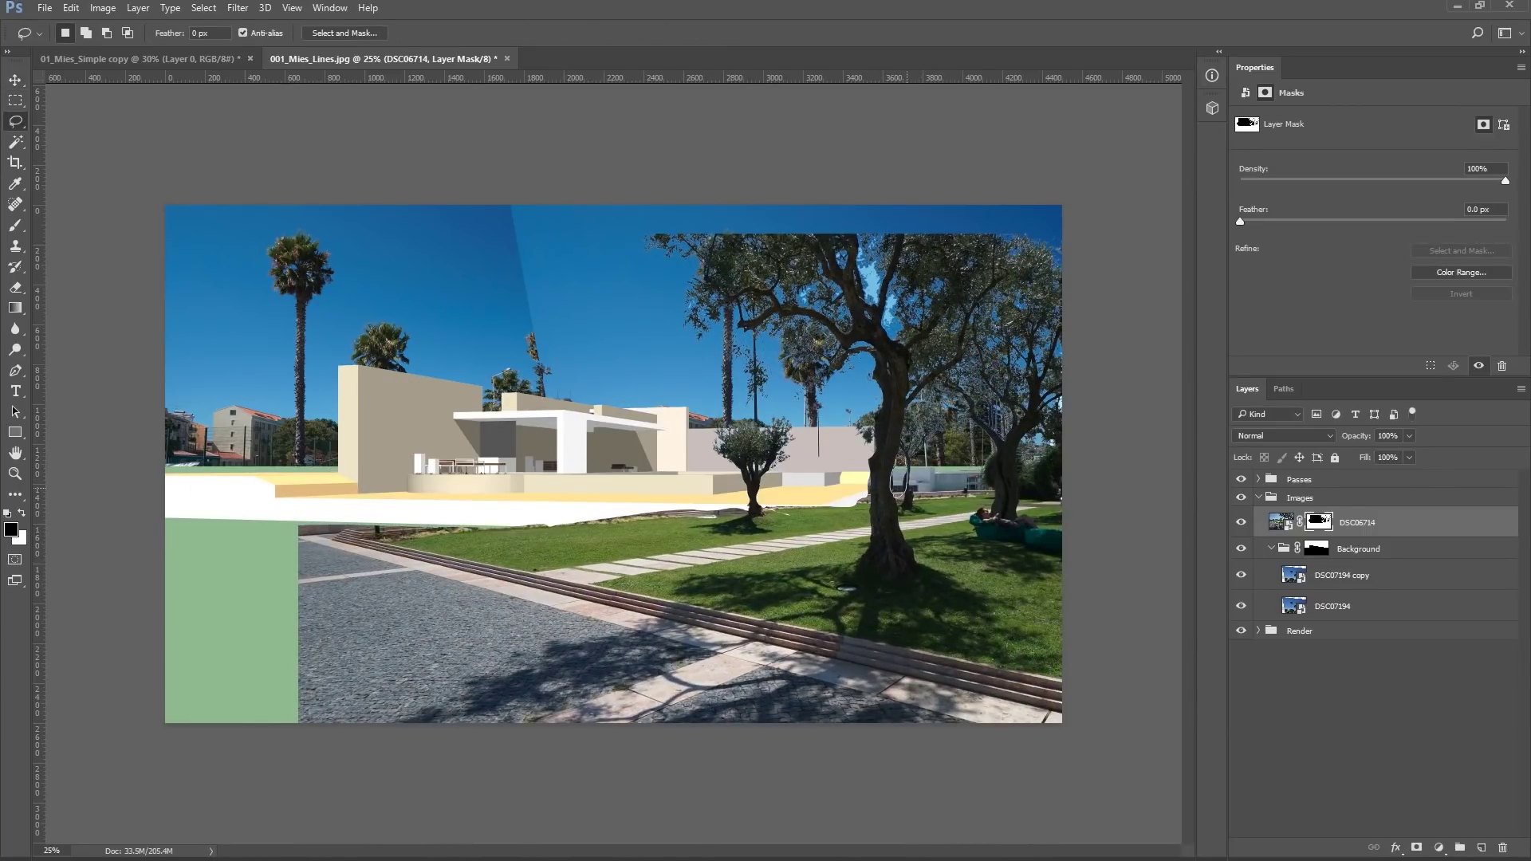
Step: Switch to Photoshop and refit the masked olive tree photo DSC06714 to about 4726 × 3150 px at X 428, Y 76 px
{"action": "key", "text": "v"}
{"action": "mouse_move", "coordinate": [898, 467]}
{"action": "left_mouse_down"}
{"action": "mouse_move", "coordinate": [801, 510]}
{"action": "mouse_move", "coordinate": [916, 510]}
{"action": "left_mouse_up"}
{"action": "key", "text": "ctrl+t"}
{"action": "mouse_move", "coordinate": [721, 228]}
{"action": "left_mouse_down"}
{"action": "mouse_move", "coordinate": [722, 336]}
{"action": "mouse_move", "coordinate": [722, 220]}
{"action": "left_mouse_up"}
{"action": "key", "text": "Return"}
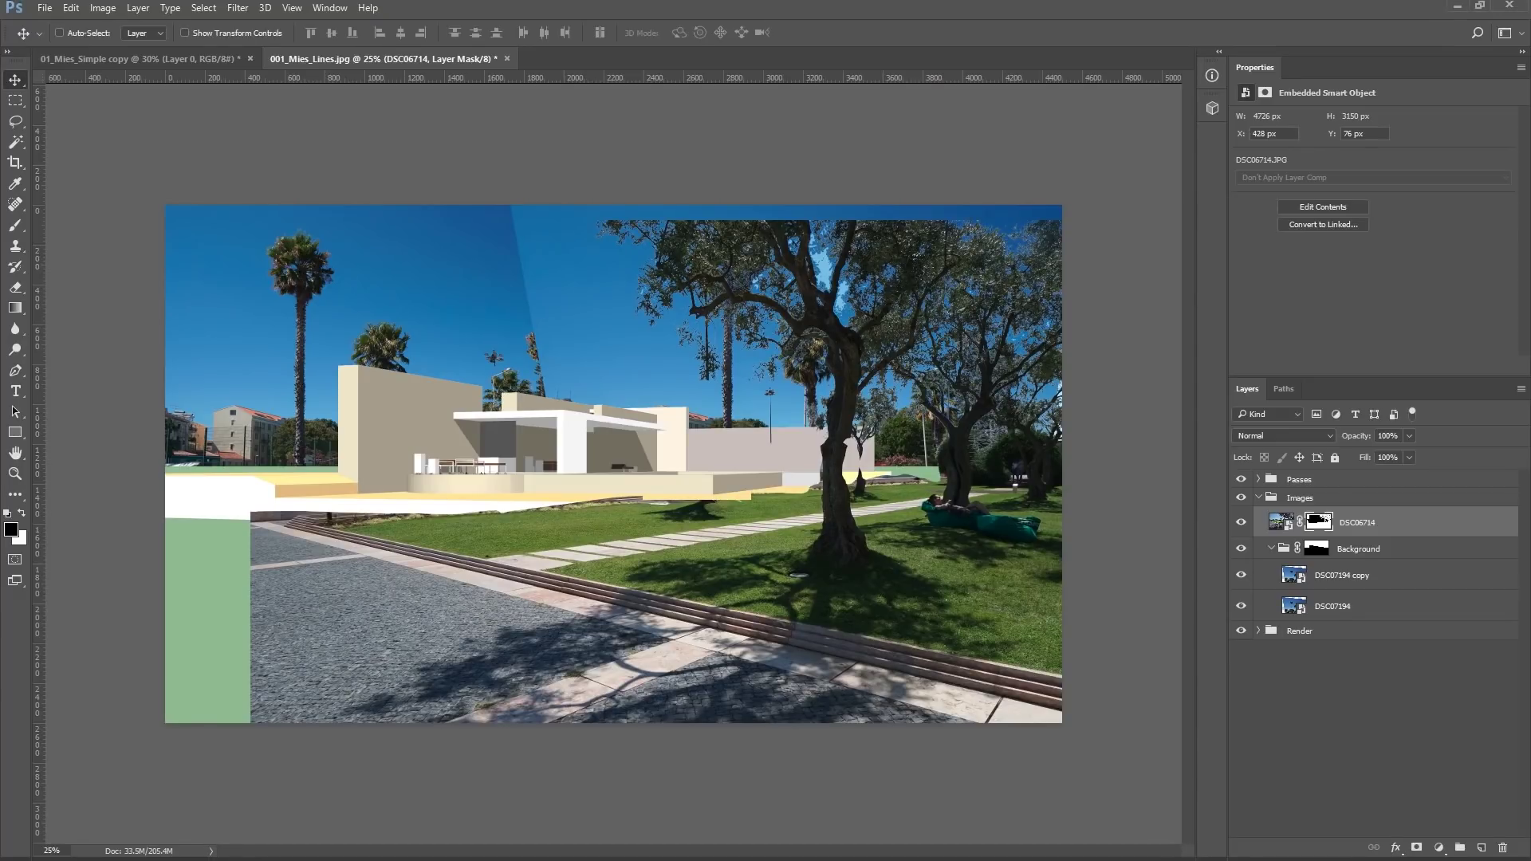
Step: Place the park photo DSC06706 over the scene at about 4249 × 2832 px and hide its layer
{"action": "left_click_drag", "start_coordinate": [1077, 151], "coordinate": [1021, 706]}
{"action": "key", "text": "Return"}
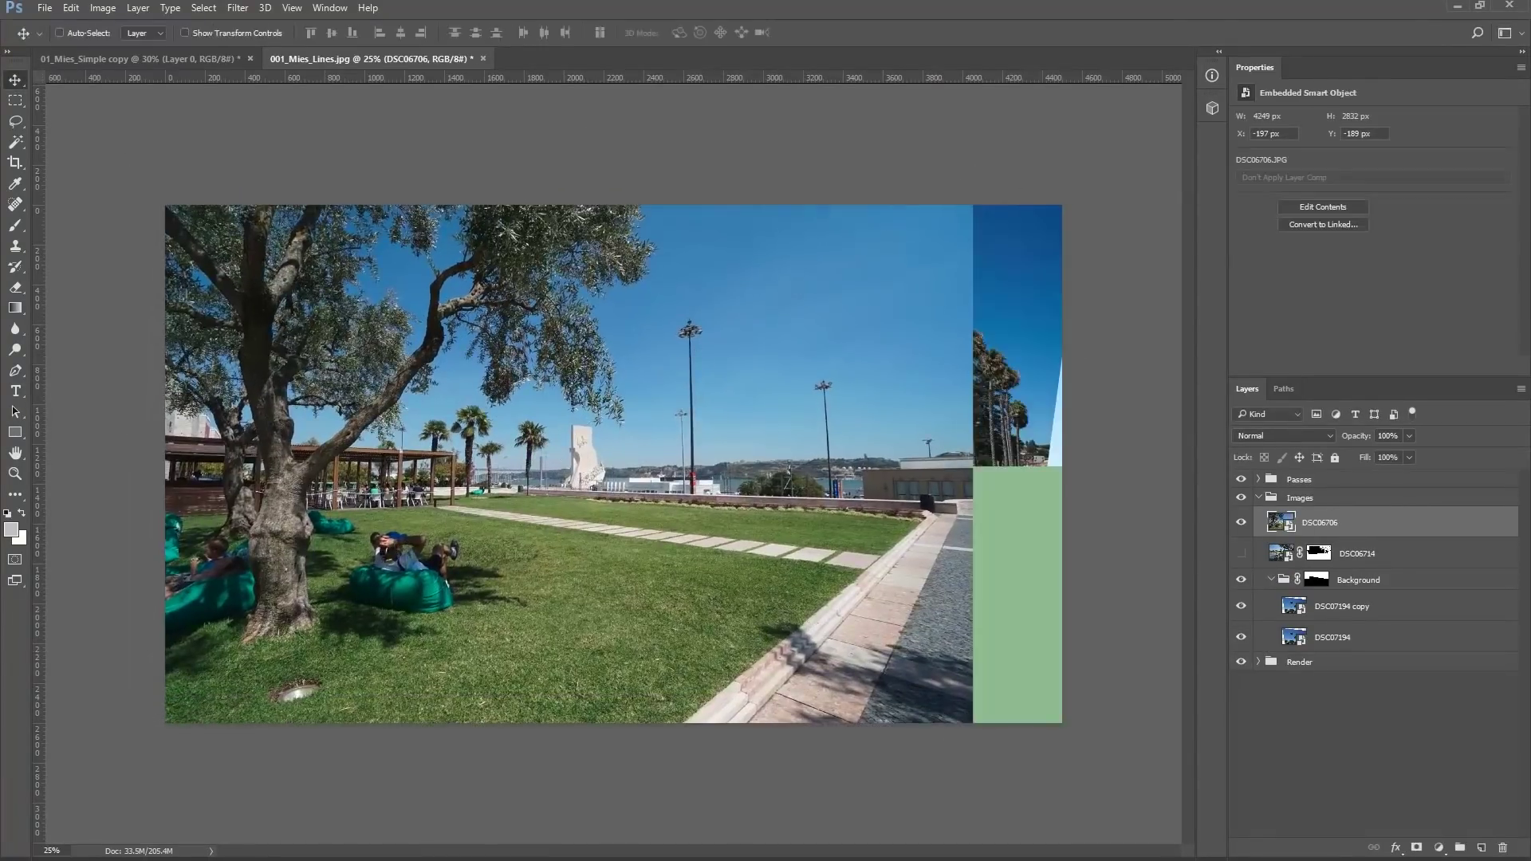
{"action": "left_click_drag", "start_coordinate": [1240, 522], "coordinate": [1240, 553]}
Step: Select the green ground and white plinth side with the Magic Wand sampling all layers, and create a group named FG masked by it
{"action": "key", "text": "w"}
{"action": "left_click", "coordinate": [512, 33]}
{"action": "left_click", "coordinate": [558, 638]}
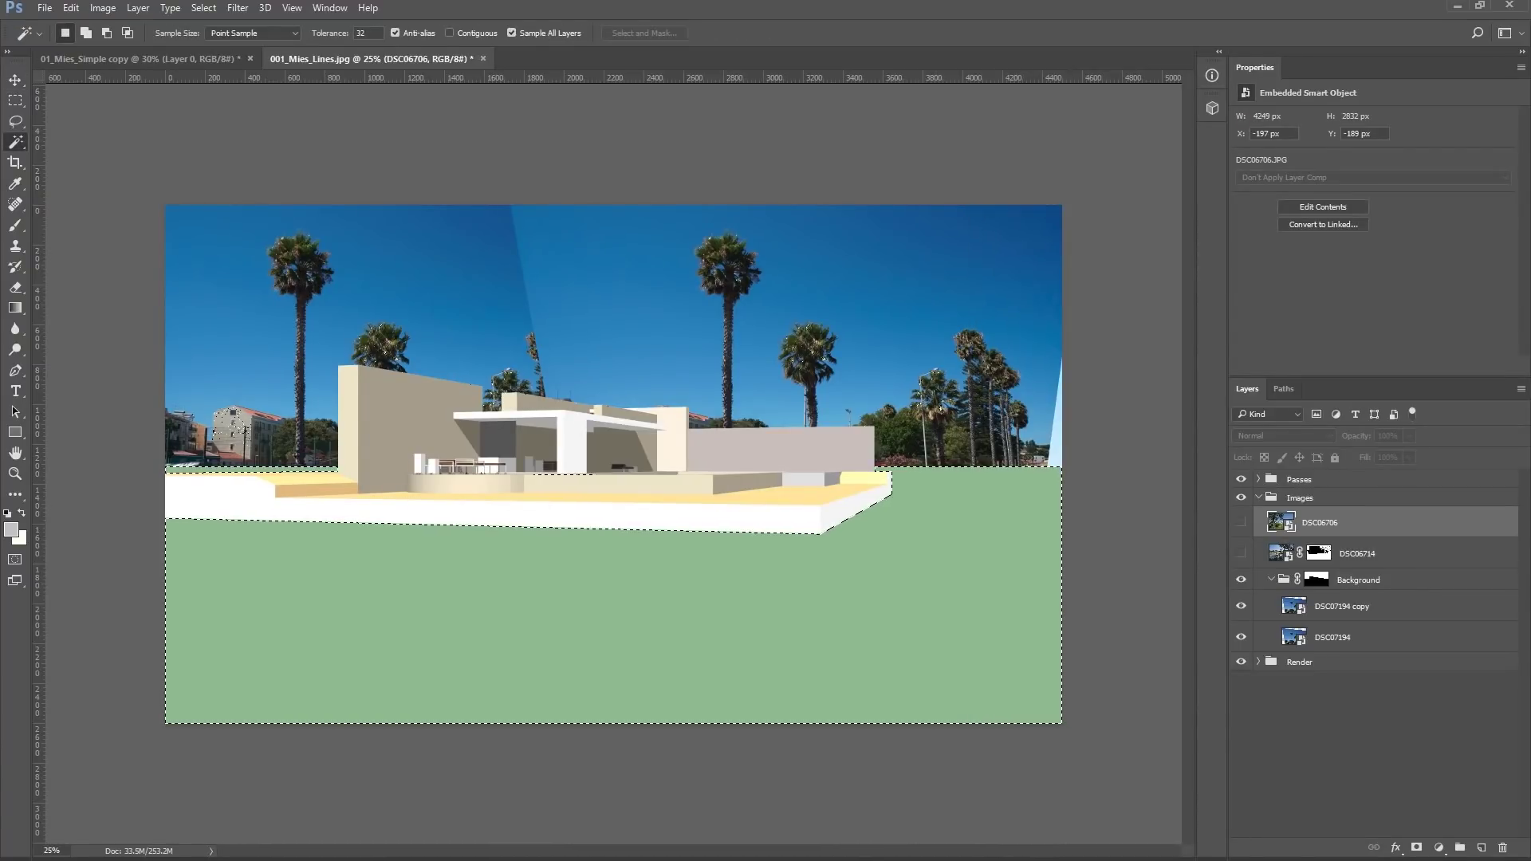
{"action": "left_click", "coordinate": [449, 33]}
{"action": "left_click", "coordinate": [511, 514], "text": "shift"}
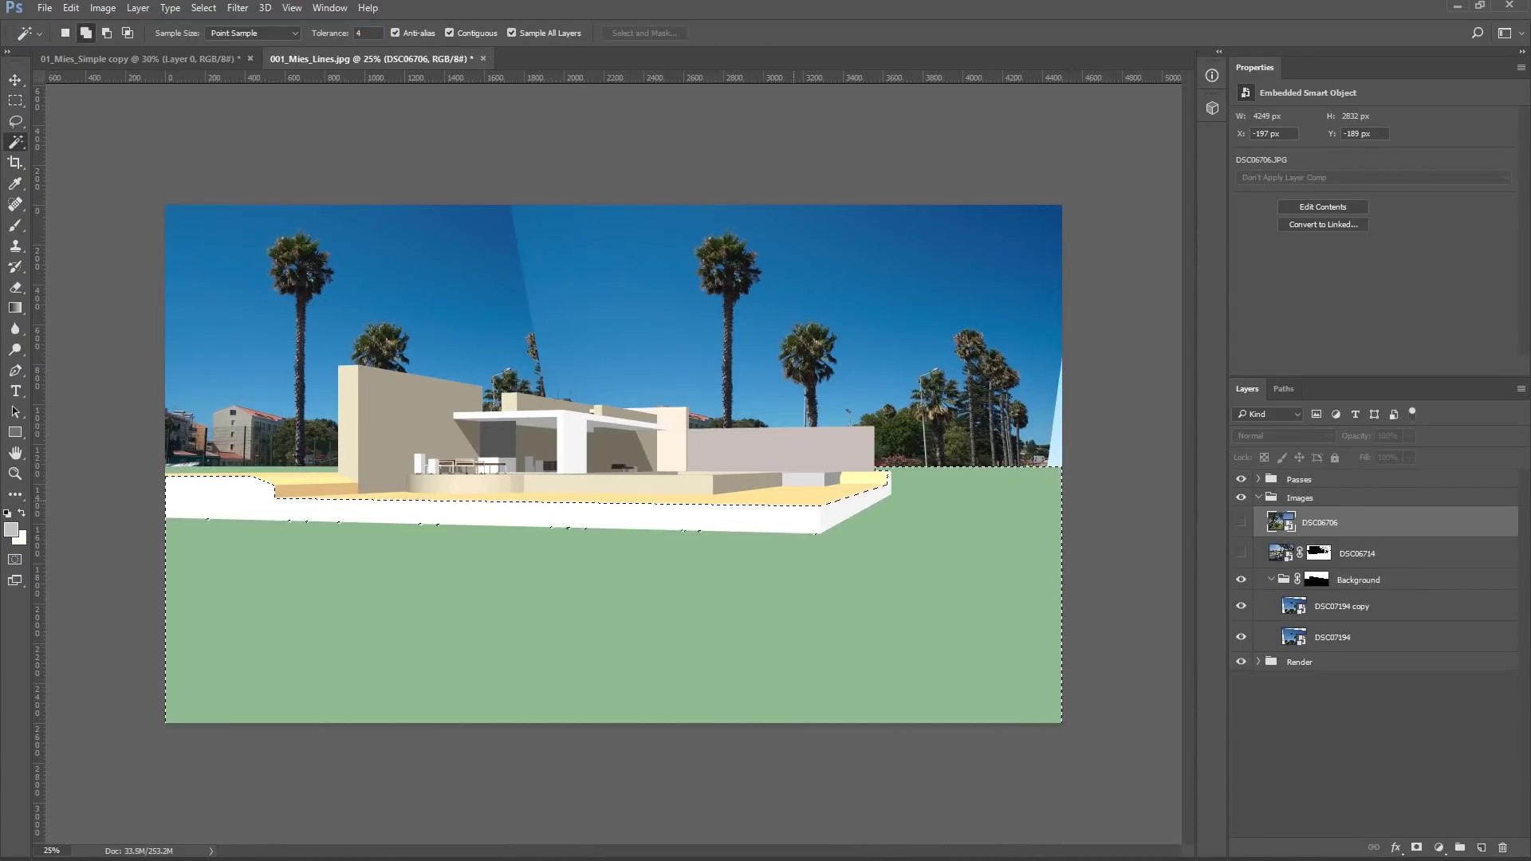
{"action": "key", "text": "ctrl+g"}
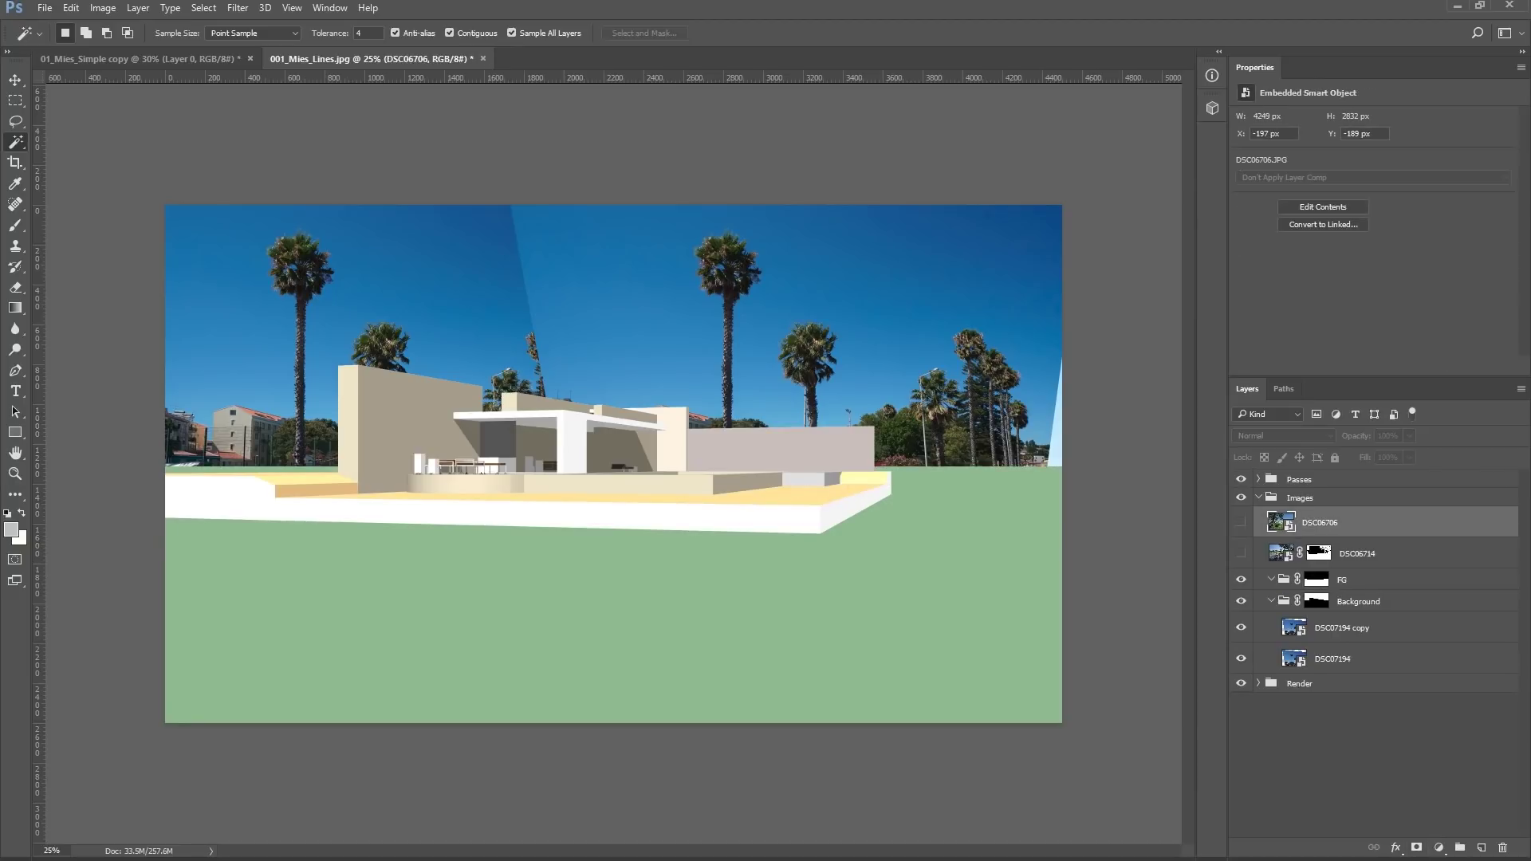
Step: Mask out the sky of DSC06706 with a non-contiguous Magic Wand selection at tolerance 32
{"action": "key", "text": "v"}
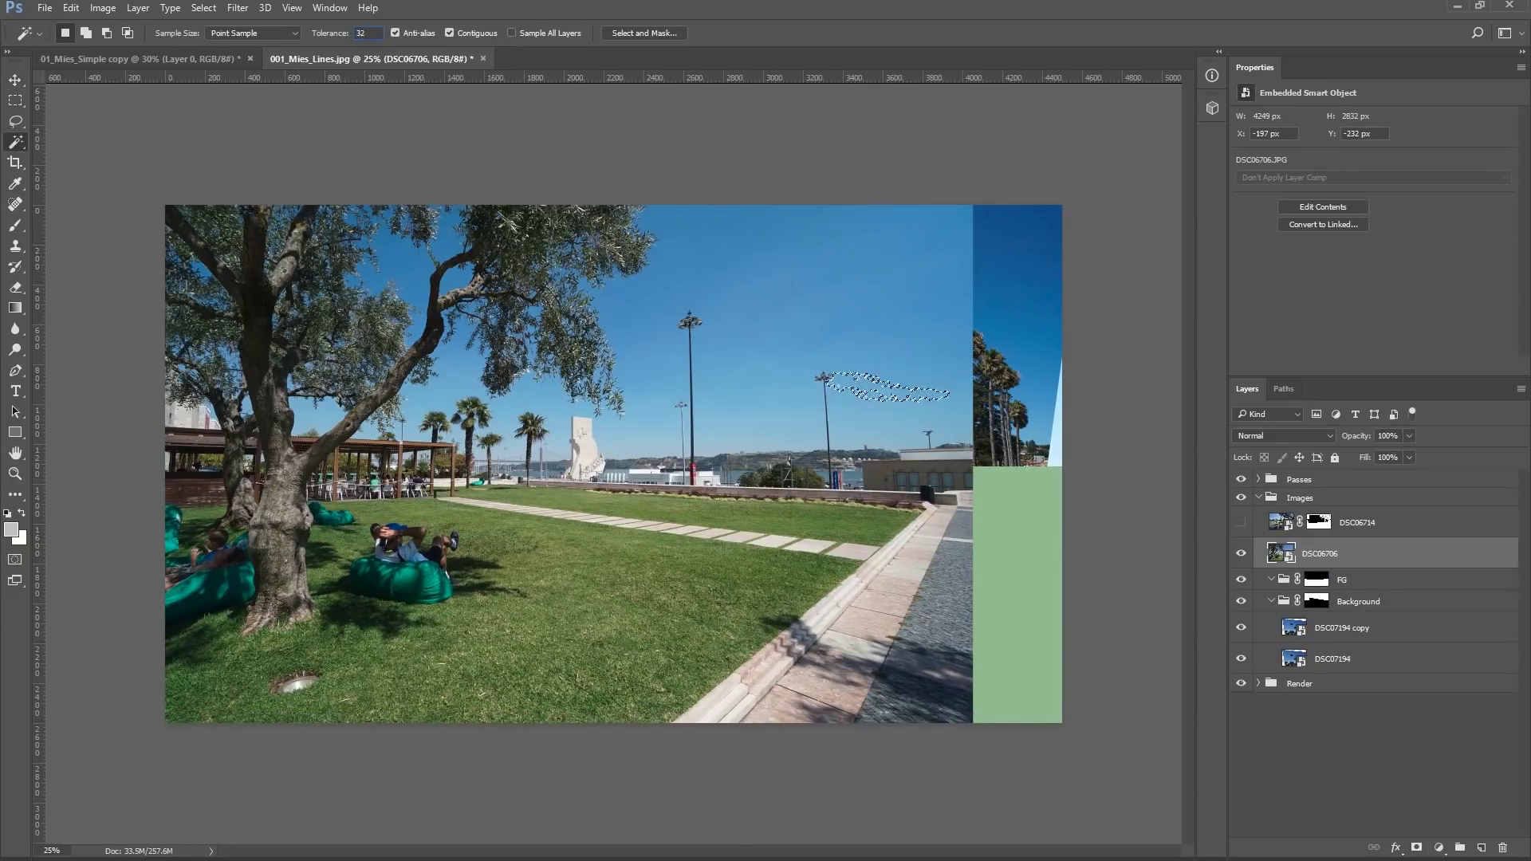
{"action": "left_click", "coordinate": [449, 33]}
{"action": "left_click", "coordinate": [702, 366]}
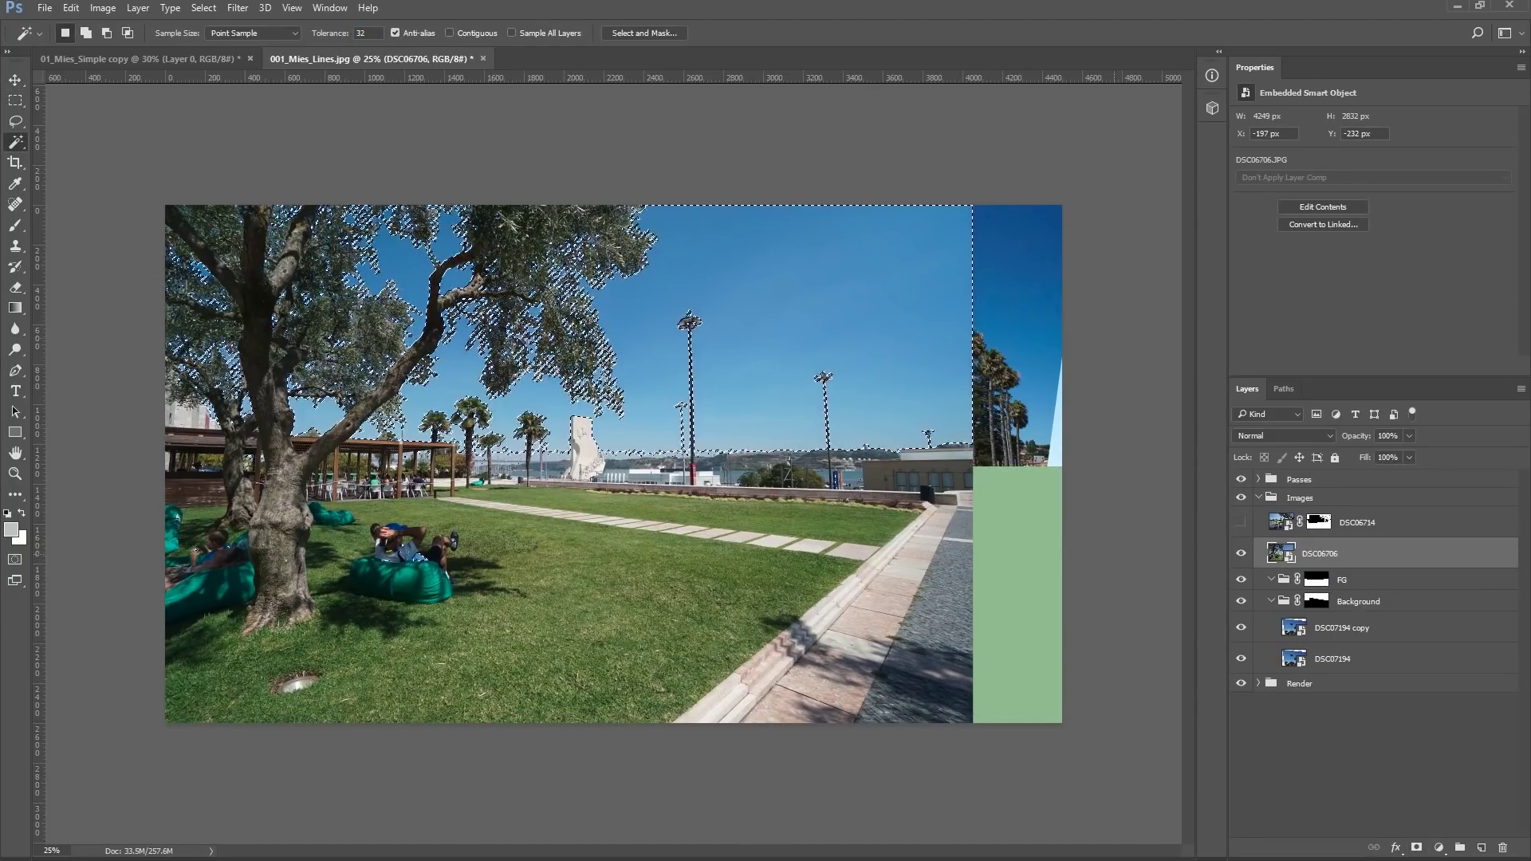
{"action": "left_click", "coordinate": [1415, 848], "text": "alt"}
Step: Move DSC06706 to about X -413, Y -116 px and mask out its monument and distant background with a polygonal selection
{"action": "key", "text": "v"}
{"action": "left_click_drag", "start_coordinate": [558, 462], "coordinate": [527, 486]}
{"action": "right_click", "coordinate": [15, 122]}
{"action": "left_click", "coordinate": [100, 137]}
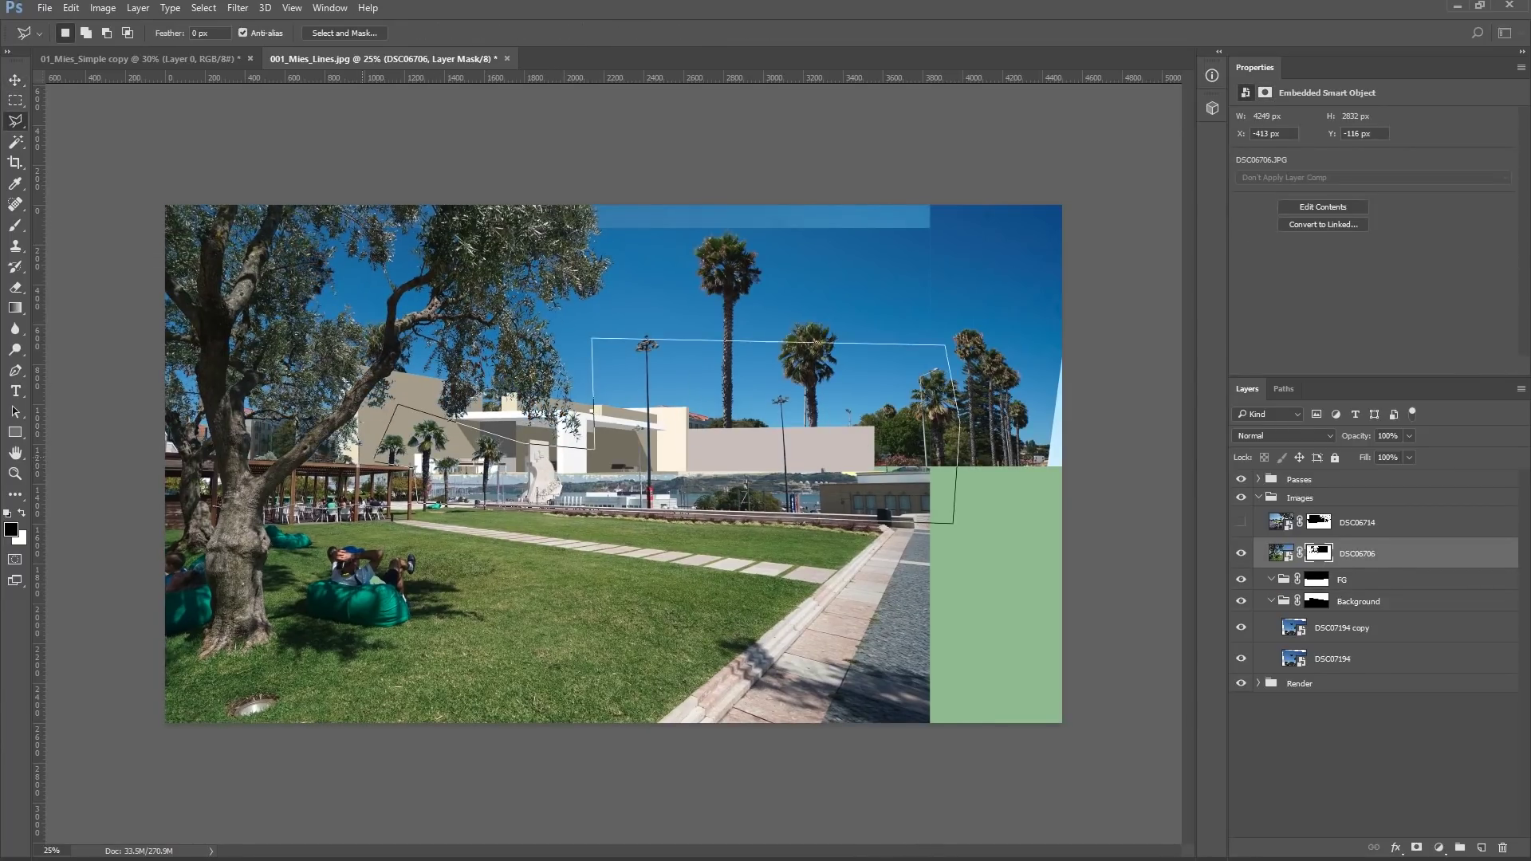
{"action": "key", "text": "alt+BackSpace"}
{"action": "key", "text": "ctrl+d"}
Step: Flip DSC06706 horizontally and fit it over the foreground at about X 420, Y 0 px with a height of about 2484 px
{"action": "key", "text": "ctrl+t"}
{"action": "right_click", "coordinate": [581, 494]}
{"action": "left_click", "coordinate": [631, 723]}
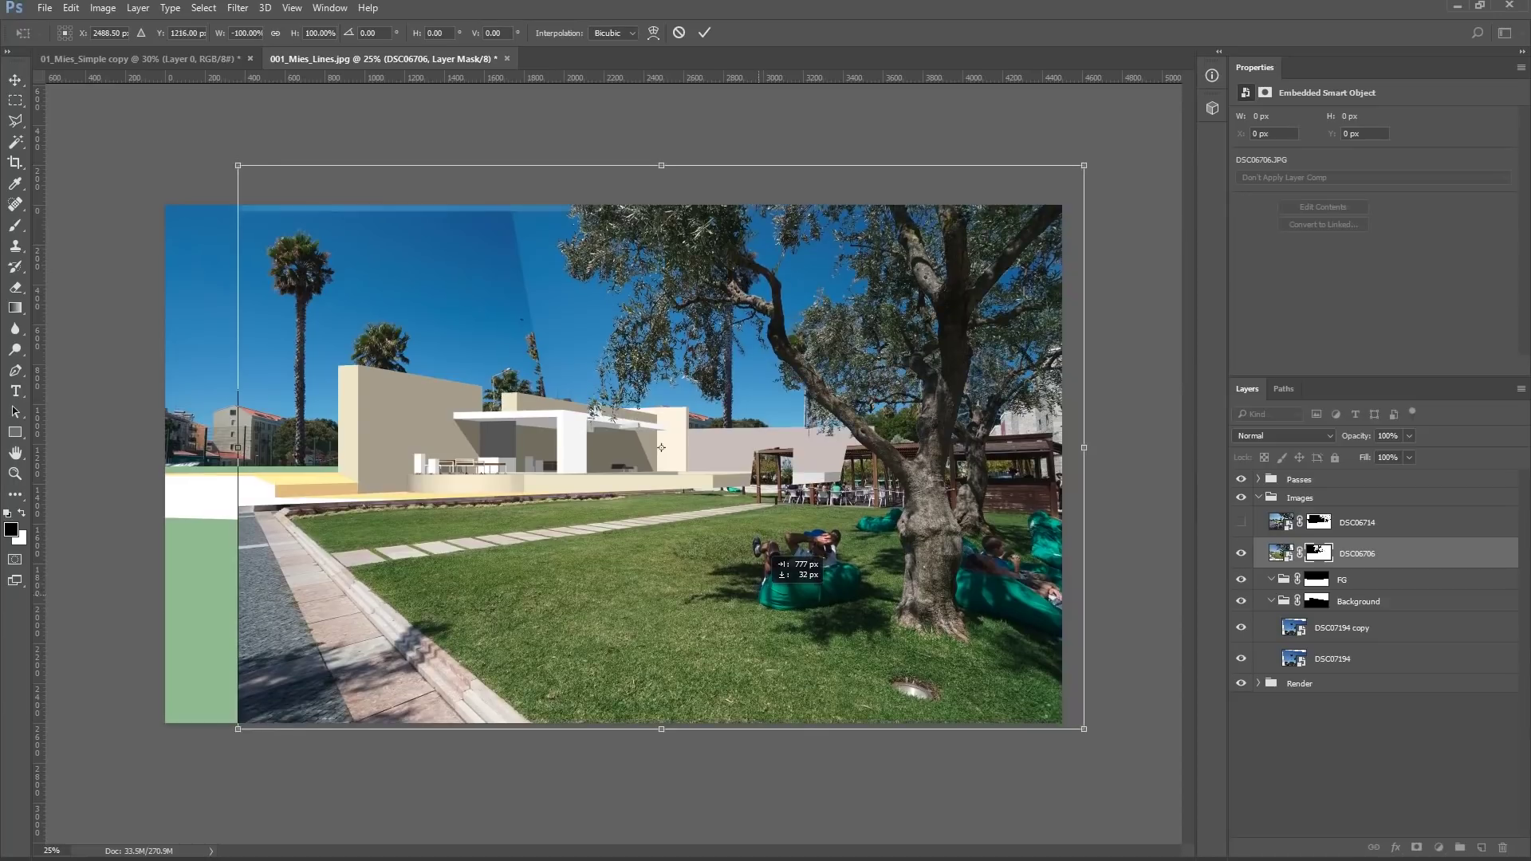
{"action": "left_click_drag", "start_coordinate": [753, 404], "coordinate": [753, 442]}
{"action": "key", "text": "c"}
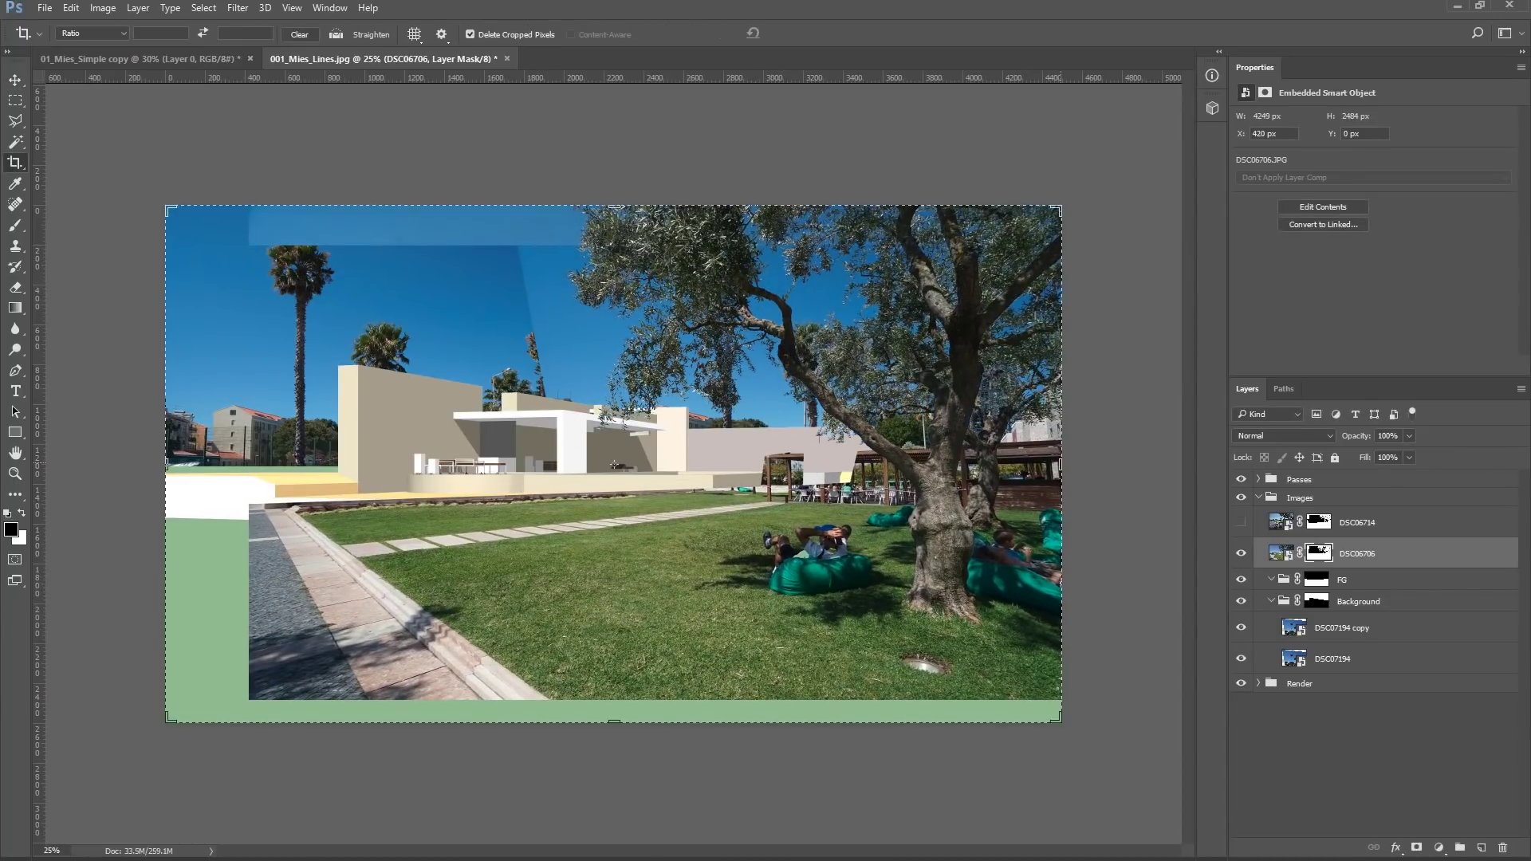
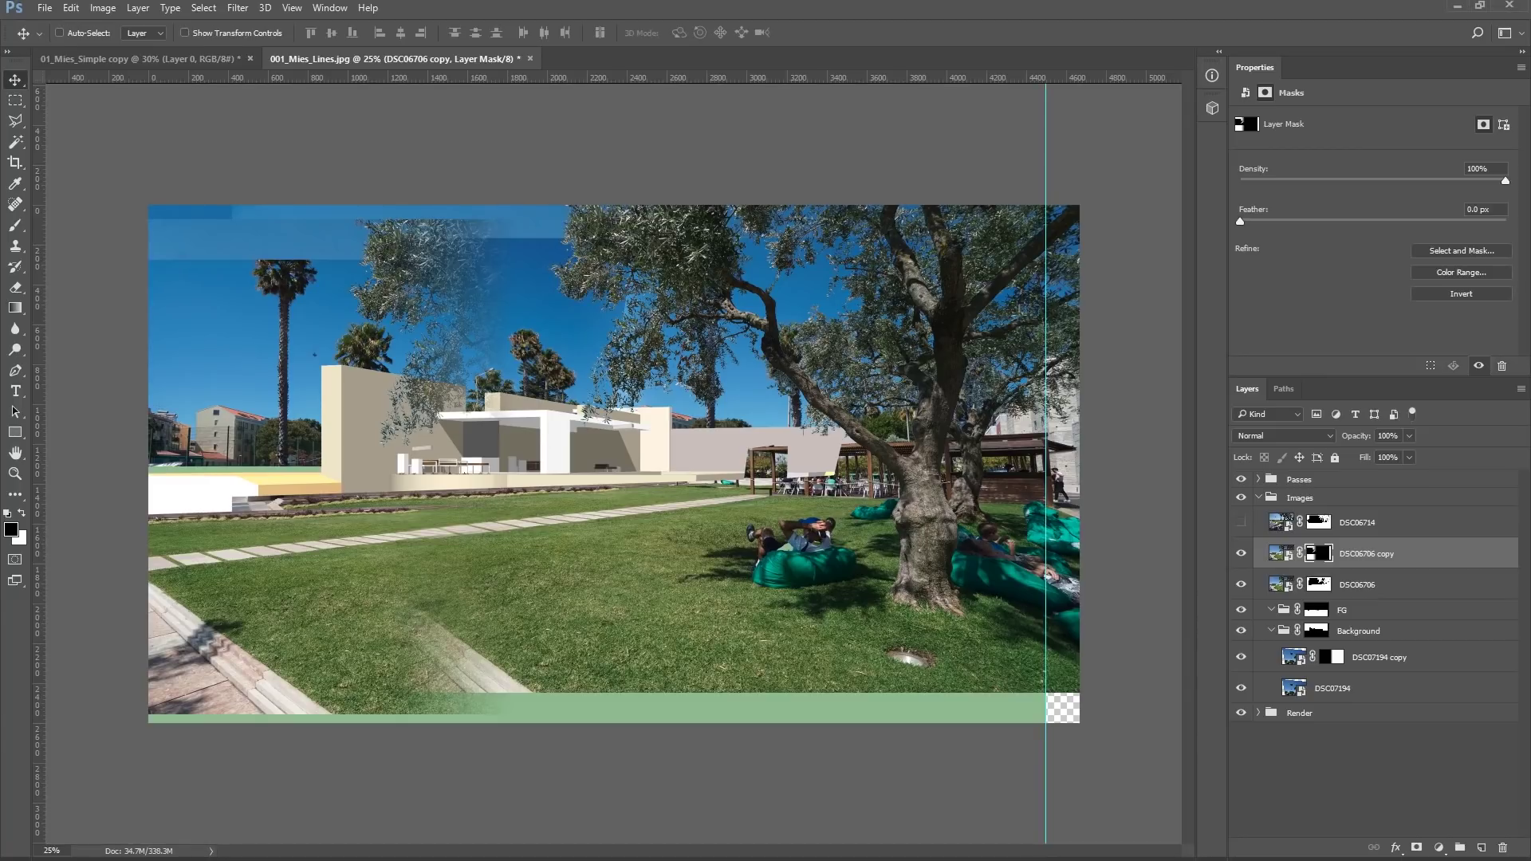
Step: Place the garden photo DSC06660 at about 3419 × 2279 px and mask it down to the palm bush and its planting bed
{"action": "key", "text": "Return"}
{"action": "key", "text": "l"}
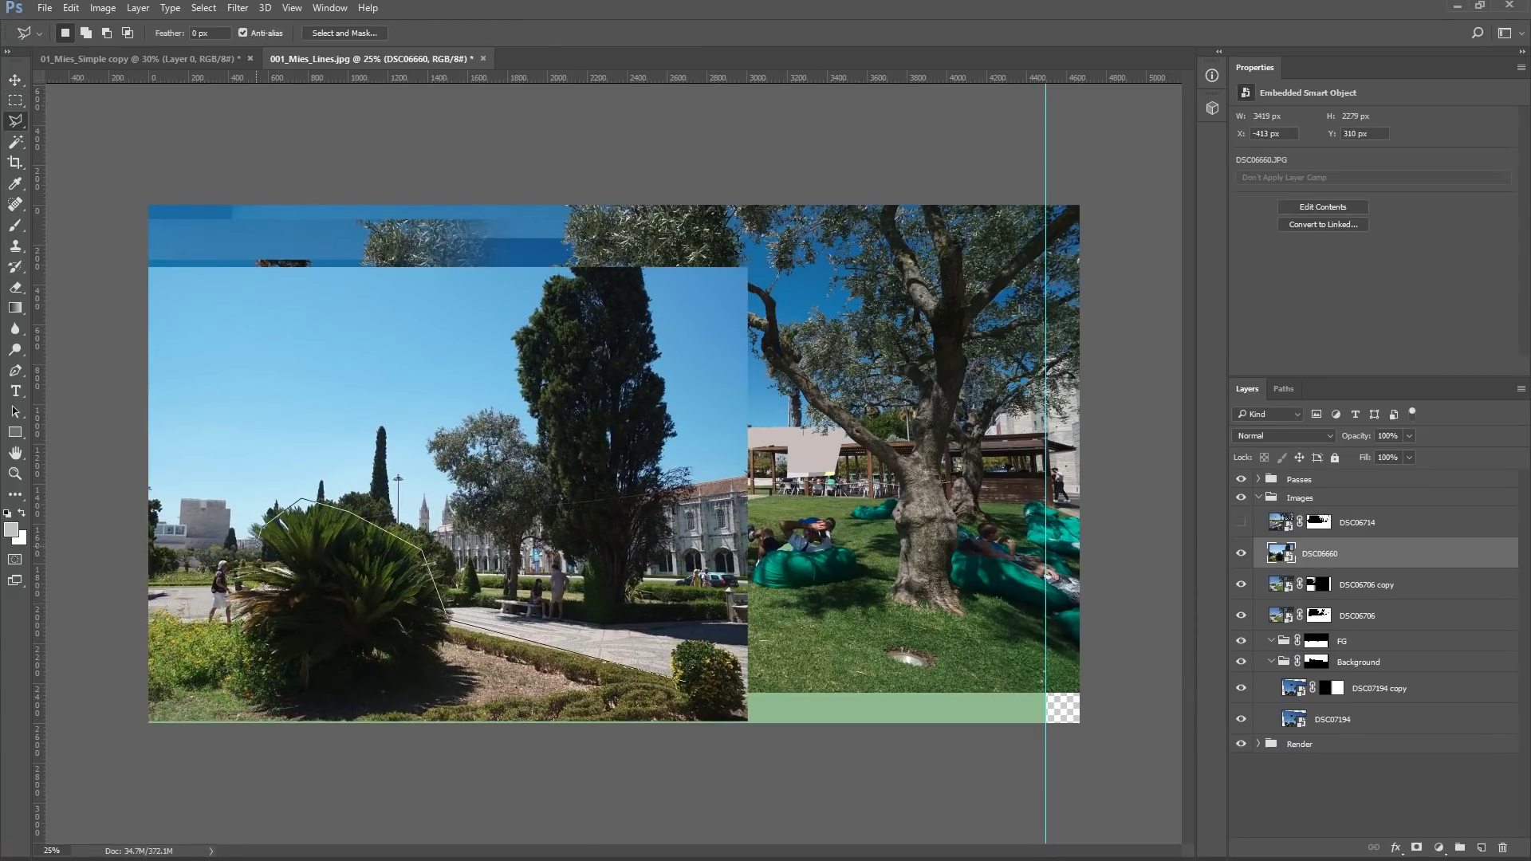
{"action": "key", "text": "Delete"}
{"action": "key", "text": "ctrl+d"}
{"action": "key", "text": "v"}
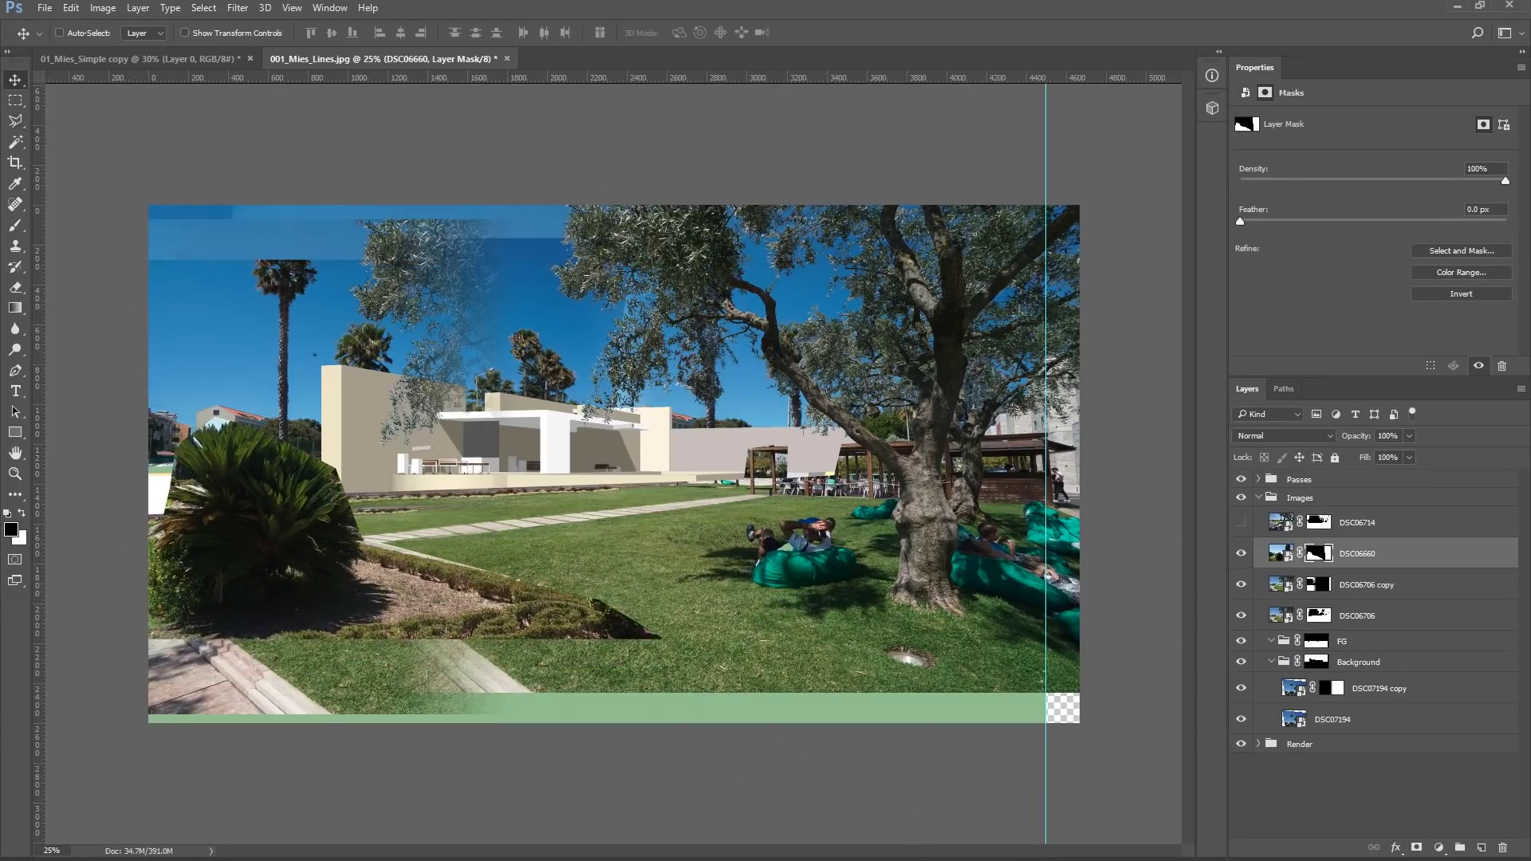
Step: Create a Grade group above Images and cover the strip below the photos with a grey rectangle on a new layer
{"action": "key", "text": "ctrl+g"}
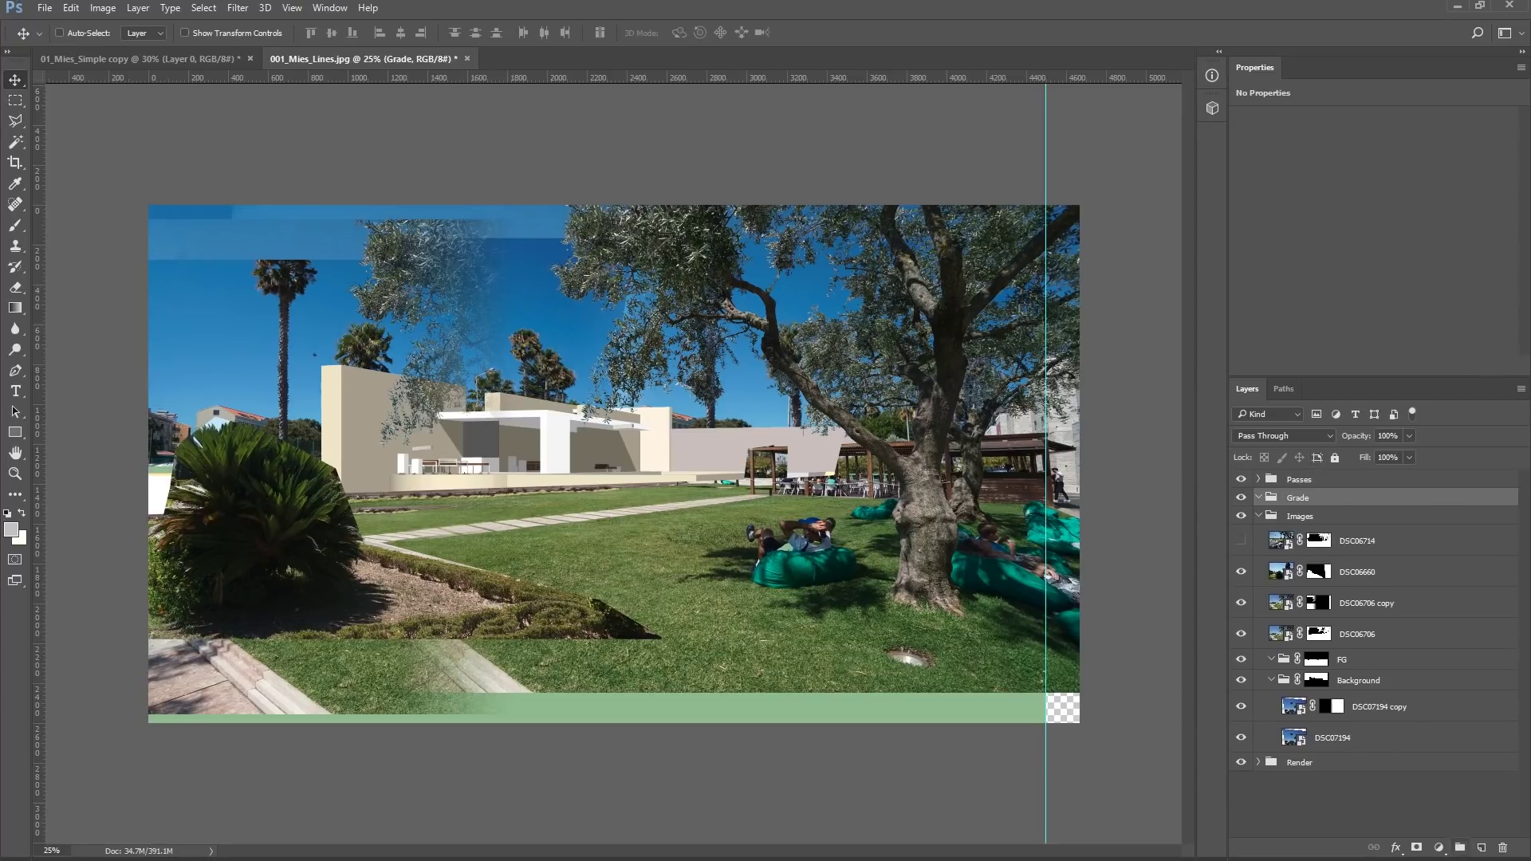
{"action": "left_click", "coordinate": [1481, 848]}
{"action": "key", "text": "u"}
{"action": "left_click_drag", "start_coordinate": [148, 660], "coordinate": [1081, 725]}
Step: Shift the palm bush photo DSC06660 outward and blend the DSC06706 copy mask with a gradient
{"action": "key", "text": "v"}
{"action": "left_click_drag", "start_coordinate": [255, 519], "coordinate": [183, 511]}
{"action": "left_click", "coordinate": [1318, 634]}
{"action": "key", "text": "g"}
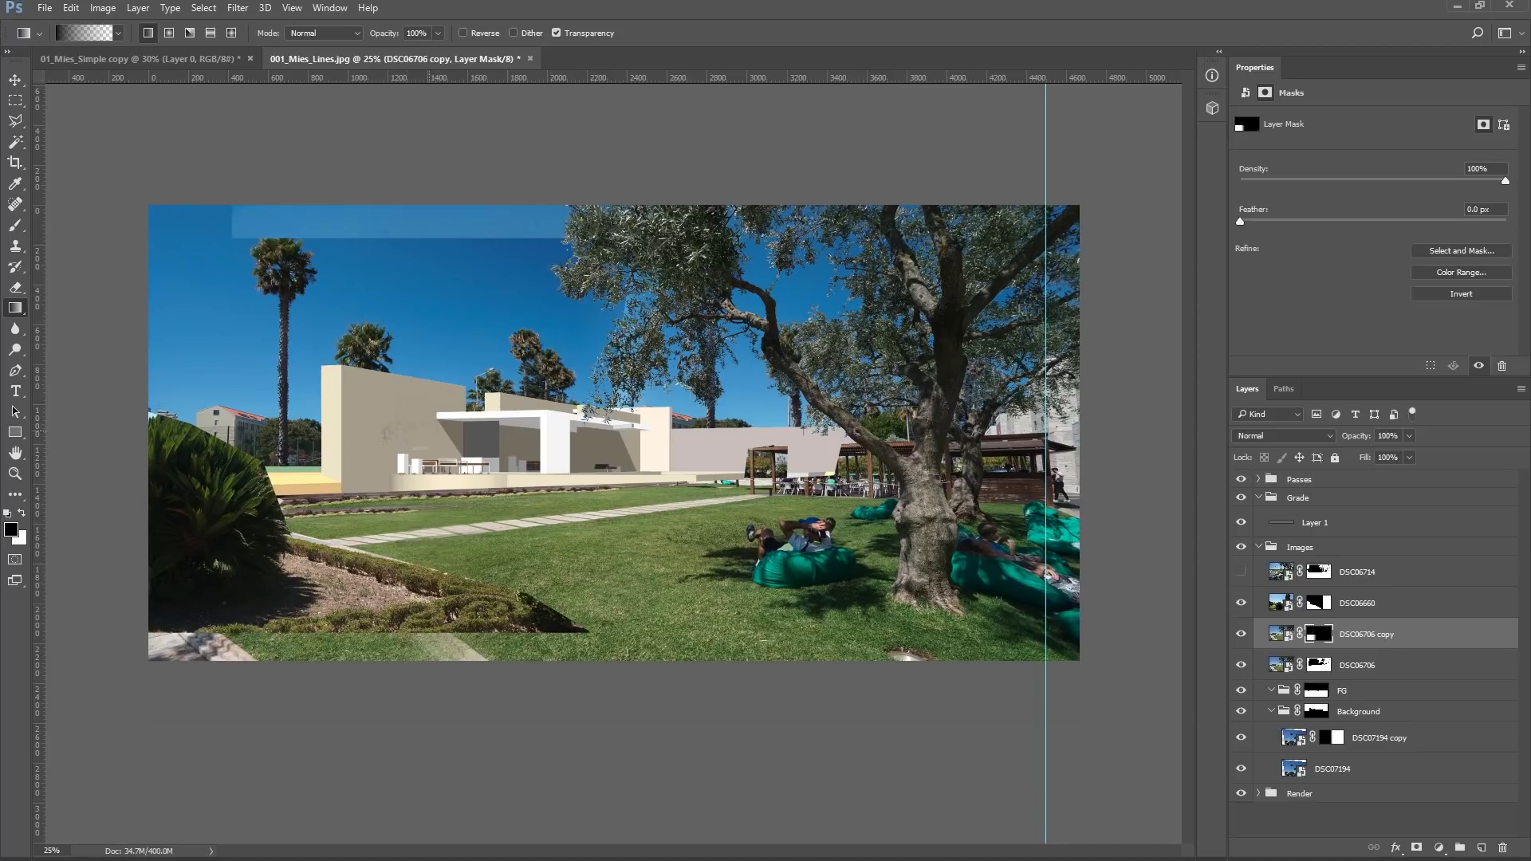
Step: Scale DSC06660 to about 3613 × 2400 px, with its origin at about X -1245, Y -36 px
{"action": "left_click", "coordinate": [256, 435], "text": "ctrl"}
{"action": "key", "text": "ctrl+t"}
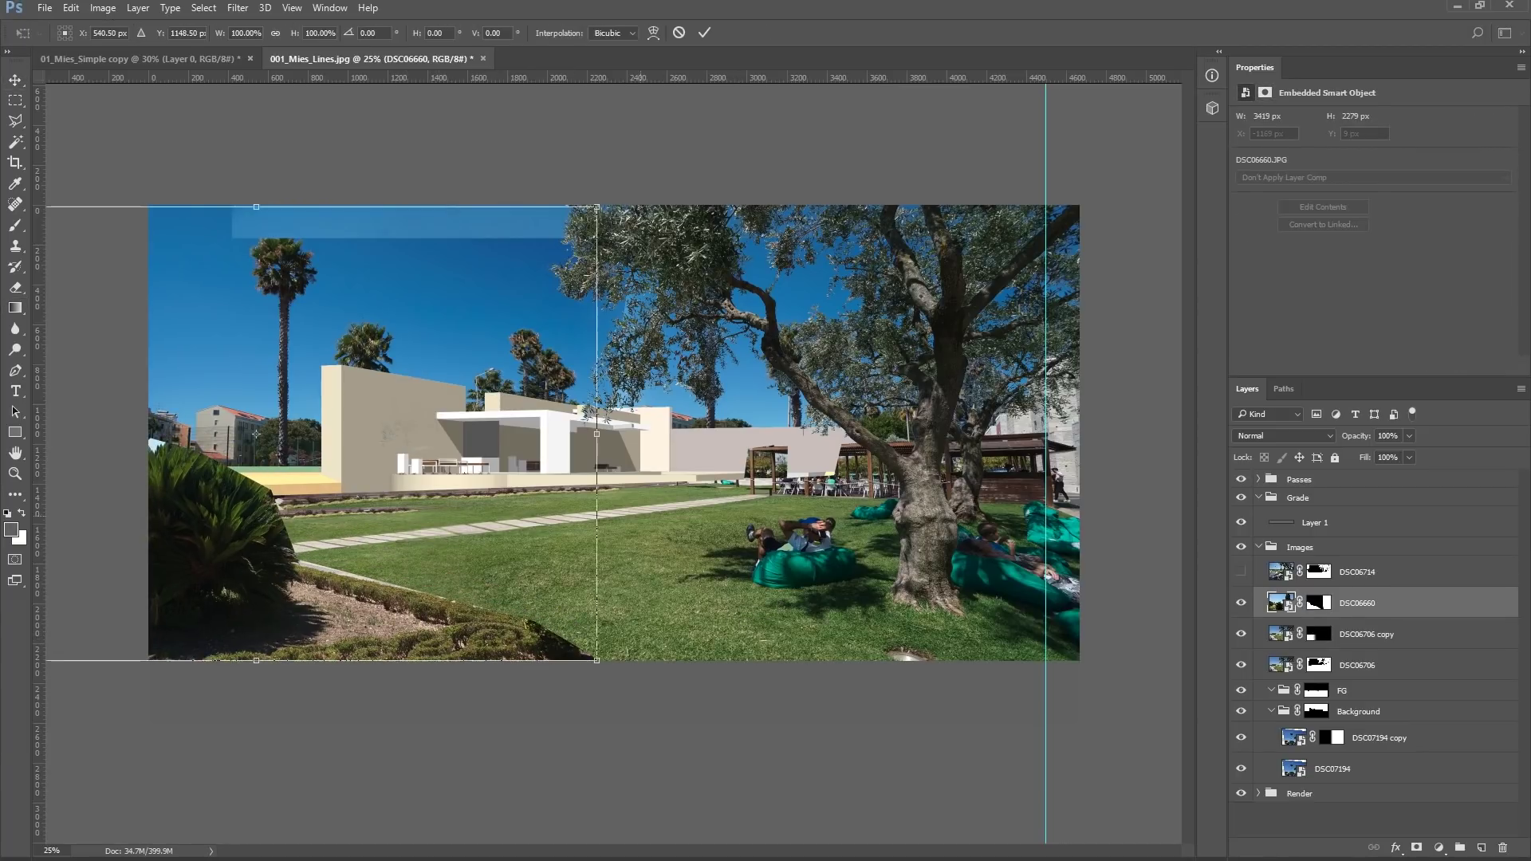
{"action": "left_click_drag", "start_coordinate": [596, 660], "coordinate": [619, 677]}
{"action": "key", "text": "Return"}
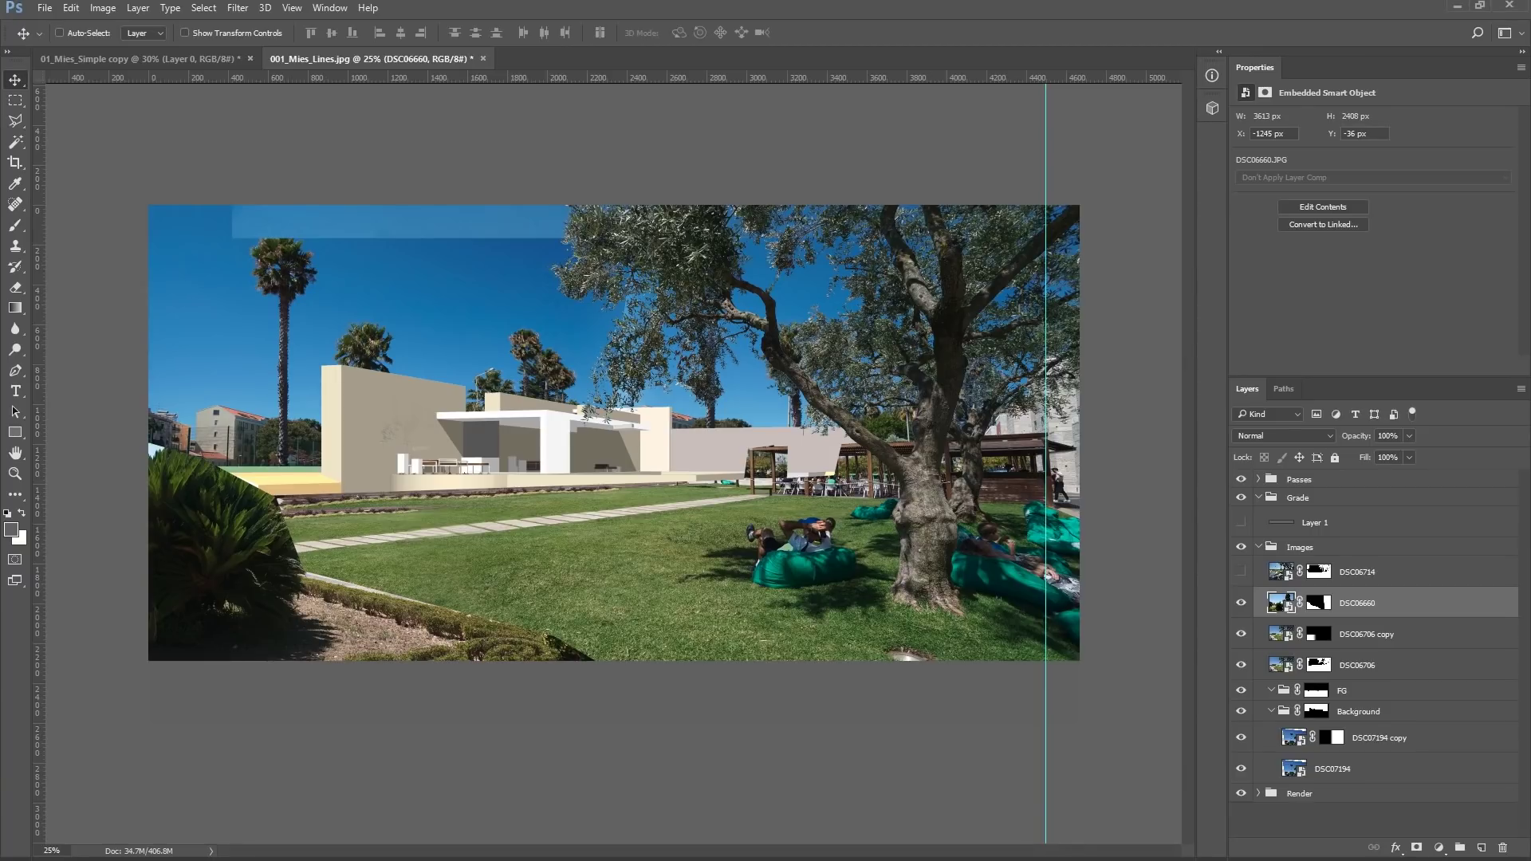
Step: Extend the canvas with the Crop tool above the composition, beyond the olive tree and beyond the palm bush
{"action": "left_click", "coordinate": [1311, 522]}
{"action": "key", "text": "c"}
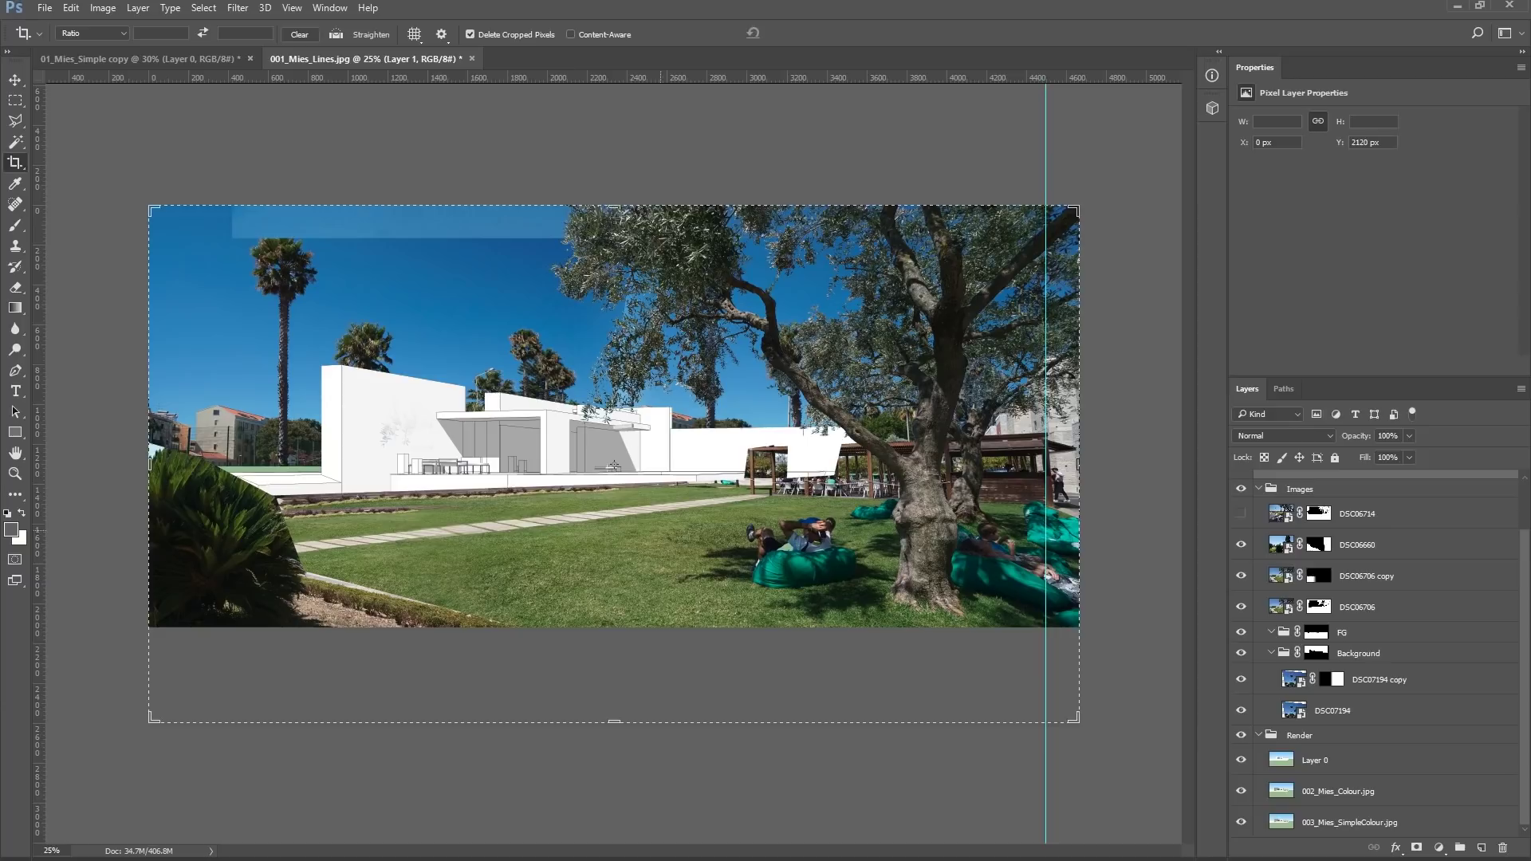
{"action": "key", "text": "Escape"}
{"action": "key", "text": "v"}
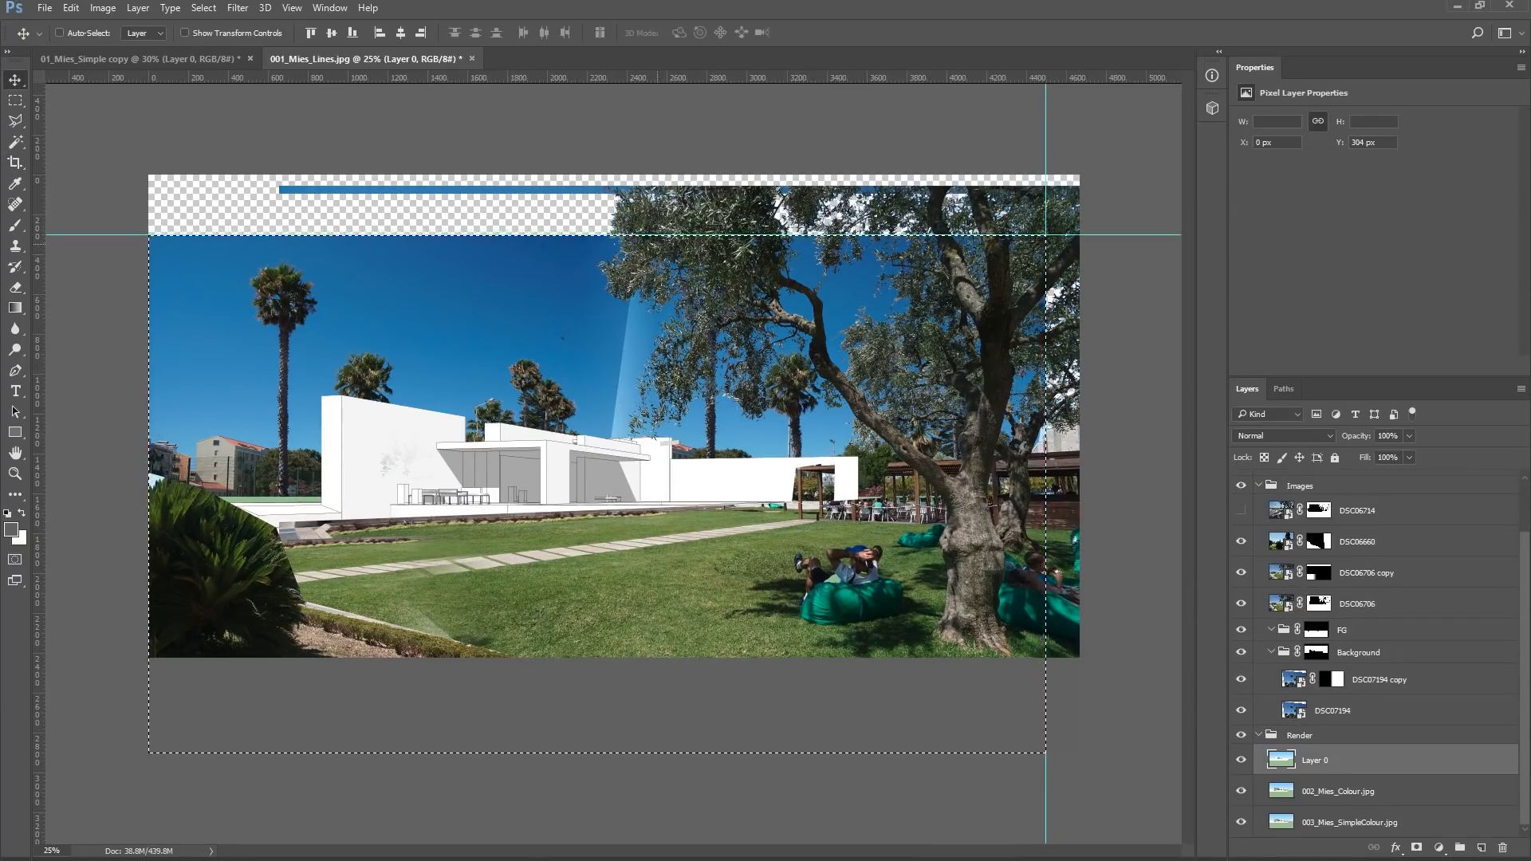
{"action": "key", "text": "c"}
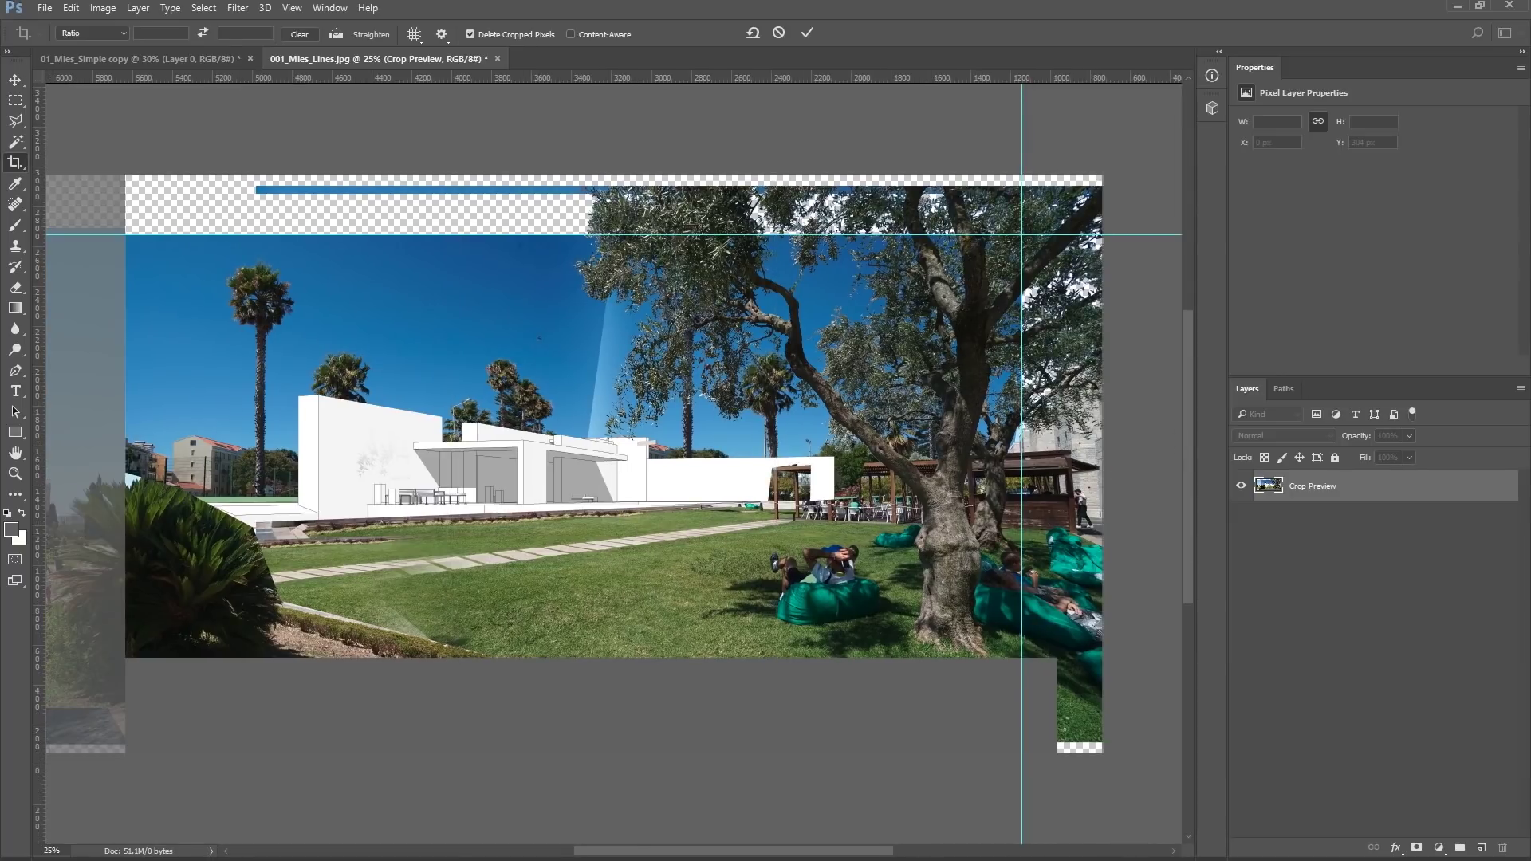
{"action": "key", "text": "Escape"}
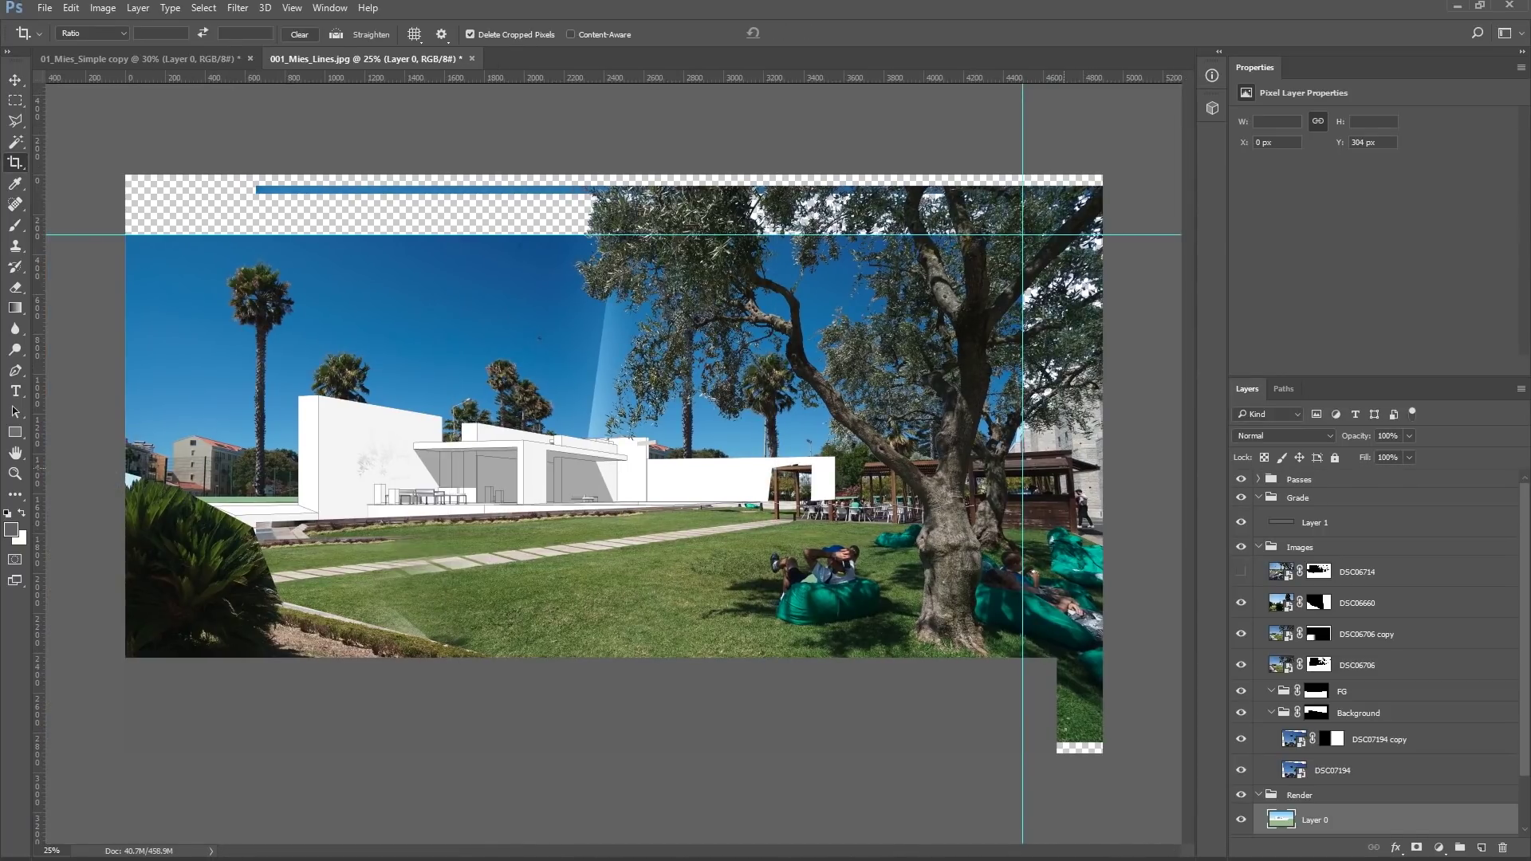
{"action": "left_click_drag", "start_coordinate": [125, 415], "coordinate": [45, 416]}
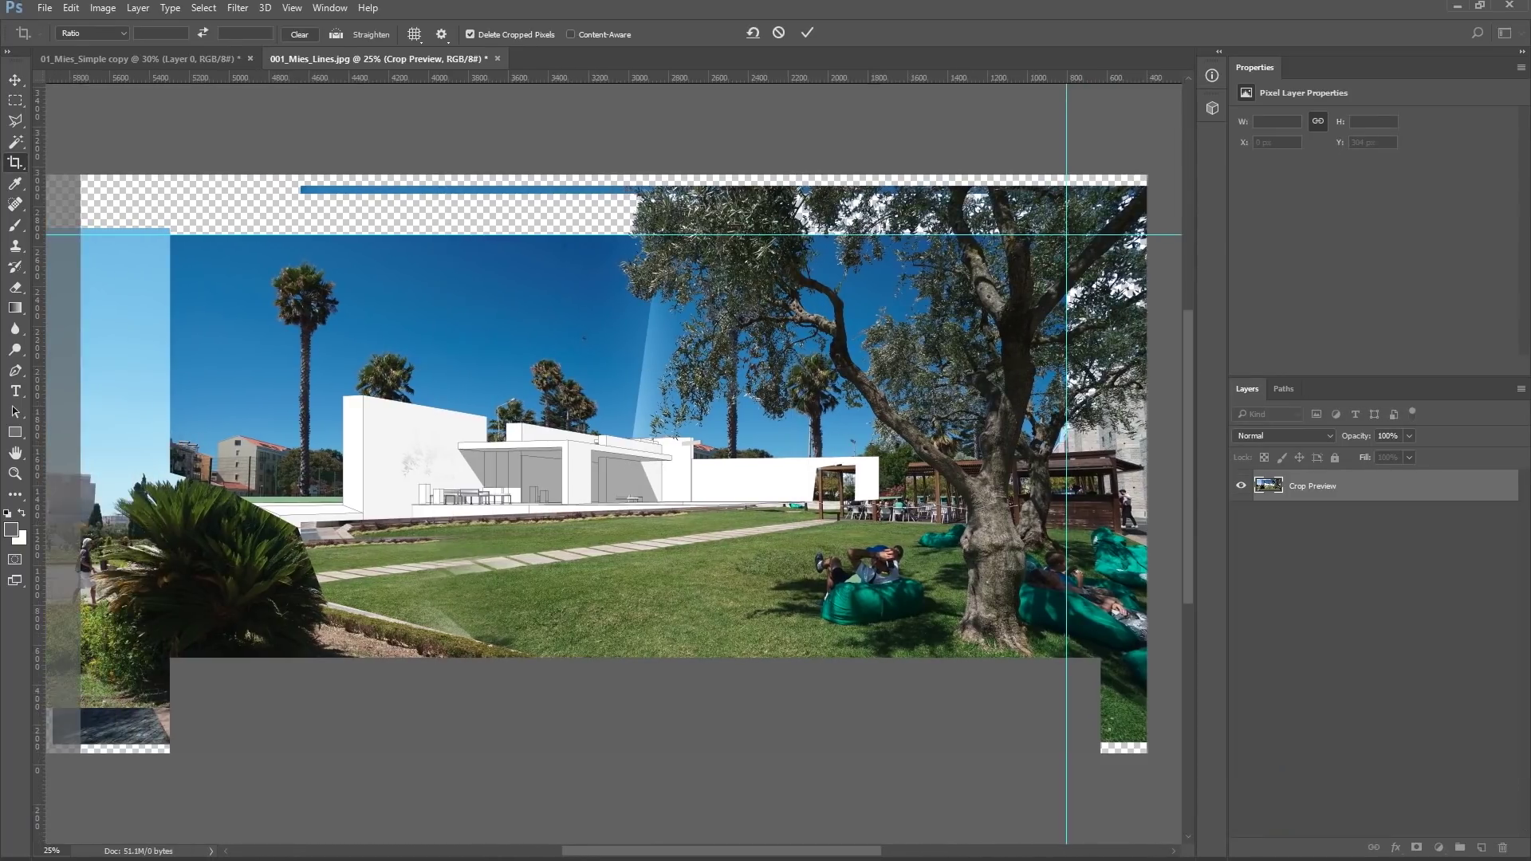
{"action": "key", "text": "Escape"}
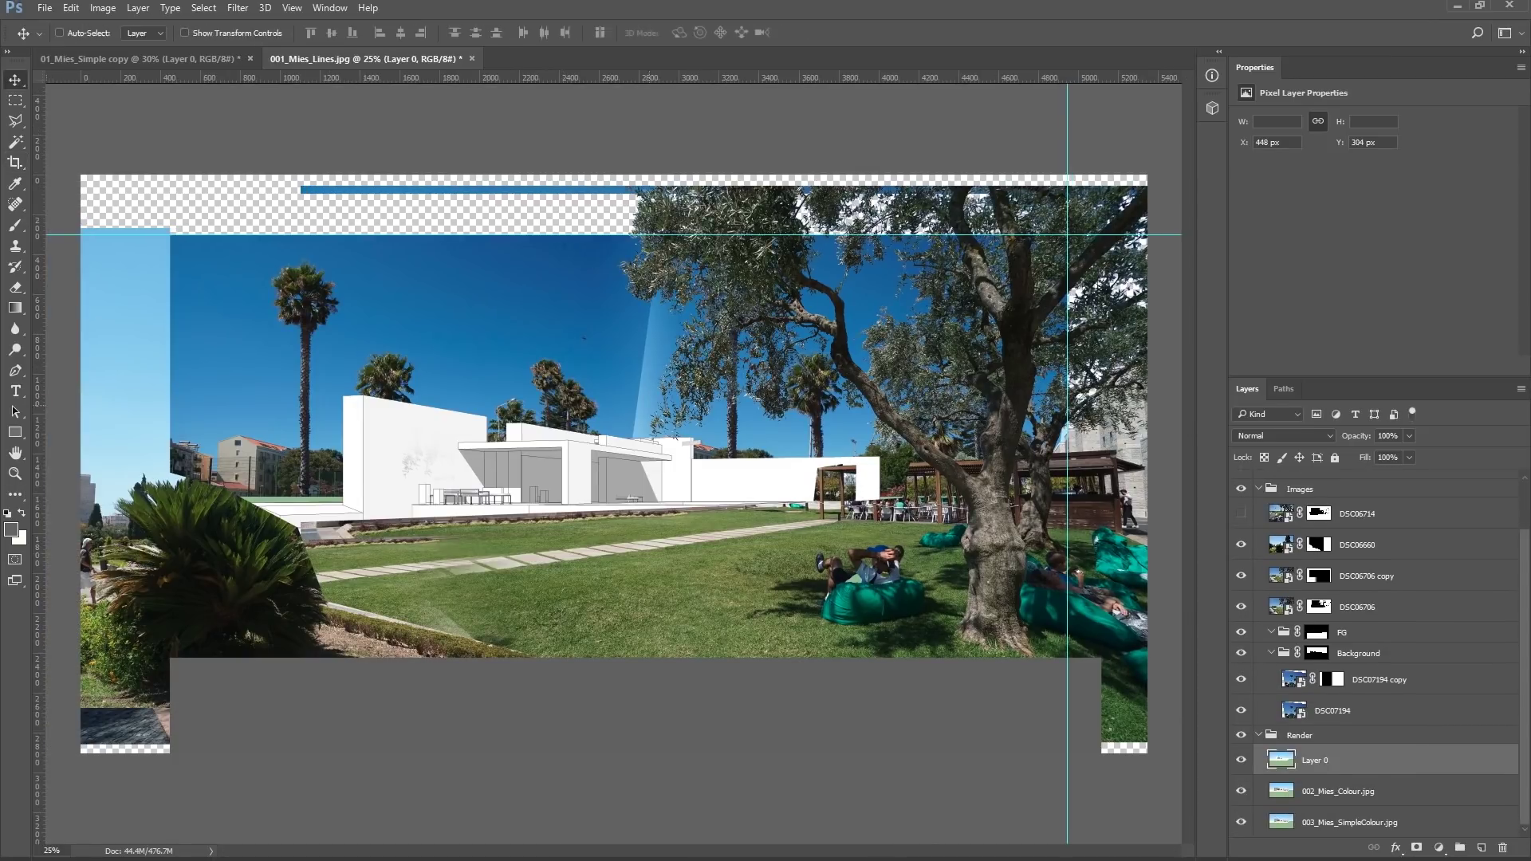
Step: Soften the sky seam in the DSC07194 copy mask and stretch the Background group's mask to the canvas edge
{"action": "left_click", "coordinate": [1331, 680]}
{"action": "key", "text": "b"}
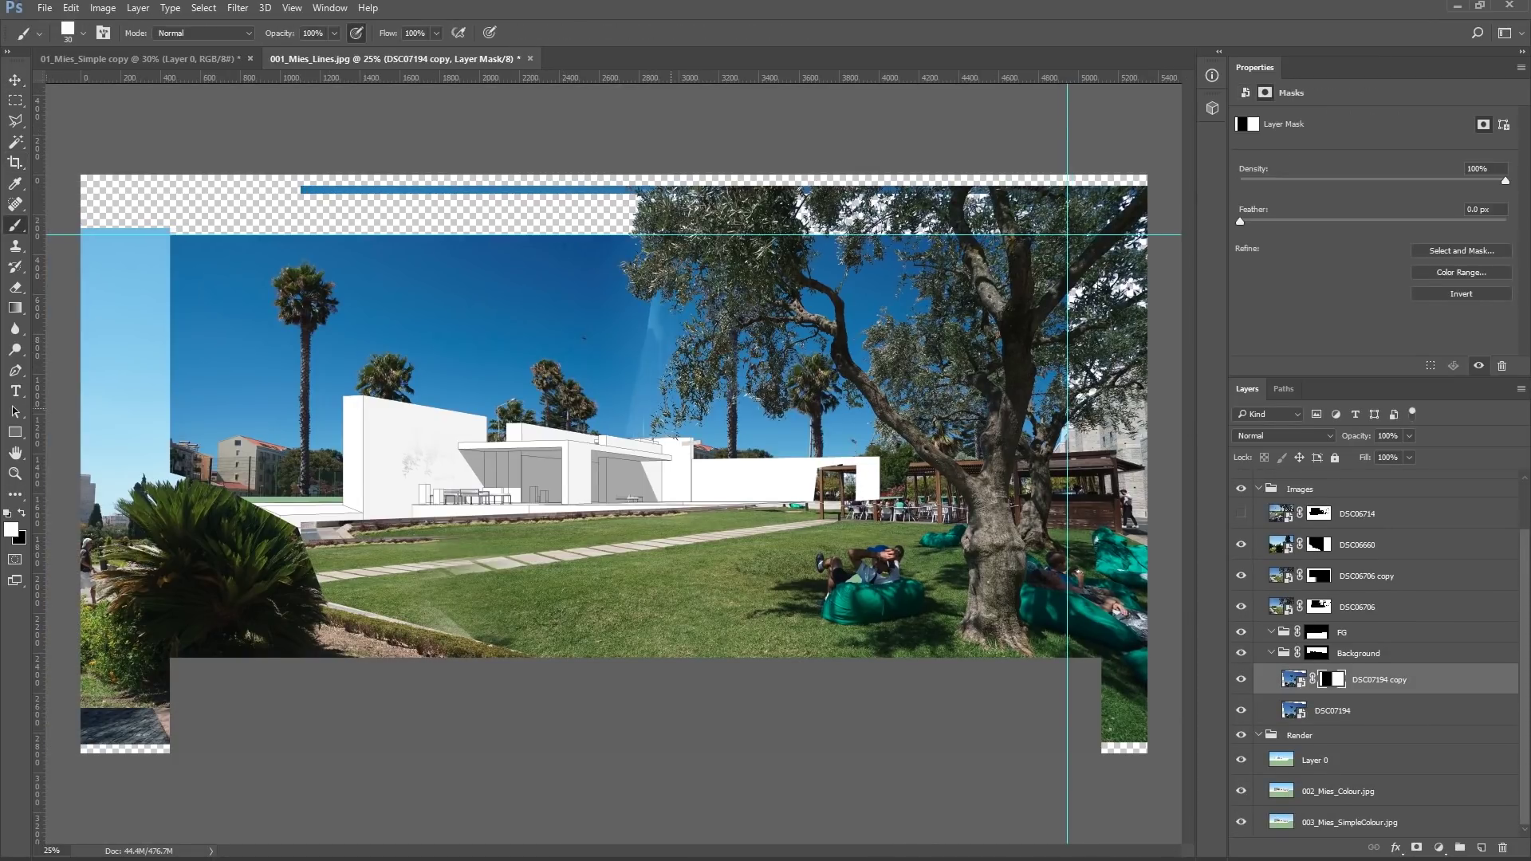
{"action": "left_click", "coordinate": [1316, 653], "text": "alt"}
{"action": "key", "text": "m"}
{"action": "left_click_drag", "start_coordinate": [1026, 175], "coordinate": [1056, 557]}
{"action": "key", "text": "ctrl+t"}
{"action": "left_click_drag", "start_coordinate": [1057, 367], "coordinate": [1148, 366]}
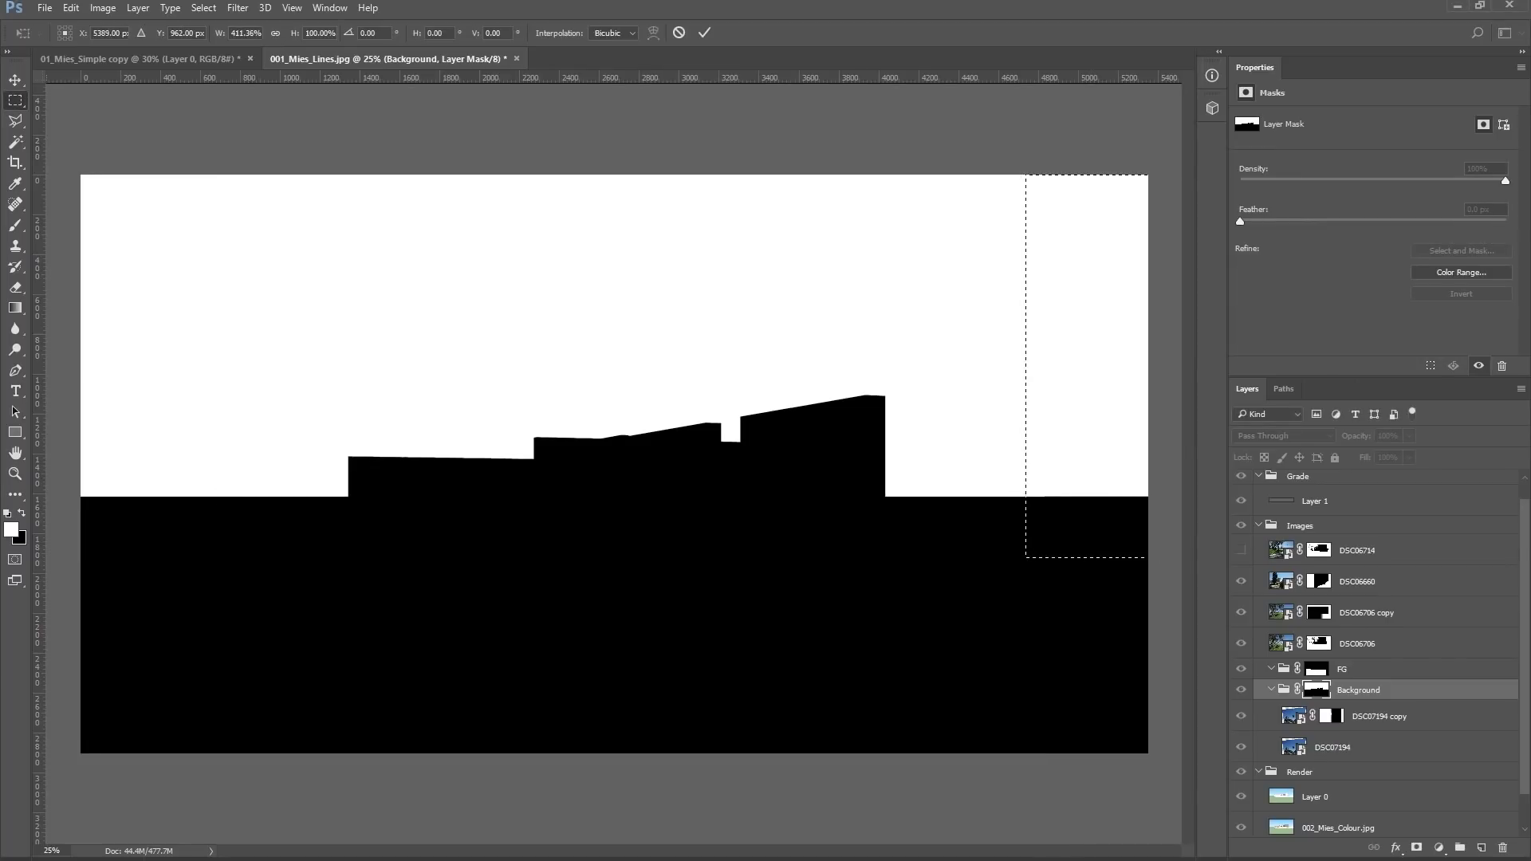
{"action": "key", "text": "ctrl+2"}
Step: Show DSC06706 copy and enlarge it with its mask to fill the empty foreground corner beside the palm bush
{"action": "left_click", "coordinate": [1339, 501]}
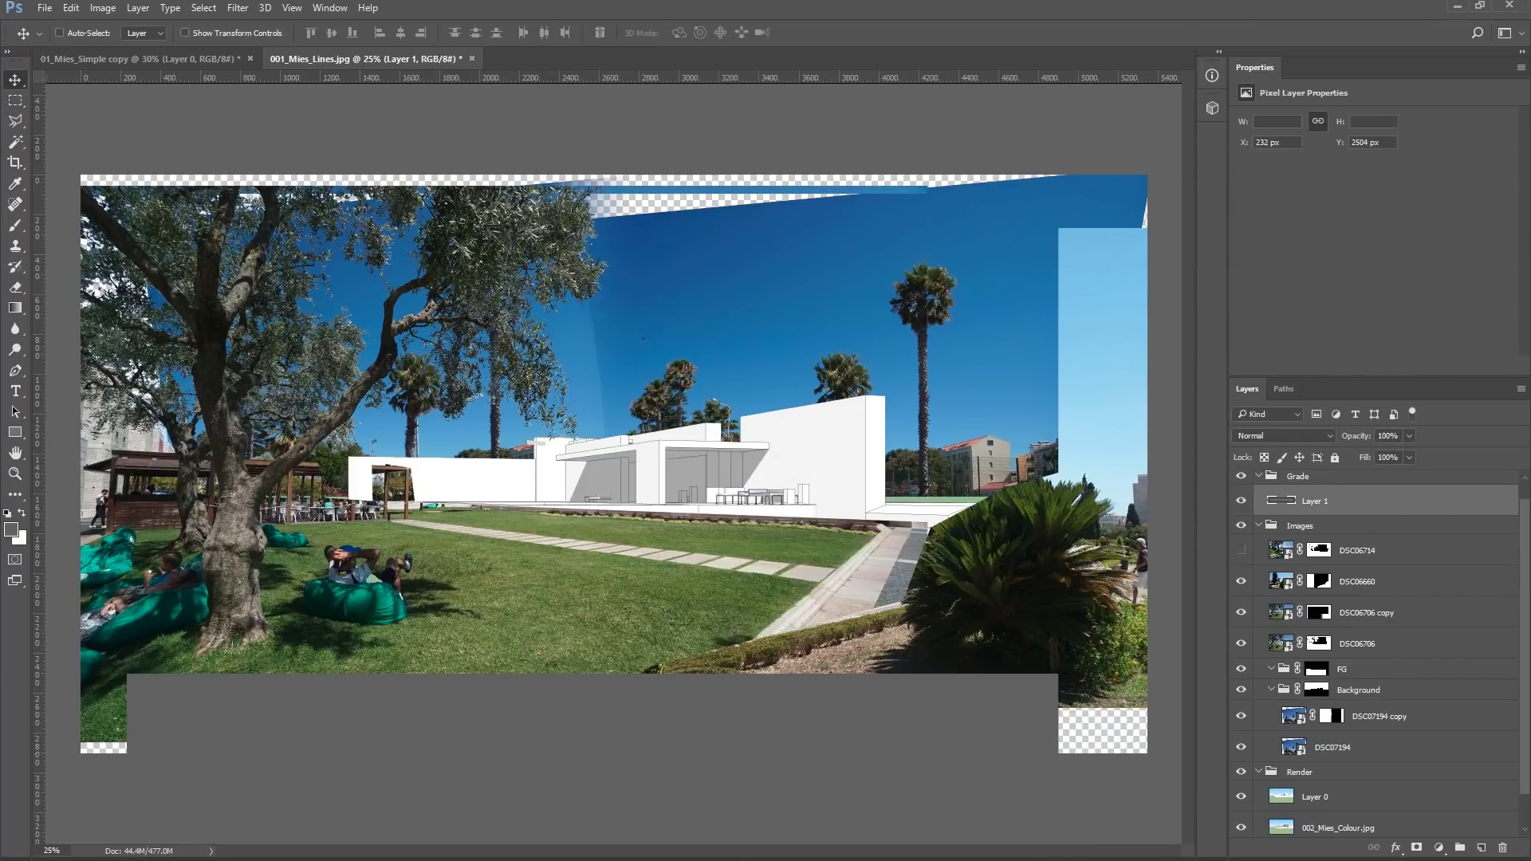
{"action": "key", "text": "z"}
{"action": "left_click_drag", "start_coordinate": [885, 494], "coordinate": [917, 494]}
{"action": "left_click", "coordinate": [1241, 526]}
{"action": "left_click", "coordinate": [1240, 525]}
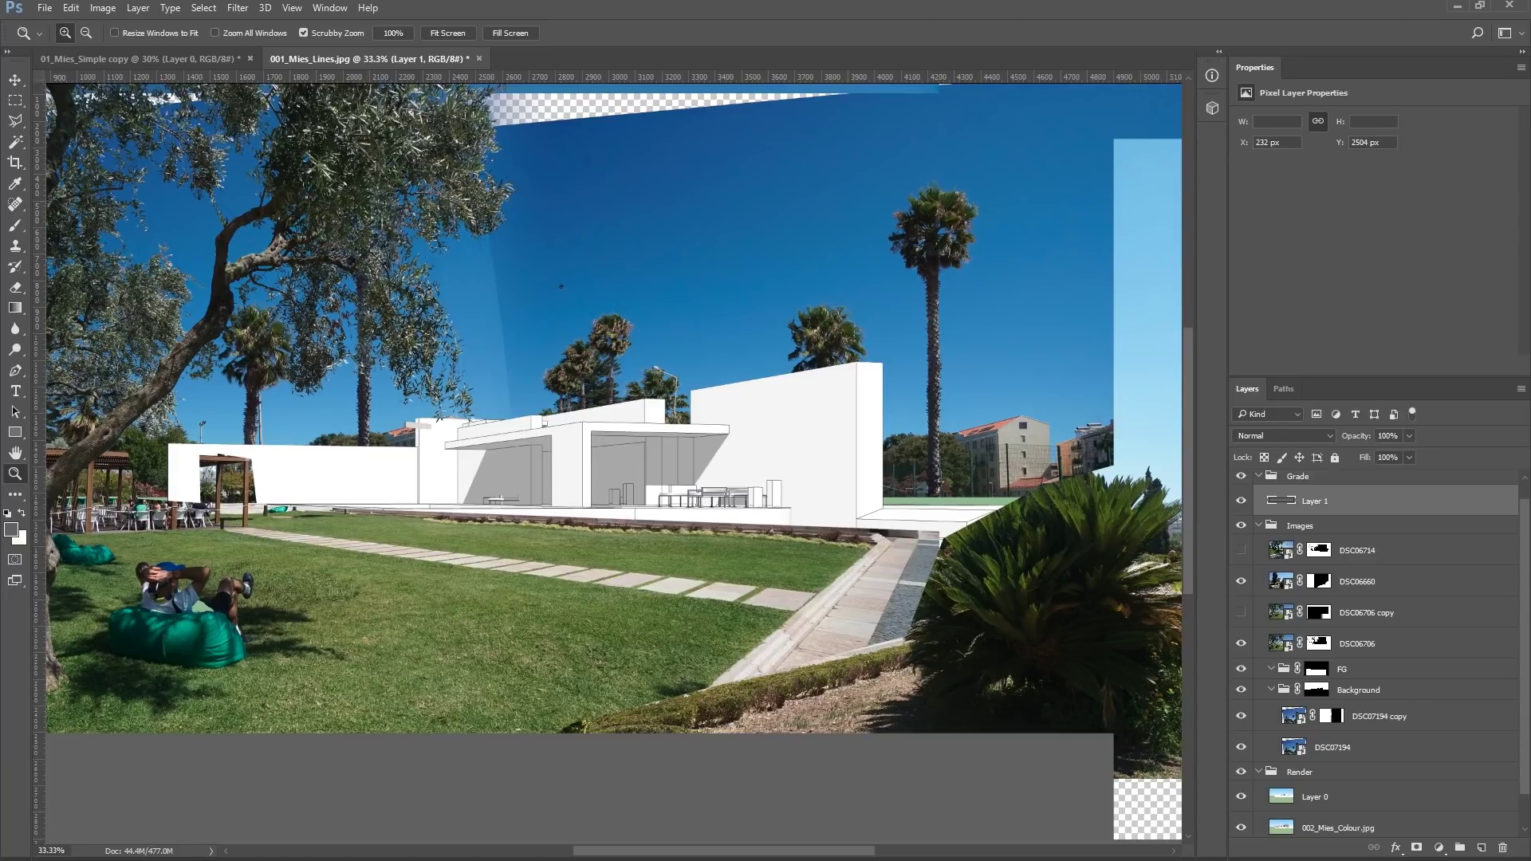
{"action": "key", "text": "ctrl+minus"}
{"action": "key", "text": "v"}
{"action": "left_click", "coordinate": [1240, 612]}
{"action": "left_click", "coordinate": [1366, 613]}
{"action": "left_click", "coordinate": [1318, 612]}
{"action": "key", "text": "ctrl+t"}
{"action": "left_click_drag", "start_coordinate": [1059, 728], "coordinate": [1127, 779]}
{"action": "key", "text": "Return"}
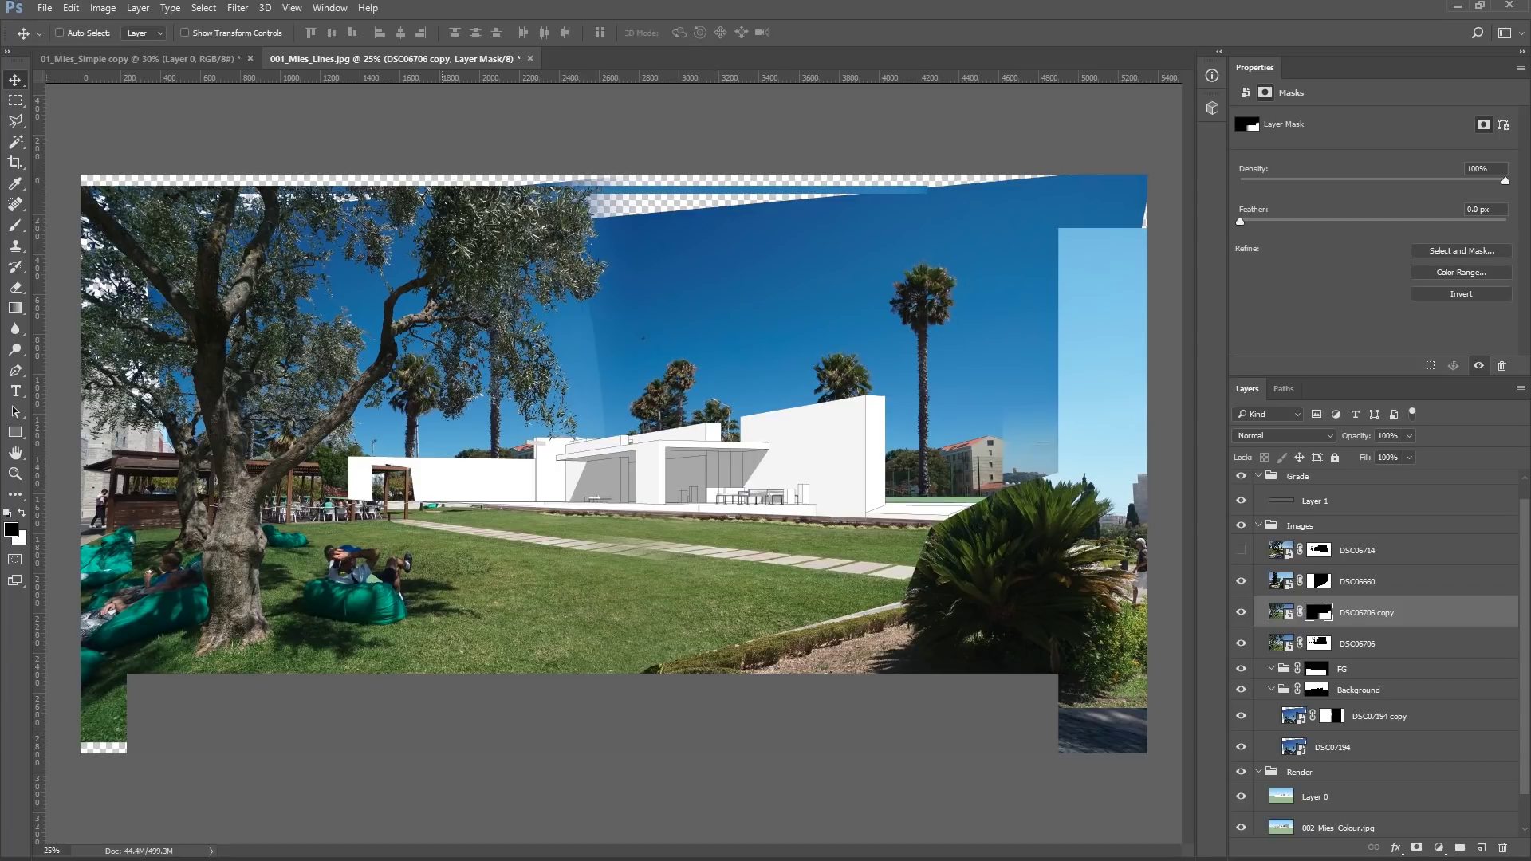
Step: Mask out the pale sky strip of DSC06660 above the palm bush
{"action": "left_click", "coordinate": [1379, 716]}
{"action": "left_click", "coordinate": [1318, 581]}
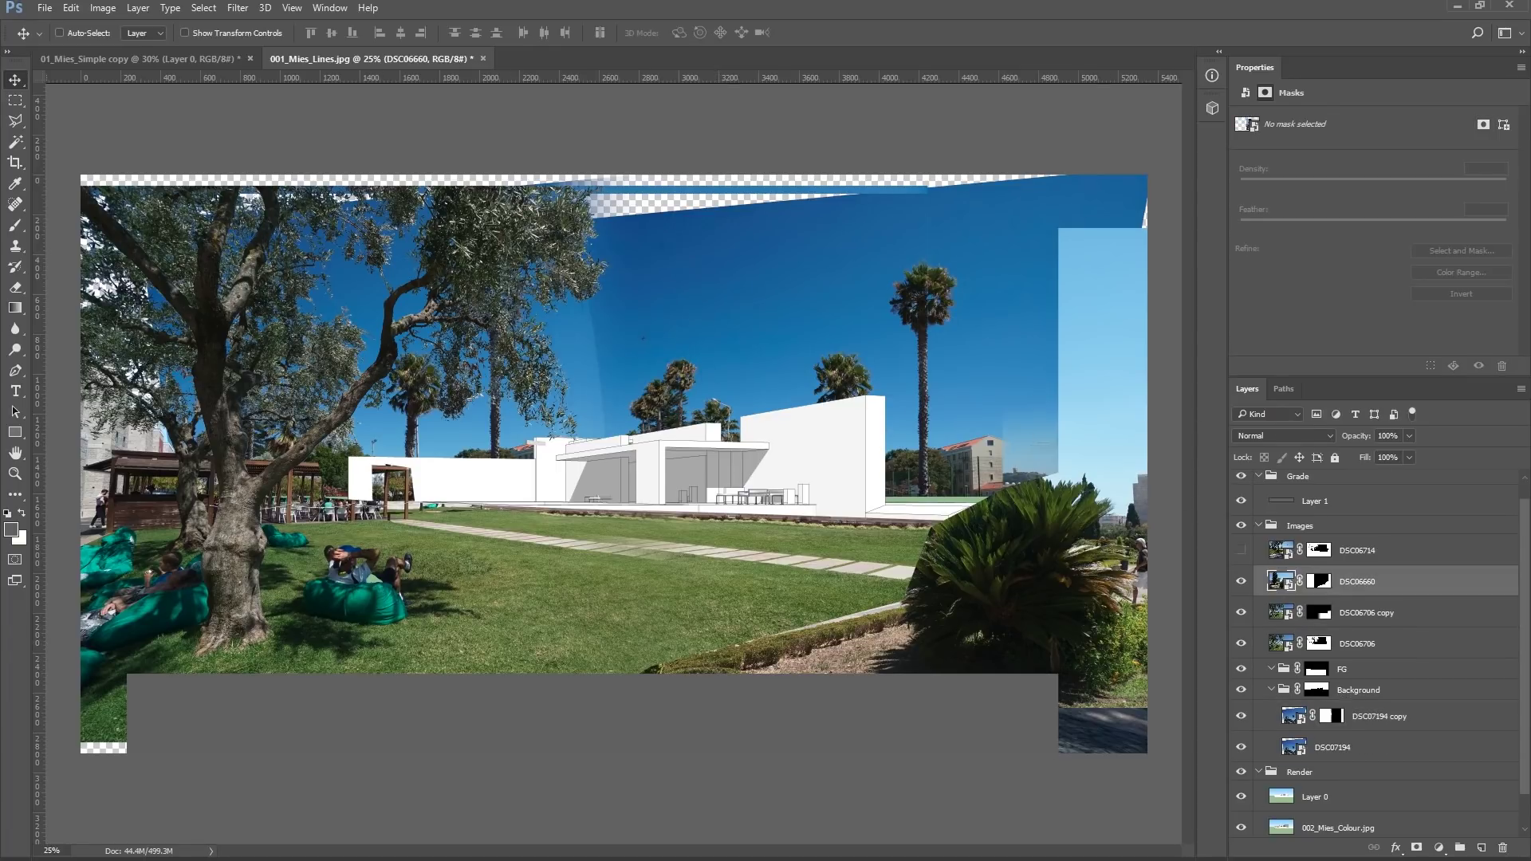
{"action": "key", "text": "w"}
{"action": "left_click", "coordinate": [917, 263]}
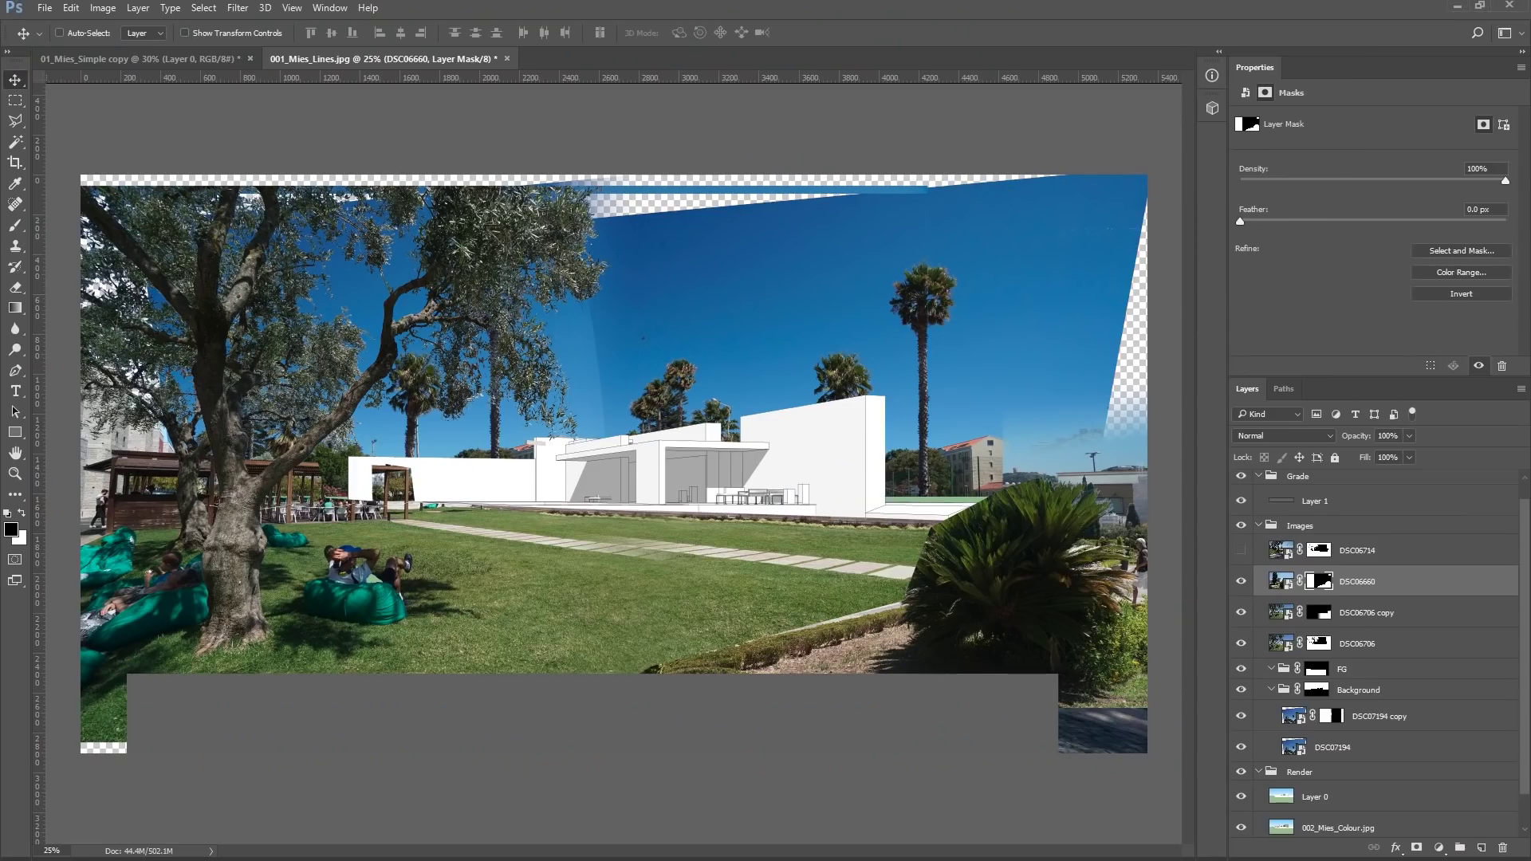
Step: Mask out the sky of DSC07194 and DSC07194 copy with non-contiguous Magic Wand selections at tolerance 32
{"action": "left_click", "coordinate": [1332, 728]}
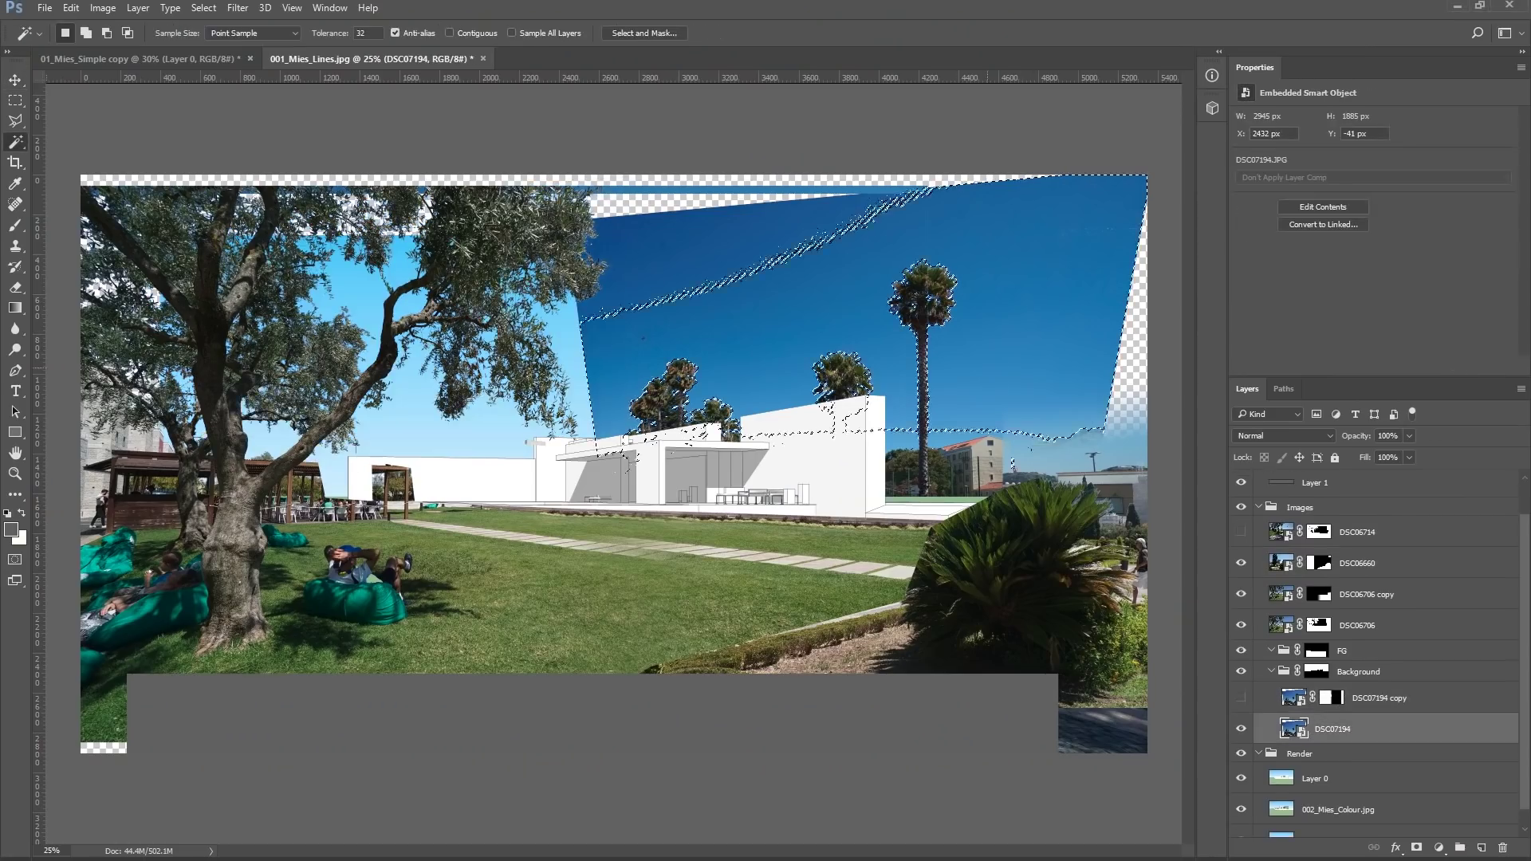
{"action": "left_click", "coordinate": [1416, 847]}
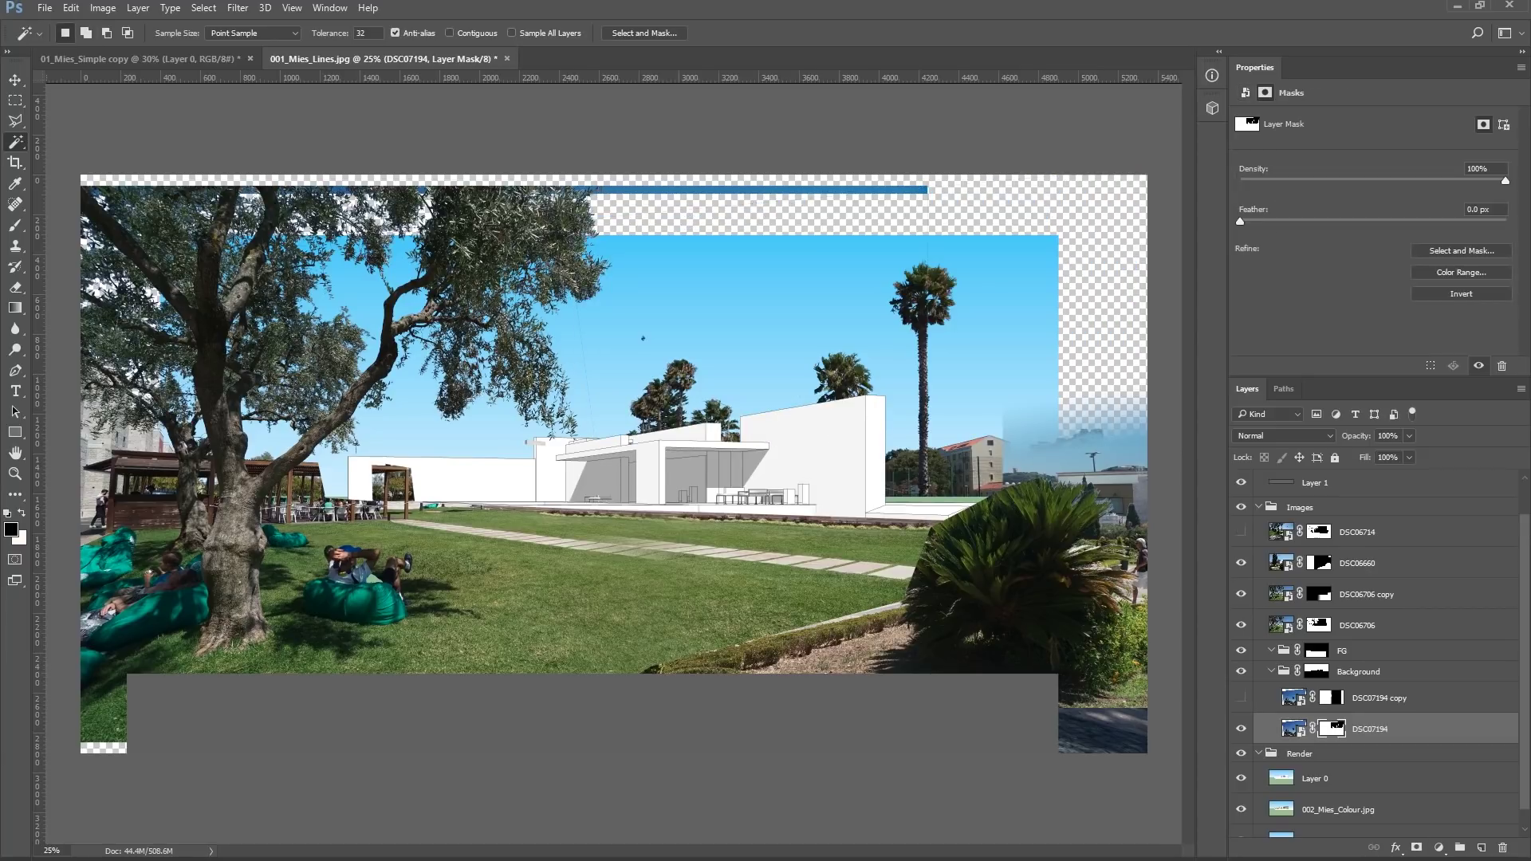
{"action": "left_click", "coordinate": [1241, 698]}
{"action": "left_click", "coordinate": [1379, 697]}
{"action": "key", "text": "x"}
{"action": "left_click", "coordinate": [1330, 728], "text": "ctrl"}
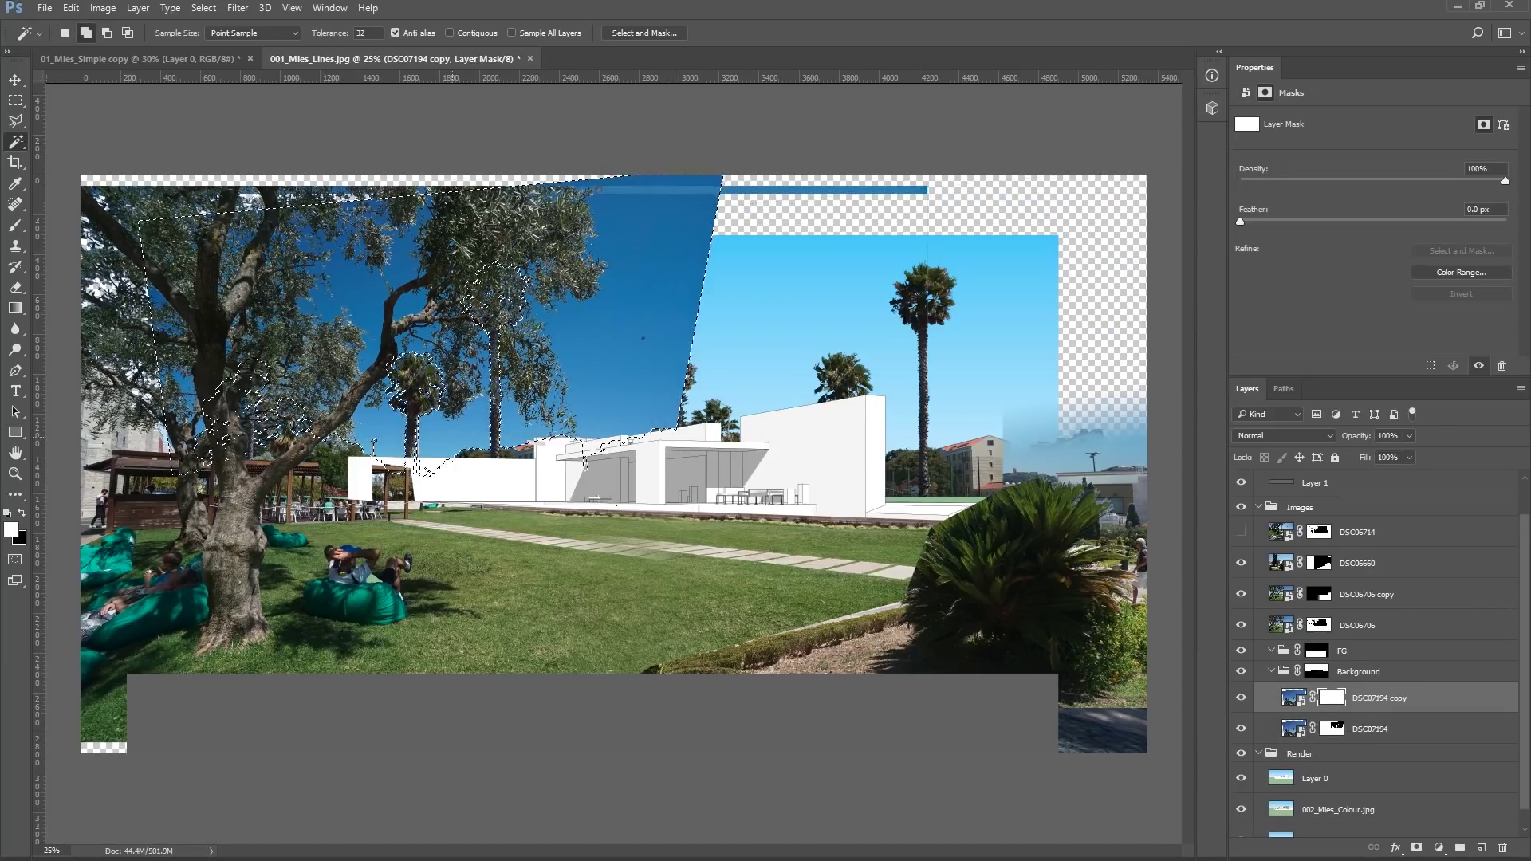
{"action": "key", "text": "Delete"}
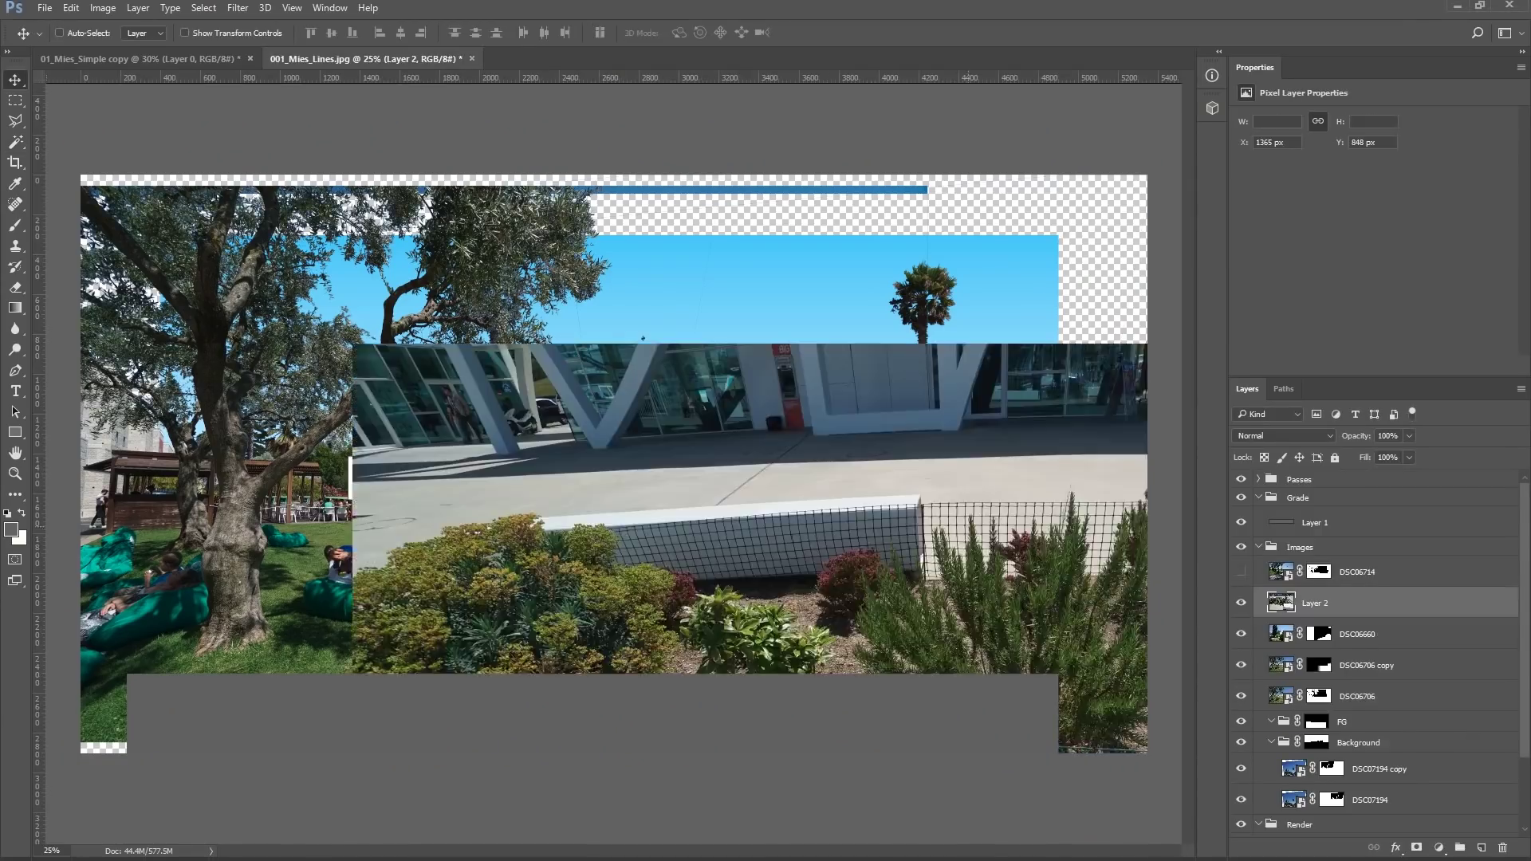
Step: Try to reposition the pasted shrub-bed photo over the foreground
{"action": "key", "text": "ctrl+z"}
{"action": "left_click_drag", "start_coordinate": [759, 707], "coordinate": [741, 733]}
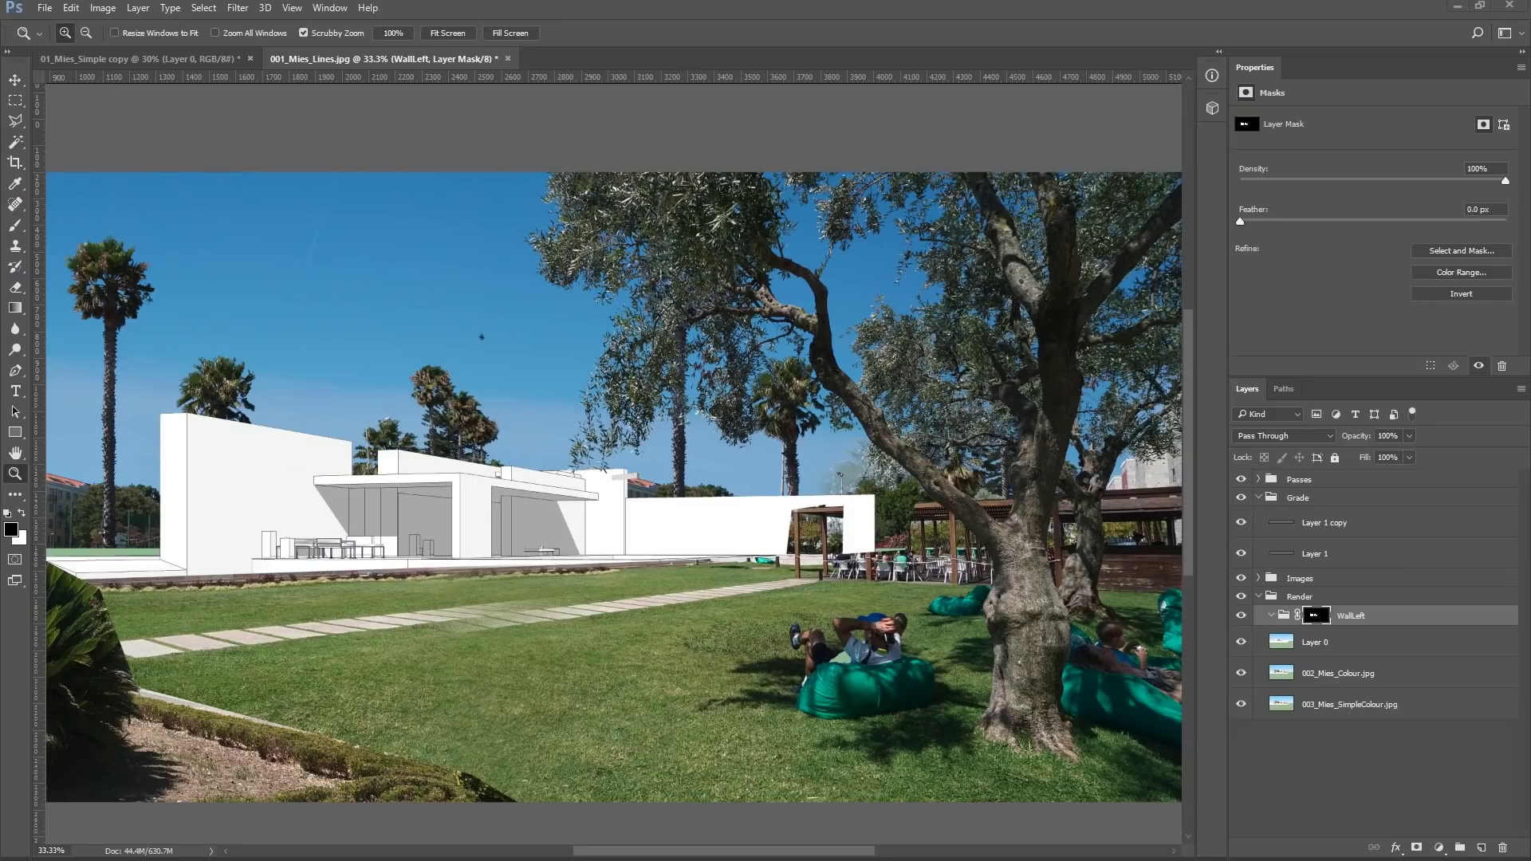
Step: Scale the stone wall photo DSC06741 to about 1646 × 1094 px over the pavilion's left wall
{"action": "left_click_drag", "start_coordinate": [560, 334], "coordinate": [558, 424]}
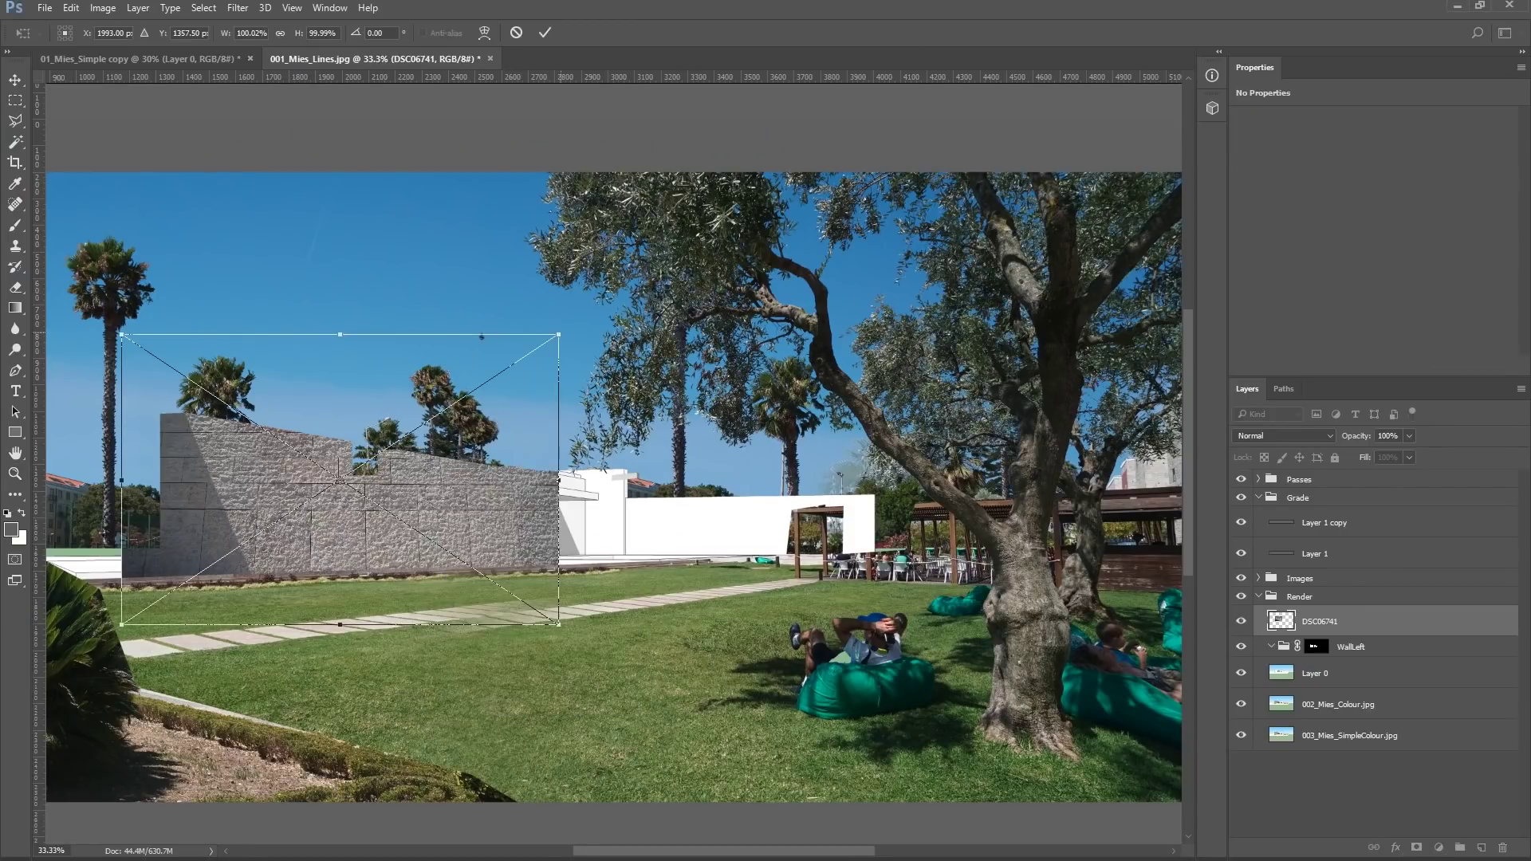
{"action": "left_click_drag", "start_coordinate": [560, 624], "coordinate": [558, 594]}
{"action": "key", "text": "Return"}
Step: Set DSC06741's blend mode to Darken and move the layer into the WallLeft group
{"action": "left_click", "coordinate": [1284, 435]}
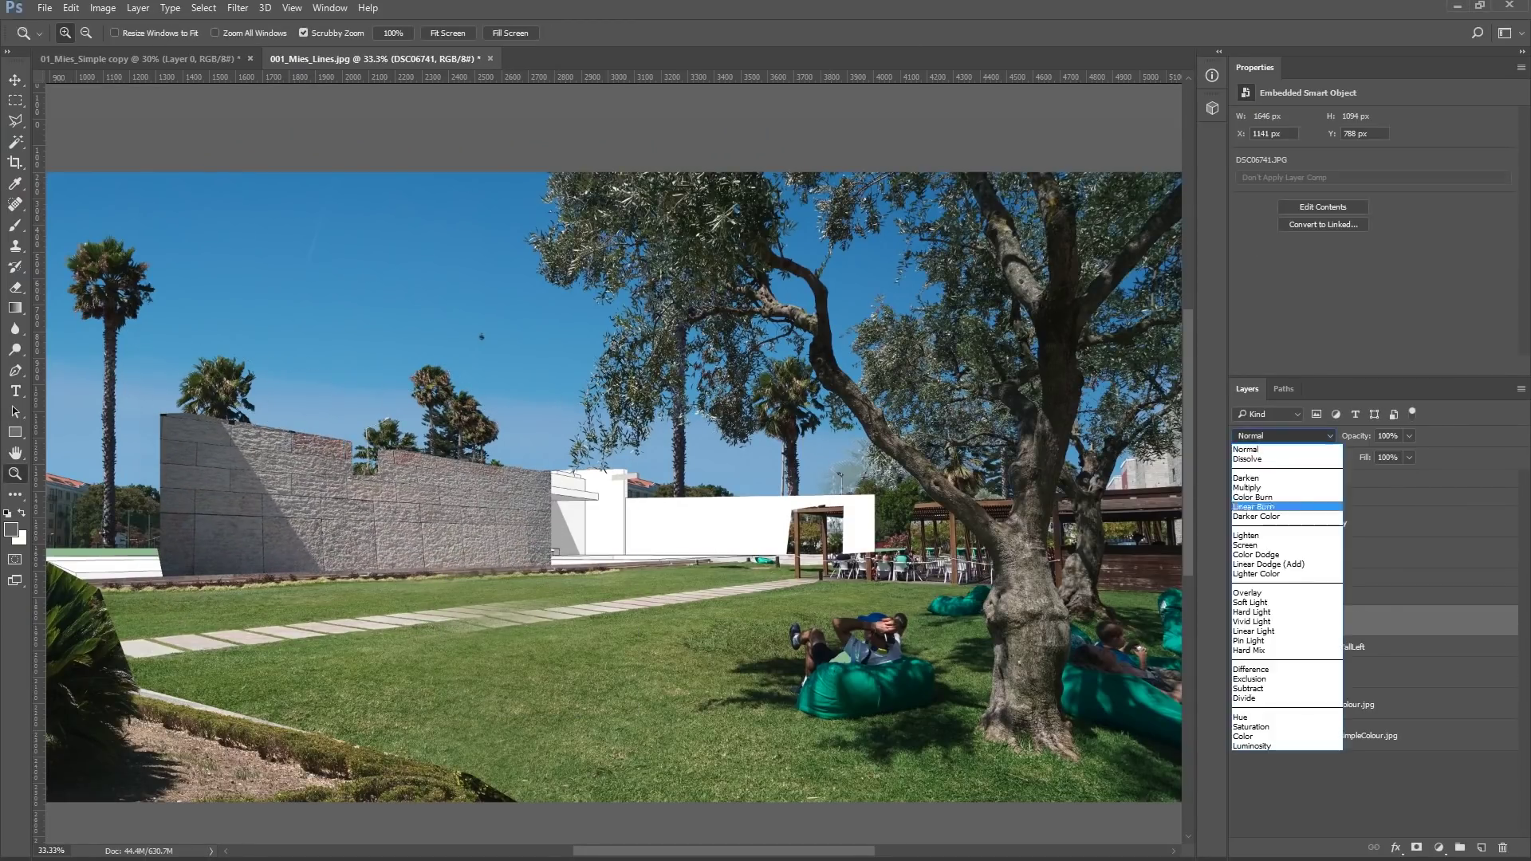
{"action": "left_click", "coordinate": [1268, 479]}
{"action": "left_click_drag", "start_coordinate": [1276, 621], "coordinate": [1286, 642]}
{"action": "key", "text": "ctrl+minus"}
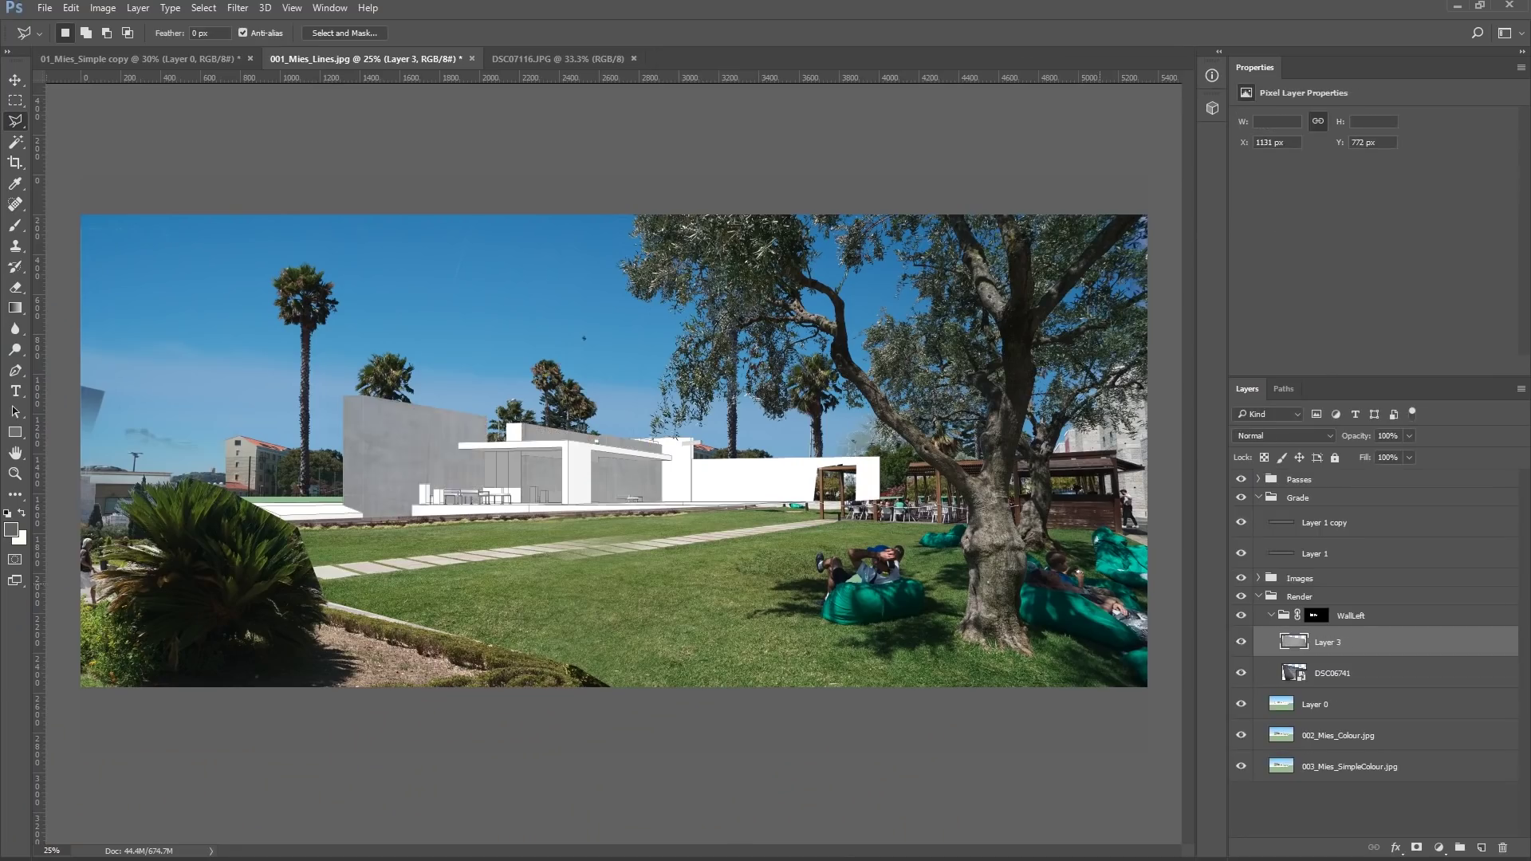
Step: Scale the concrete texture on Layer 3 to about 58% and skew it into the left wall's perspective
{"action": "left_click_drag", "start_coordinate": [615, 199], "coordinate": [614, 200]}
{"action": "key", "text": "ctrl+t"}
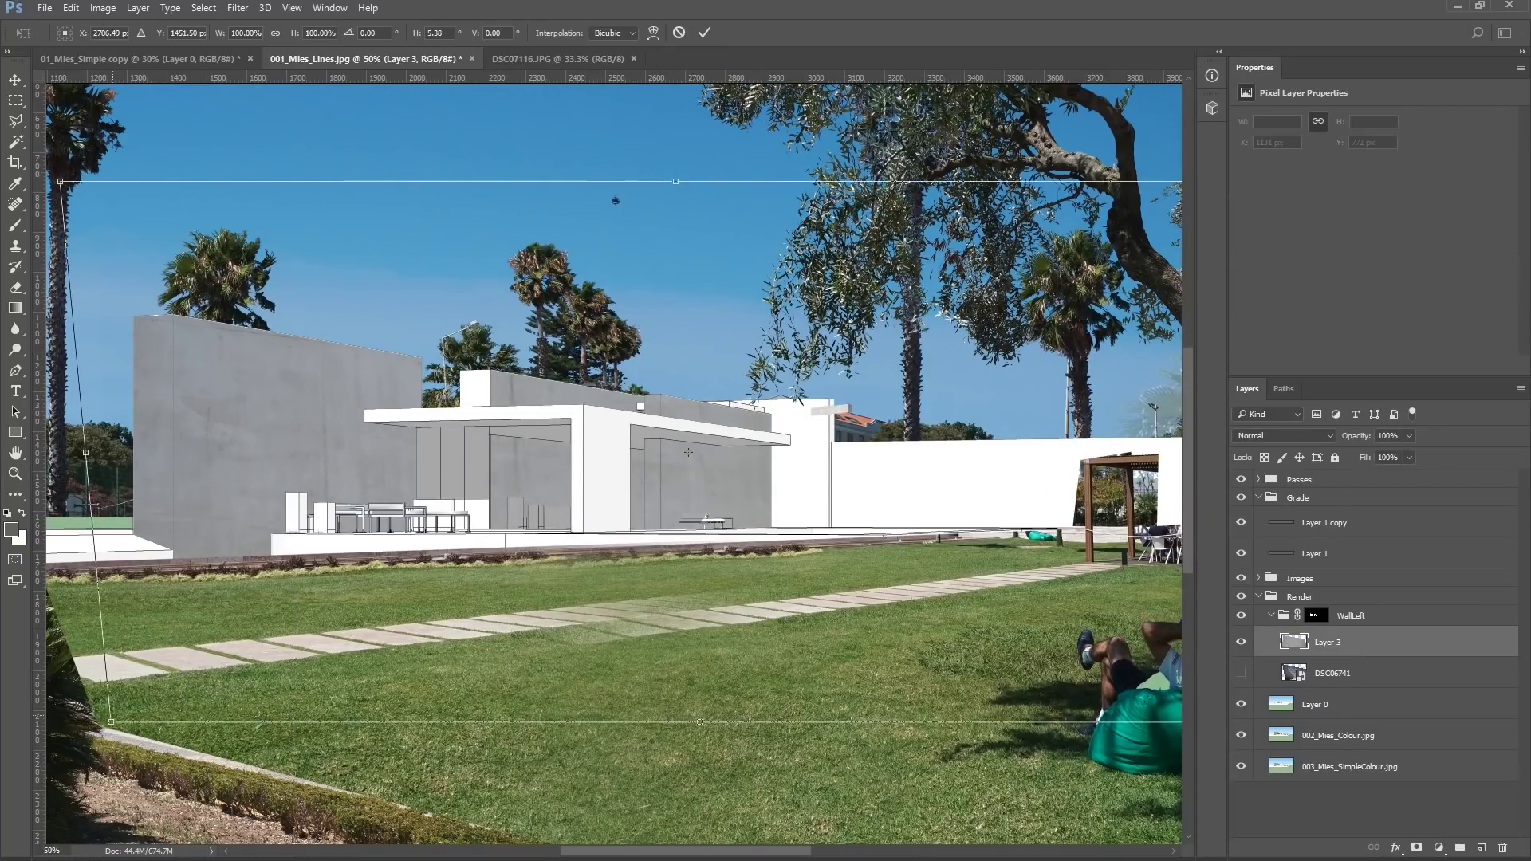
{"action": "right_click", "coordinate": [327, 369]}
{"action": "left_click", "coordinate": [351, 400]}
{"action": "left_click_drag", "start_coordinate": [59, 178], "coordinate": [351, 375]}
{"action": "right_click", "coordinate": [437, 414]}
{"action": "left_click", "coordinate": [478, 498]}
{"action": "left_click_drag", "start_coordinate": [829, 598], "coordinate": [767, 598]}
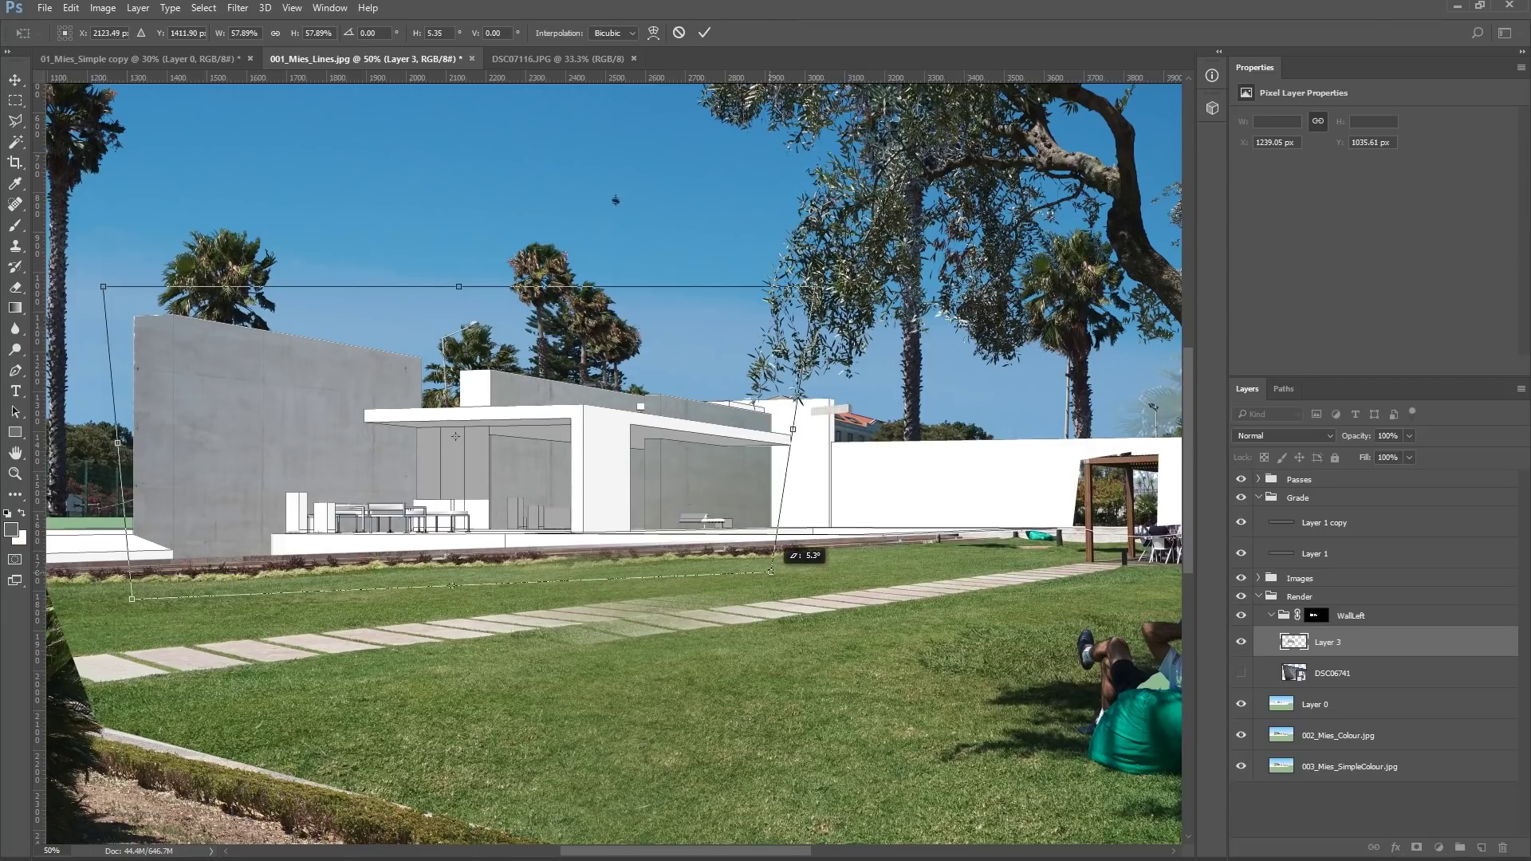
{"action": "key", "text": "Return"}
Step: Change the concrete texture layer's blend mode to a darkening mode
{"action": "key", "text": "ctrl+minus"}
{"action": "left_click", "coordinate": [1283, 436]}
{"action": "left_click", "coordinate": [1276, 493]}
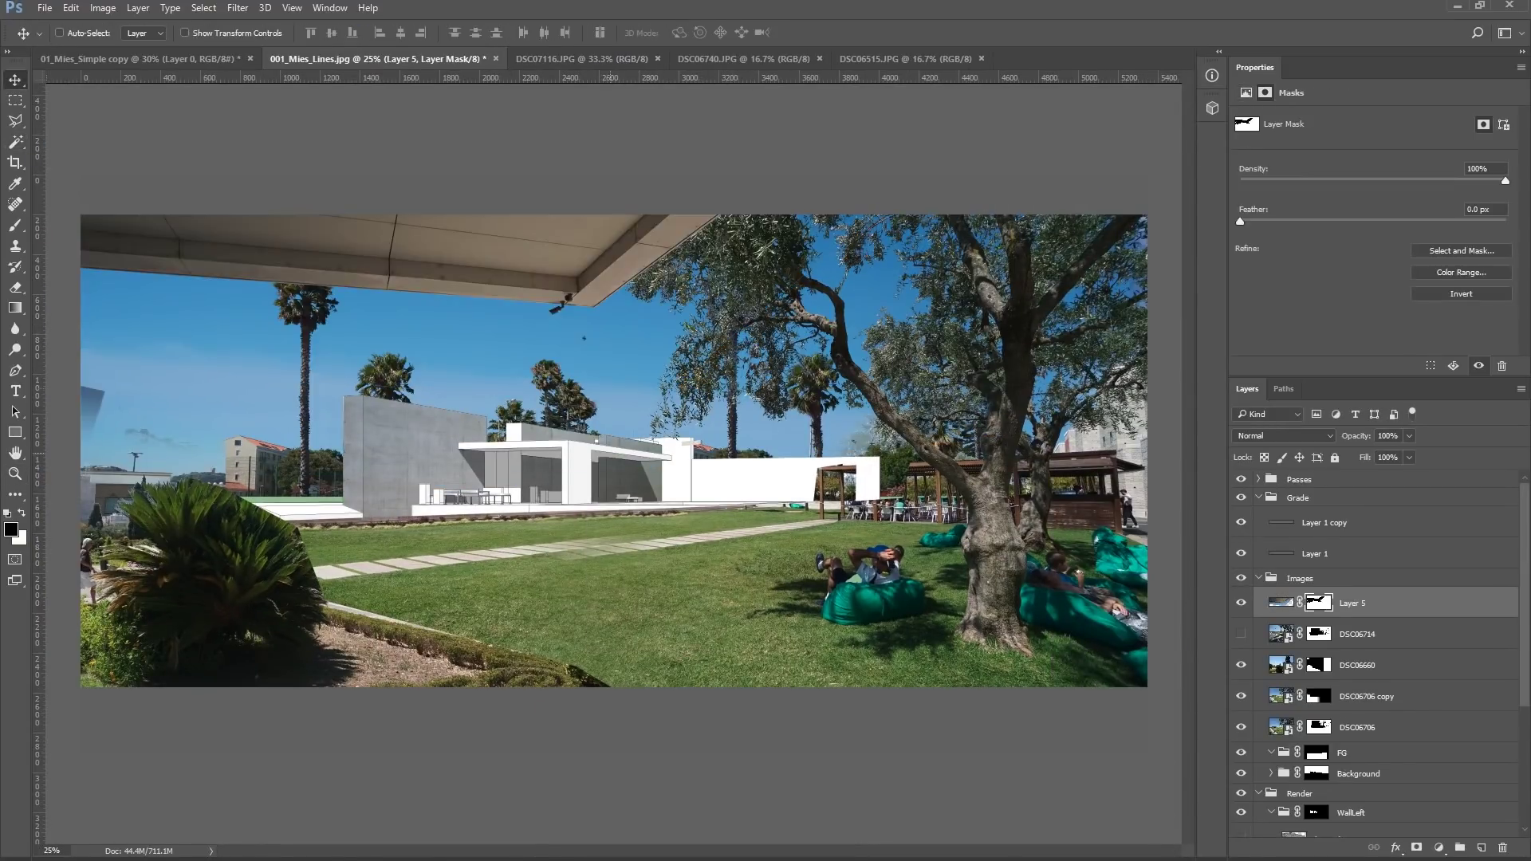
Step: Transform the canopy on Layer 5 to sit over the olive tree and lower its mask's Levels output white to 170
{"action": "key", "text": "ctrl+t"}
{"action": "left_click_drag", "start_coordinate": [1025, 137], "coordinate": [908, 275]}
{"action": "key", "text": "Return"}
{"action": "key", "text": "ctrl+l"}
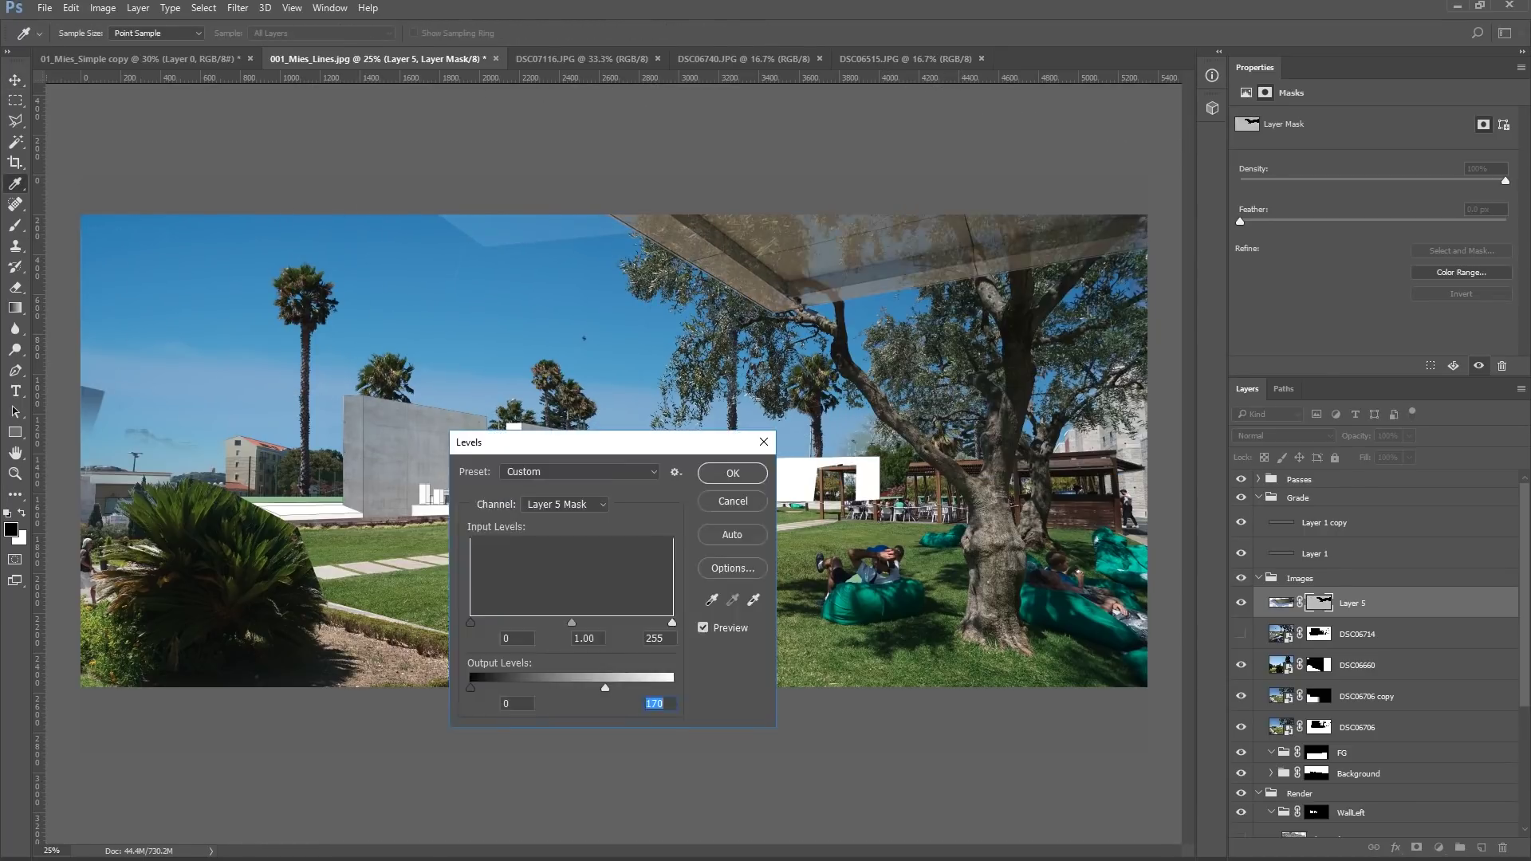
{"action": "key", "text": "Return"}
Step: Reposition and reshape the Layer 5 canopy so its underside spans the sky above the olive tree
{"action": "left_click_drag", "start_coordinate": [800, 305], "coordinate": [853, 301]}
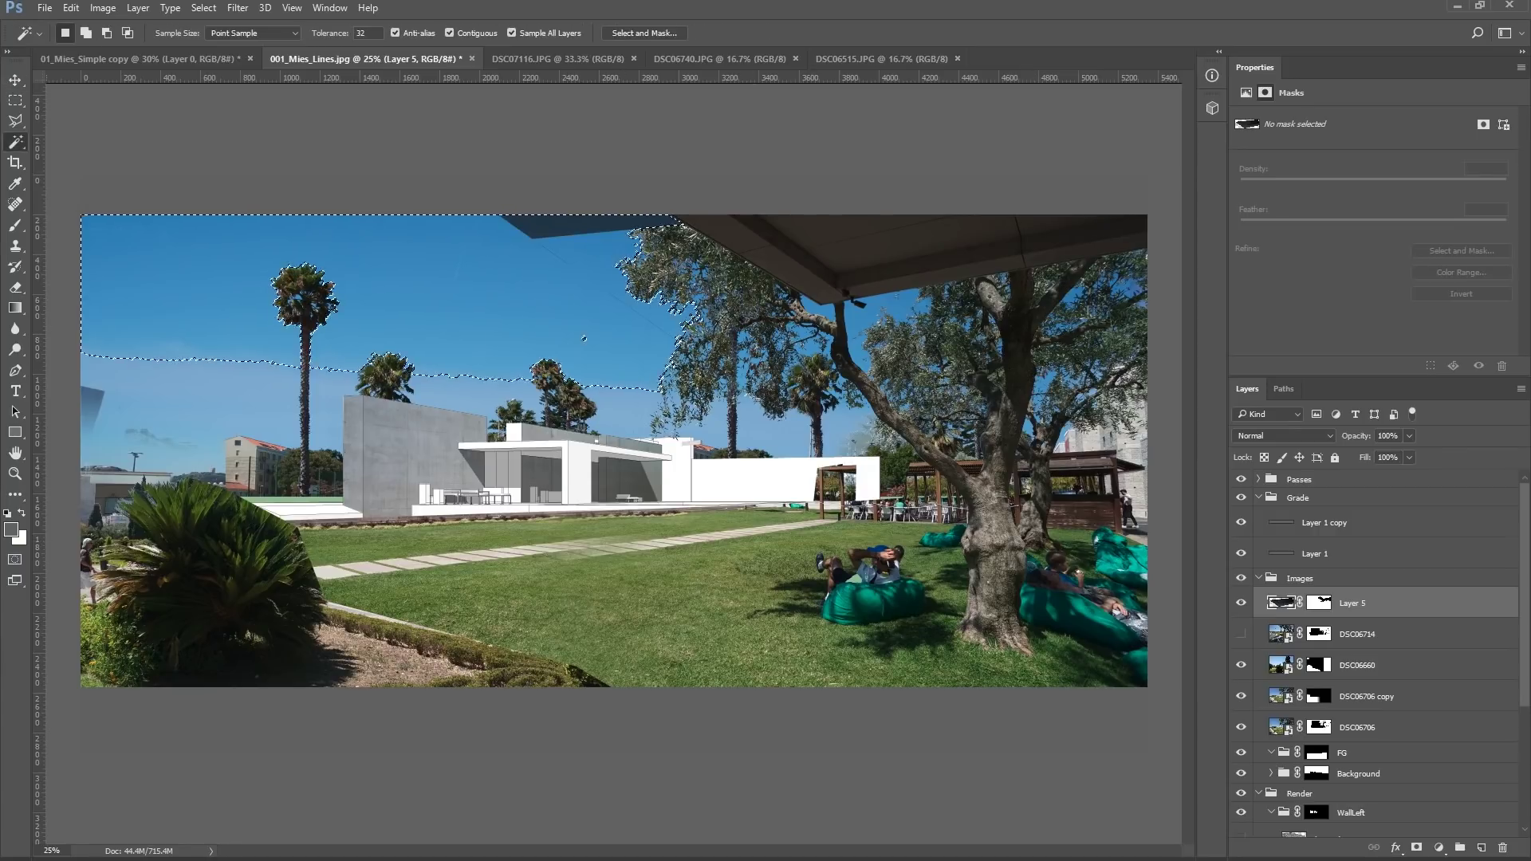
{"action": "key", "text": "ctrl+backslash"}
{"action": "key", "text": "v"}
{"action": "left_click_drag", "start_coordinate": [996, 231], "coordinate": [841, 239]}
{"action": "right_click", "coordinate": [1002, 351]}
{"action": "left_click", "coordinate": [1028, 452]}
{"action": "right_click", "coordinate": [1022, 359]}
{"action": "left_click", "coordinate": [1093, 386]}
{"action": "right_click", "coordinate": [1022, 359]}
{"action": "left_click", "coordinate": [1093, 386]}
{"action": "mouse_move", "coordinate": [1093, 386]}
{"action": "left_mouse_down"}
{"action": "mouse_move", "coordinate": [1136, 405]}
{"action": "mouse_move", "coordinate": [904, 282]}
{"action": "mouse_move", "coordinate": [343, 192]}
{"action": "mouse_move", "coordinate": [598, 267]}
{"action": "mouse_move", "coordinate": [781, 239]}
{"action": "left_mouse_up"}
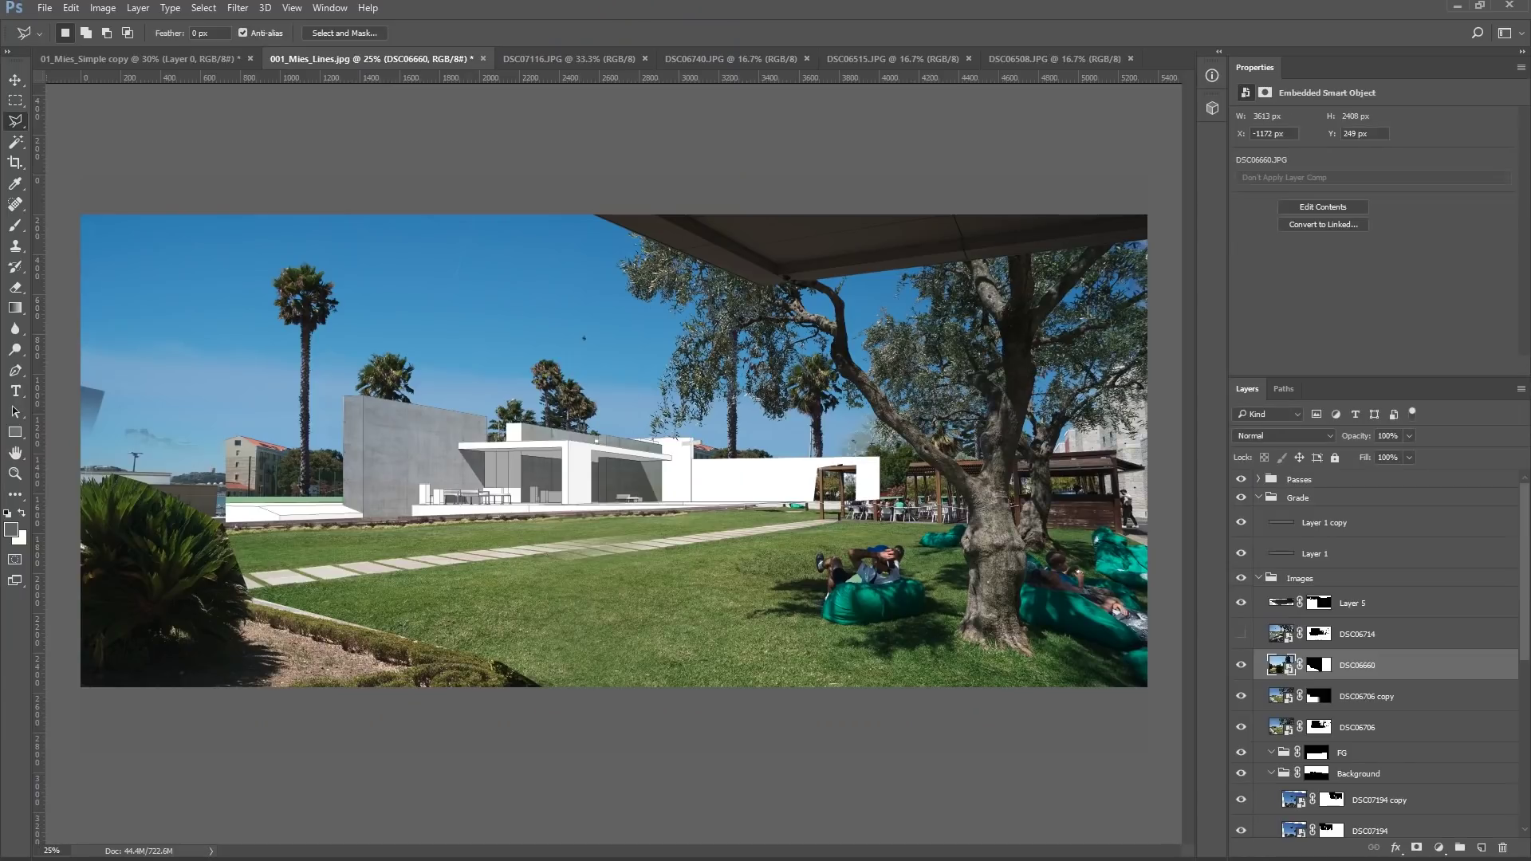
Step: Paste the rubble stone wall cut-out and distort it to follow the pavilion's terrace edge at about X 1704, Y 1636 px
{"action": "key", "text": "ctrl+v"}
{"action": "left_click_drag", "start_coordinate": [301, 575], "coordinate": [403, 546]}
{"action": "right_click", "coordinate": [711, 563]}
{"action": "left_click", "coordinate": [769, 640]}
{"action": "left_click_drag", "start_coordinate": [706, 512], "coordinate": [687, 542]}
{"action": "right_click", "coordinate": [659, 517]}
{"action": "left_click", "coordinate": [693, 569]}
{"action": "key", "text": "Return"}
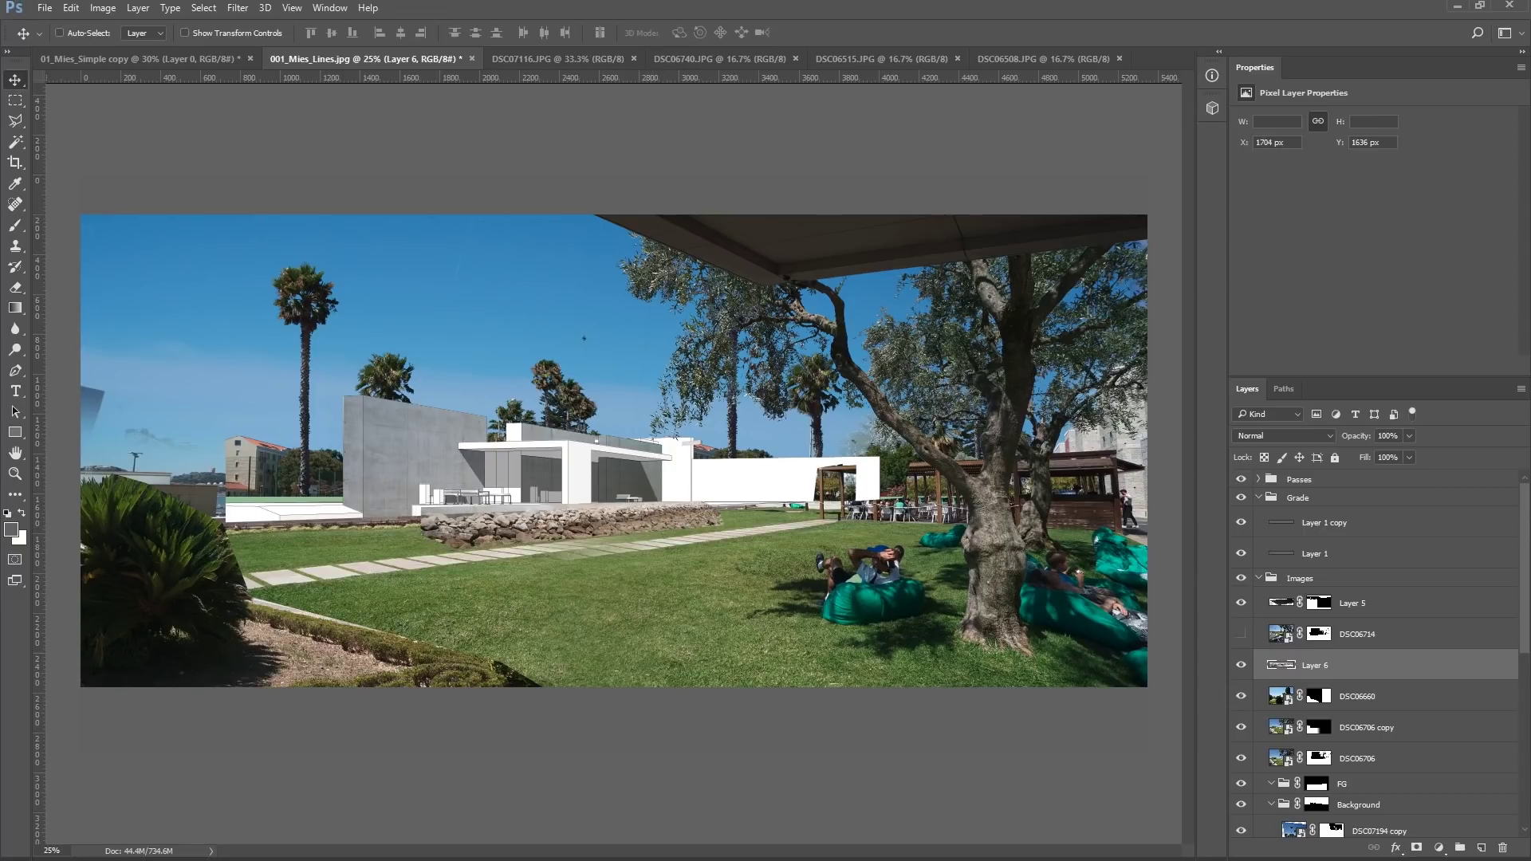
Step: Shift the stone wall on Layer 6 farther along the terrace edge and add a layer mask to it
{"action": "left_click_drag", "start_coordinate": [550, 517], "coordinate": [618, 516]}
{"action": "key", "text": "z"}
{"action": "left_click", "coordinate": [582, 514]}
{"action": "key", "text": "v"}
{"action": "left_click", "coordinate": [1416, 847]}
{"action": "key", "text": "b"}
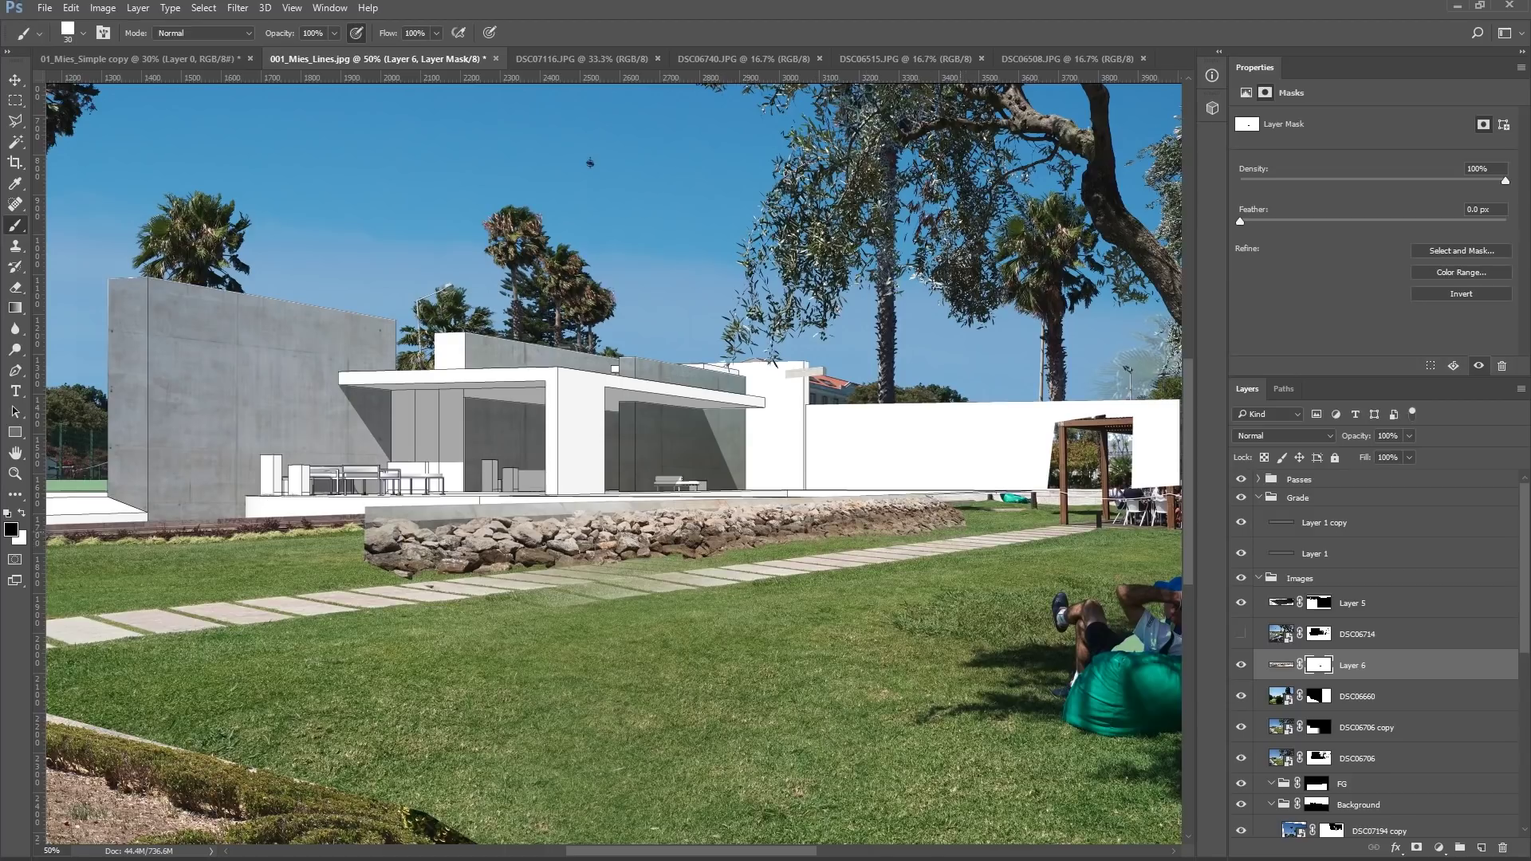
Step: Set the white input level of the Levels 2 adjustment in the WallLeft group to 194
{"action": "key", "text": "z"}
{"action": "key", "text": "ctrl+minus"}
{"action": "scroll", "coordinate": [1375, 654], "scroll_direction": "down", "scroll_amount": 5}
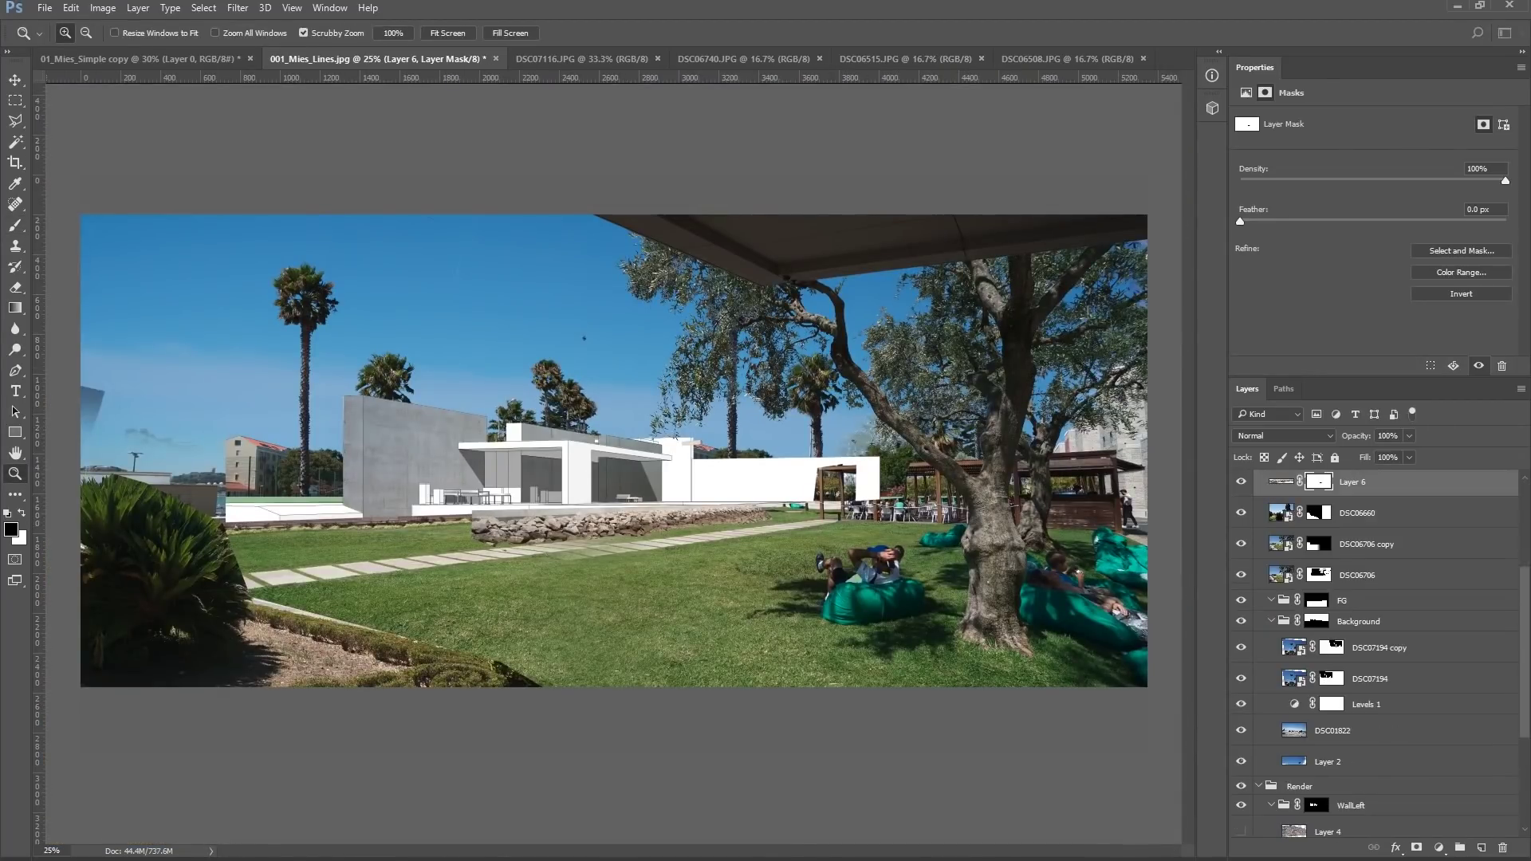
{"action": "left_click", "coordinate": [1365, 765]}
{"action": "left_click_drag", "start_coordinate": [1425, 231], "coordinate": [1436, 231]}
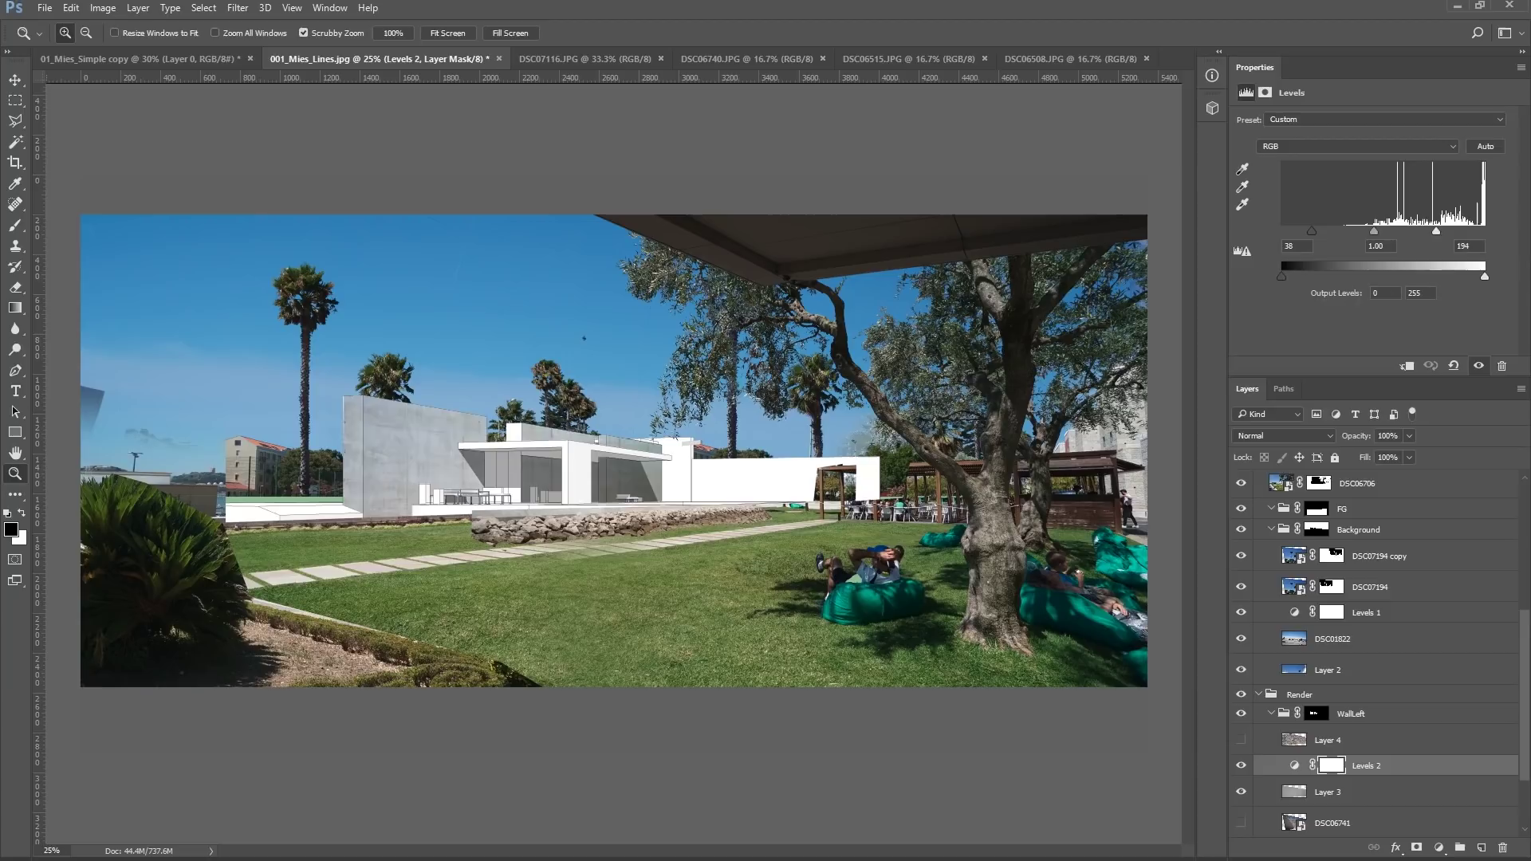
Step: Set the white input level of Levels 2 to 198 and add a Hue/Saturation adjustment above it in the WallLeft group
{"action": "key", "text": "ctrl+b"}
{"action": "left_click", "coordinate": [1388, 119]}
{"action": "left_click", "coordinate": [1355, 121]}
{"action": "key", "text": "Delete"}
{"action": "key", "text": "b"}
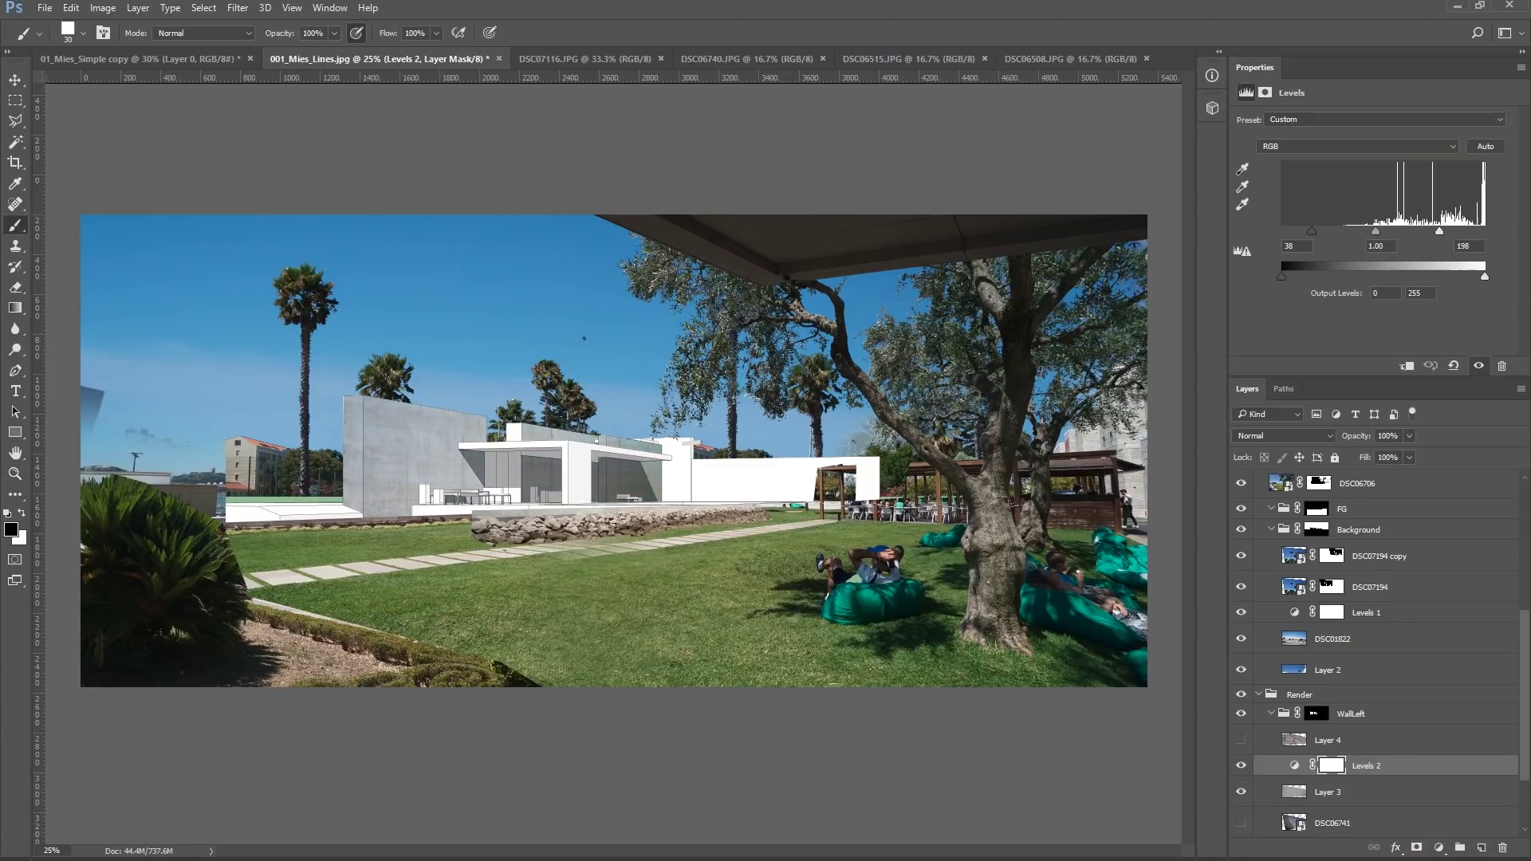
{"action": "left_click", "coordinate": [1439, 847]}
{"action": "left_click", "coordinate": [1397, 656]}
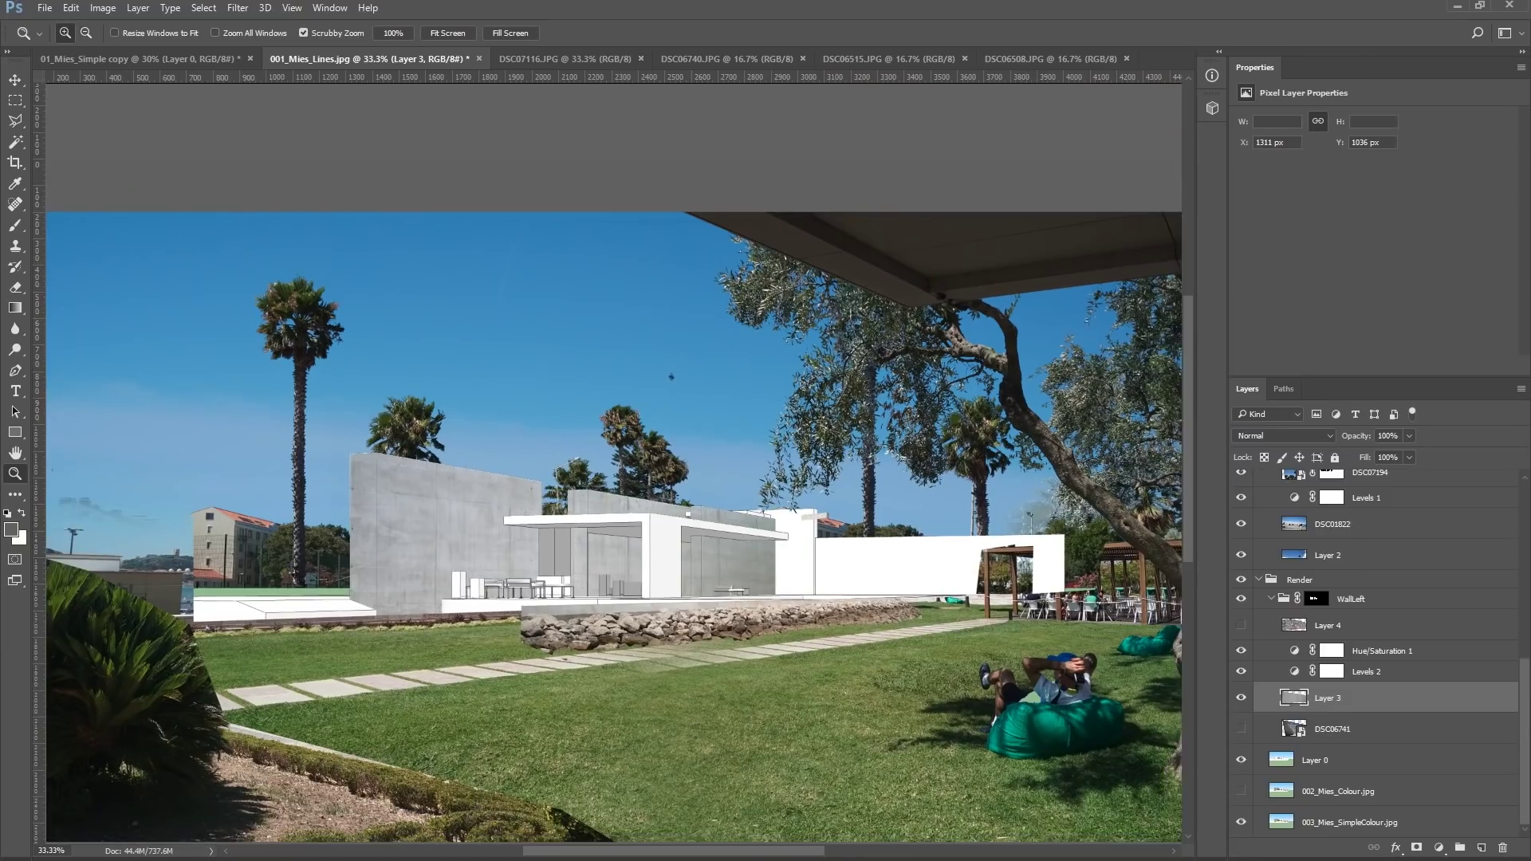
Step: Set the blend mode of Layer 3 to Multiply and close the untitled document without saving
{"action": "left_click", "coordinate": [1284, 435]}
{"action": "left_click", "coordinate": [1276, 474]}
{"action": "key", "text": "ctrl+w"}
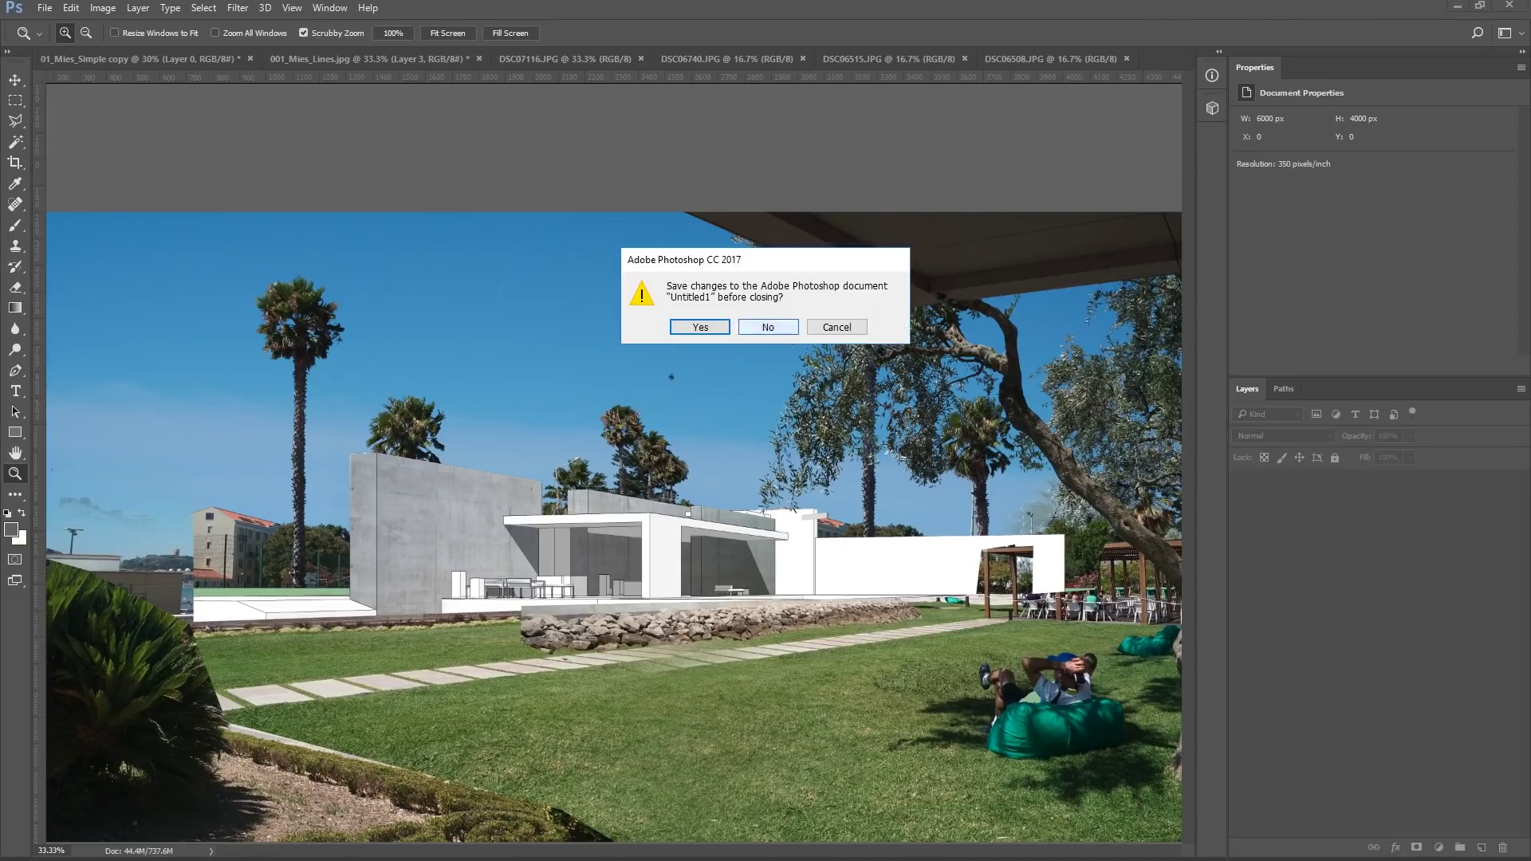
{"action": "key", "text": "Escape"}
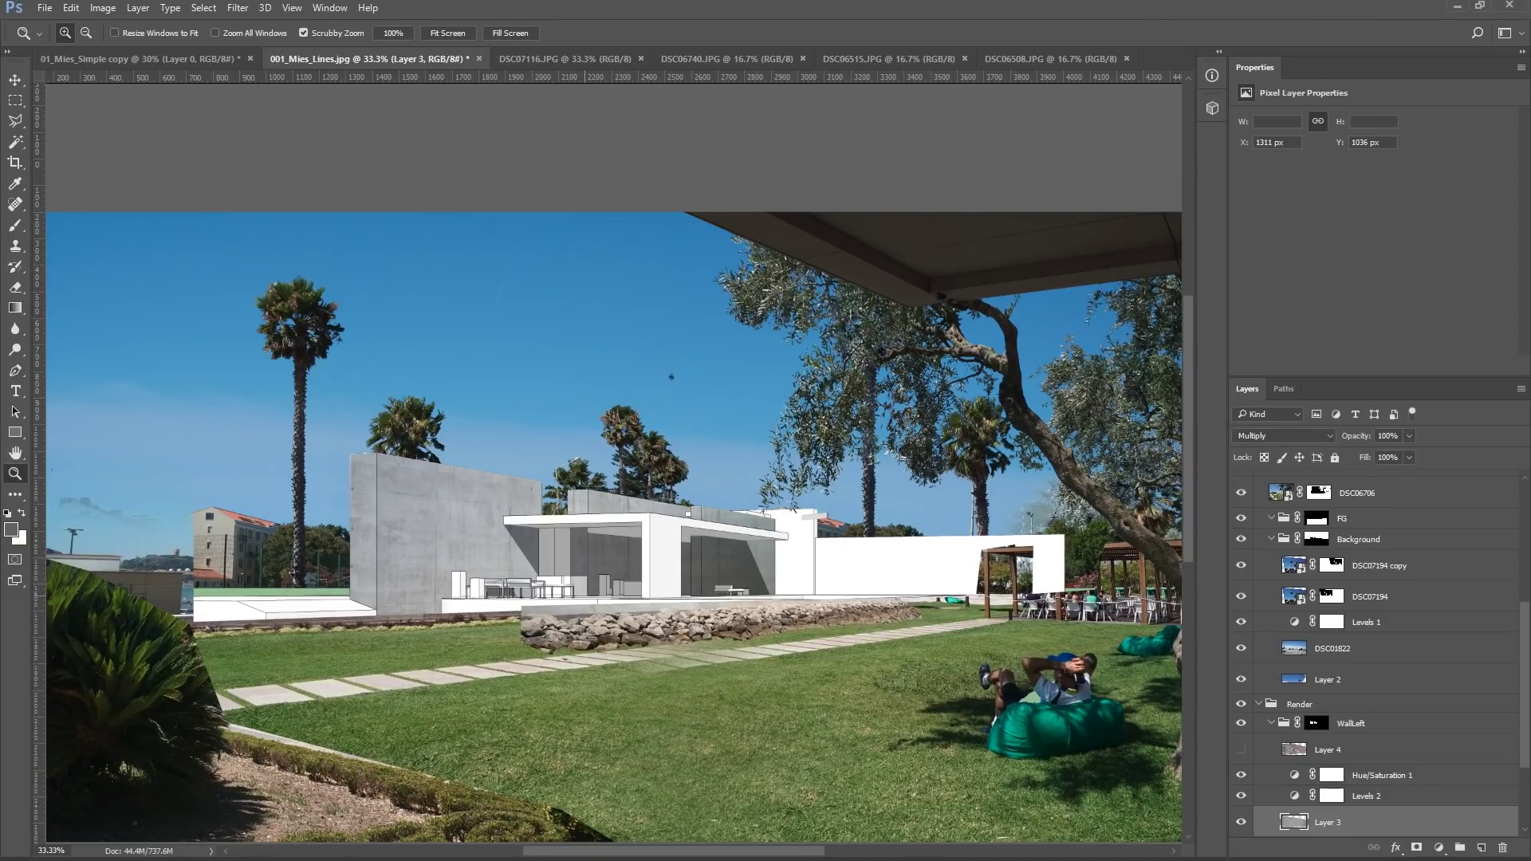
Step: Stretch the red grid on Layer 7 to about 140% width and distort it in perspective, converging towards the olive tree
{"action": "key", "text": "ctrl+minus"}
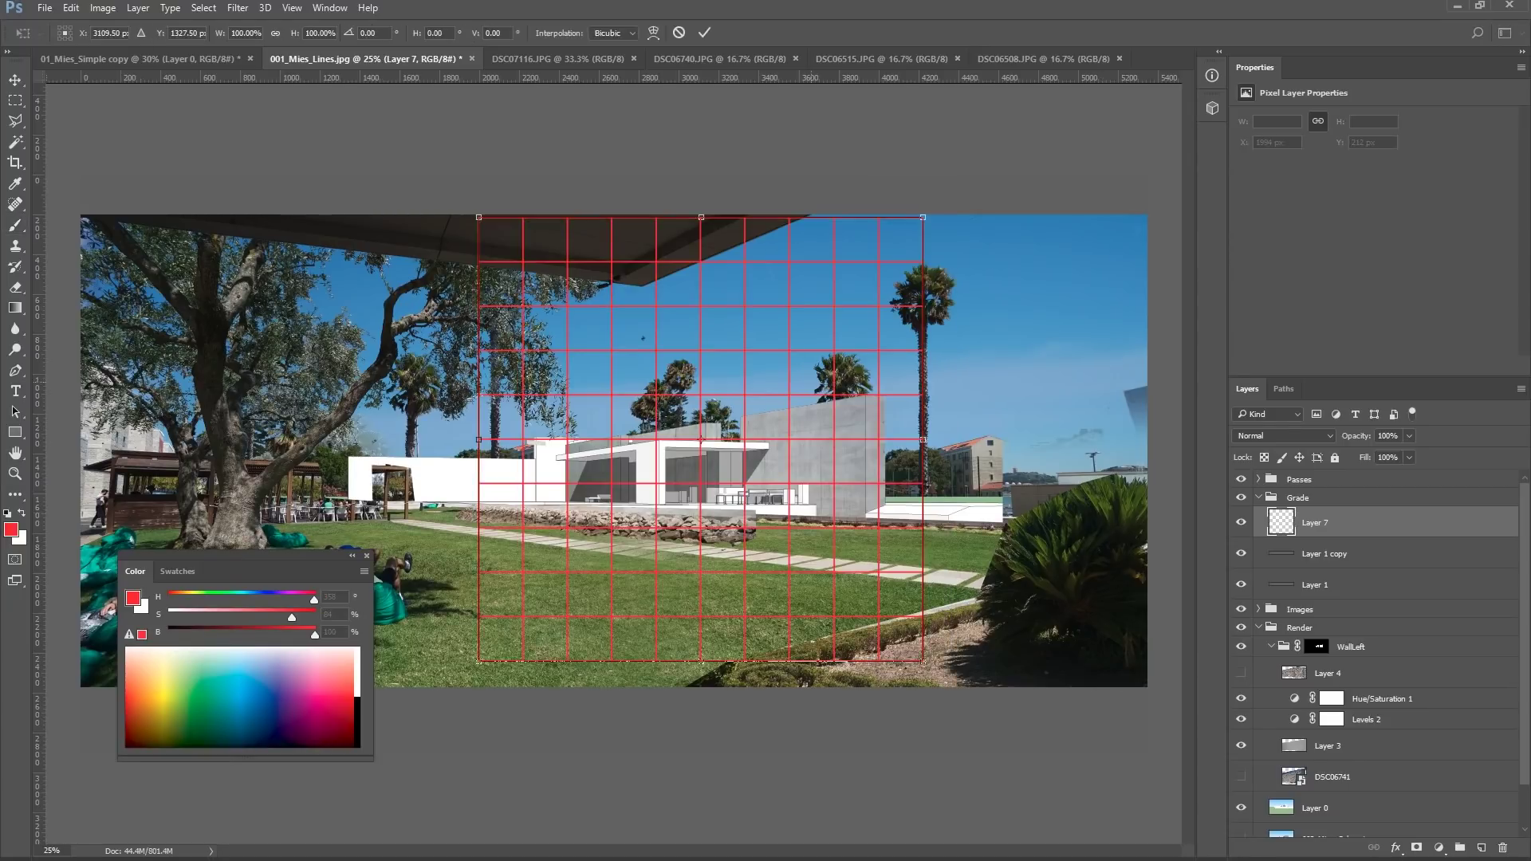
{"action": "mouse_move", "coordinate": [981, 422]}
{"action": "left_mouse_down"}
{"action": "mouse_move", "coordinate": [961, 399]}
{"action": "mouse_move", "coordinate": [1072, 407]}
{"action": "left_mouse_up"}
{"action": "right_click", "coordinate": [674, 382]}
{"action": "left_click", "coordinate": [702, 486]}
{"action": "left_click_drag", "start_coordinate": [478, 216], "coordinate": [479, 420]}
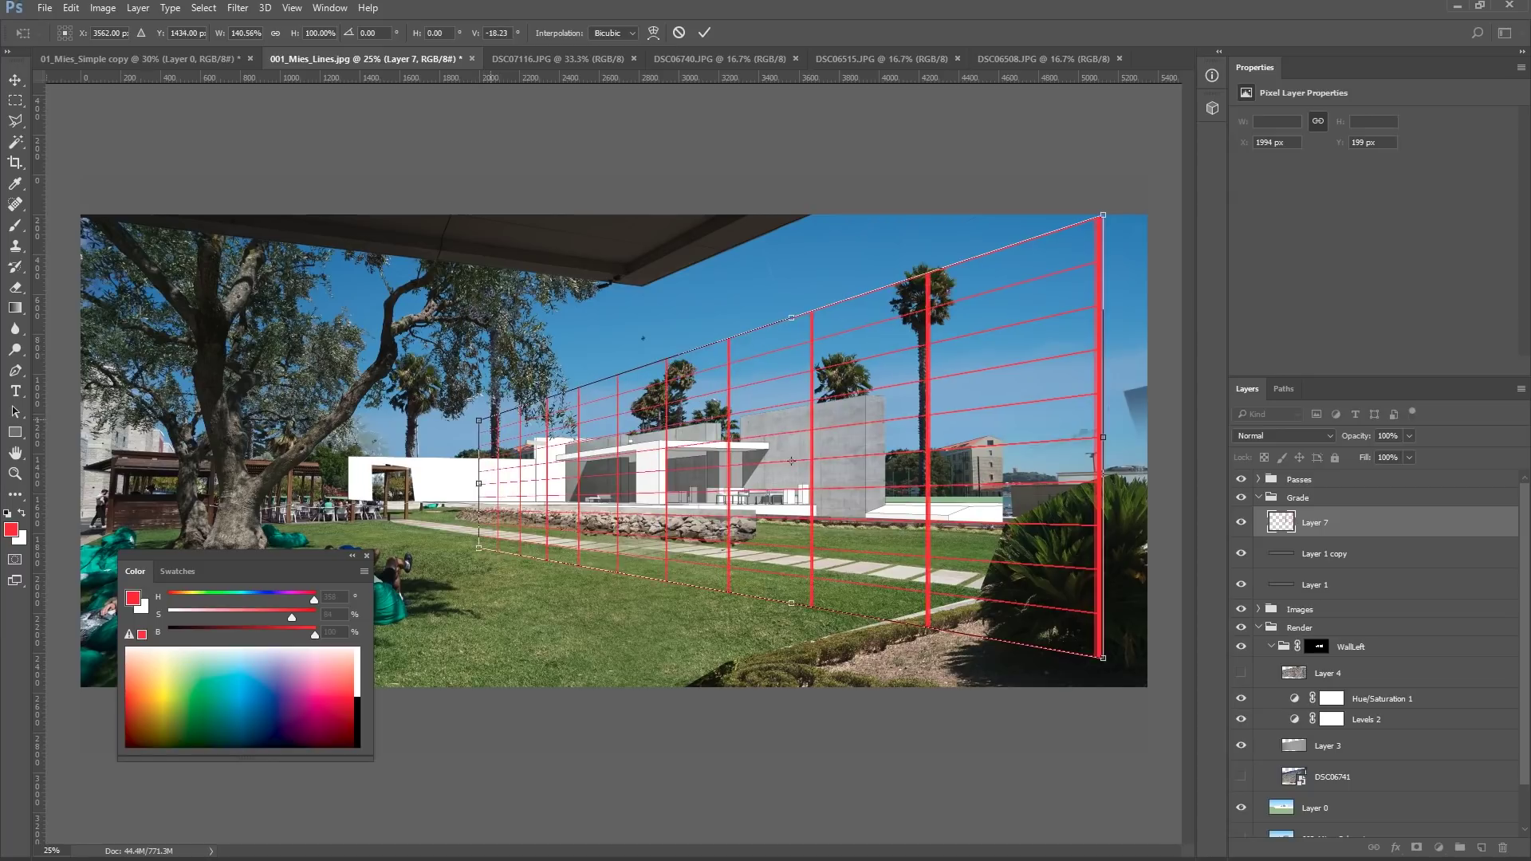
{"action": "key", "text": "Return"}
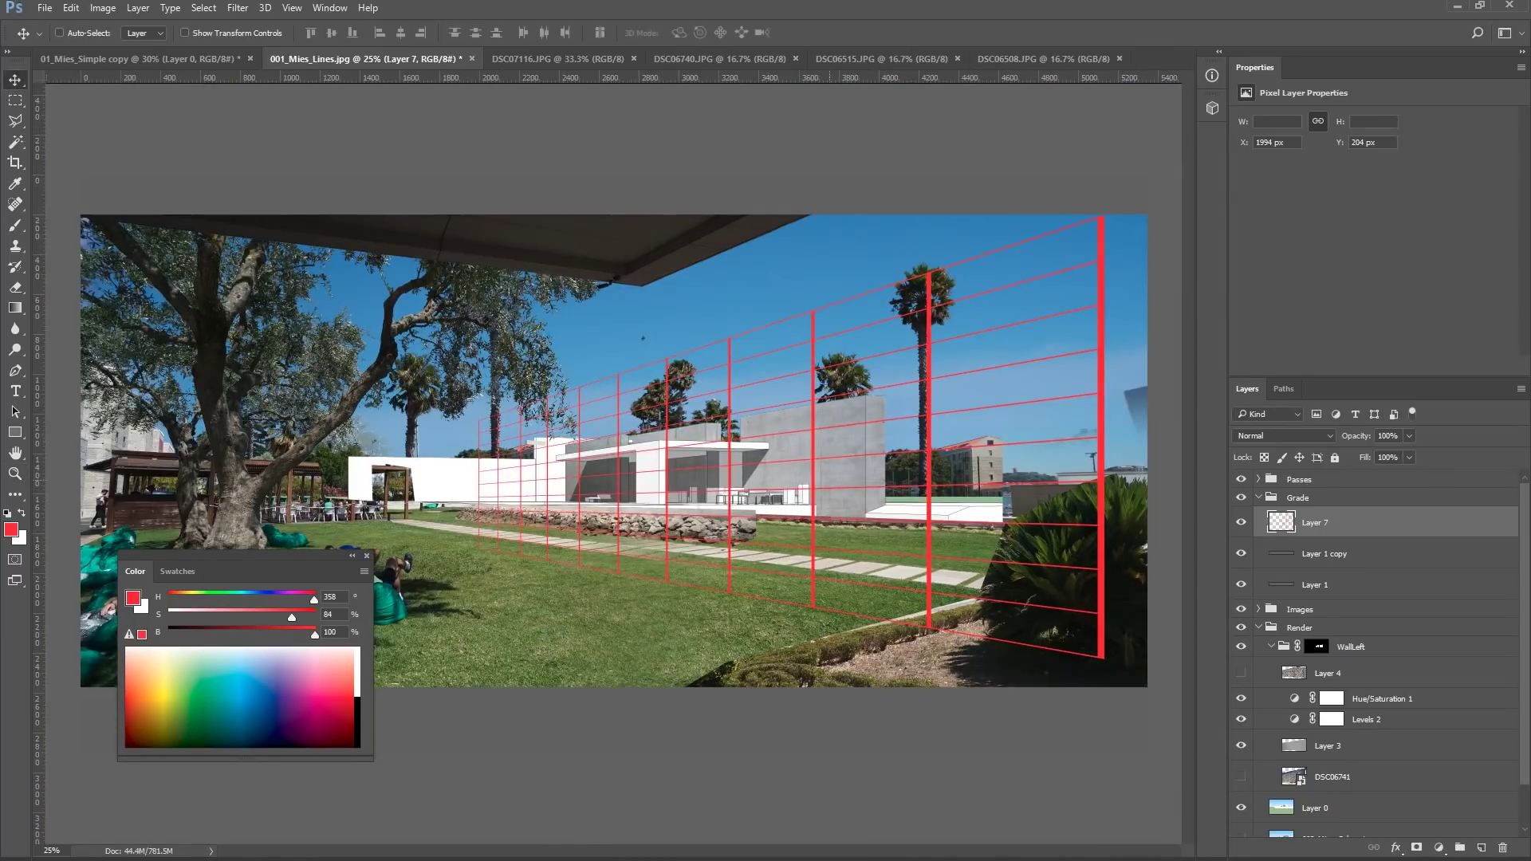
Step: Add a new layer named PerpLines above the Layer 7 grid
{"action": "key", "text": "ctrl+shift+alt+n"}
{"action": "double_click", "coordinate": [1314, 523]}
{"action": "type", "text": "PerpLines"}
{"action": "key", "text": "Return"}
Step: Draw 5 px red lines on PerpLines extending the grid's horizontals to their vanishing point, plus one rising past the canopy edge
{"action": "right_click", "coordinate": [15, 432]}
{"action": "left_click", "coordinate": [64, 493]}
{"action": "left_click_drag", "start_coordinate": [1100, 217], "coordinate": [239, 496]}
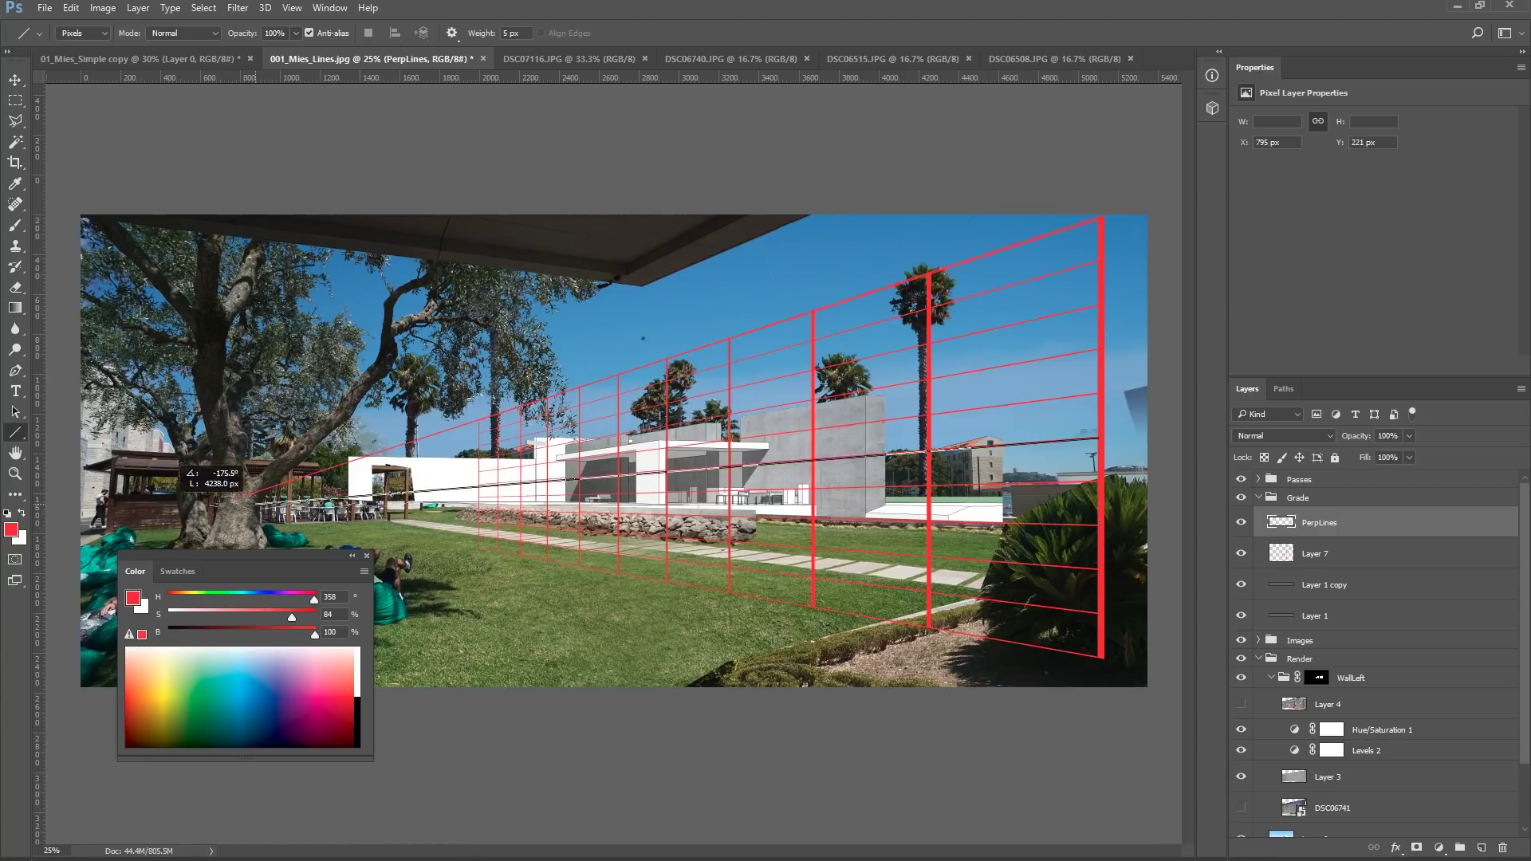
{"action": "left_click_drag", "start_coordinate": [1099, 437], "coordinate": [254, 493]}
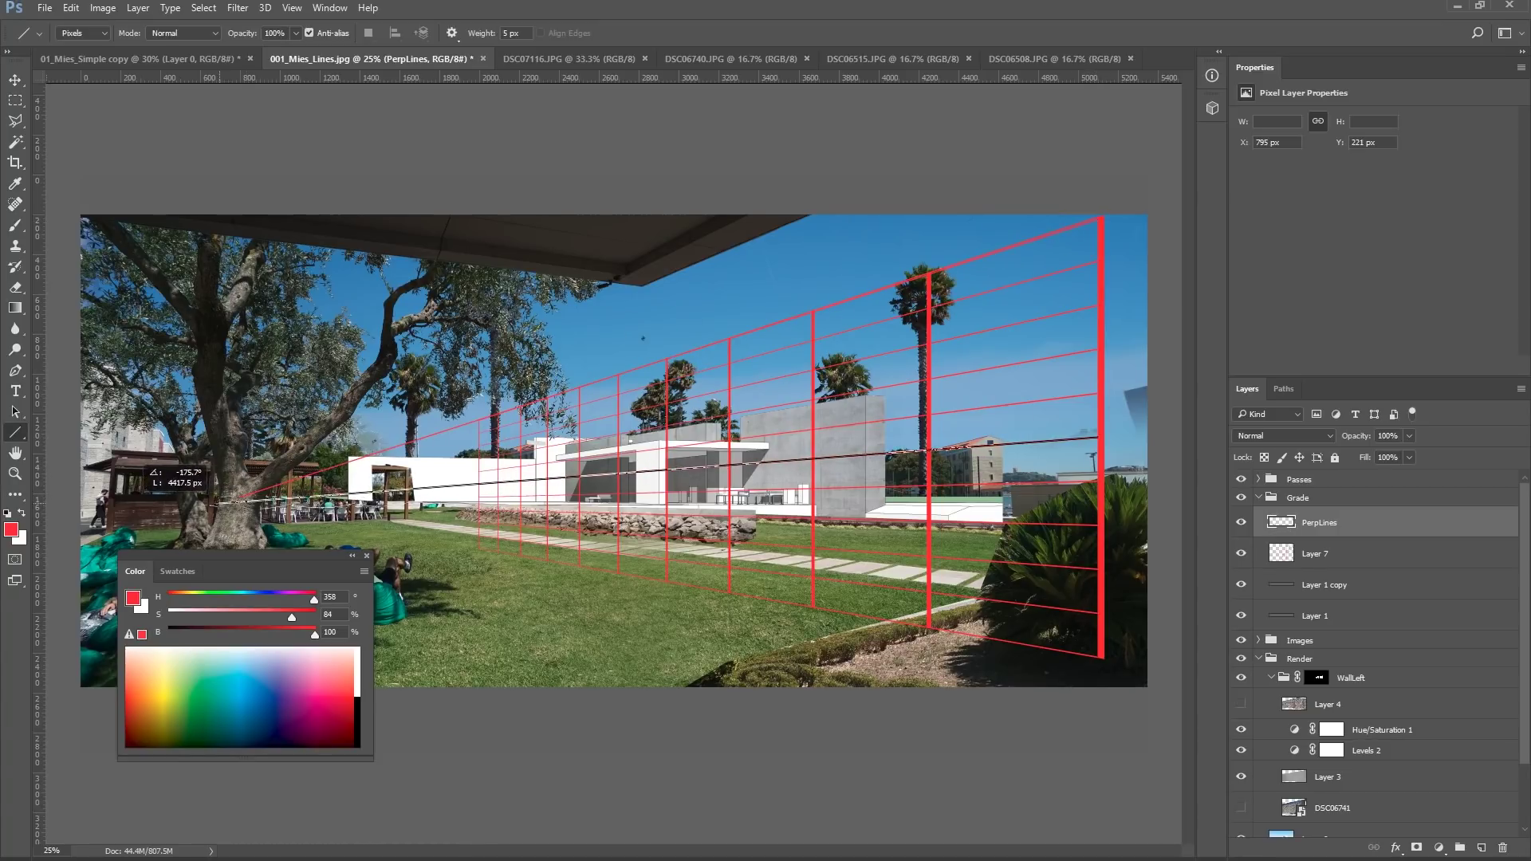
{"action": "left_click_drag", "start_coordinate": [400, 528], "coordinate": [239, 500]}
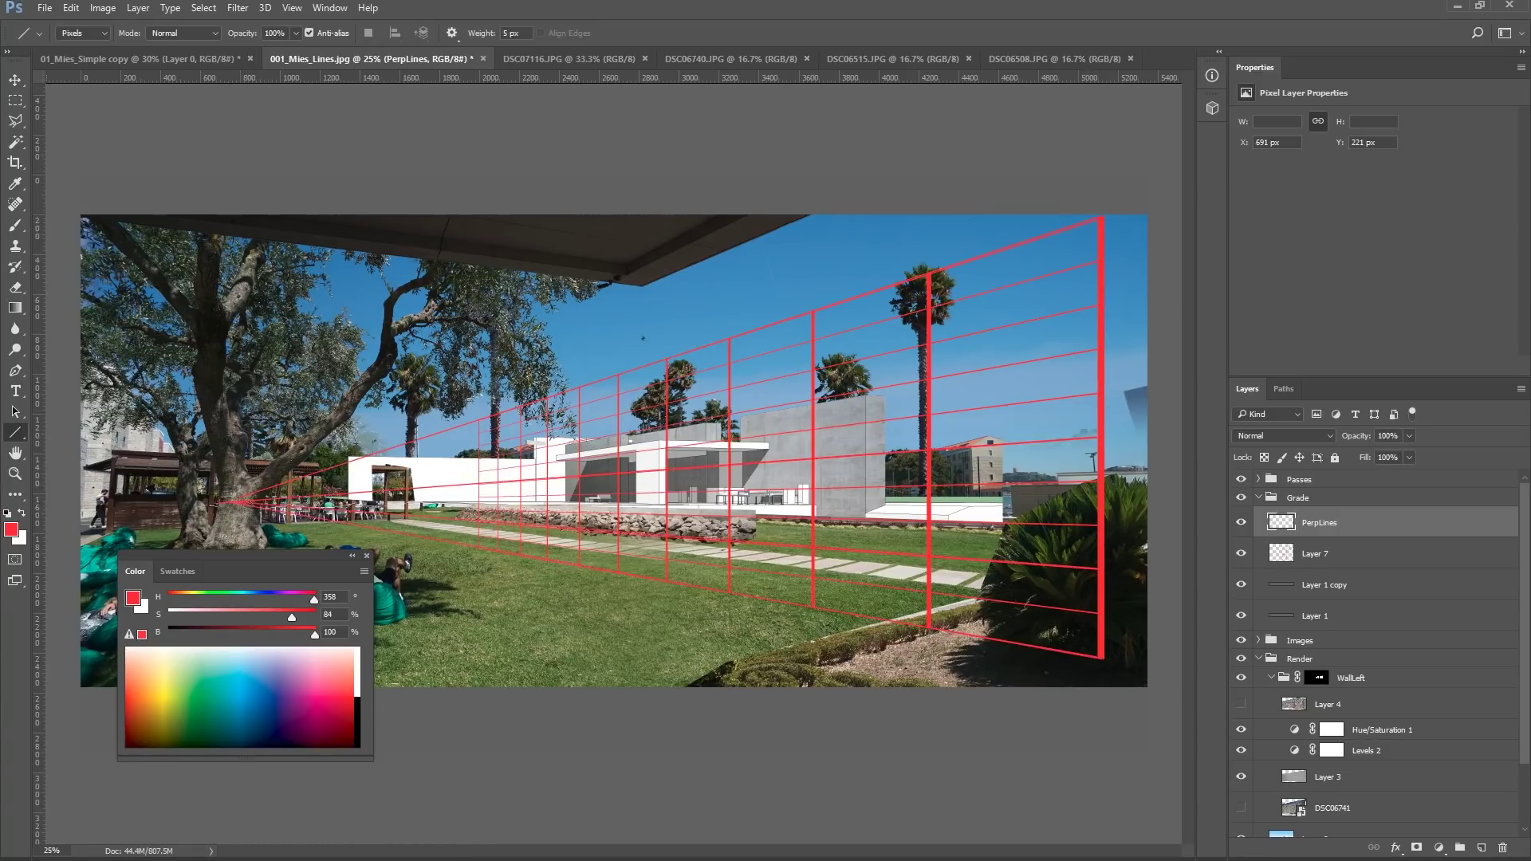
{"action": "key", "text": "v"}
{"action": "left_click_drag", "start_coordinate": [985, 443], "coordinate": [625, 430]}
{"action": "key", "text": "ctrl+z"}
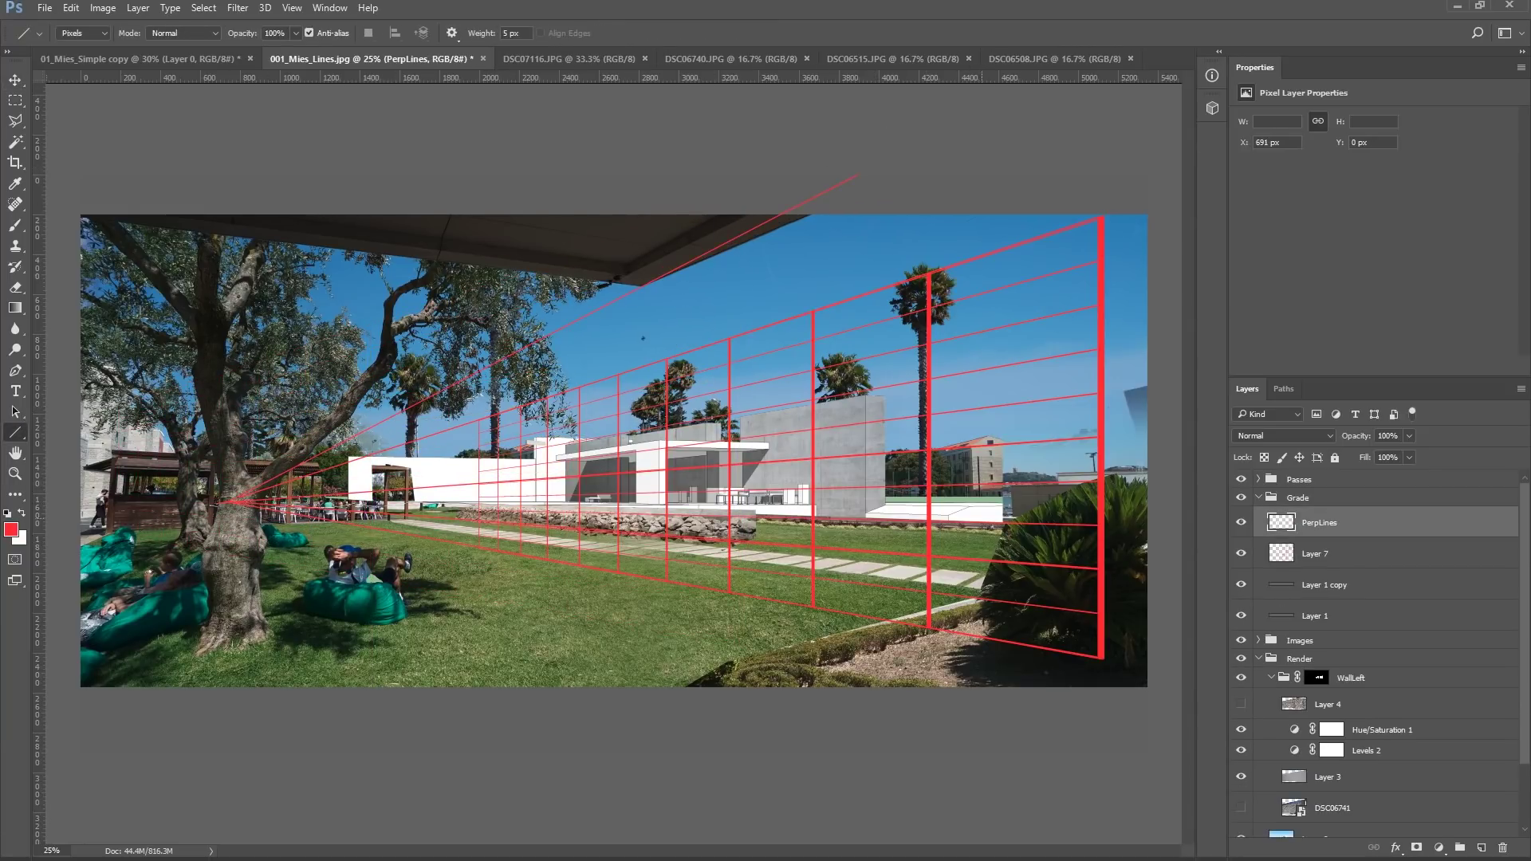
Step: With the PerpLines guides hidden, duplicate the Layer 7 grid and invert the copy's colours
{"action": "key", "text": "ctrl+alt+z"}
{"action": "key", "text": "ctrl+alt+z"}
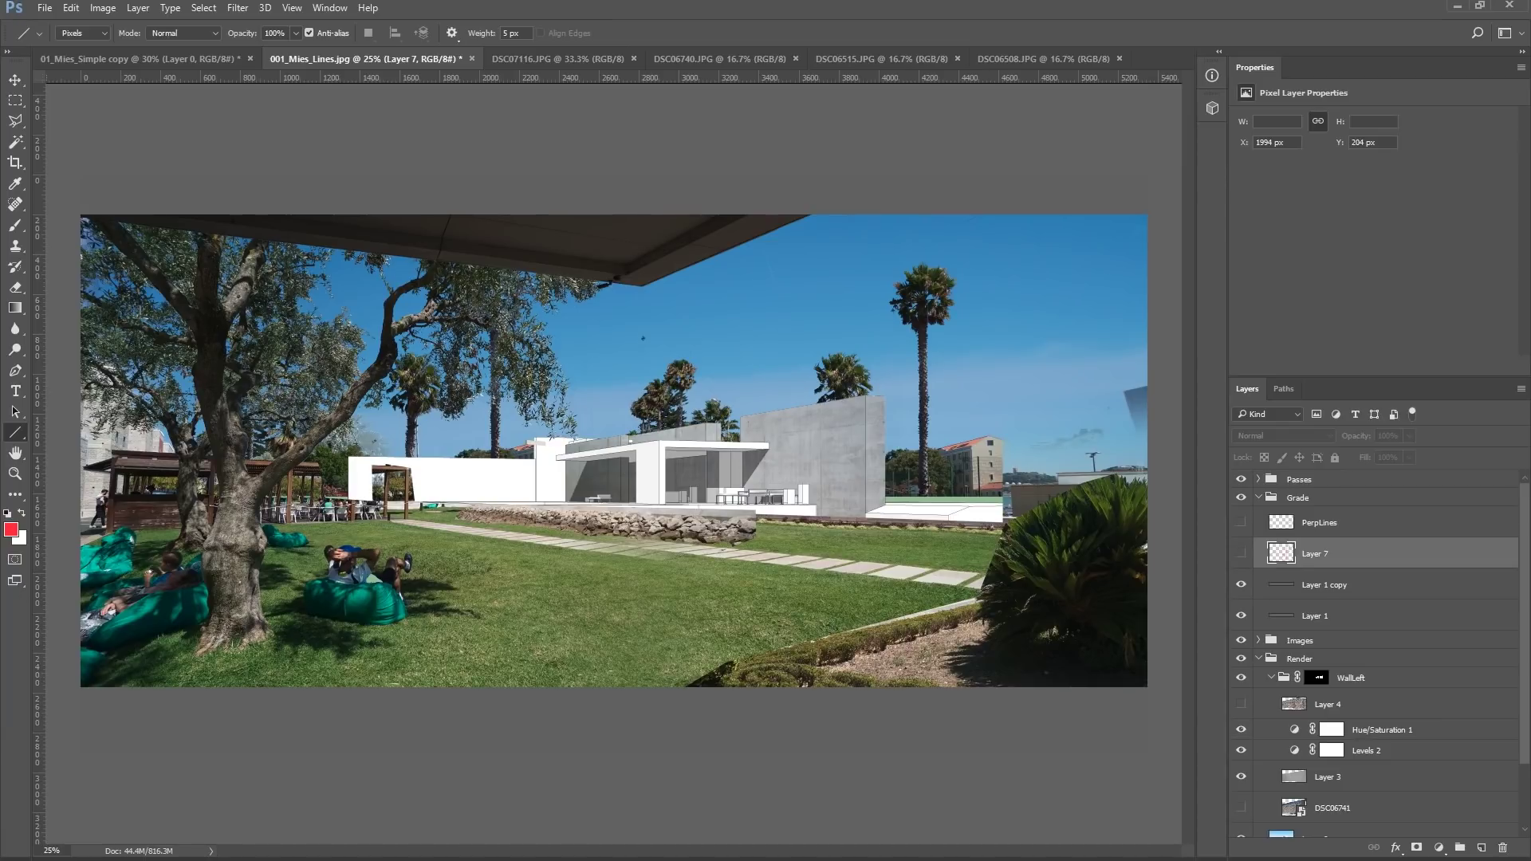
{"action": "key", "text": "ctrl+shift+z"}
{"action": "key", "text": "ctrl+shift+z"}
{"action": "key", "text": "ctrl+j"}
{"action": "key", "text": "ctrl+i"}
Step: Flip the copied grid horizontally and distort it to span from the olive tree to the outer edge of the concrete wall
{"action": "key", "text": "ctrl+t"}
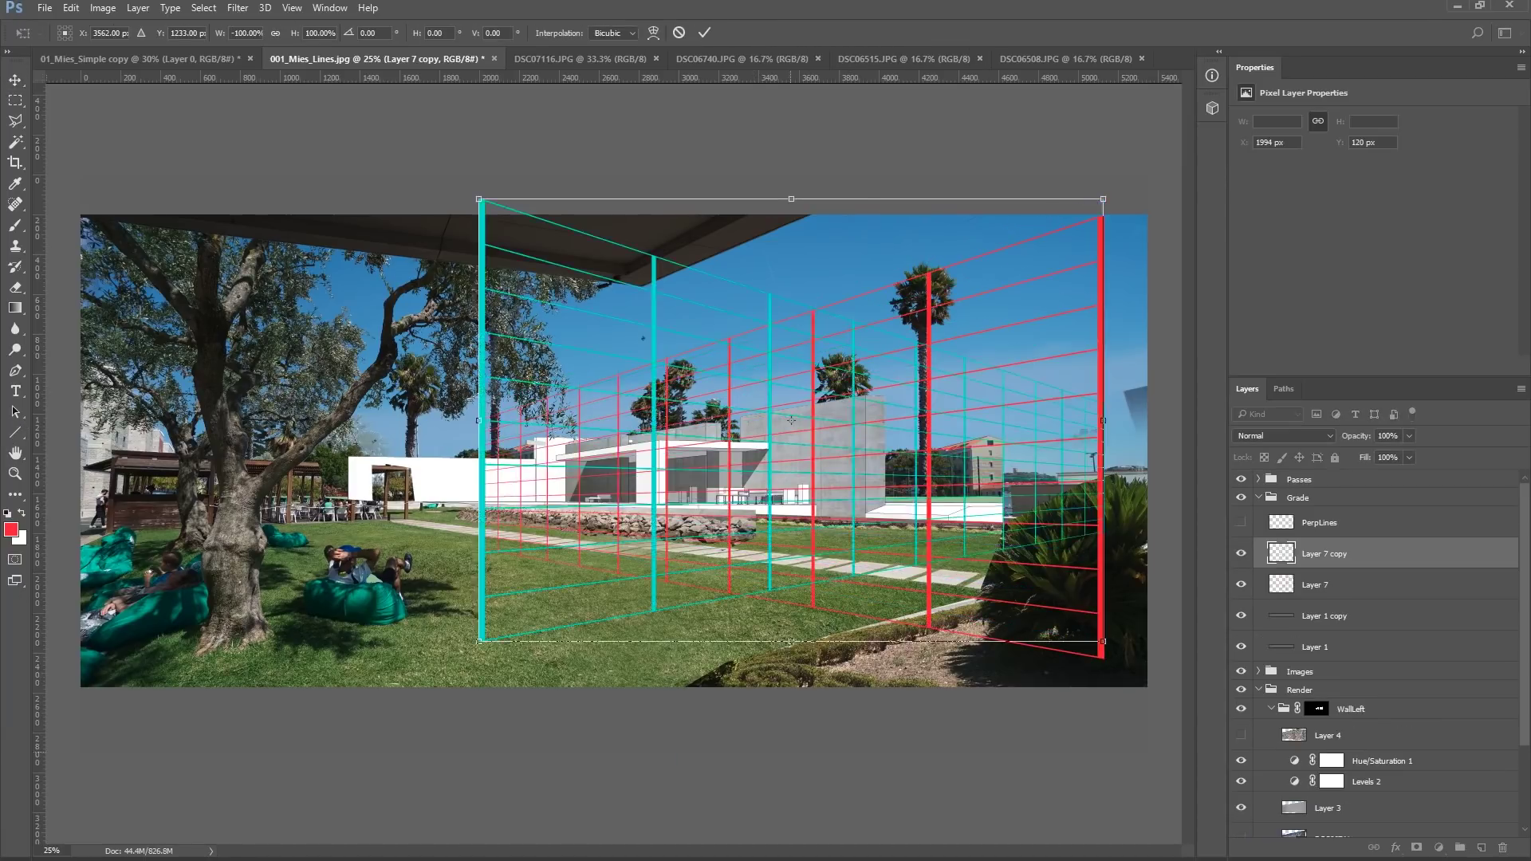
{"action": "left_click_drag", "start_coordinate": [361, 186], "coordinate": [361, 357]}
{"action": "left_click_drag", "start_coordinate": [674, 432], "coordinate": [623, 431]}
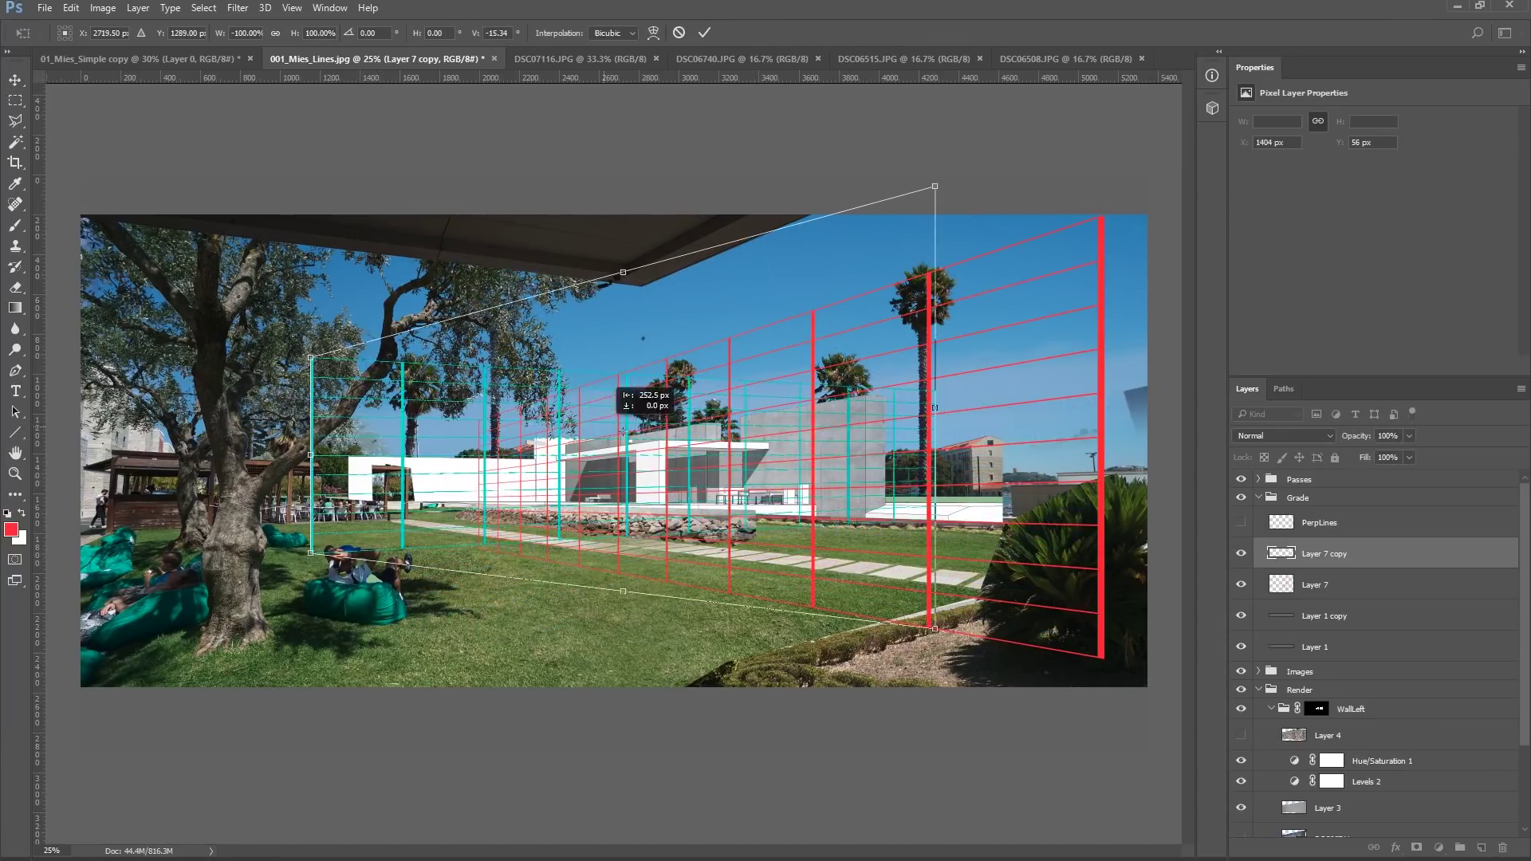
{"action": "left_click_drag", "start_coordinate": [311, 455], "coordinate": [260, 454]}
{"action": "key", "text": "Return"}
Step: Recolour the grid on Layer 7 copy to a darker blue
{"action": "key", "text": "z"}
{"action": "left_click", "coordinate": [678, 446]}
{"action": "left_click", "coordinate": [677, 446], "text": "alt"}
{"action": "key", "text": "ctrl+l"}
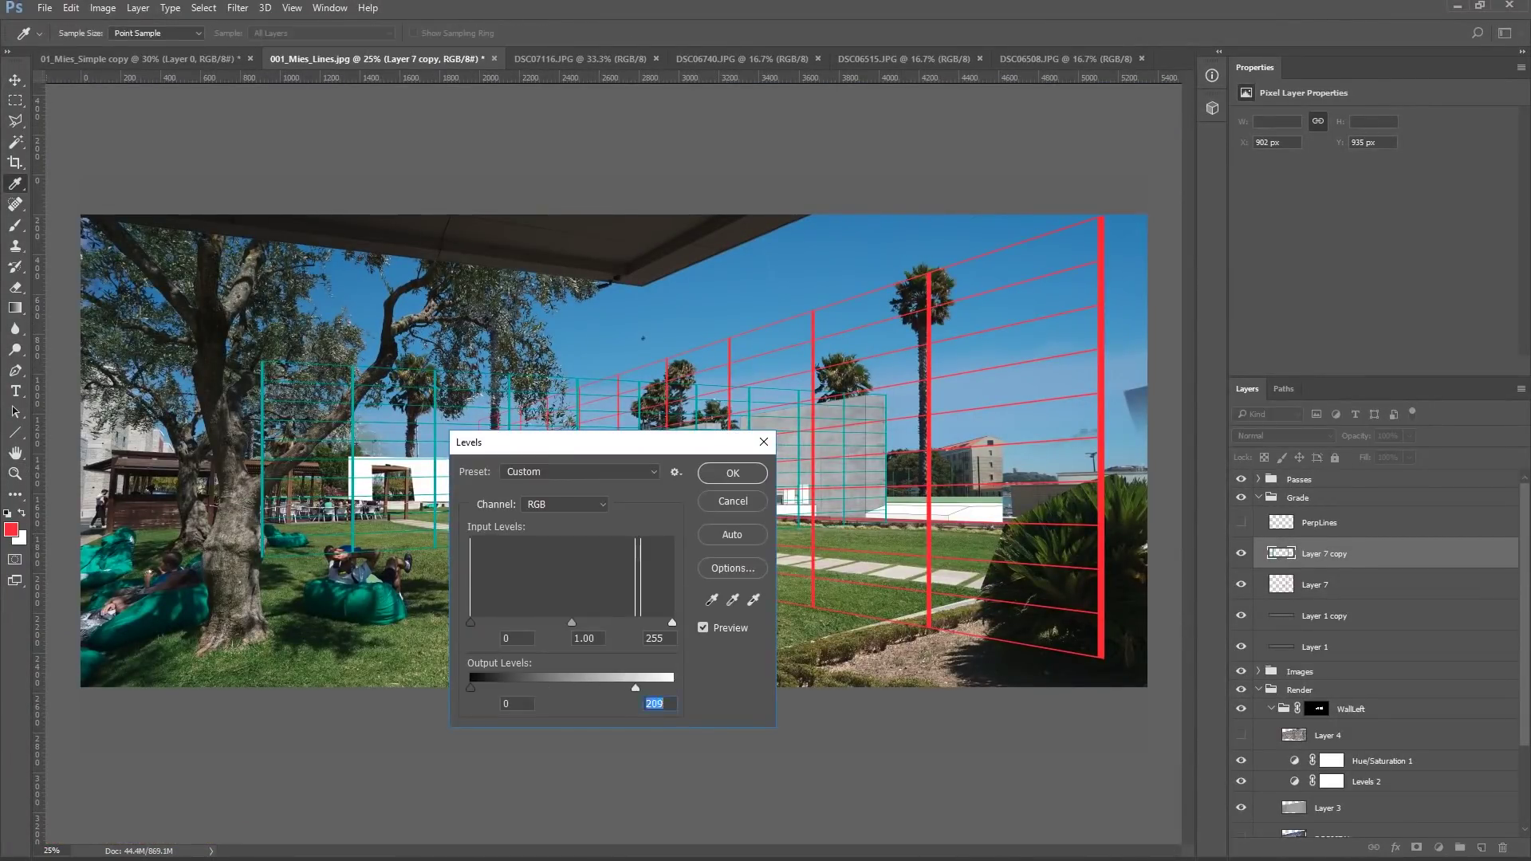
{"action": "key", "text": "Escape"}
{"action": "key", "text": "ctrl+b"}
{"action": "left_click", "coordinate": [783, 254]}
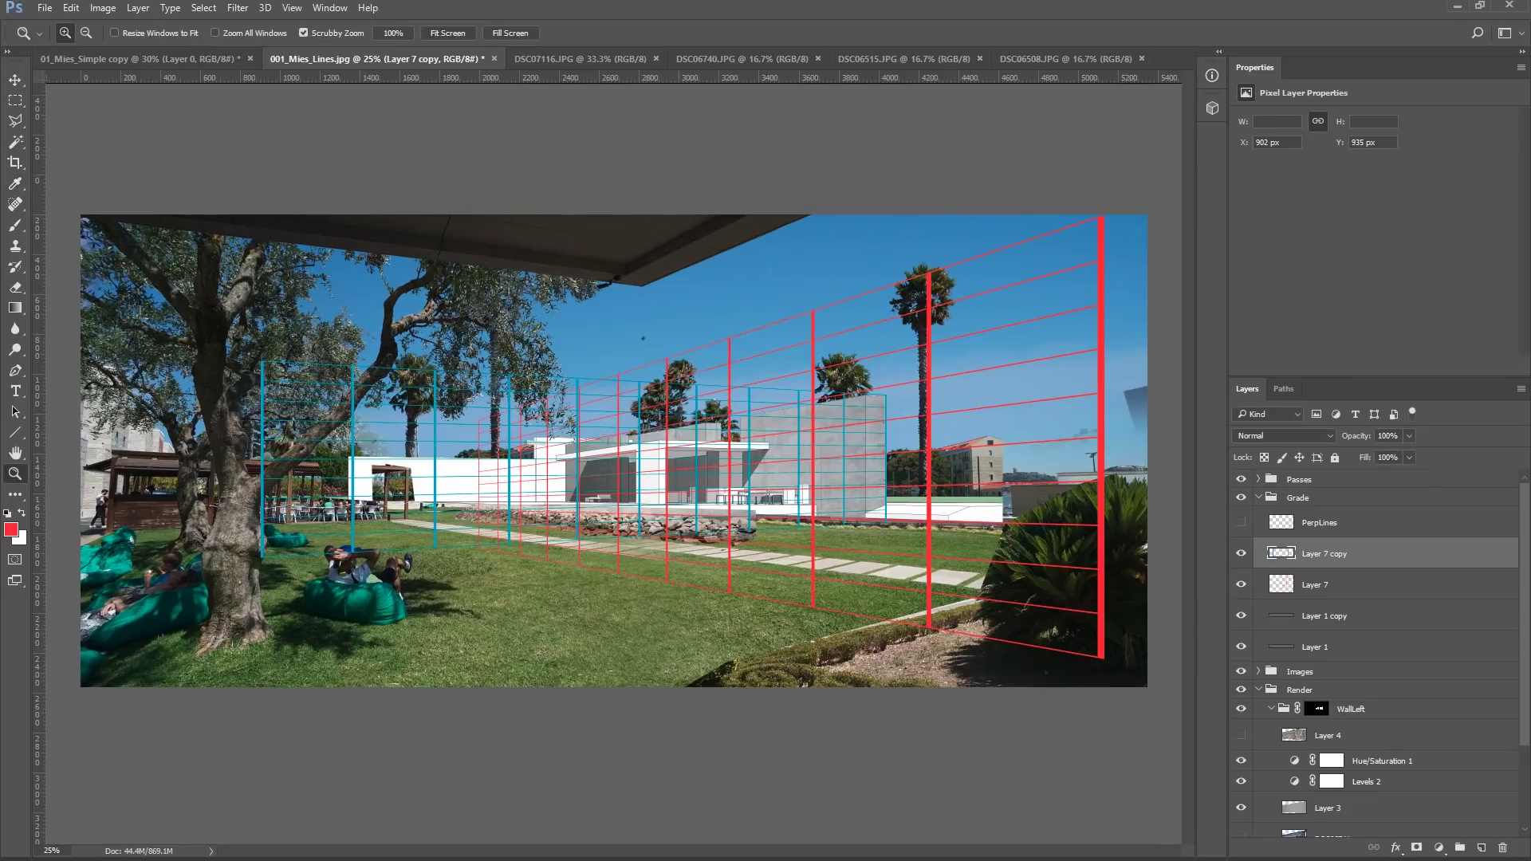
Step: Reshape the blue grid on Layer 7 copy, raising its upper corner at the olive tree while keeping it aligned with the concrete wall
{"action": "key", "text": "v"}
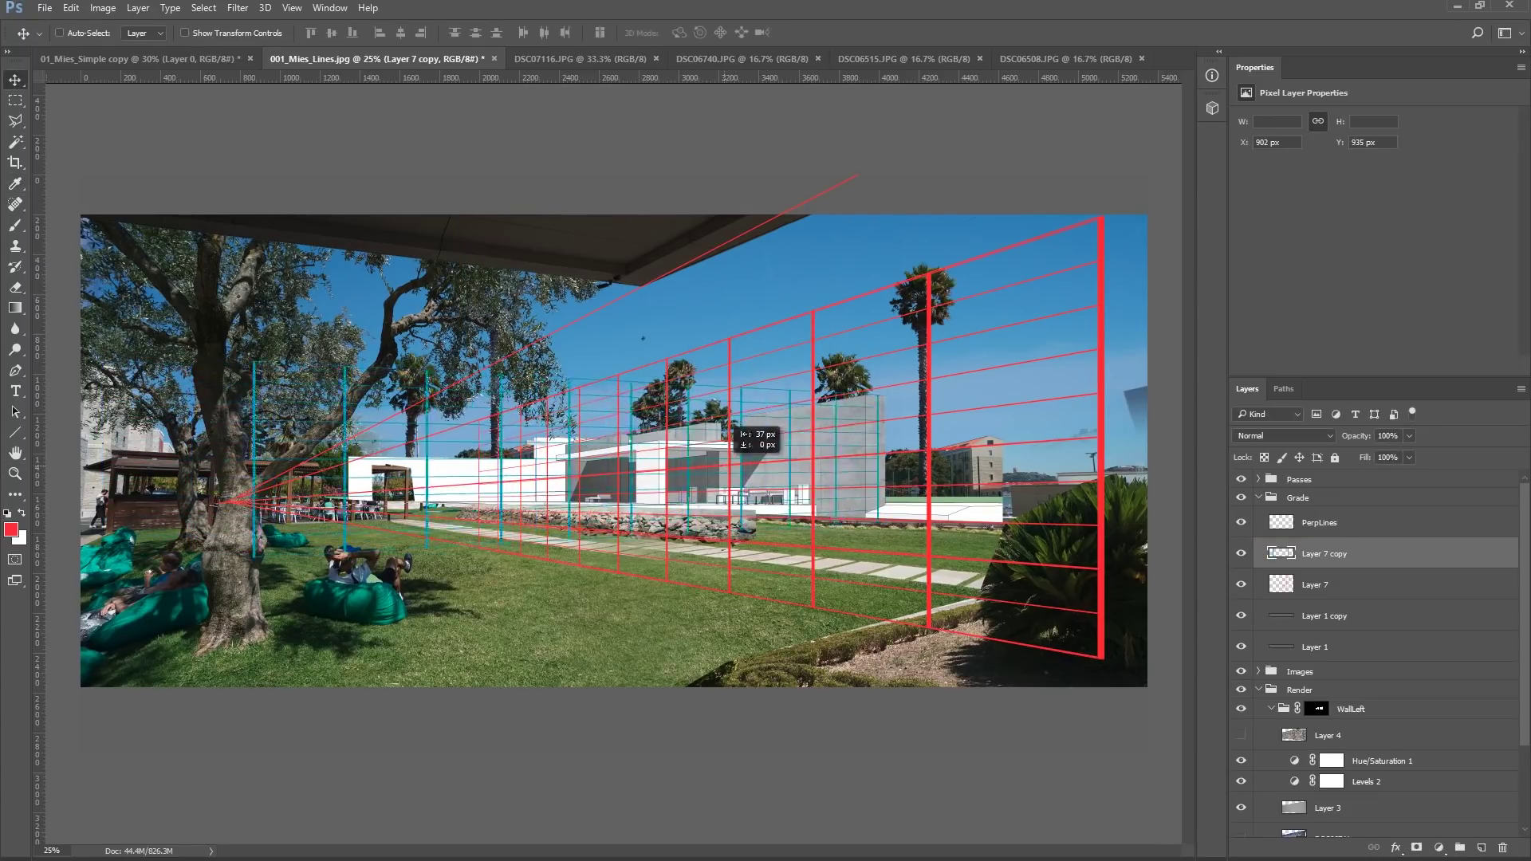
{"action": "key", "text": "ctrl+plus"}
{"action": "key", "text": "ctrl+t"}
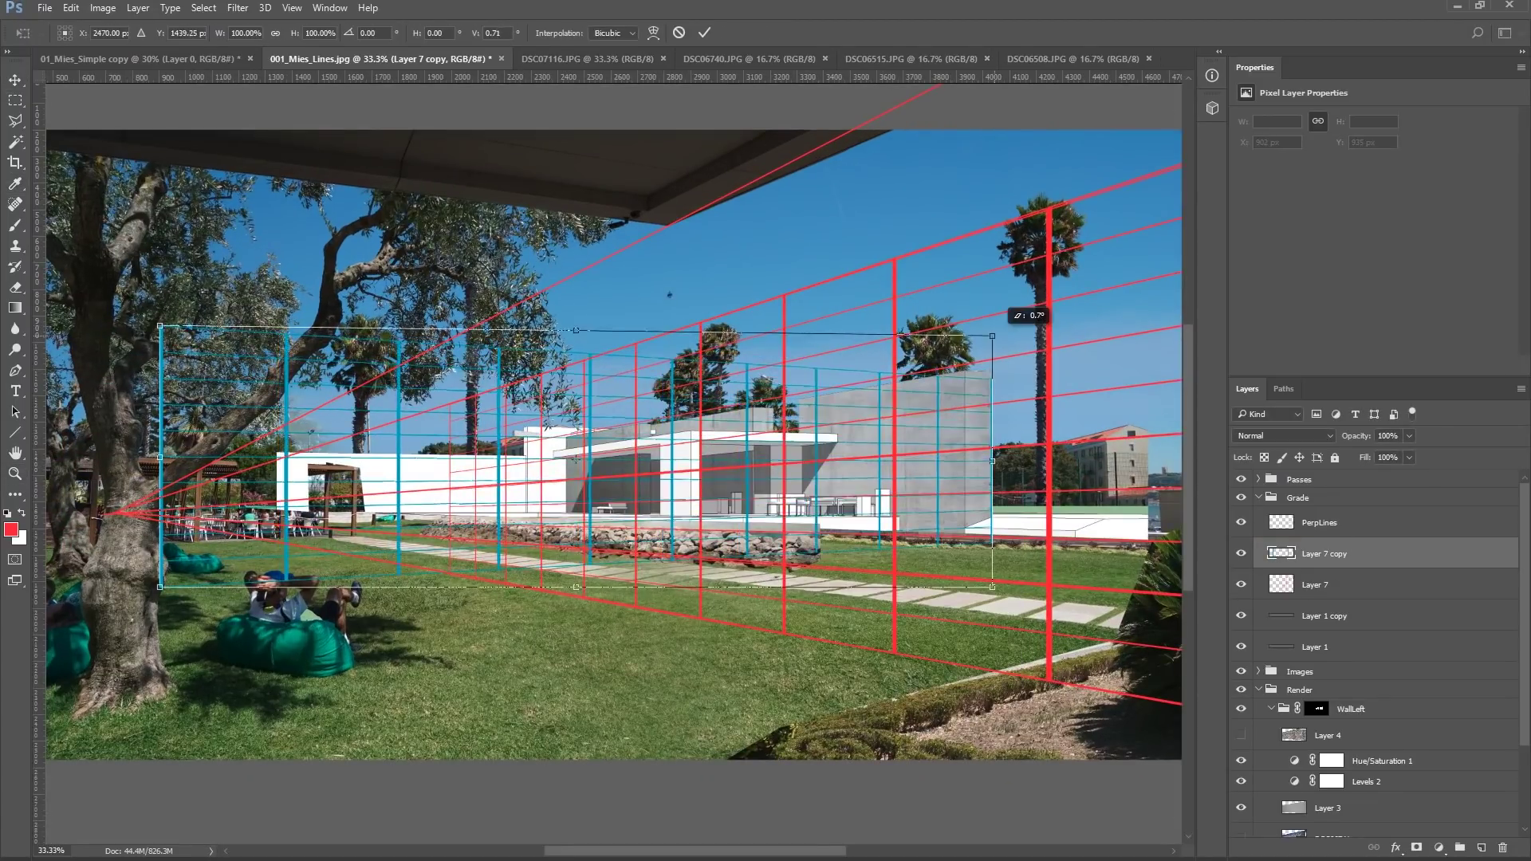
{"action": "left_click_drag", "start_coordinate": [161, 326], "coordinate": [160, 295]}
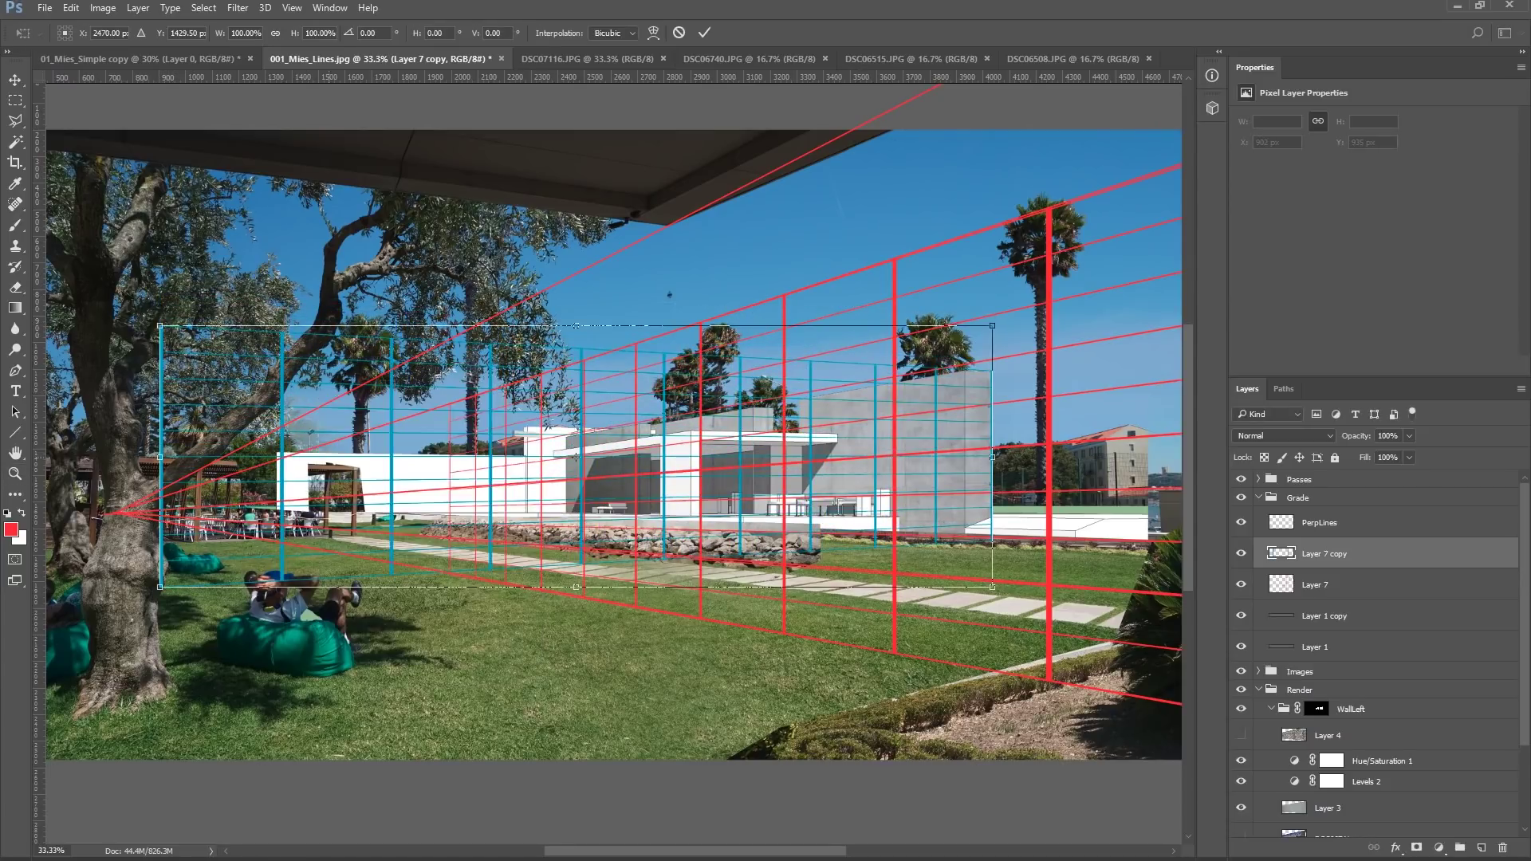
{"action": "key", "text": "ctrl+t"}
{"action": "left_click_drag", "start_coordinate": [160, 327], "coordinate": [160, 305]}
{"action": "key", "text": "Return"}
Step: Transform the Layer 5 canopy, enlarging and shifting it over the olive tree to about X -1795, Y -240 px
{"action": "key", "text": "ctrl+minus"}
{"action": "right_click", "coordinate": [687, 251]}
{"action": "left_click", "coordinate": [733, 277]}
{"action": "key", "text": "ctrl+t"}
{"action": "left_click_drag", "start_coordinate": [797, 239], "coordinate": [909, 171]}
{"action": "key", "text": "Return"}
Step: Rework the Layer 5 mask around the canopy with the lasso and show the perspective guide layers again
{"action": "key", "text": "l"}
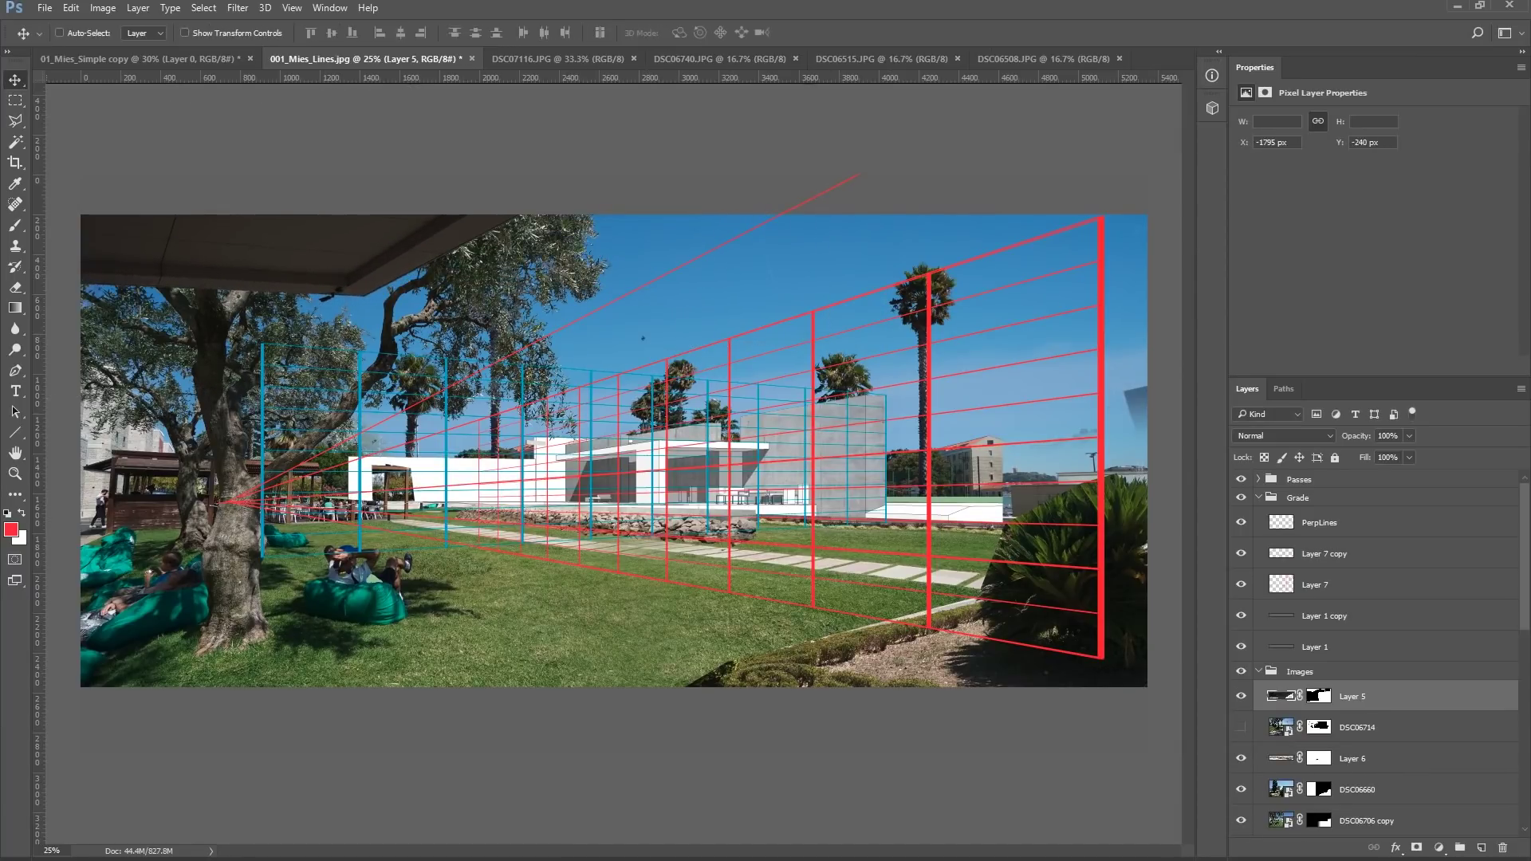
{"action": "key", "text": "ctrl+backslash"}
{"action": "left_click", "coordinate": [226, 495]}
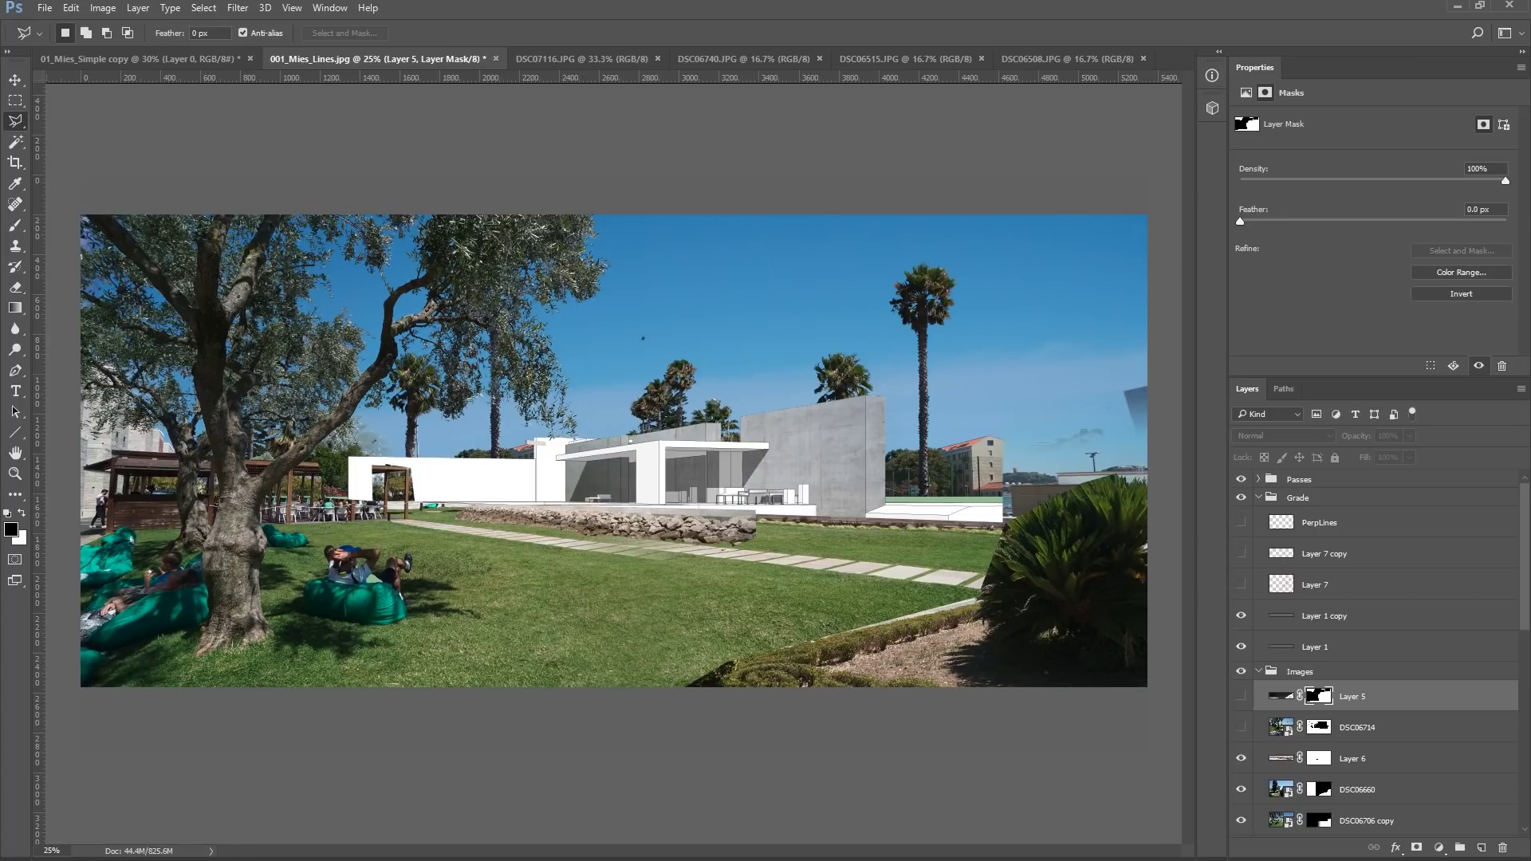
{"action": "left_click", "coordinate": [225, 496]}
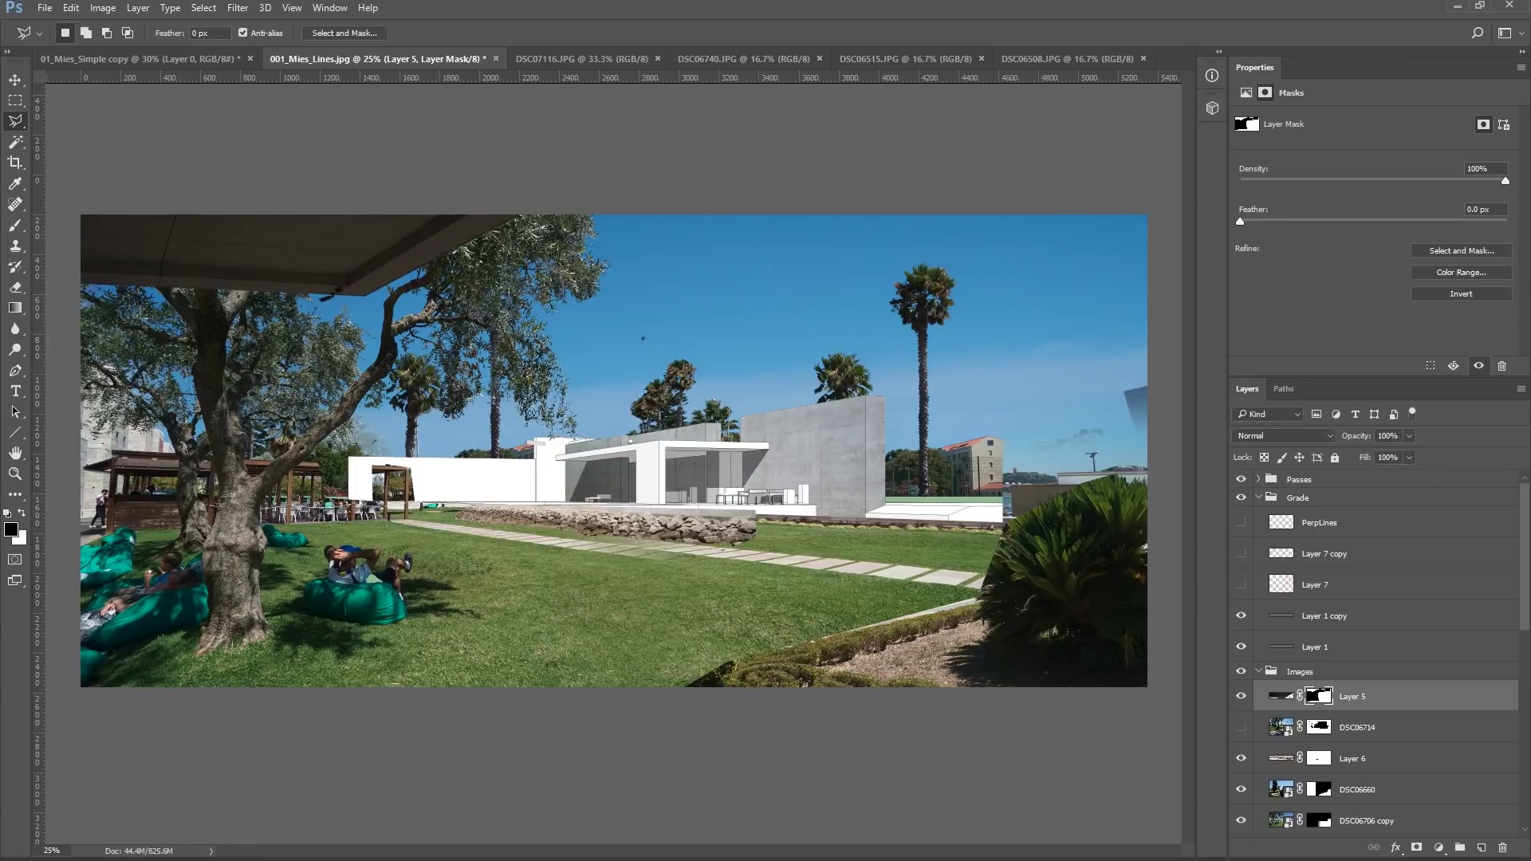
{"action": "left_click_drag", "start_coordinate": [1241, 554], "coordinate": [1241, 585]}
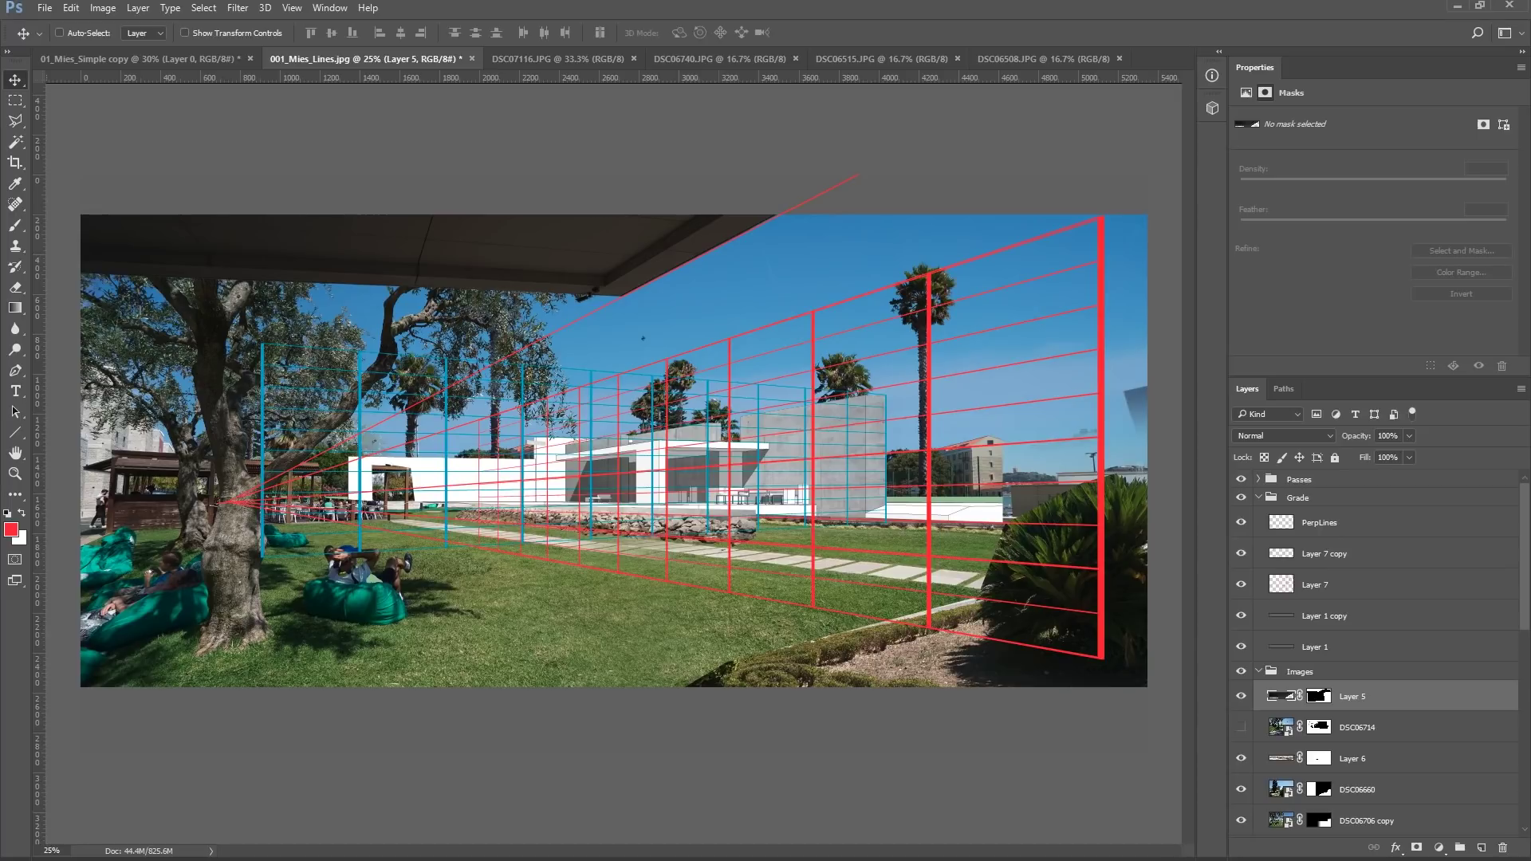
Step: Skew the DSC06660 foreground palm photo vertically by about 8° to follow the perspective grid
{"action": "right_click", "coordinate": [963, 637]}
{"action": "left_click", "coordinate": [1037, 723]}
{"action": "left_click_drag", "start_coordinate": [1116, 533], "coordinate": [1116, 558]}
{"action": "key", "text": "ctrl+t"}
{"action": "right_click", "coordinate": [1180, 488]}
{"action": "left_click", "coordinate": [1219, 549]}
{"action": "left_click_drag", "start_coordinate": [573, 522], "coordinate": [574, 418]}
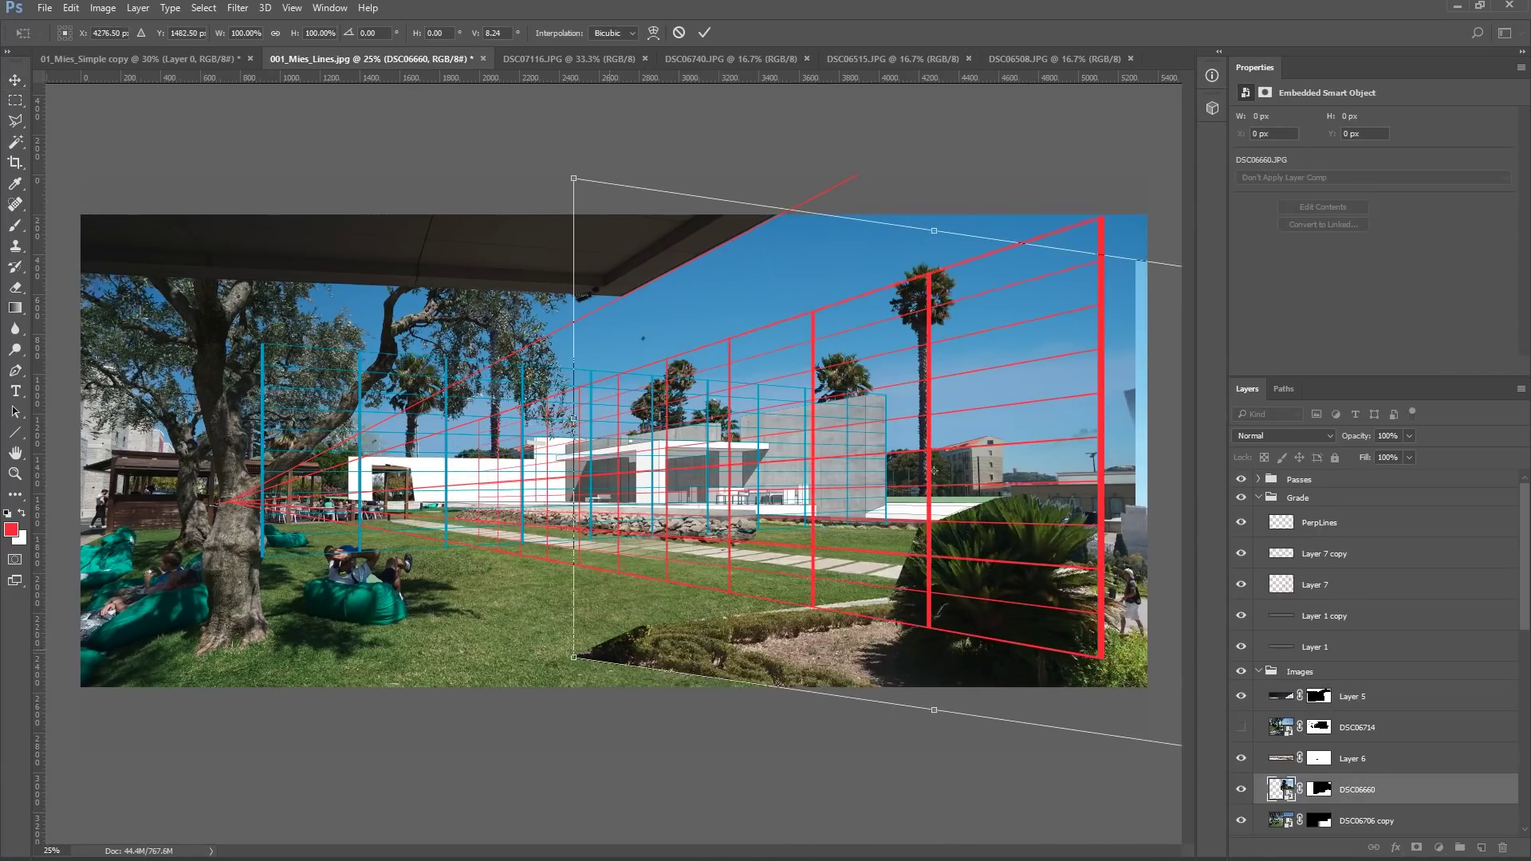
{"action": "key", "text": "Return"}
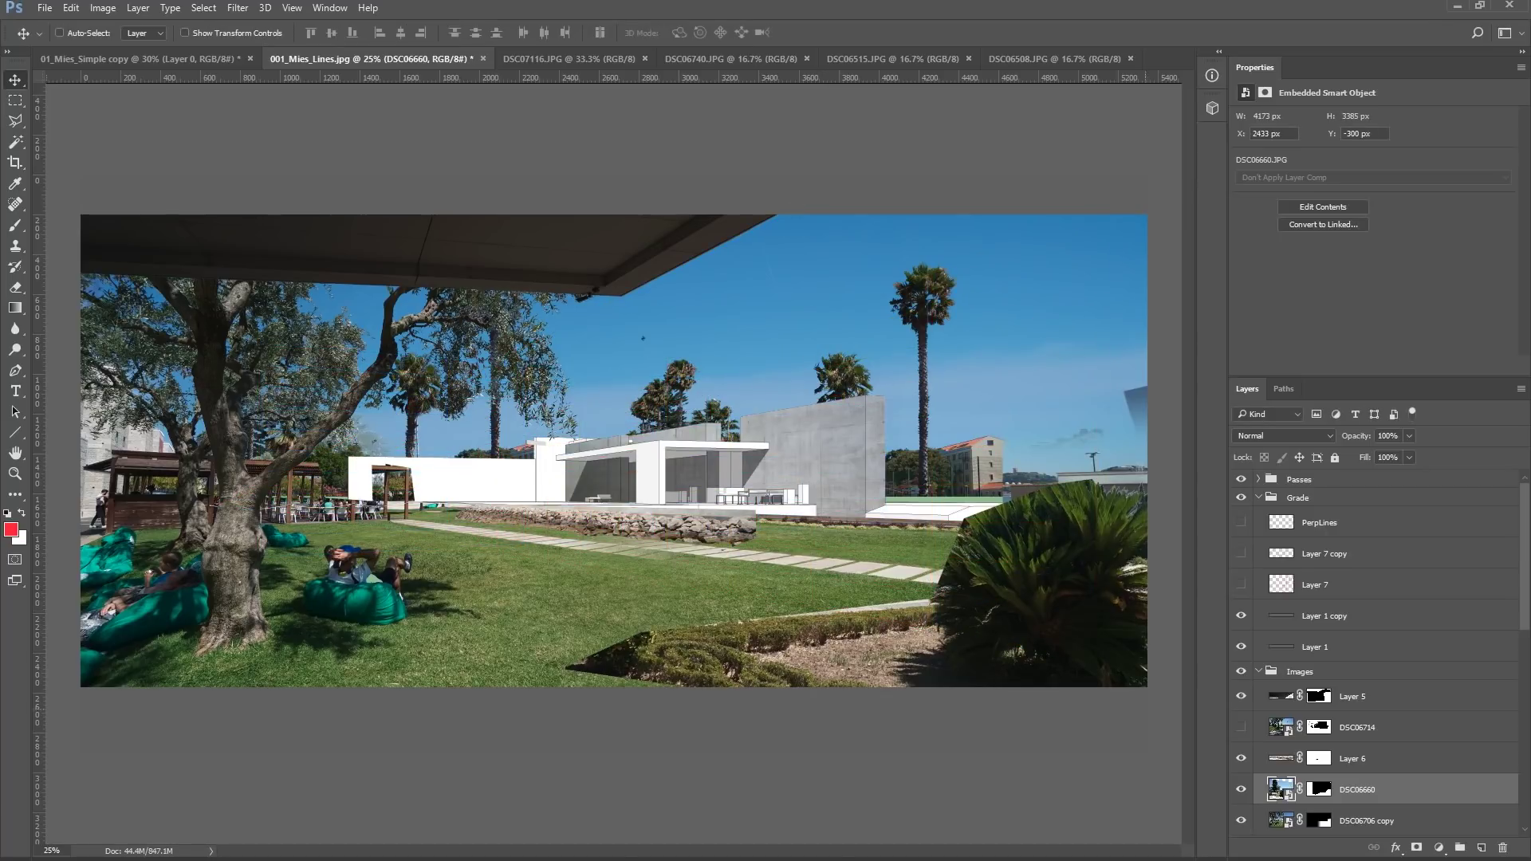
Step: Shift the DSC06660 palm and hedge slightly towards the outer edge of the image, away from the pavilion
{"action": "left_click_drag", "start_coordinate": [699, 522], "coordinate": [726, 522]}
{"action": "key", "text": "z"}
{"action": "left_click", "coordinate": [725, 522]}
{"action": "left_click", "coordinate": [726, 522]}
{"action": "left_click", "coordinate": [726, 522]}
{"action": "key", "text": "ctrl+minus"}
{"action": "key", "text": "ctrl+minus"}
{"action": "key", "text": "ctrl+minus"}
Step: Edit the layer mask of DSC06706 copy with the Rectangle tool to bring back the distant buildings and trees beside the foreground palm
{"action": "key", "text": "v"}
{"action": "right_click", "coordinate": [826, 564]}
{"action": "left_click", "coordinate": [873, 584]}
{"action": "left_click_drag", "start_coordinate": [873, 585], "coordinate": [981, 591]}
{"action": "key", "text": "u"}
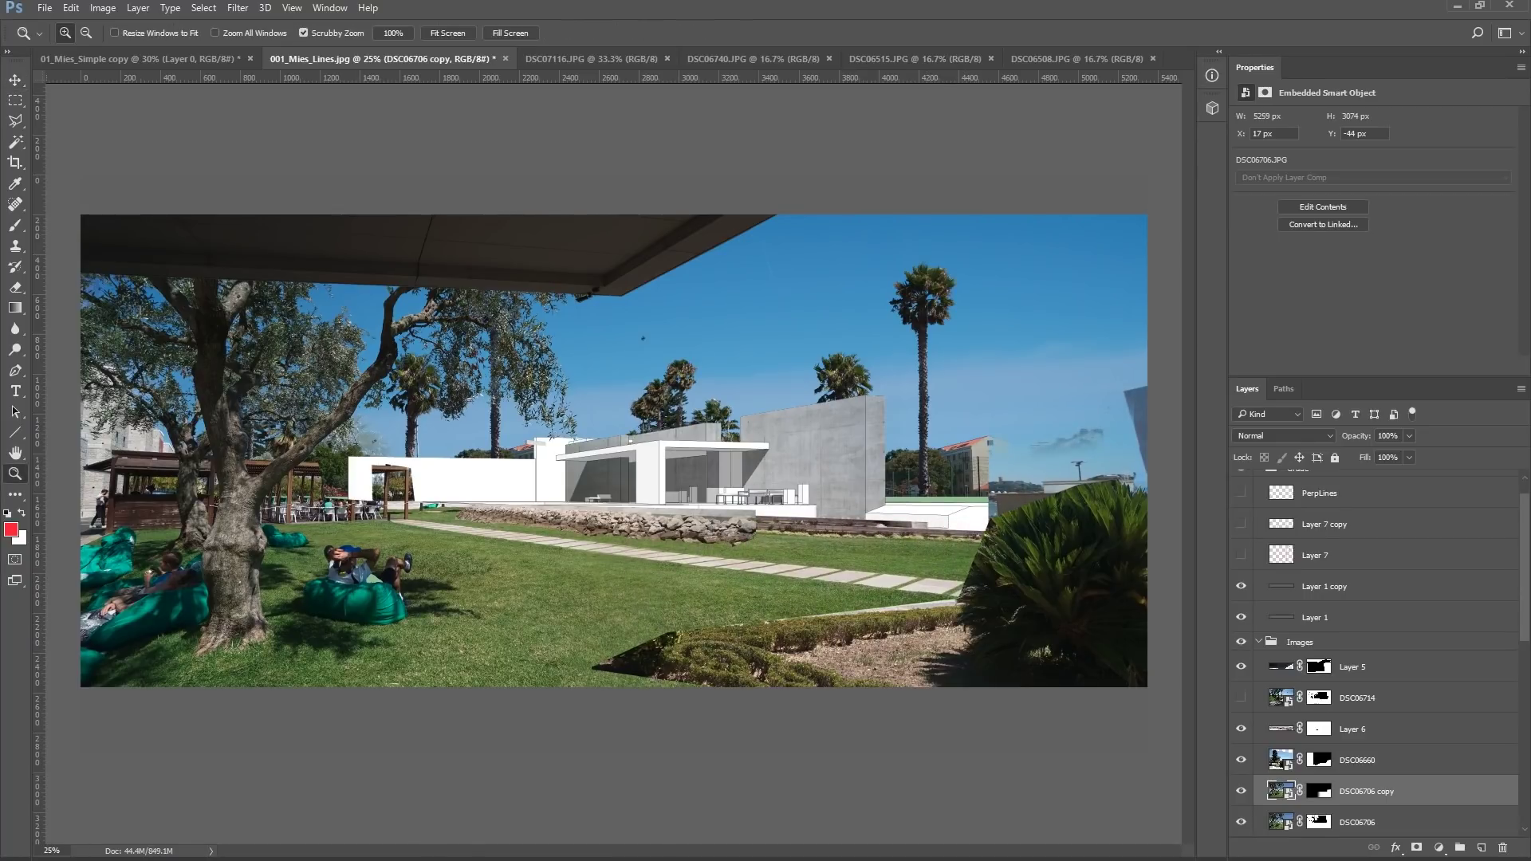
{"action": "key", "text": "ctrl+backslash"}
{"action": "key", "text": "Escape"}
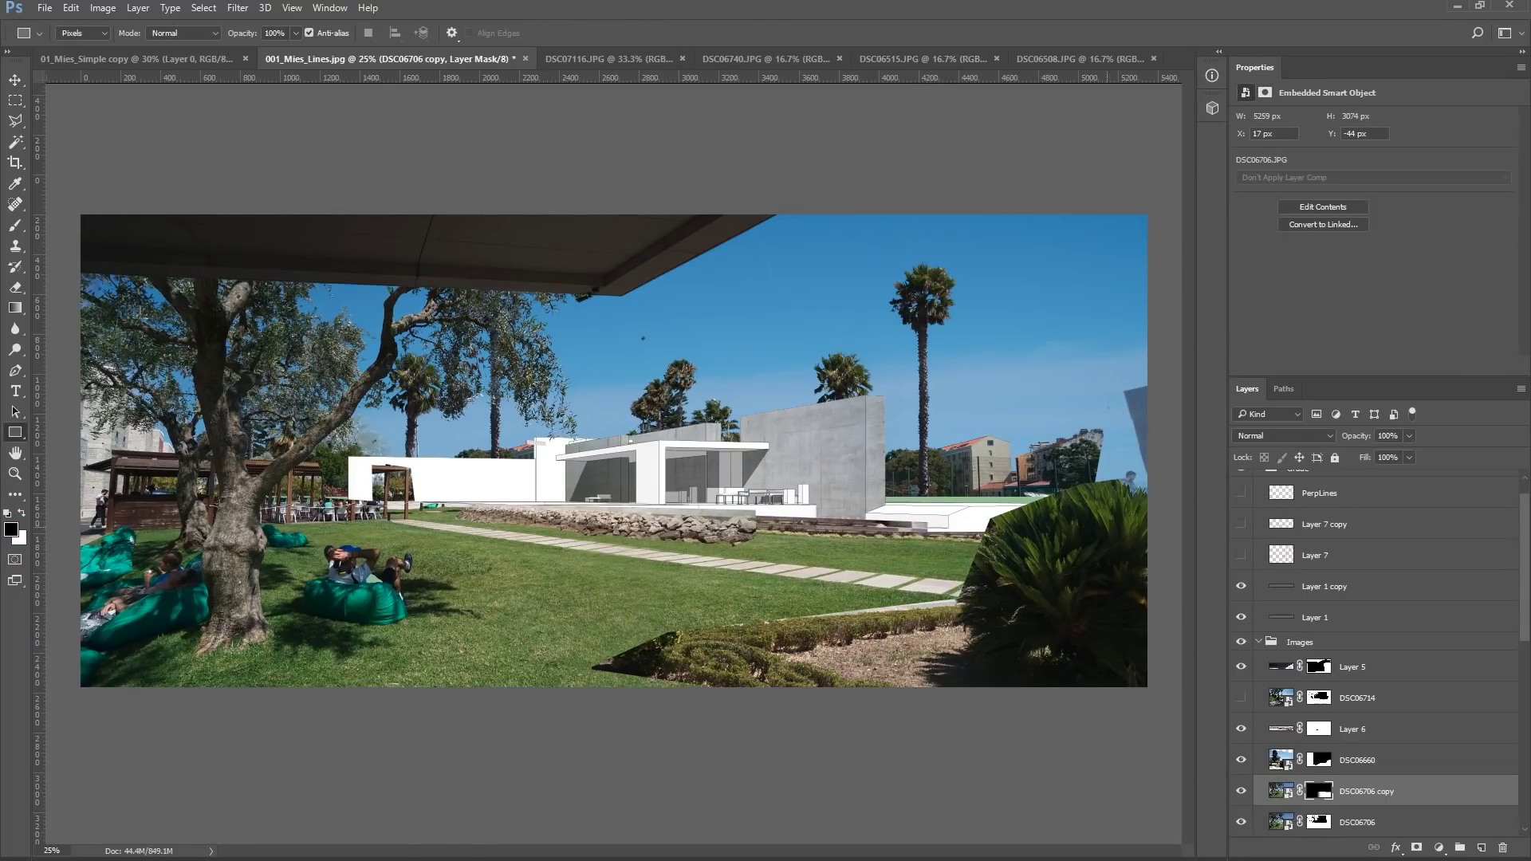
Step: Flip the canvas horizontally and enlarge, rotate and place the DSC06711 olive tree behind the palm at about X -96, Y 219 px
{"action": "key", "text": "ctrl+alt+shift+h"}
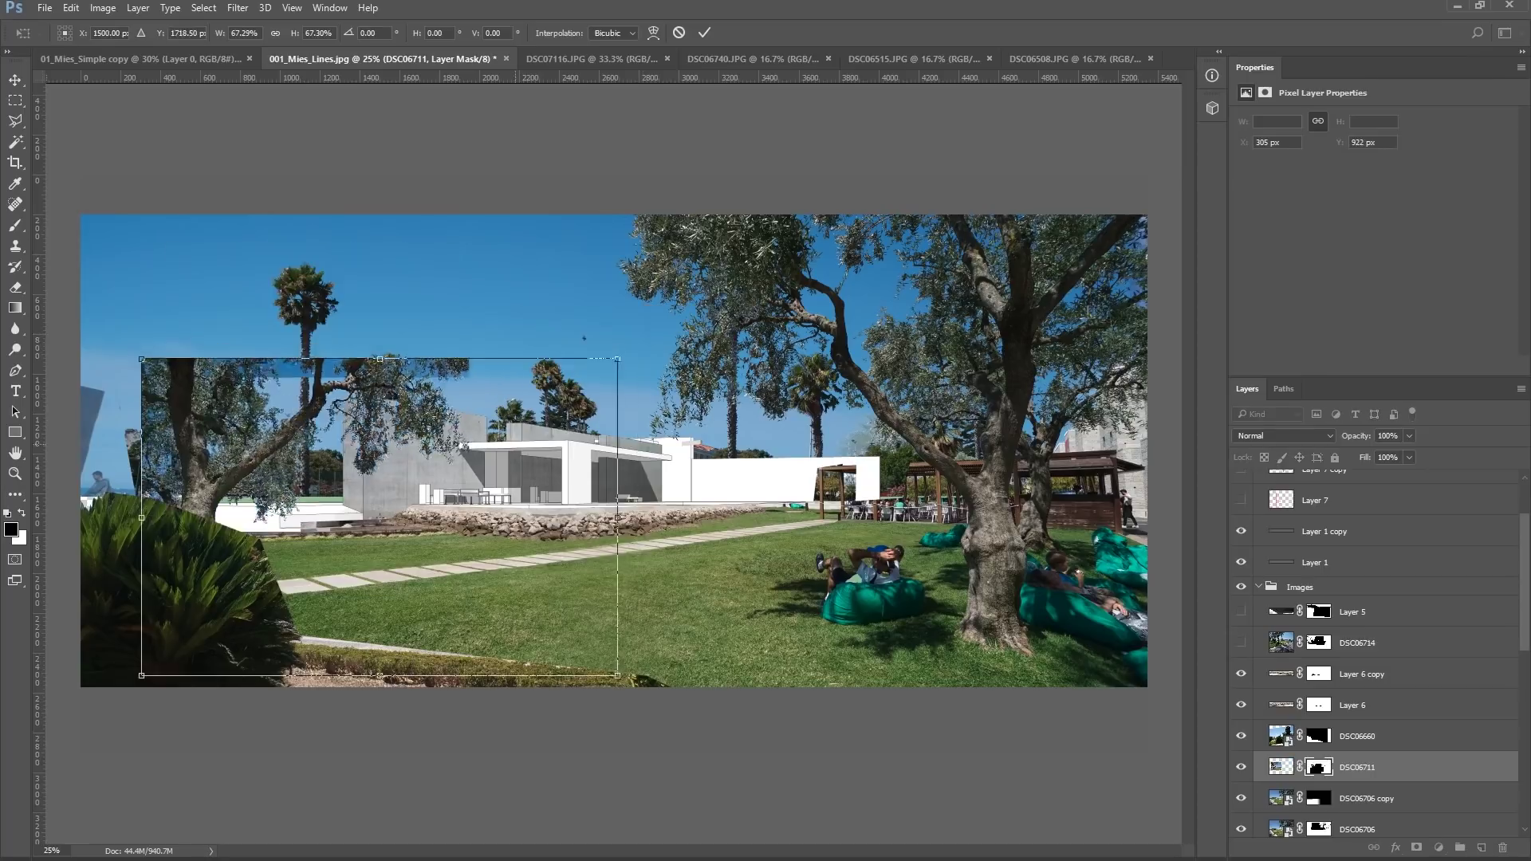
{"action": "left_click_drag", "start_coordinate": [379, 517], "coordinate": [403, 435]}
{"action": "left_click_drag", "start_coordinate": [654, 267], "coordinate": [606, 199]}
{"action": "left_click_drag", "start_coordinate": [494, 327], "coordinate": [499, 327]}
{"action": "key", "text": "Return"}
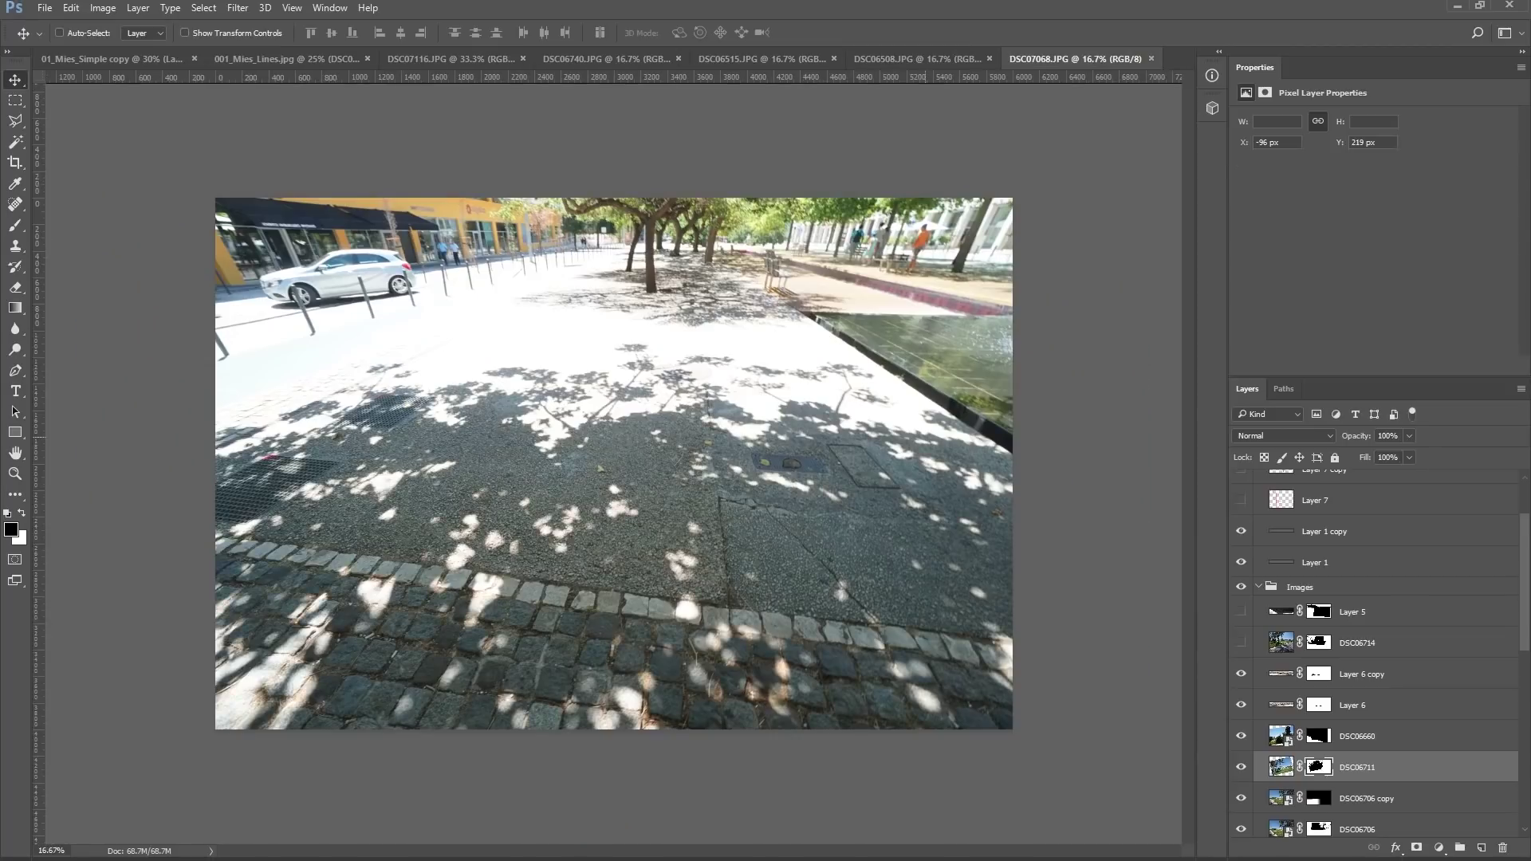
Step: Compare the colour channels of the DSC07068.JPG street photo and duplicate its Blue channel
{"action": "key", "text": "ctrl+3"}
{"action": "key", "text": "ctrl+4"}
{"action": "key", "text": "ctrl+5"}
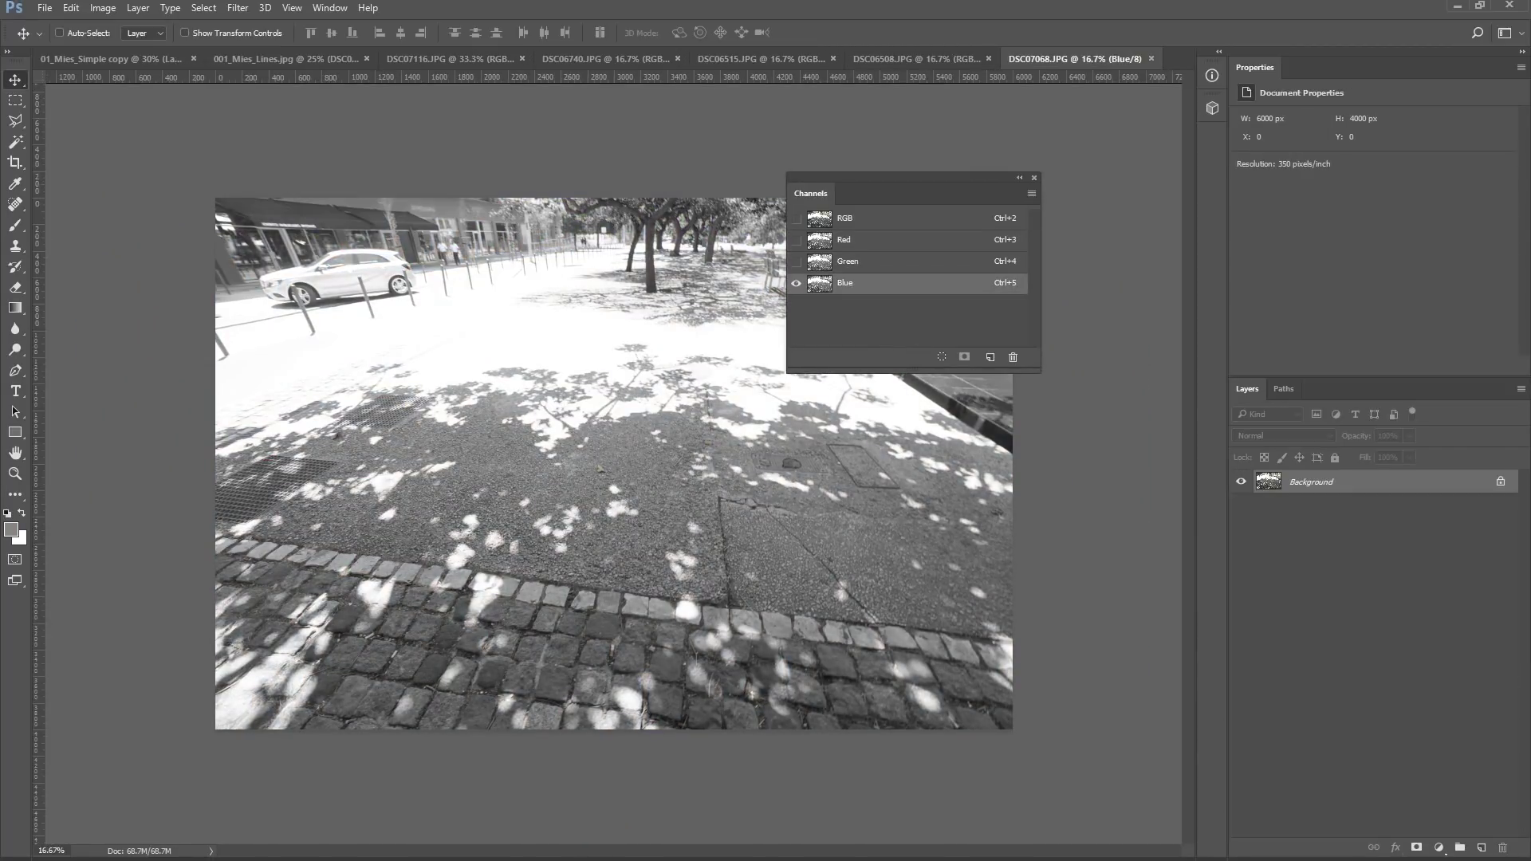
{"action": "left_click_drag", "start_coordinate": [845, 282], "coordinate": [989, 357]}
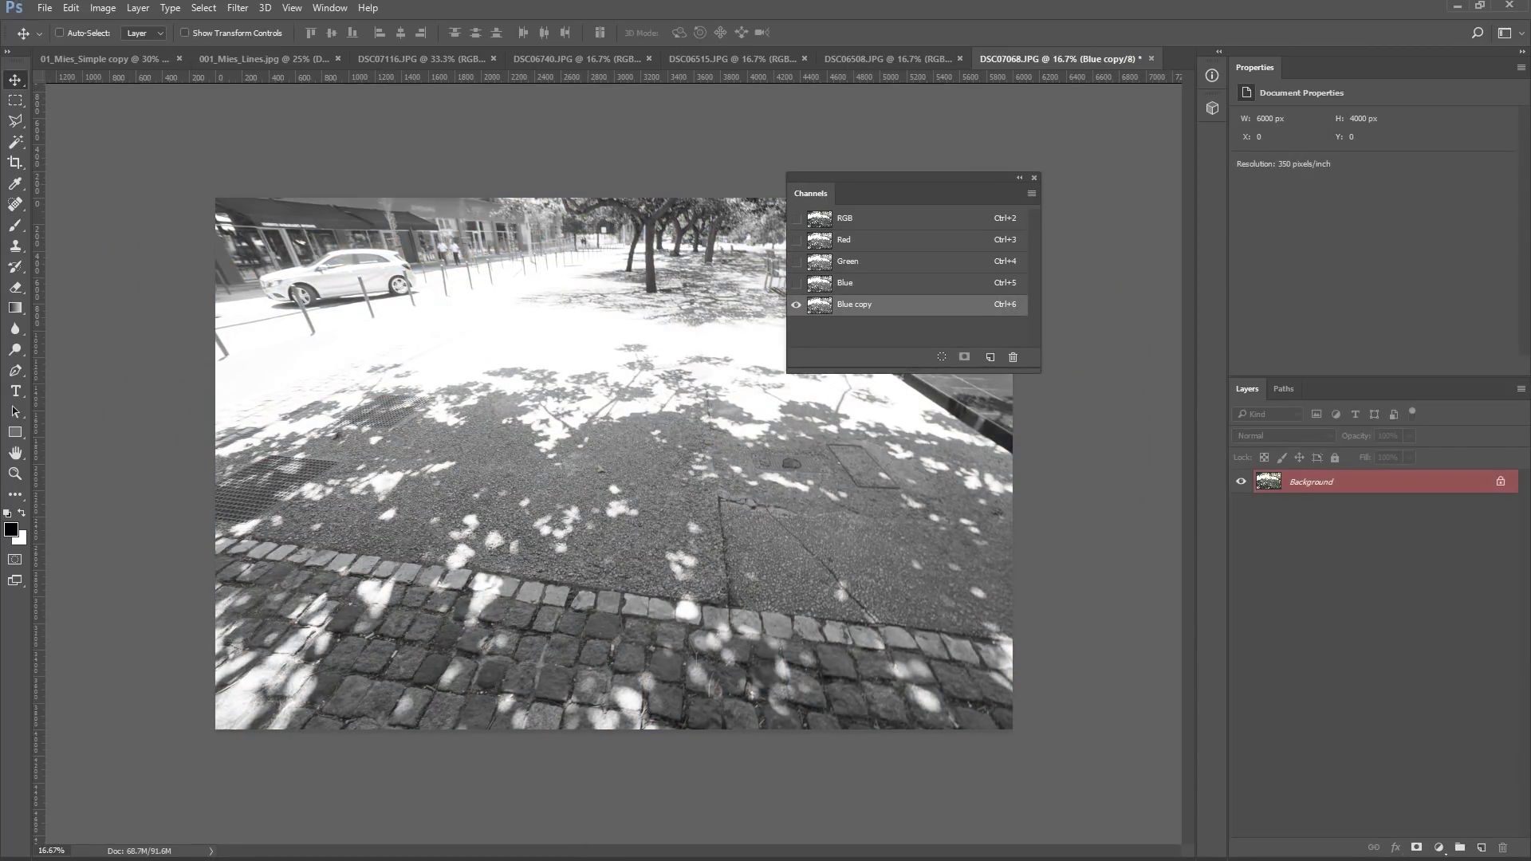
Step: Darken the Blue copy channel with Curves by moving the black point to about mid-range, isolating the sunlit patches
{"action": "double_click", "coordinate": [819, 304]}
{"action": "key", "text": "Return"}
{"action": "left_click", "coordinate": [71, 7]}
{"action": "key", "text": "ctrl+m"}
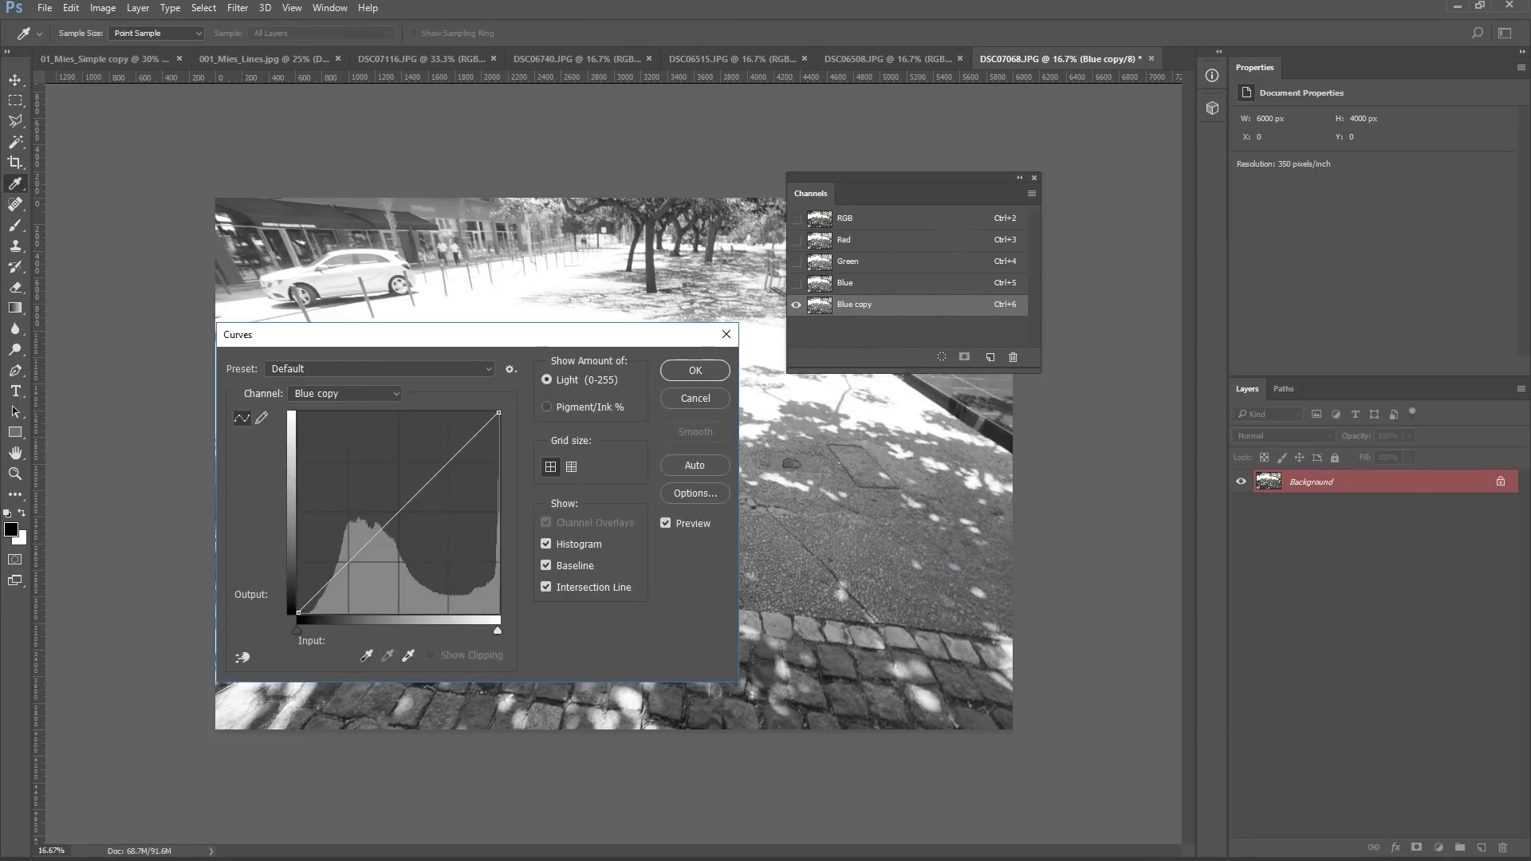
{"action": "left_click_drag", "start_coordinate": [953, 689], "coordinate": [1053, 688]}
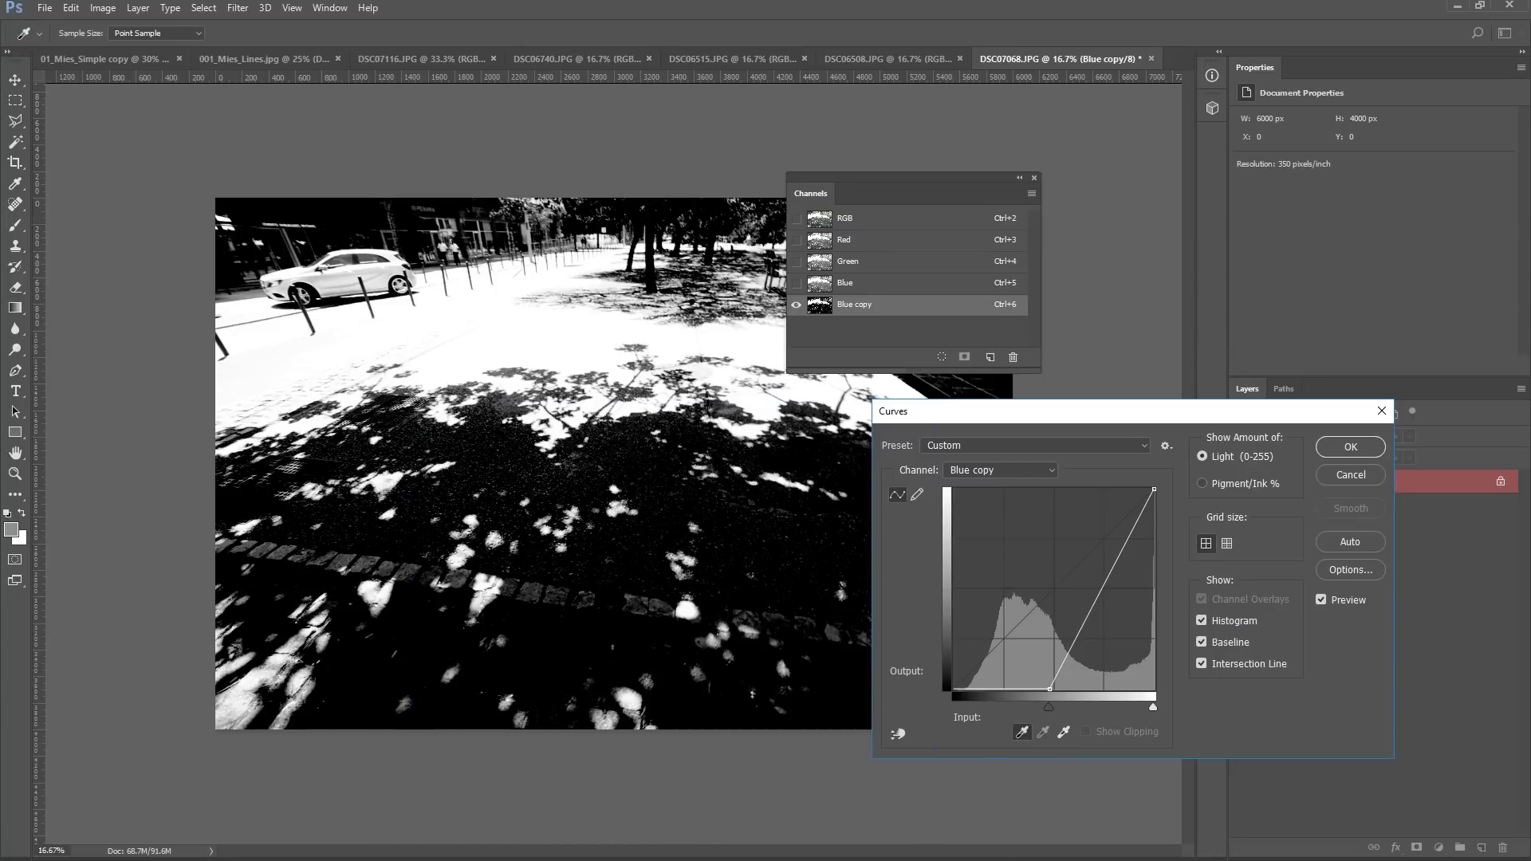
{"action": "key", "text": "Return"}
Step: Mask the street photo with the bright areas loaded from the Blue copy channel and apply the mask to Layer 0
{"action": "left_click", "coordinate": [819, 304], "text": "ctrl"}
{"action": "key", "text": "ctrl+2"}
{"action": "left_click", "coordinate": [1415, 848]}
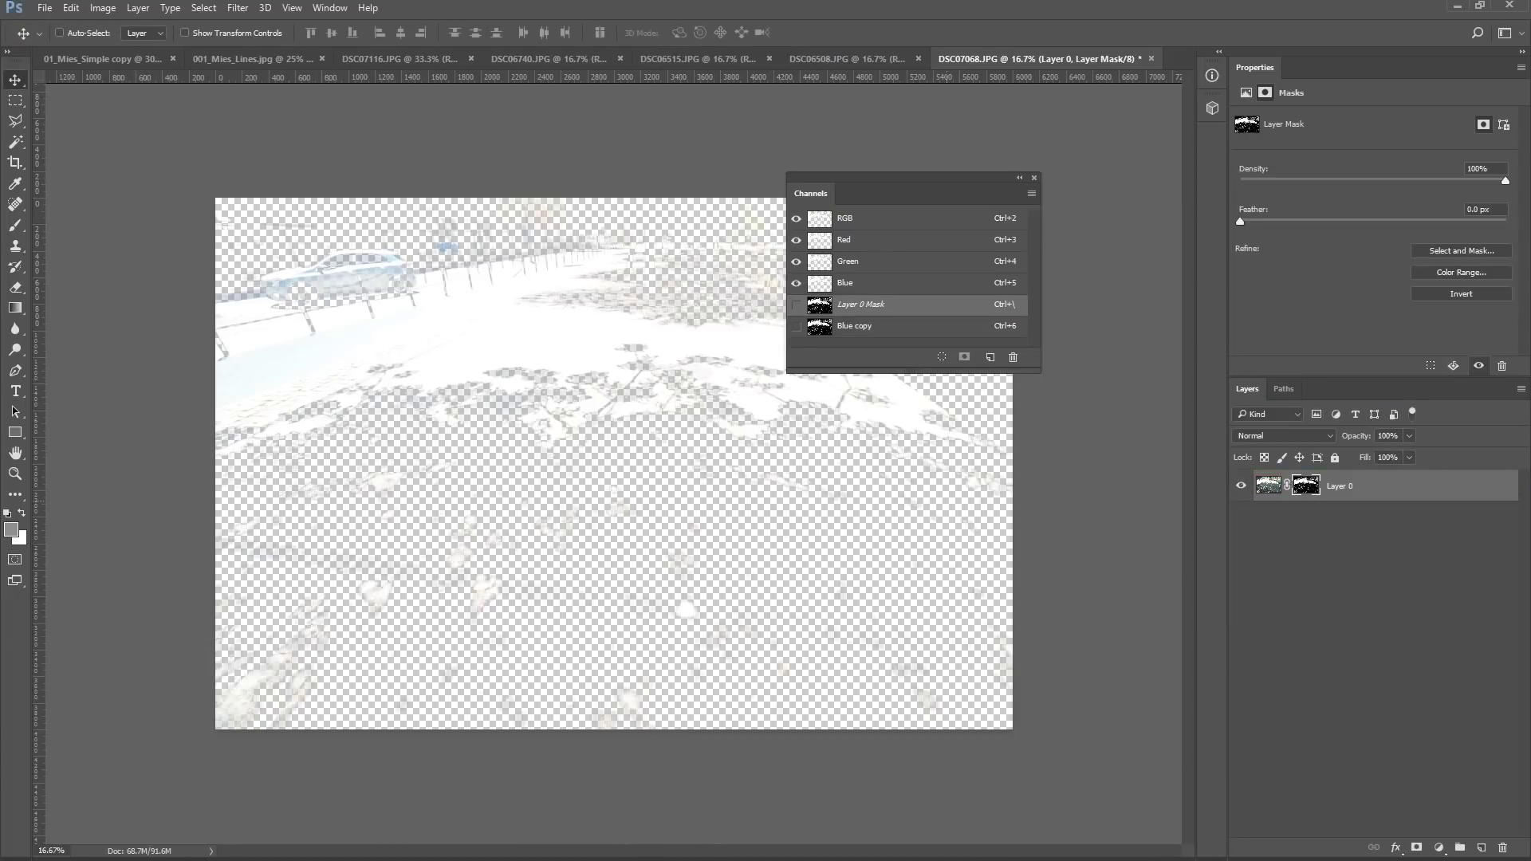
{"action": "right_click", "coordinate": [1299, 486]}
{"action": "left_click", "coordinate": [1323, 536]}
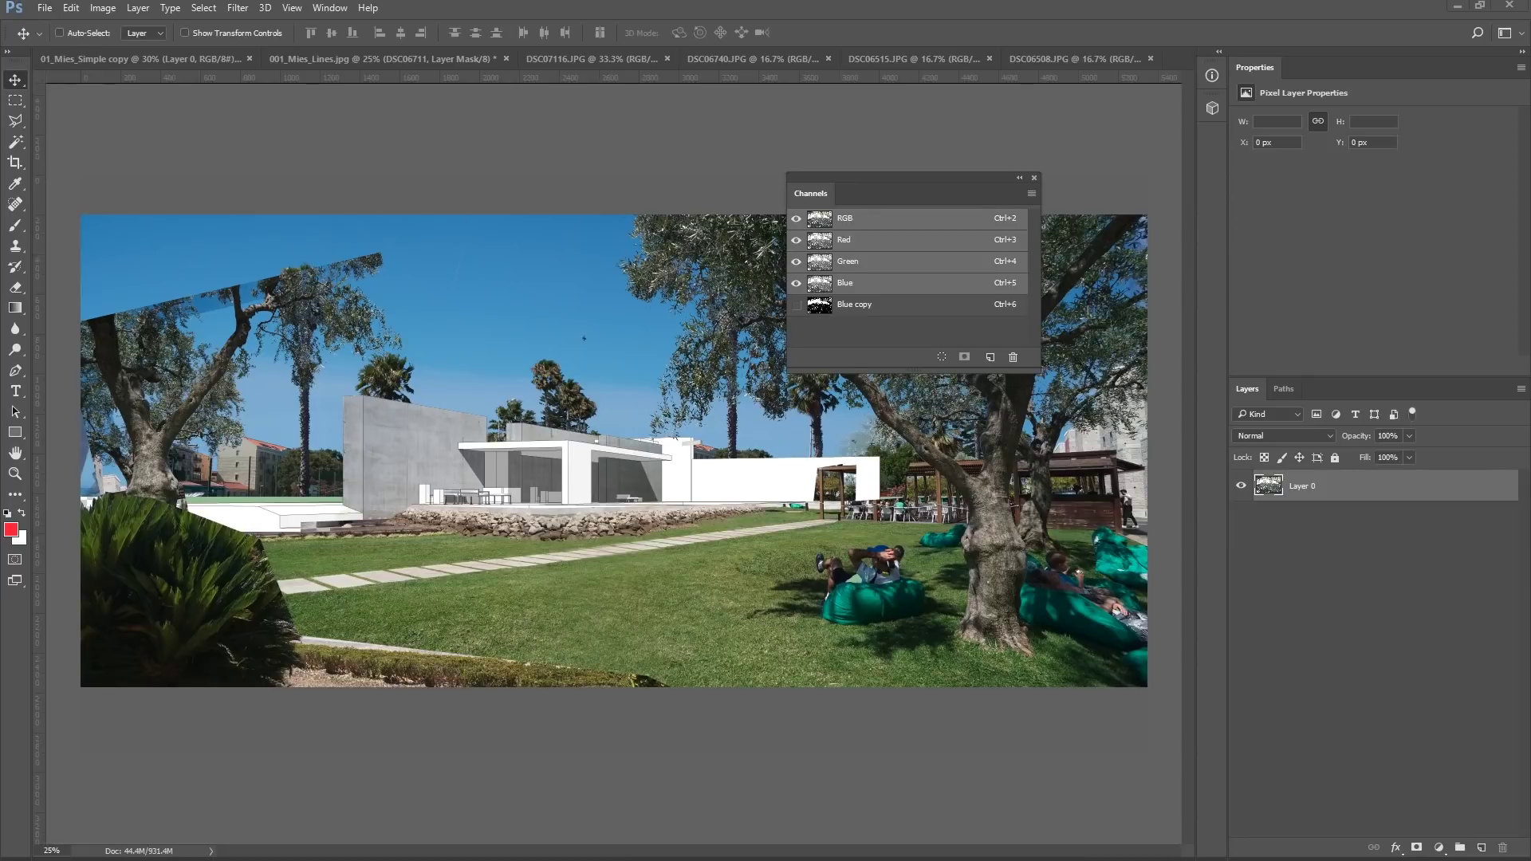
Step: Bring the extracted light patches into 001_Mies_Lines.jpg, fit them over the foreground lawn and delete the excess around the olive trunk
{"action": "left_click_drag", "start_coordinate": [1037, 558], "coordinate": [725, 540]}
{"action": "key", "text": "Return"}
{"action": "key", "text": "m"}
{"action": "left_click_drag", "start_coordinate": [376, 451], "coordinate": [1240, 594]}
{"action": "key", "text": "Delete"}
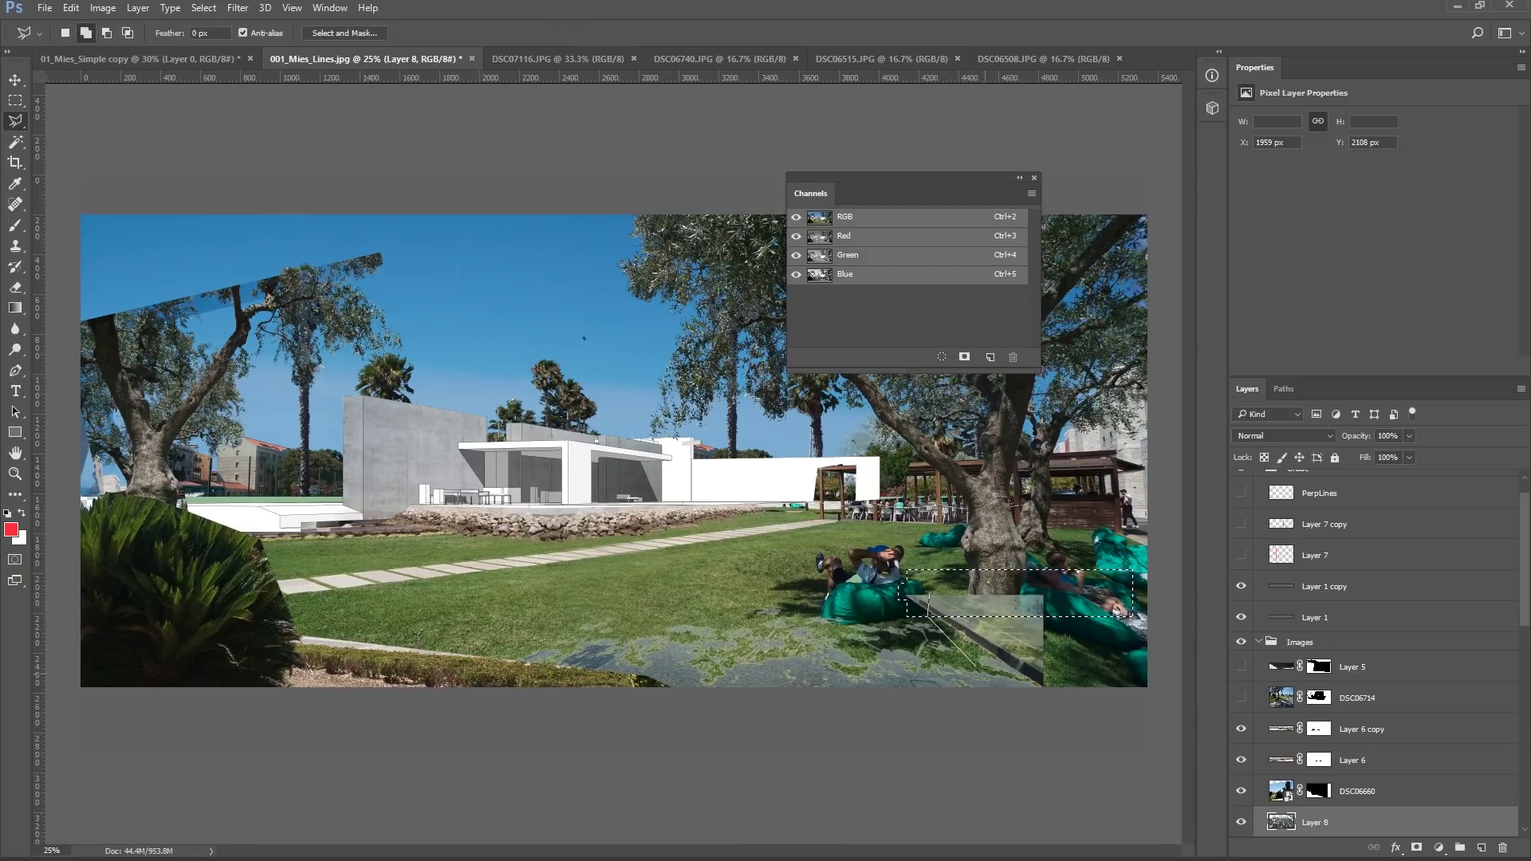
{"action": "key", "text": "ctrl+d"}
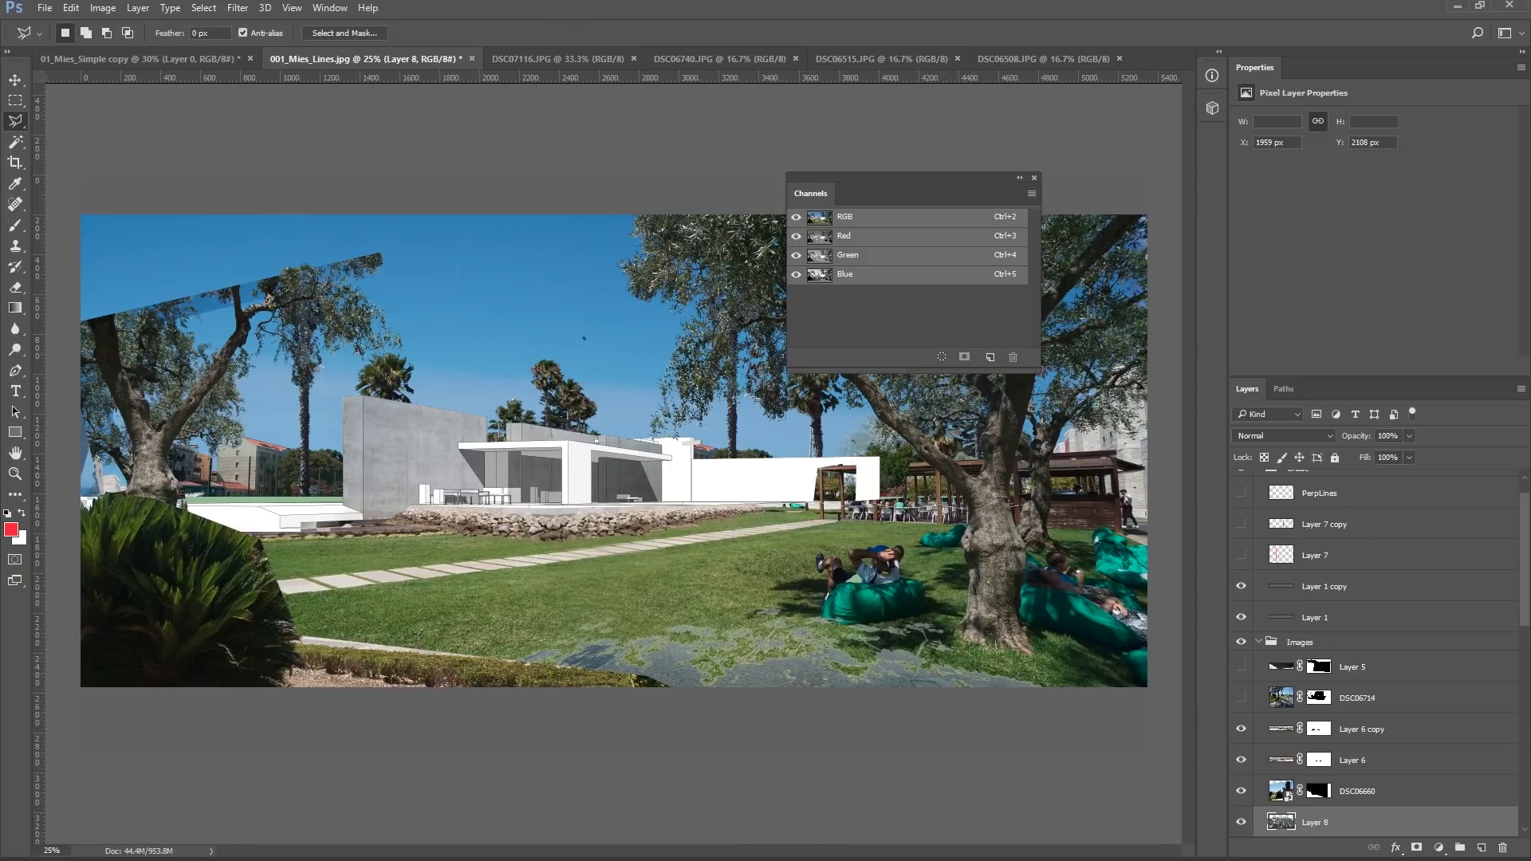
Step: Hide Layer 8 and darken its patch shapes with a masked Curves adjustment, lowering the RGB white point to about 30% output
{"action": "key", "text": "v"}
{"action": "left_click", "coordinate": [1280, 822], "text": "ctrl"}
{"action": "left_click", "coordinate": [1240, 822]}
{"action": "scroll", "coordinate": [1355, 677], "scroll_direction": "down", "scroll_amount": 3}
{"action": "left_click", "coordinate": [1438, 847]}
{"action": "left_click", "coordinate": [1380, 593]}
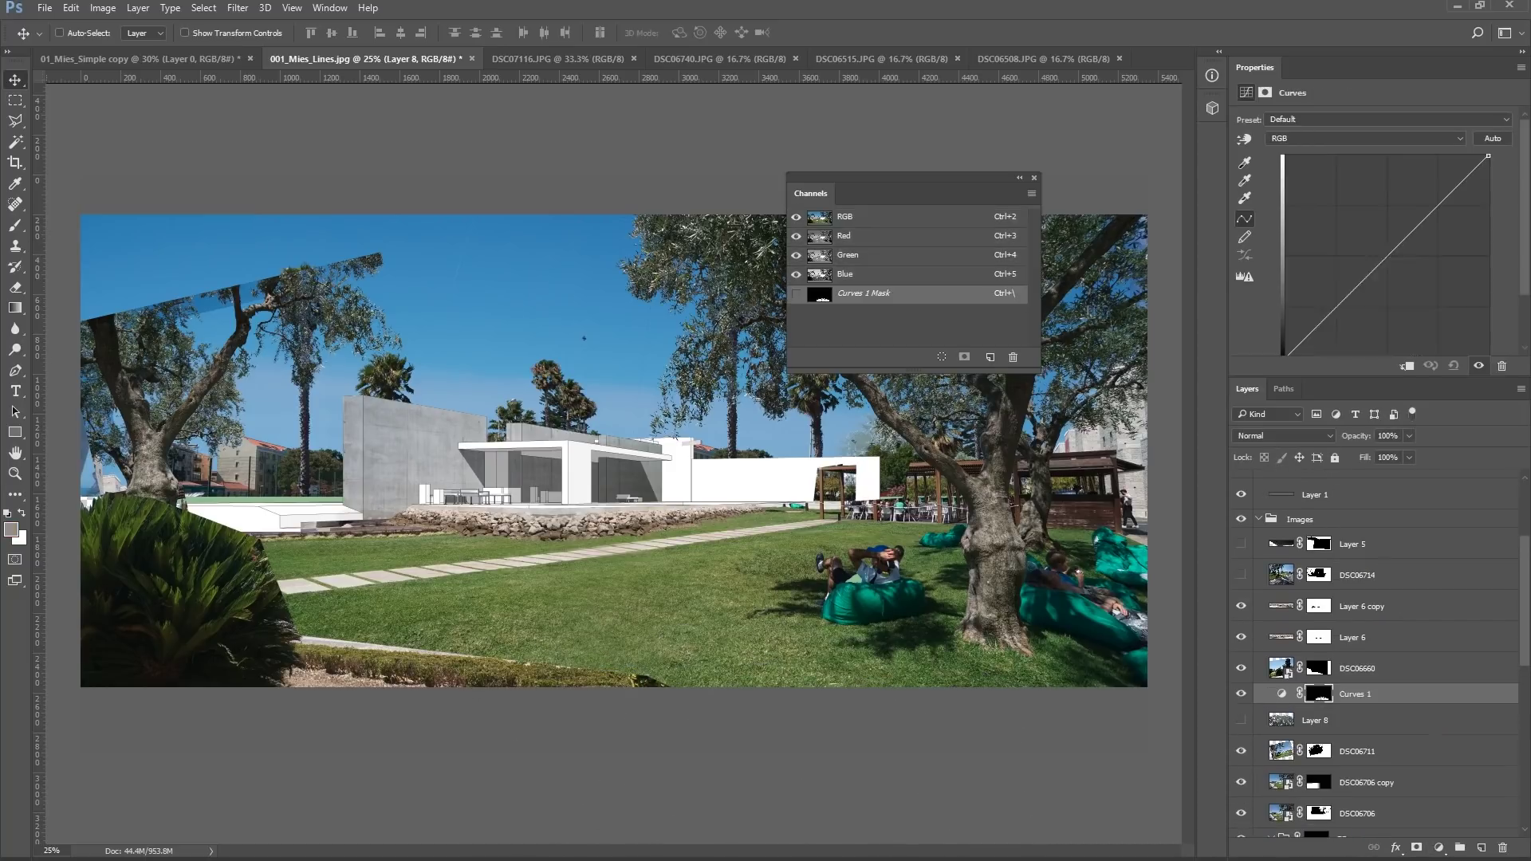
{"action": "left_click_drag", "start_coordinate": [1488, 156], "coordinate": [1488, 288]}
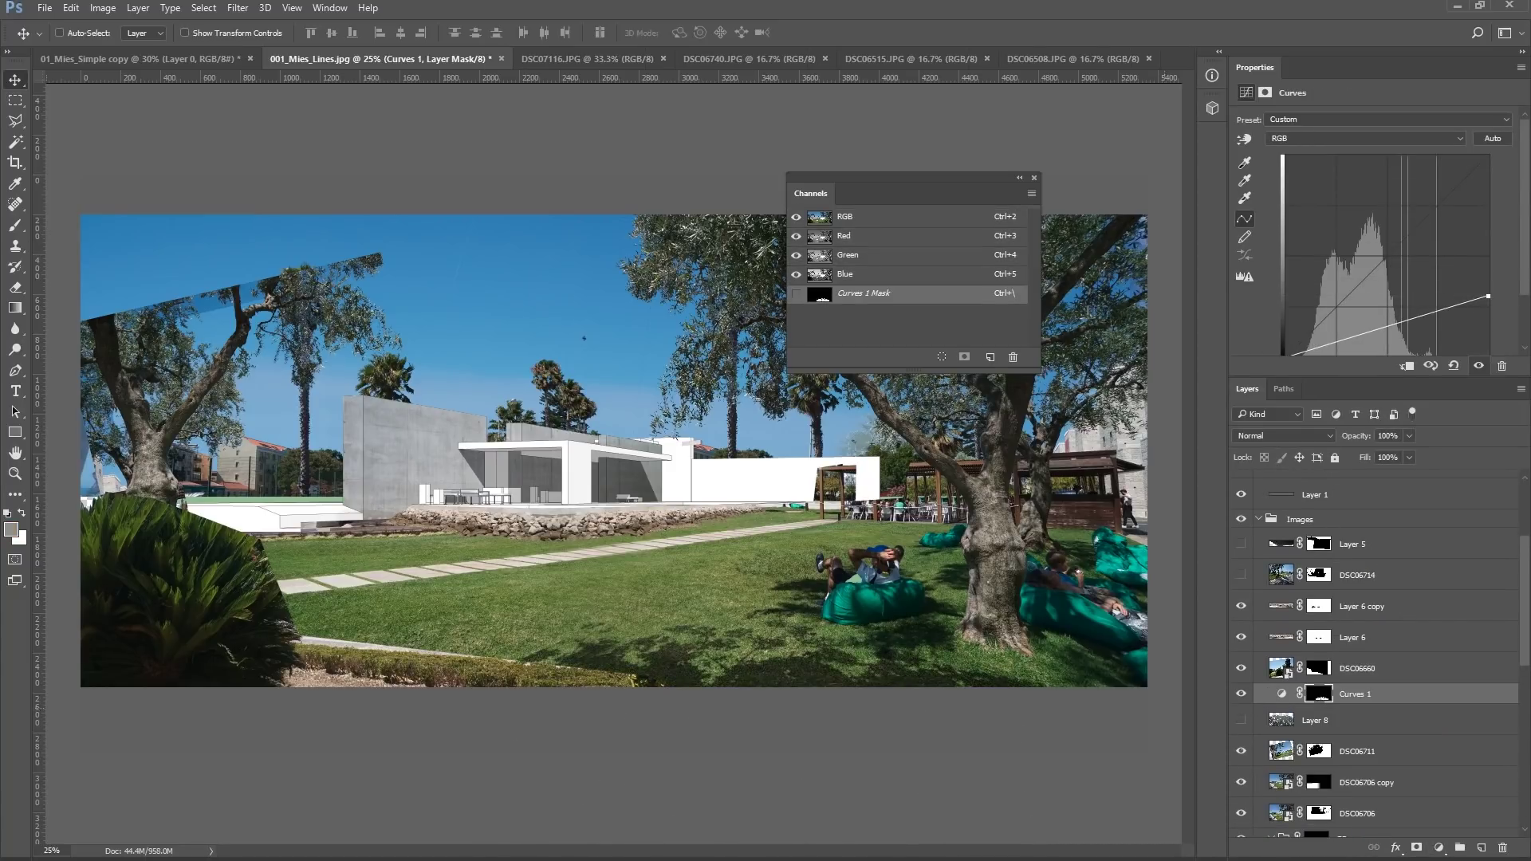
Step: Move the Blue channel's white point inward in Curves 1 and slightly lower the upper part of the RGB curve
{"action": "left_click", "coordinate": [1365, 137]}
{"action": "left_click", "coordinate": [1308, 181]}
{"action": "left_click_drag", "start_coordinate": [1488, 156], "coordinate": [1487, 189]}
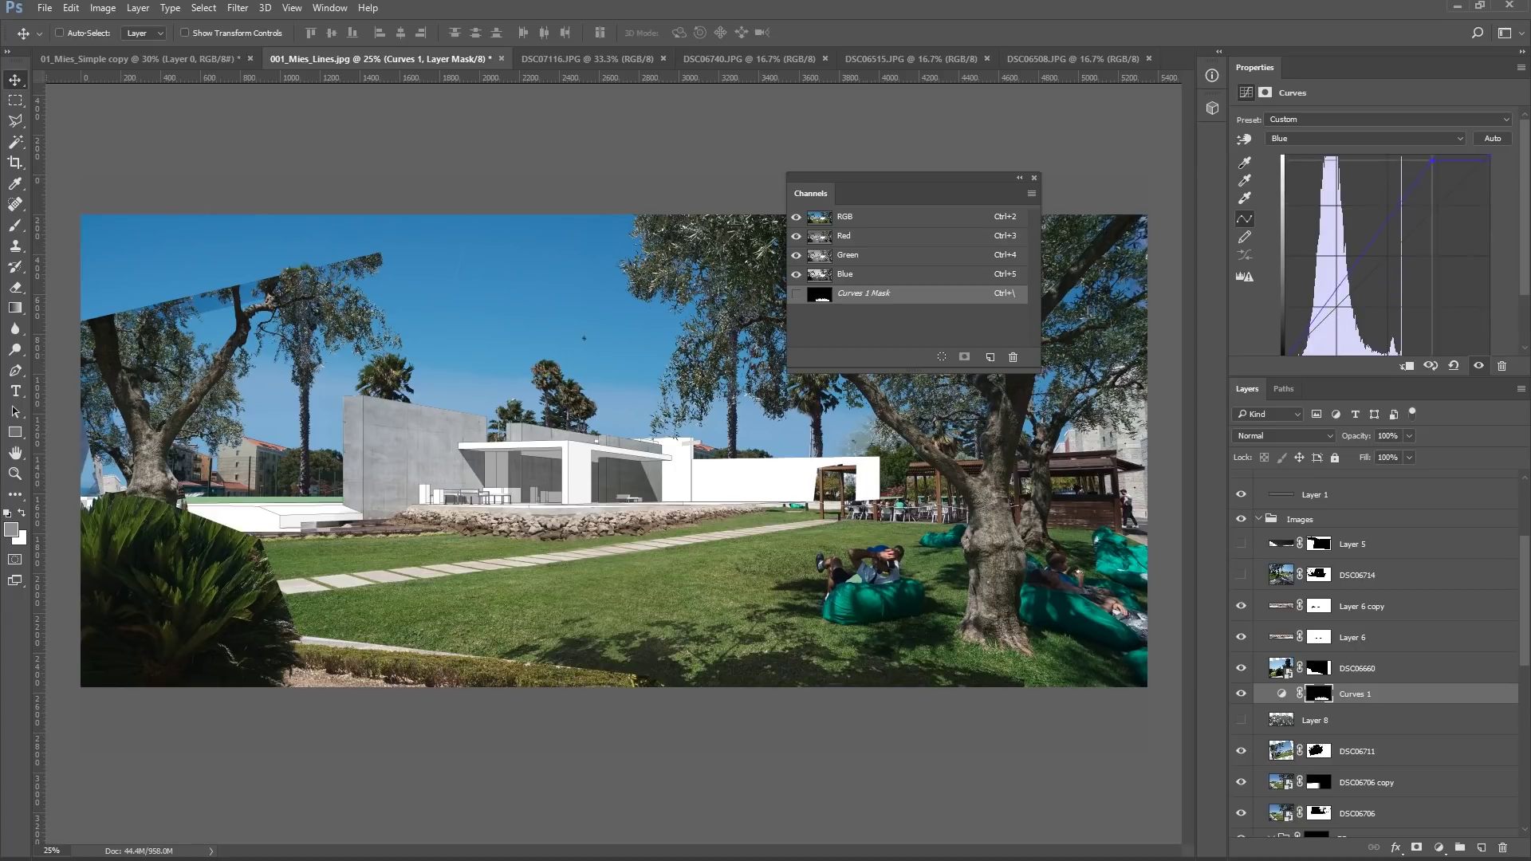
{"action": "left_click", "coordinate": [1365, 138]}
{"action": "left_click", "coordinate": [1307, 144]}
{"action": "left_click_drag", "start_coordinate": [1409, 315], "coordinate": [1409, 325]}
{"action": "key", "text": "F7"}
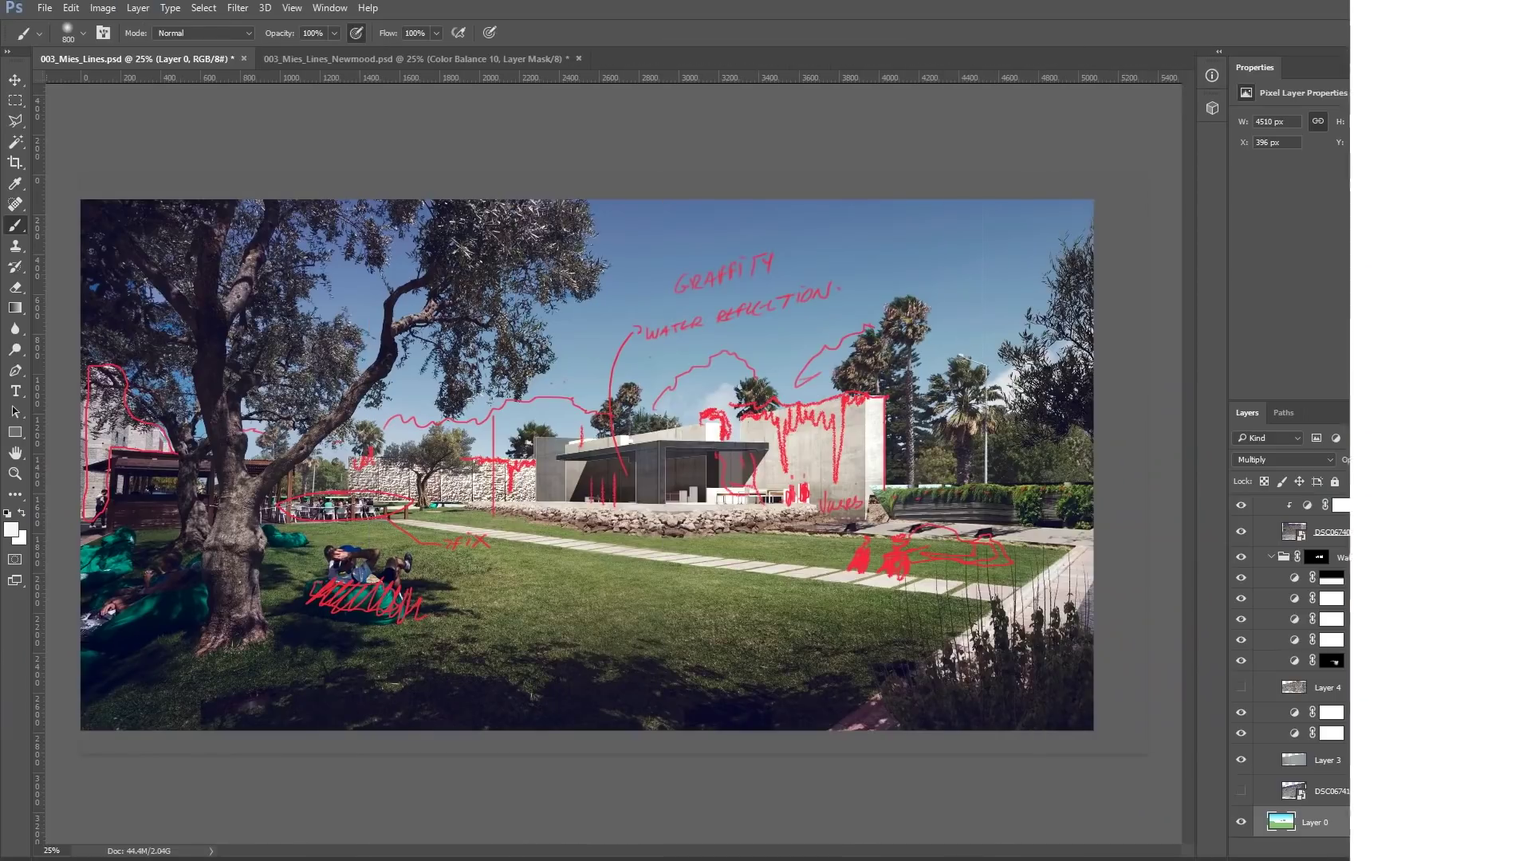
Step: Rename Layer 18, which holds the red sketch notes in 003_Mies_Lines.psd, as Ideas
{"action": "key", "text": "v"}
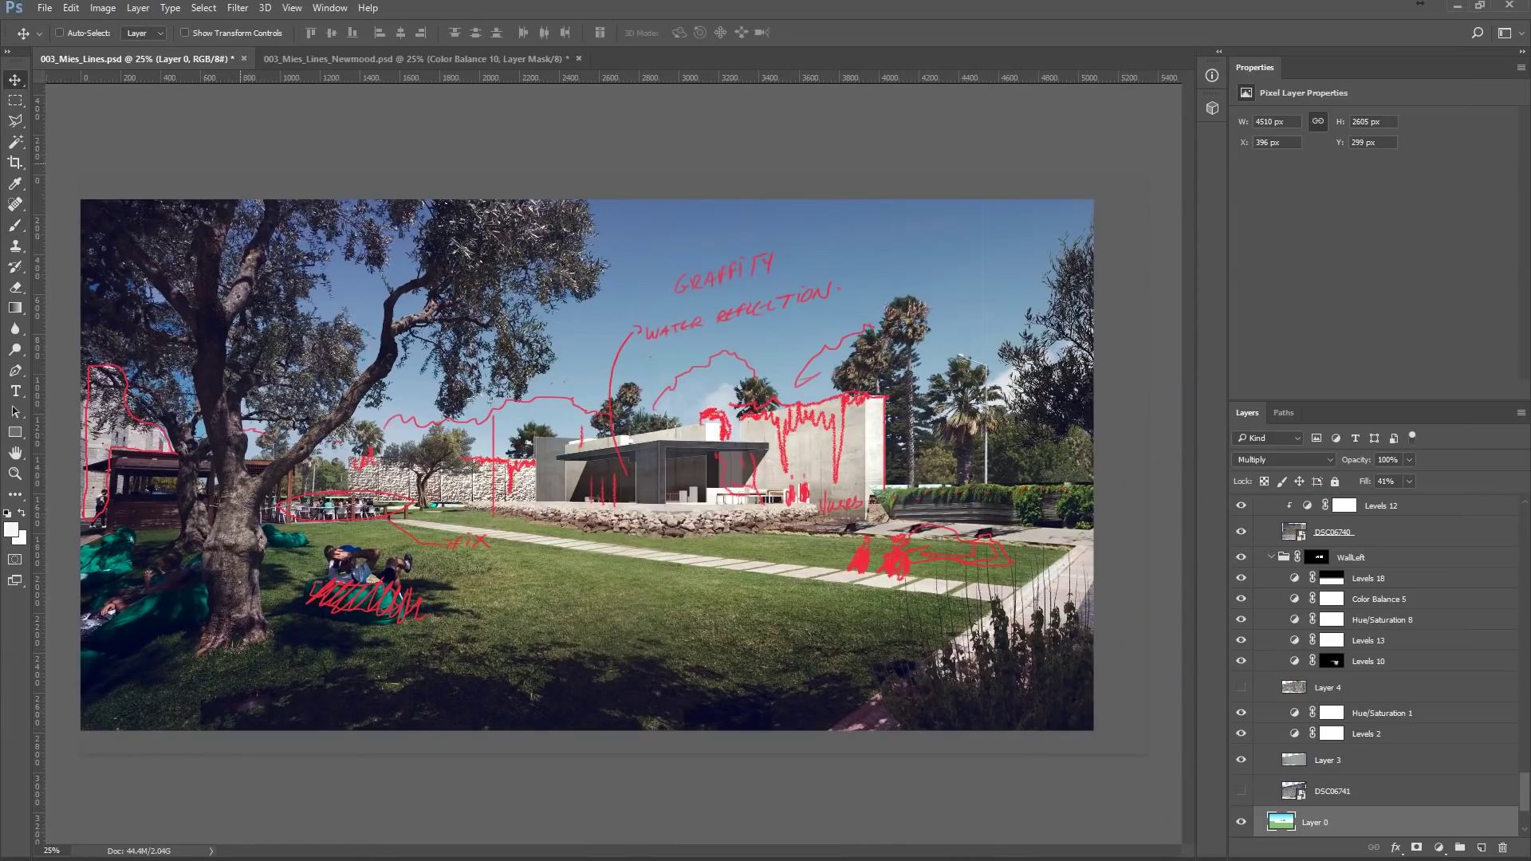
{"action": "scroll", "coordinate": [1375, 662], "scroll_direction": "up", "scroll_amount": 10}
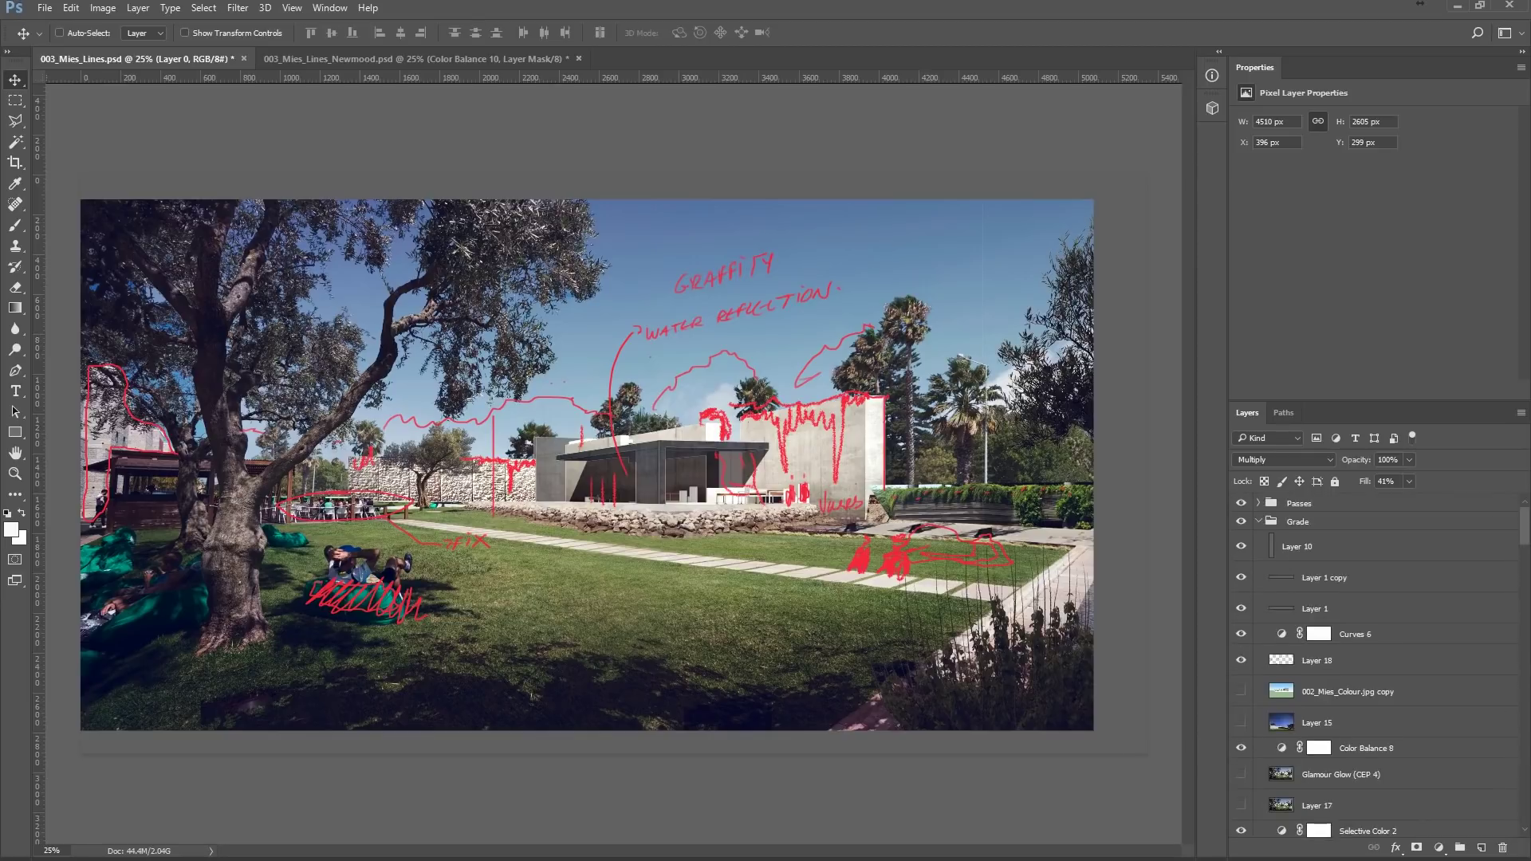
{"action": "double_click", "coordinate": [1316, 660]}
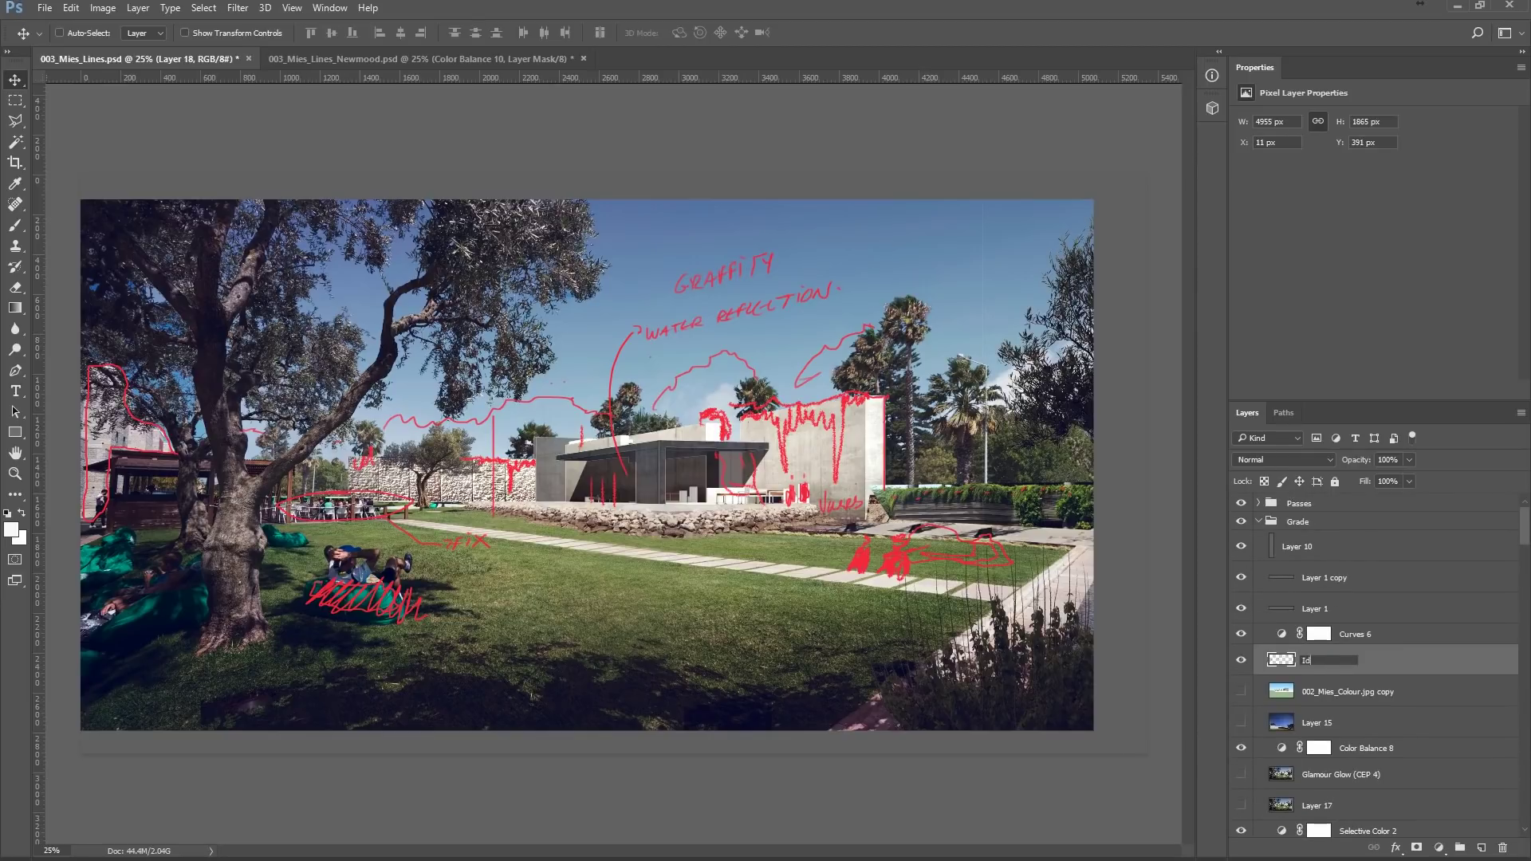
{"action": "left_click", "coordinate": [1316, 722]}
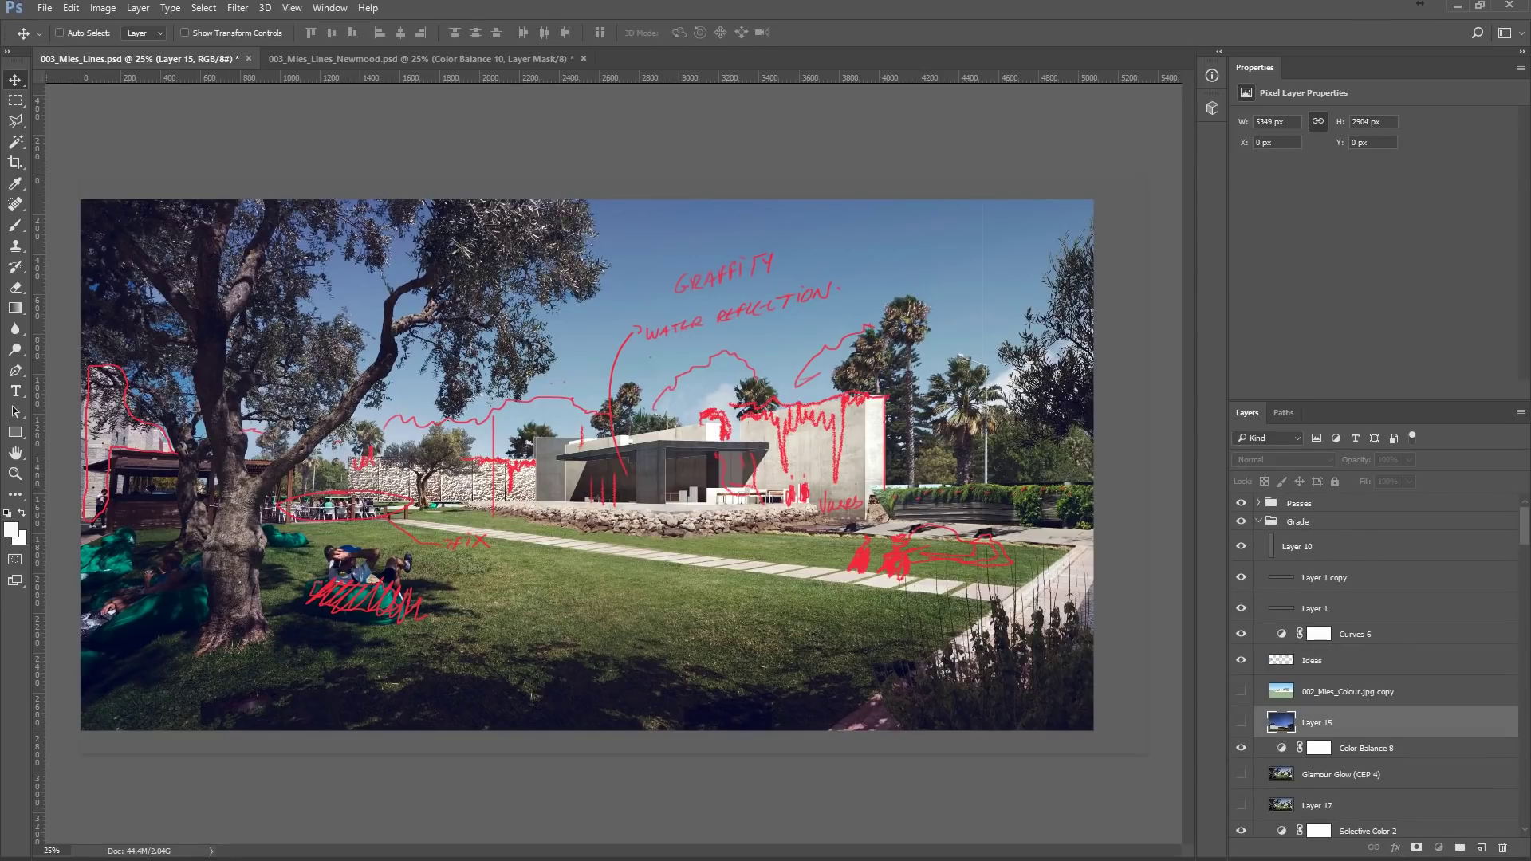
Step: Delete the Glamour Glow (CEP 4), Layer 17, Layer 15 and 002_Mies_Colour.jpg copy layers from the Grade group
{"action": "key", "text": "ctrl+alt+z"}
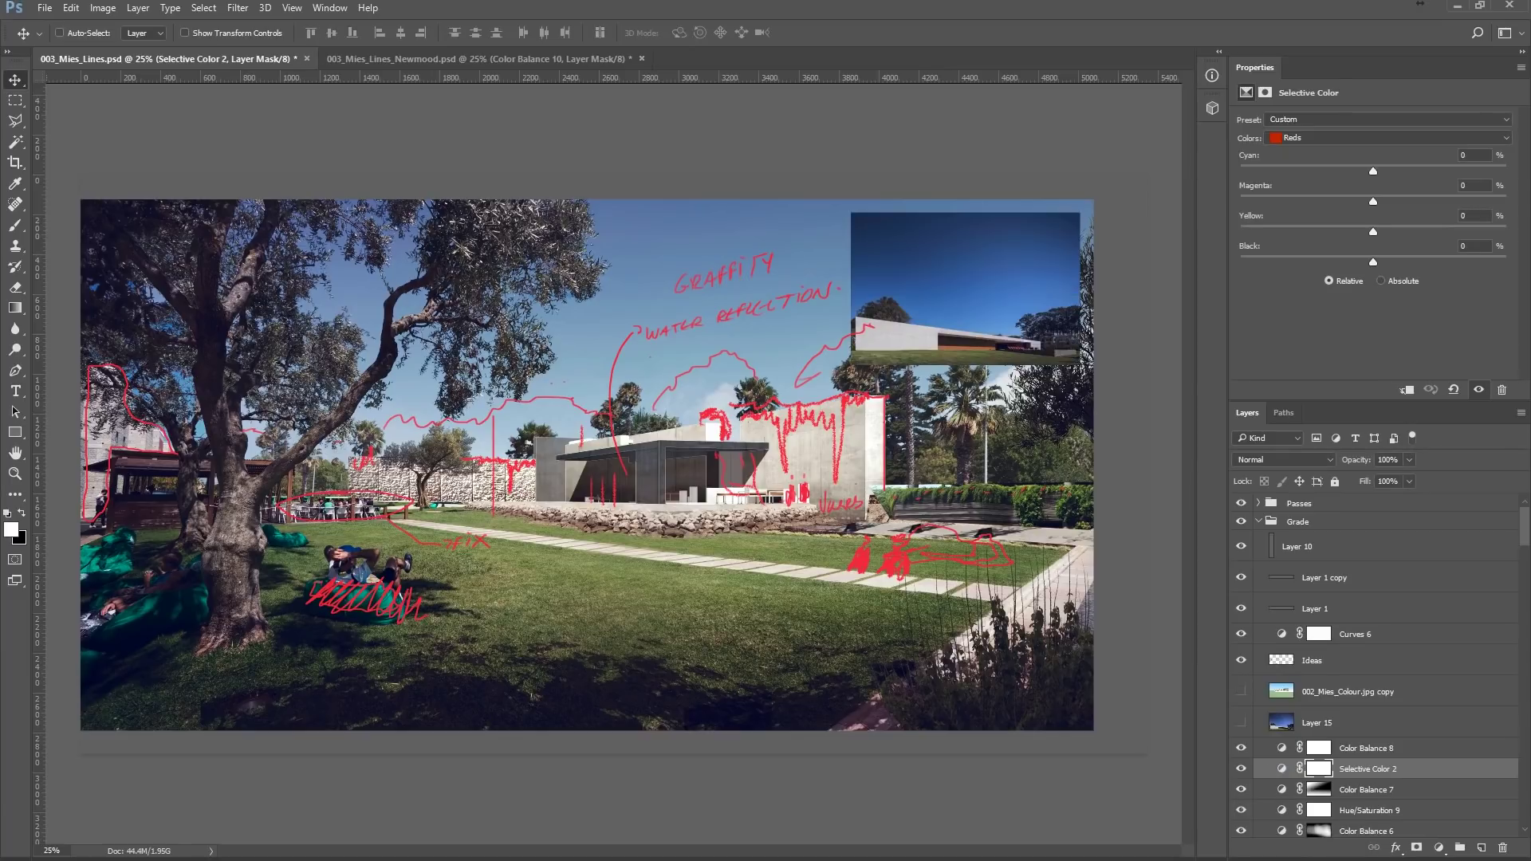
{"action": "key", "text": "ctrl+alt+z"}
{"action": "key", "text": "ctrl+alt+z"}
{"action": "key", "text": "ctrl+alt+z"}
{"action": "key", "text": "ctrl+alt+z"}
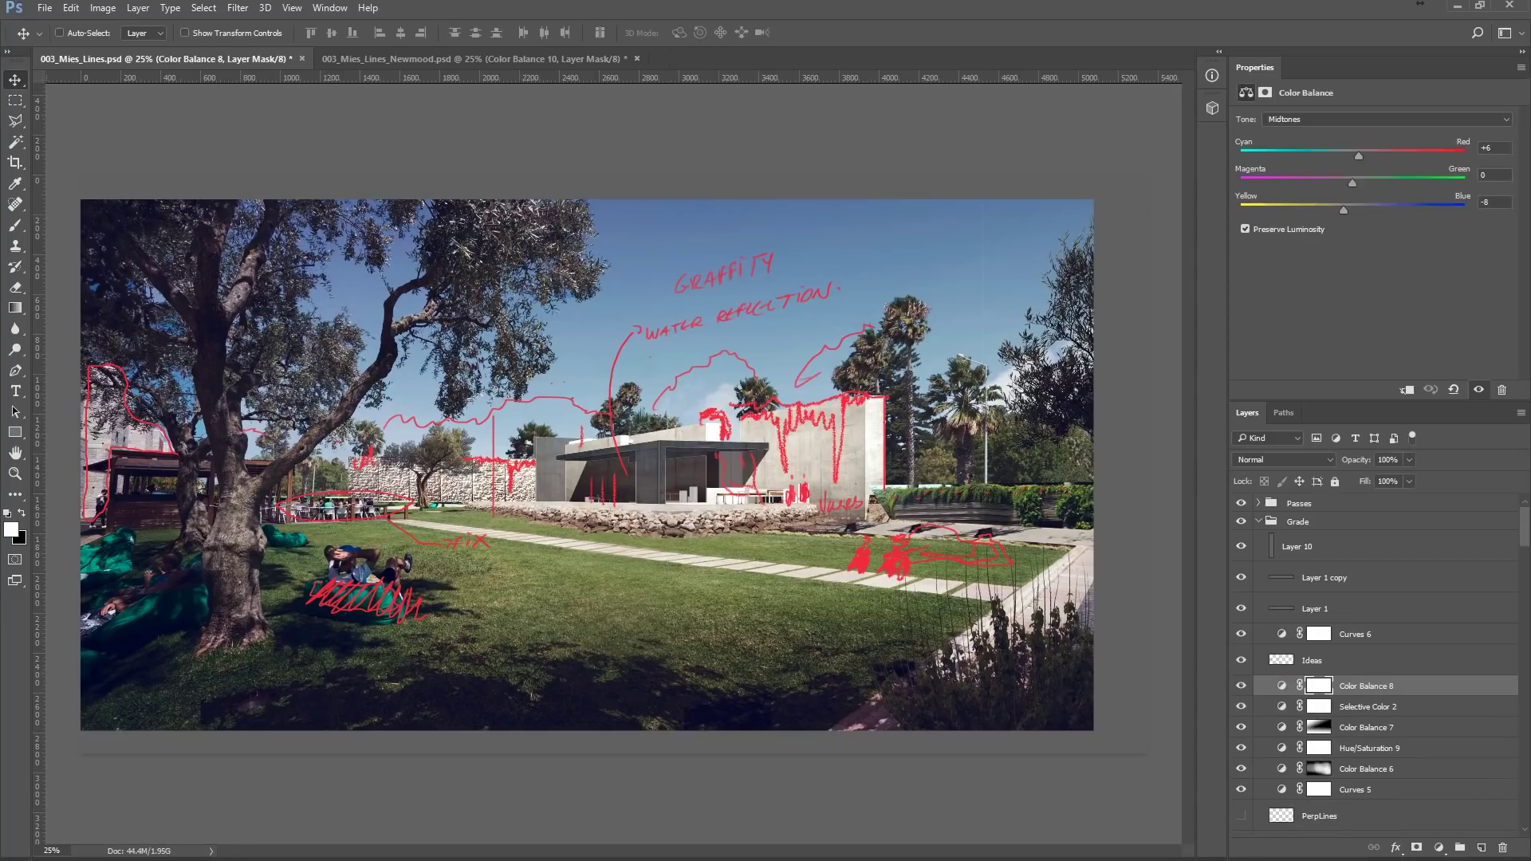
Step: Group PerpLines and the other perspective guide layers as Grid inside the Grade group
{"action": "key", "text": "ctrl+alt+z"}
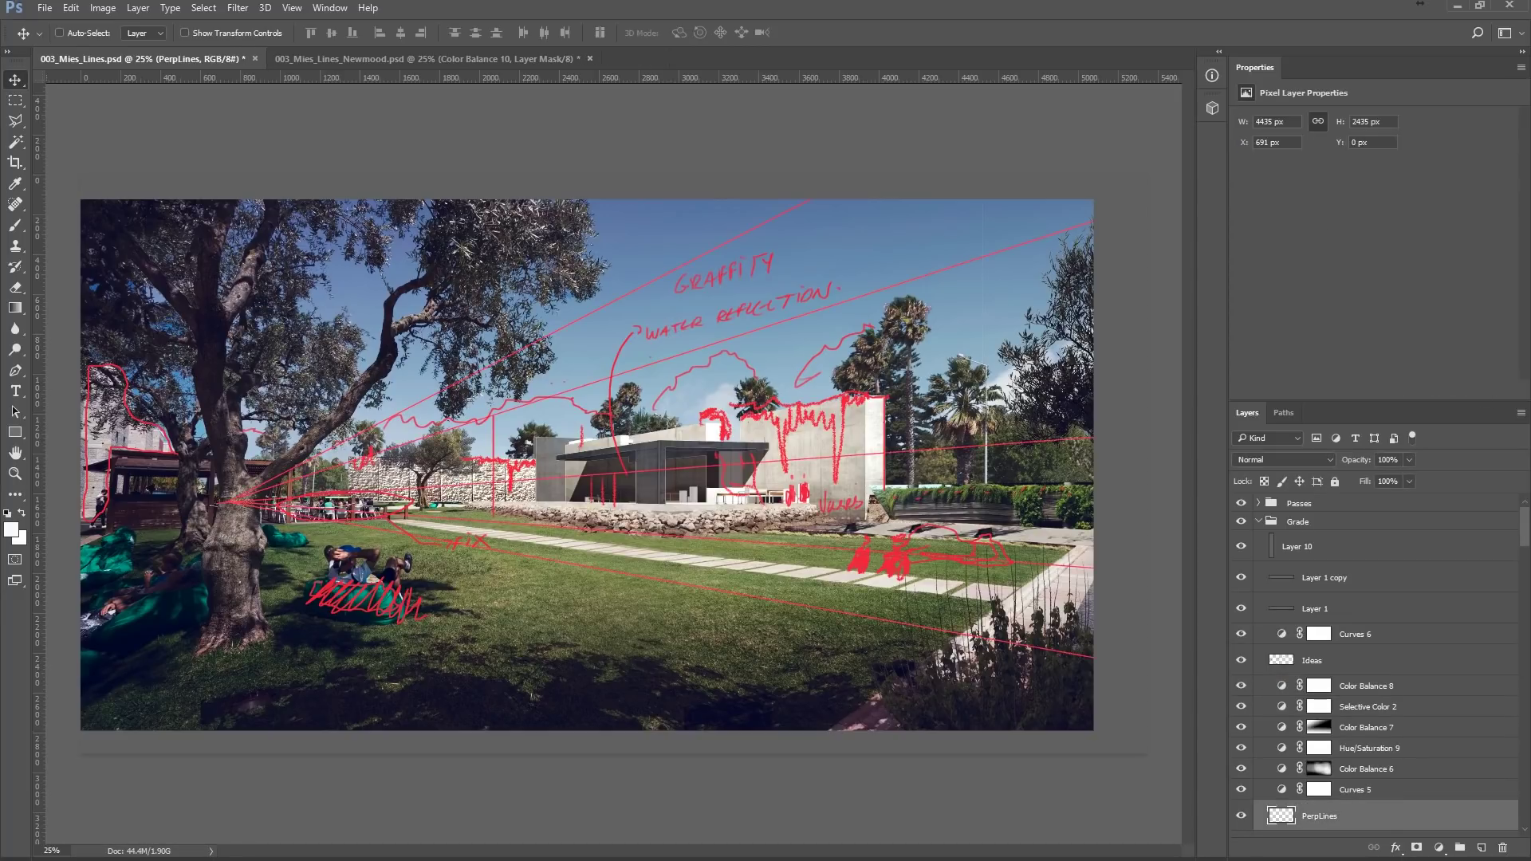
{"action": "key", "text": "ctrl+alt+z"}
{"action": "key", "text": "ctrl+alt+z"}
{"action": "key", "text": "ctrl+alt+z"}
{"action": "key", "text": "ctrl+alt+z"}
{"action": "key", "text": "ctrl+alt+z"}
{"action": "key", "text": "ctrl+alt+z"}
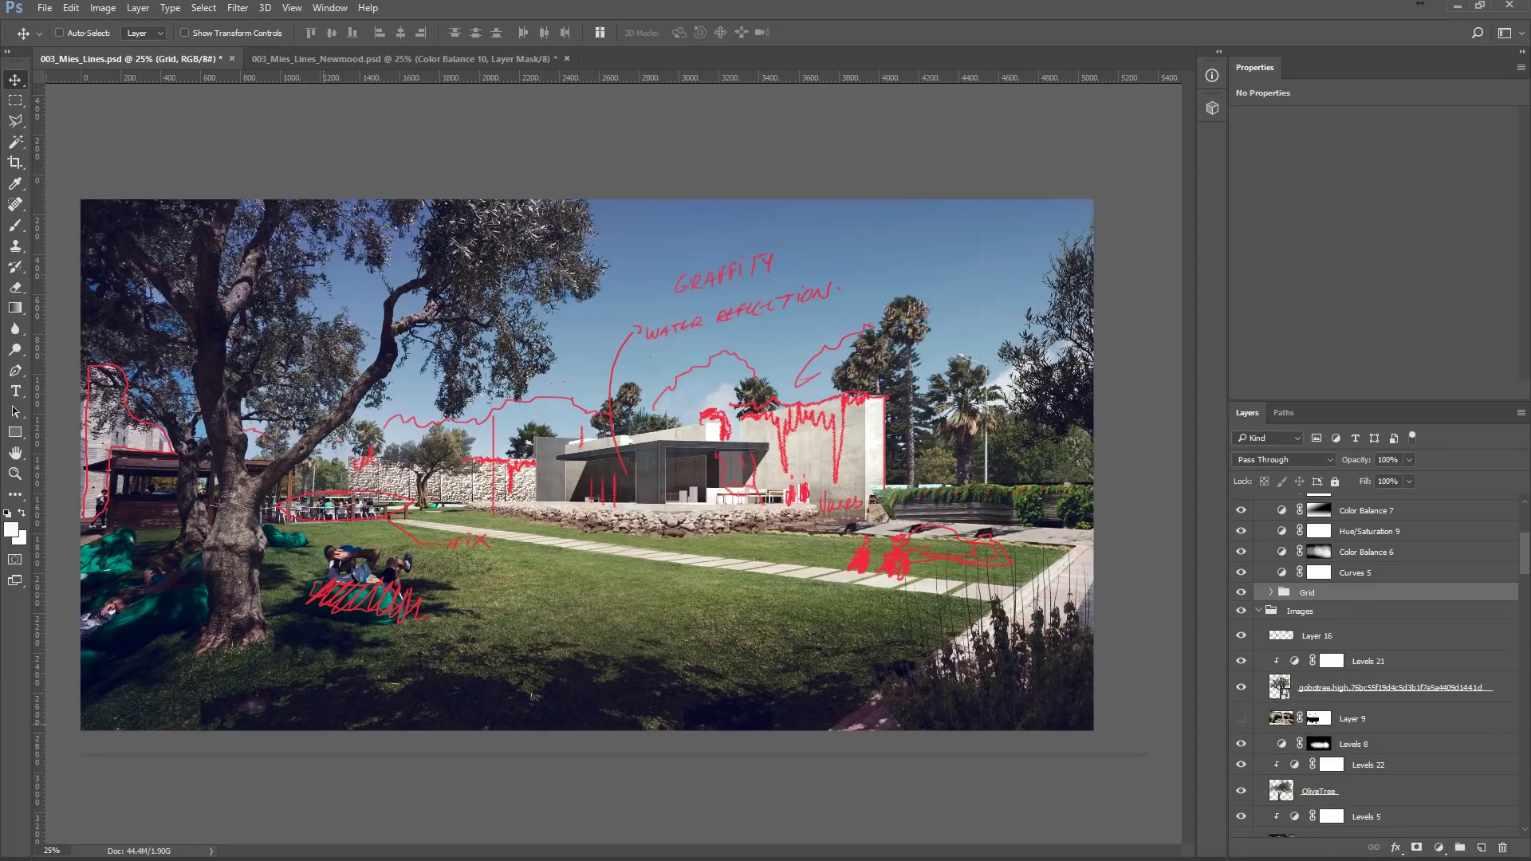
Step: Hide Layer 16 and the red Ideas notes, and select the FGImage layer for cleaning up around the olive tree
{"action": "key", "text": "ctrl+alt+z"}
{"action": "key", "text": "z"}
{"action": "key", "text": "ctrl+plus"}
{"action": "key", "text": "ctrl+plus"}
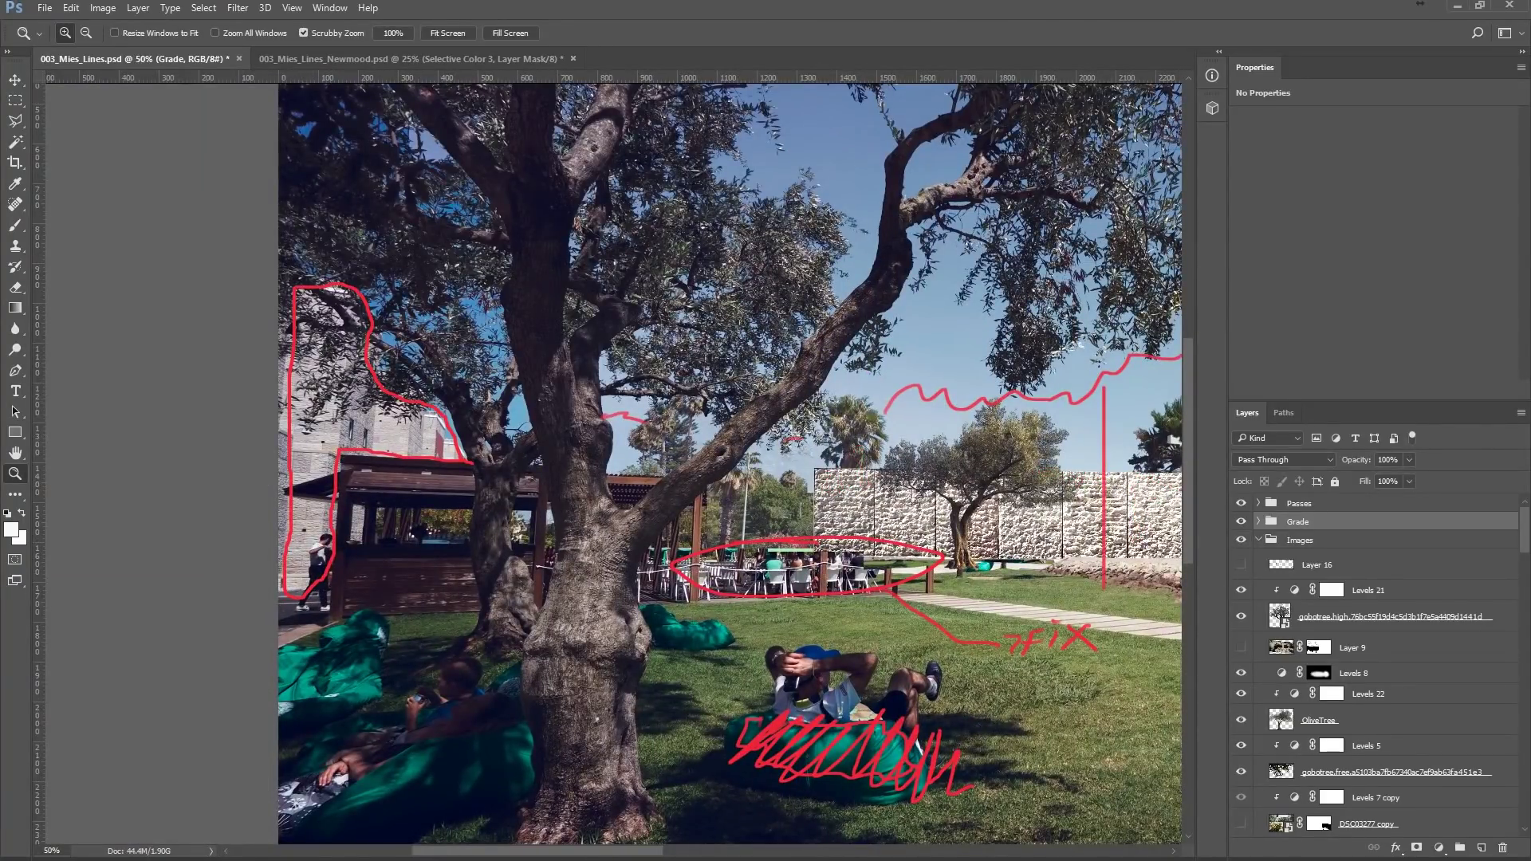
{"action": "key", "text": "ctrl+alt+z"}
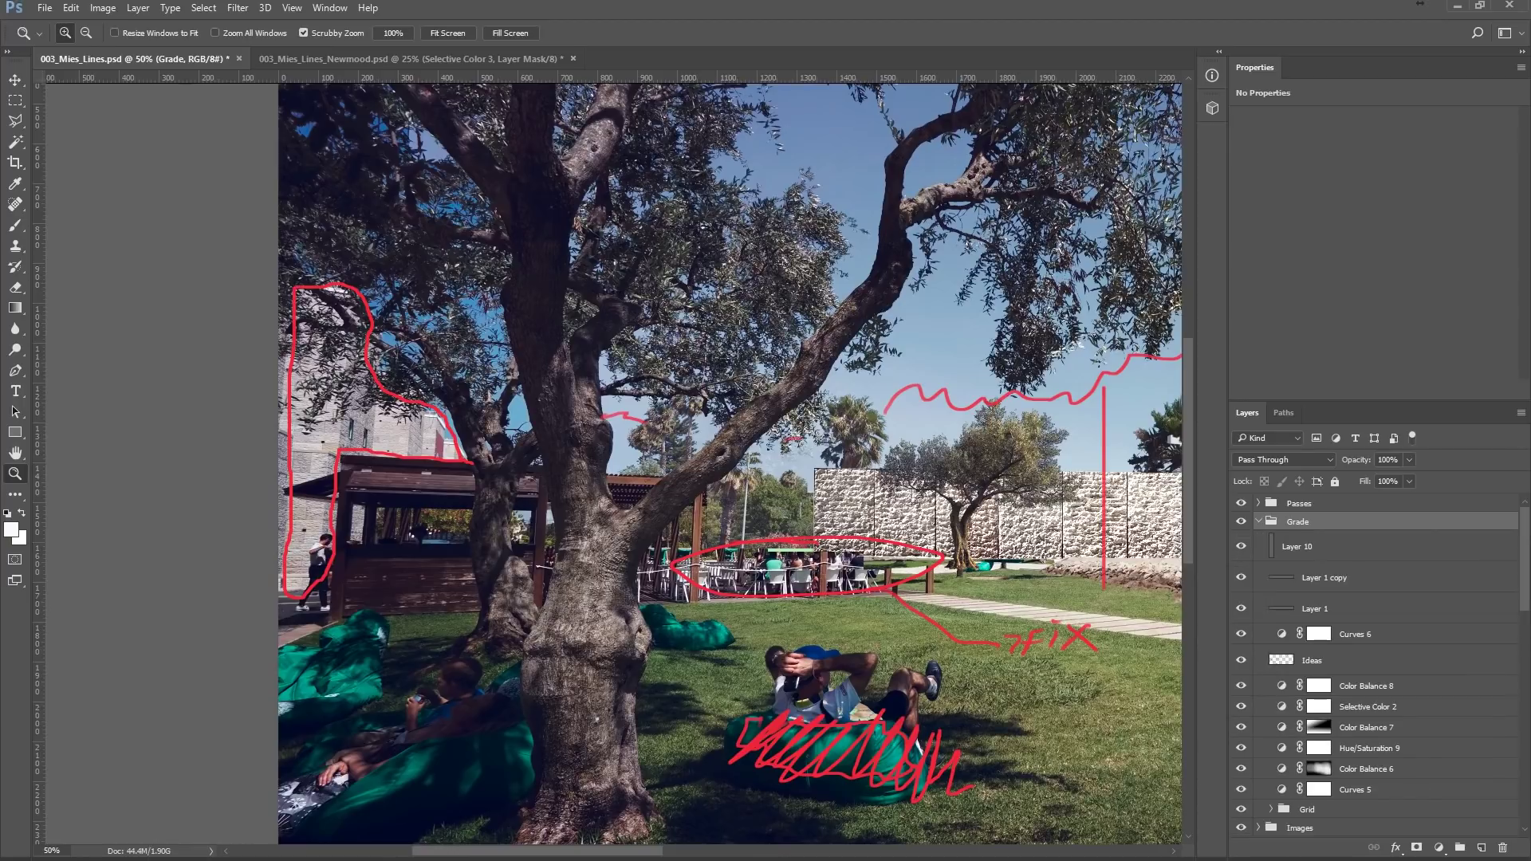
{"action": "key", "text": "ctrl+alt+z"}
{"action": "key", "text": "ctrl+alt+z"}
{"action": "key", "text": "w"}
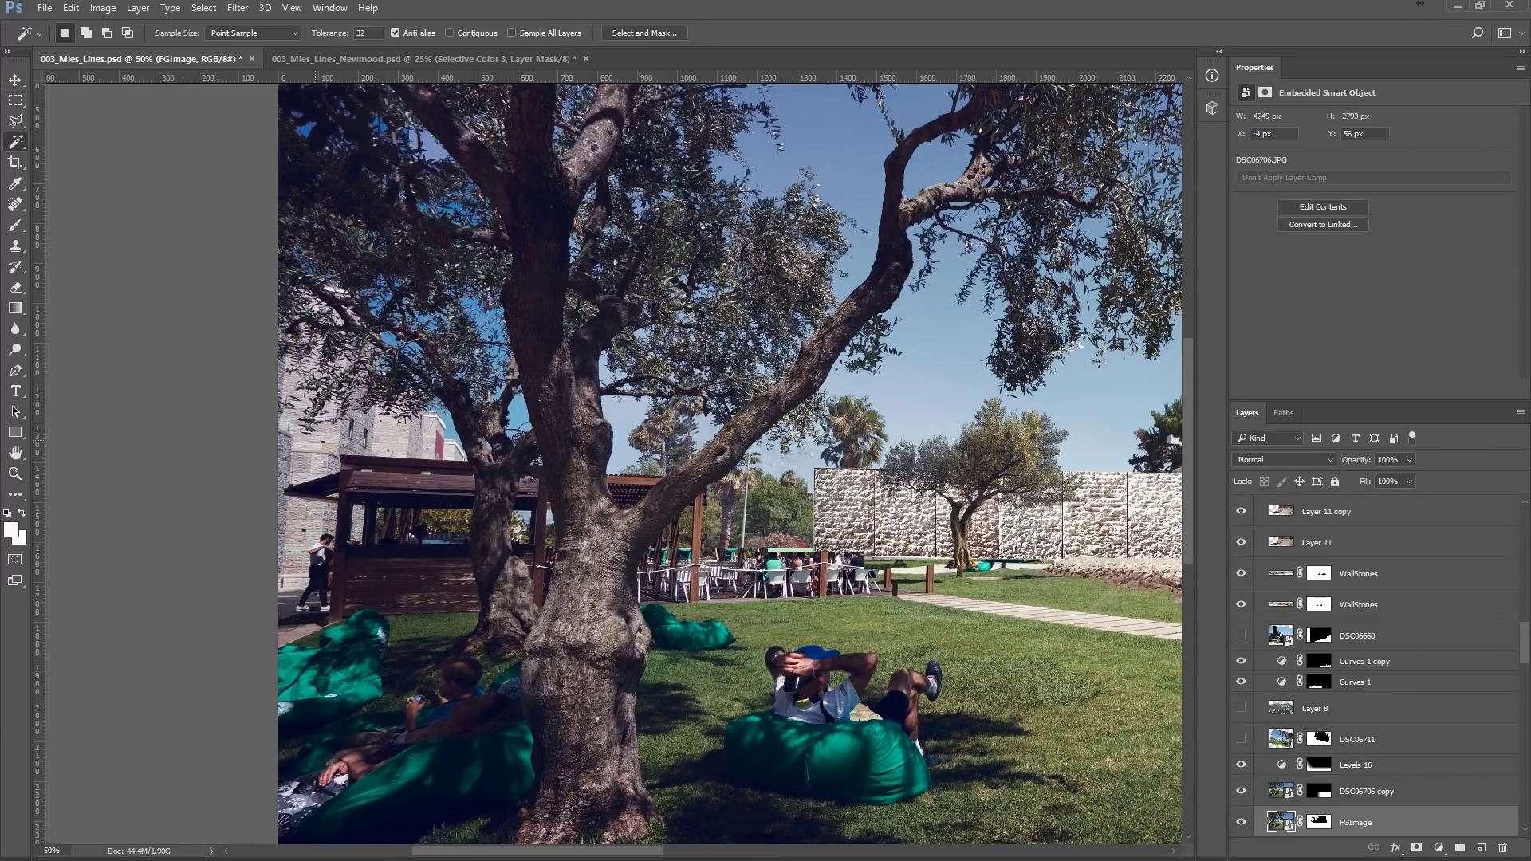
Step: Select the pale building tones in FGImage with the Magic Wand at tolerance 32 and paint them out of its layer mask
{"action": "key", "text": "ctrl+alt+z"}
{"action": "key", "text": "ctrl+alt+z"}
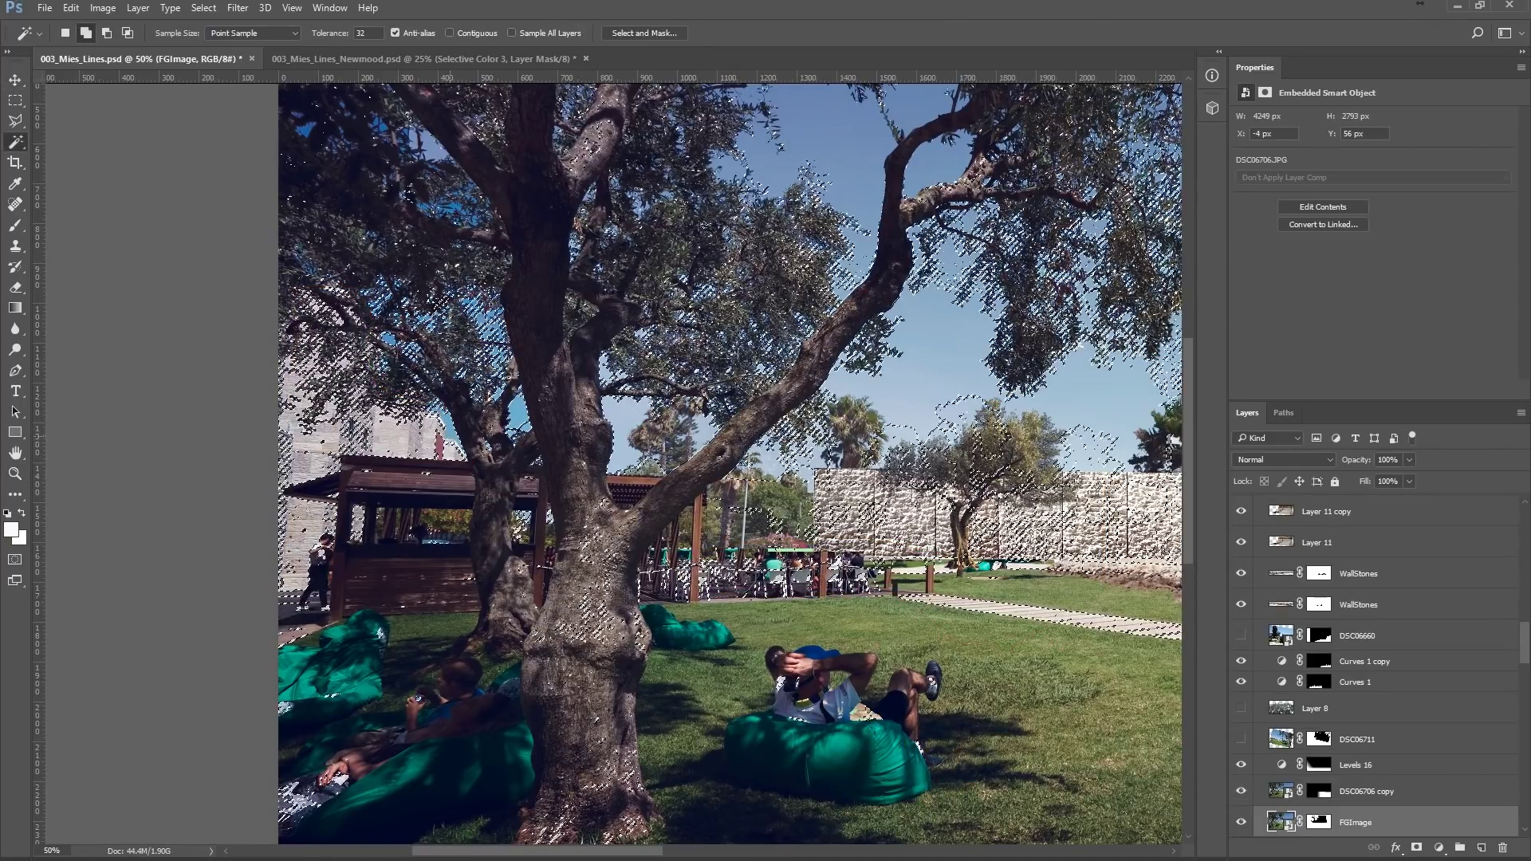
{"action": "key", "text": "ctrl+alt+z"}
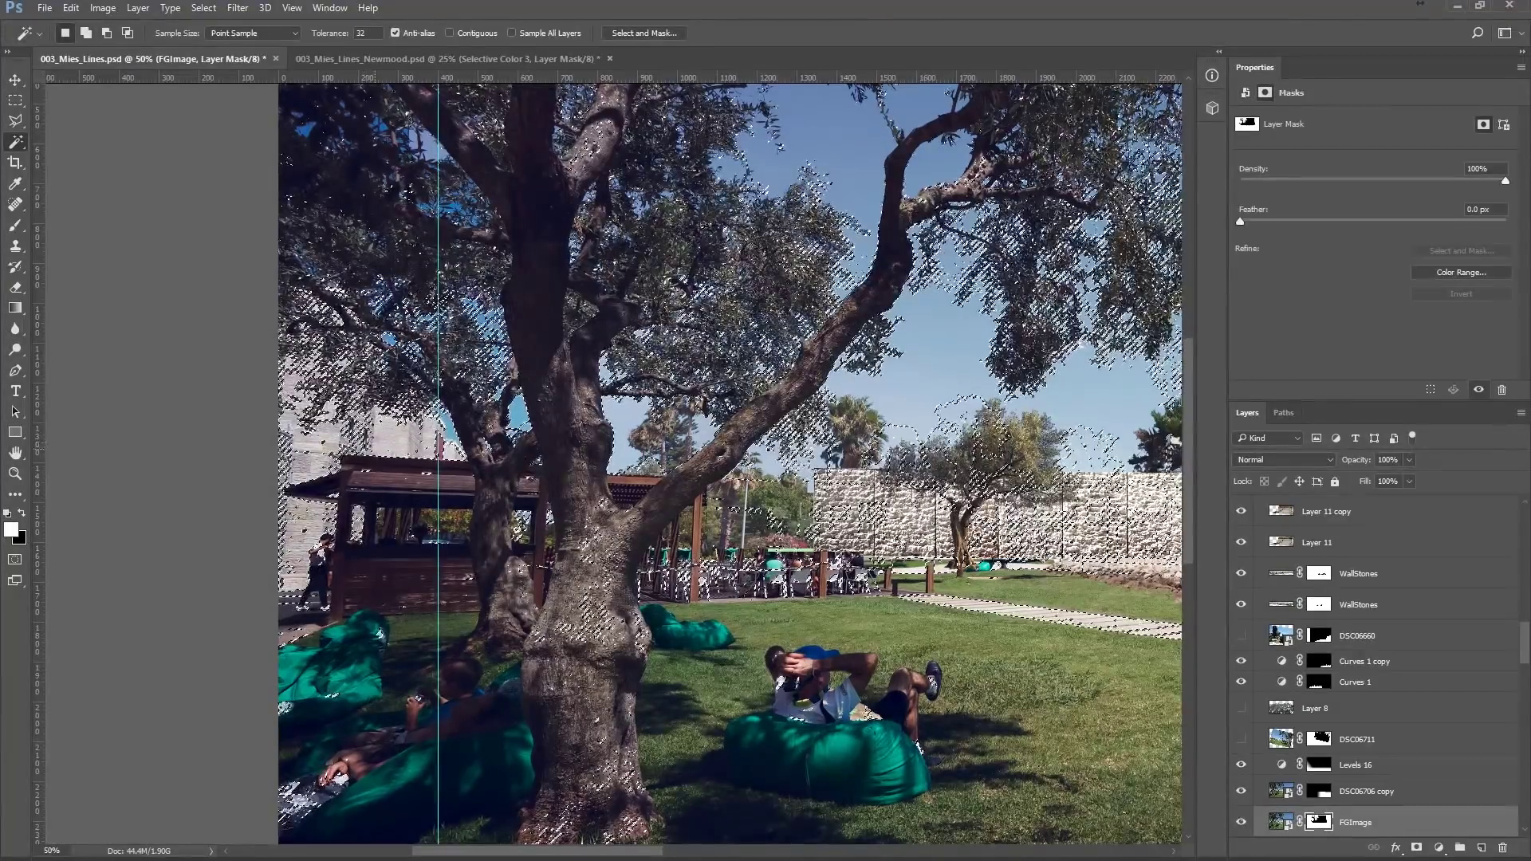
{"action": "key", "text": "b"}
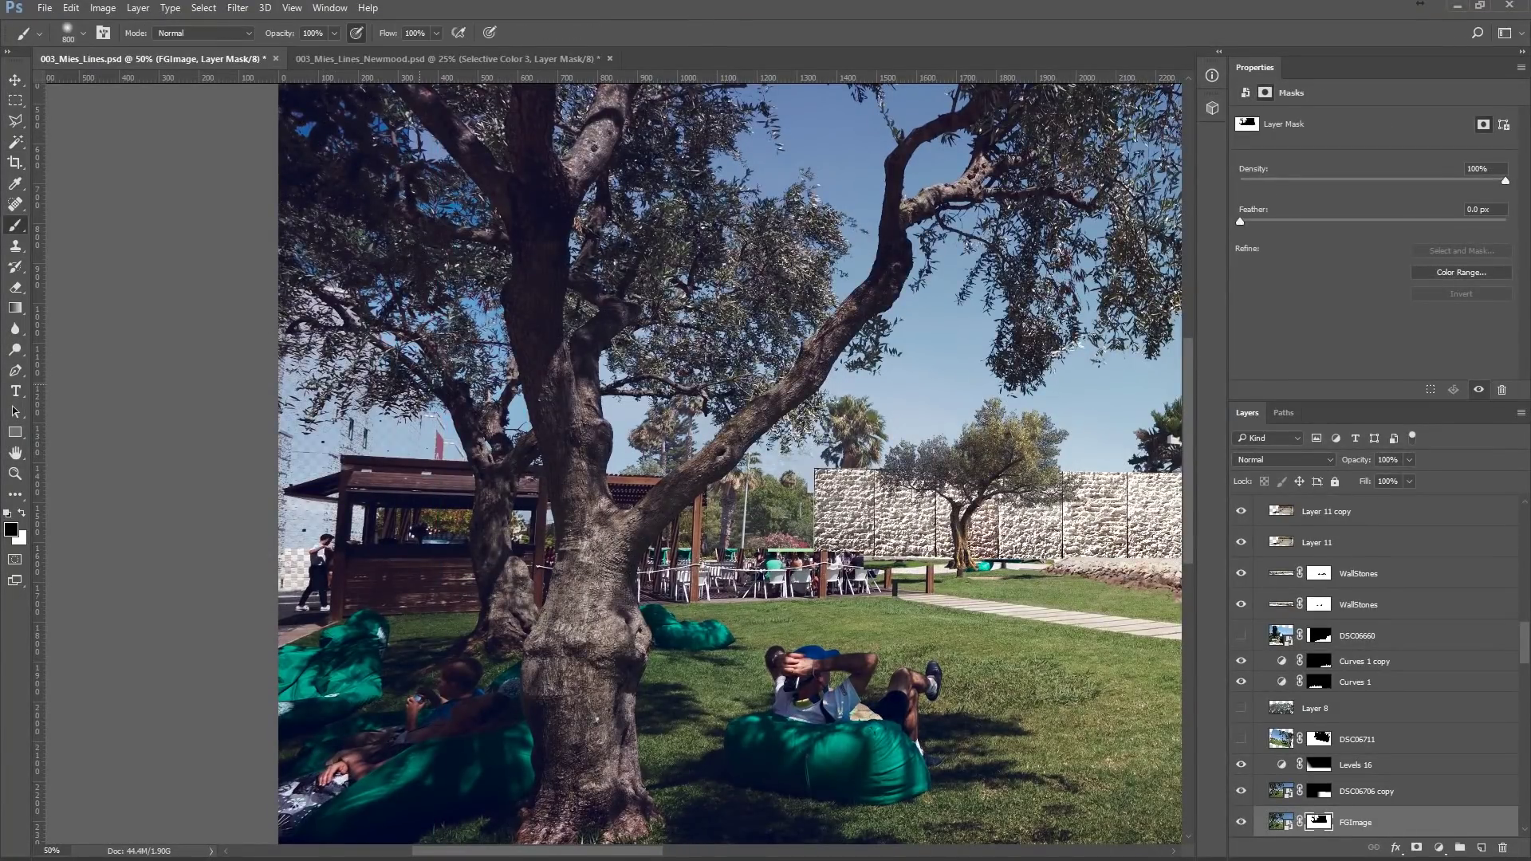
Step: Reselect the light sky gaps throughout the olive tree's canopy with the Magic Wand for further mask painting
{"action": "scroll", "coordinate": [729, 462], "scroll_direction": "up", "scroll_amount": 5}
{"action": "key", "text": "w"}
{"action": "left_click", "coordinate": [797, 319]}
{"action": "key", "text": "b"}
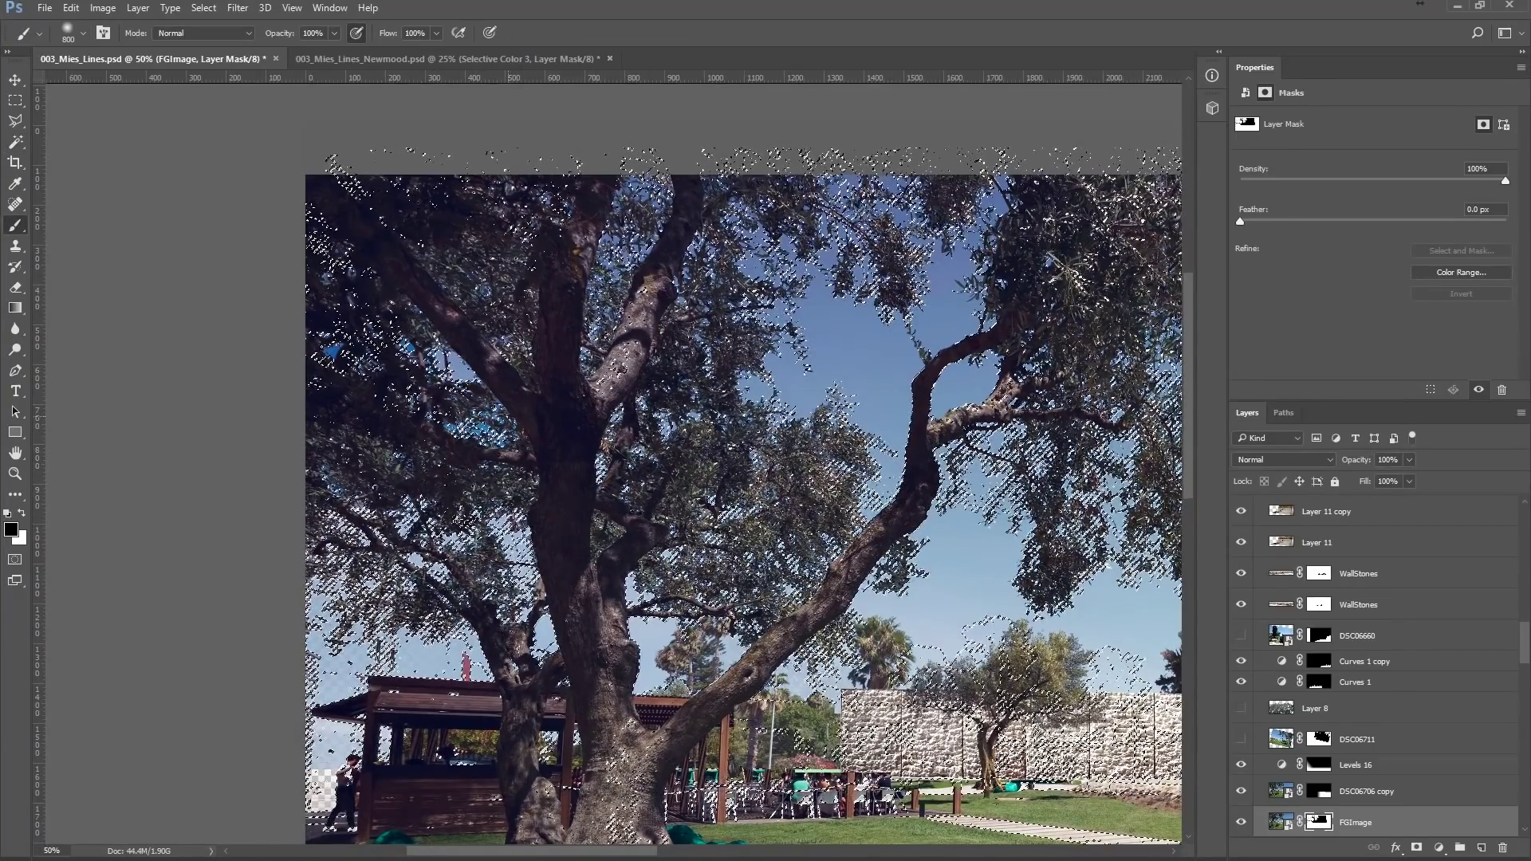
{"action": "key", "text": "ctrl+g"}
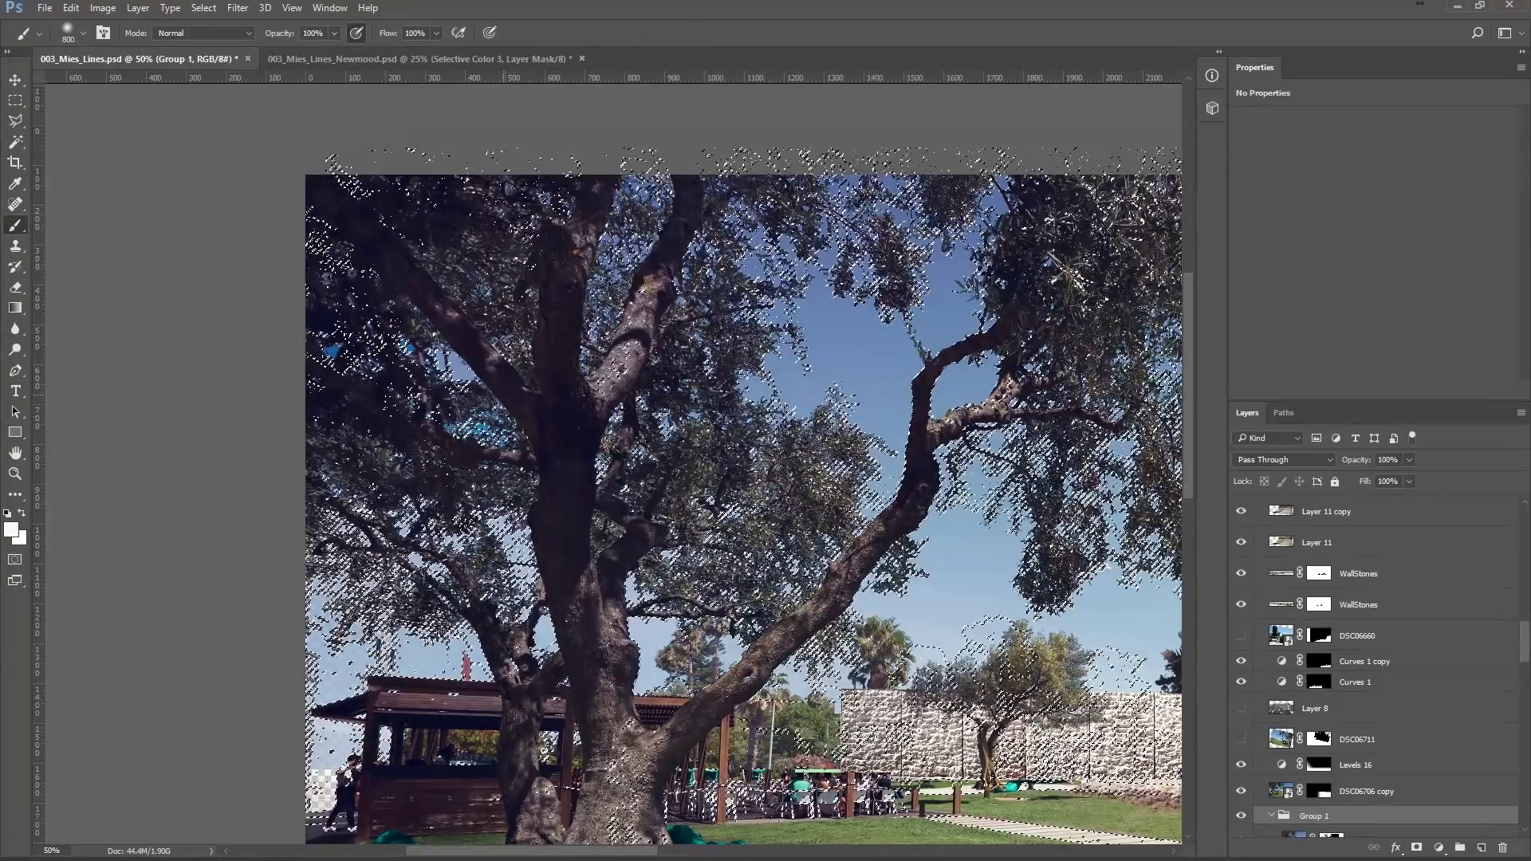
{"action": "key", "text": "ctrl+alt+z"}
{"action": "key", "text": "ctrl+alt+z"}
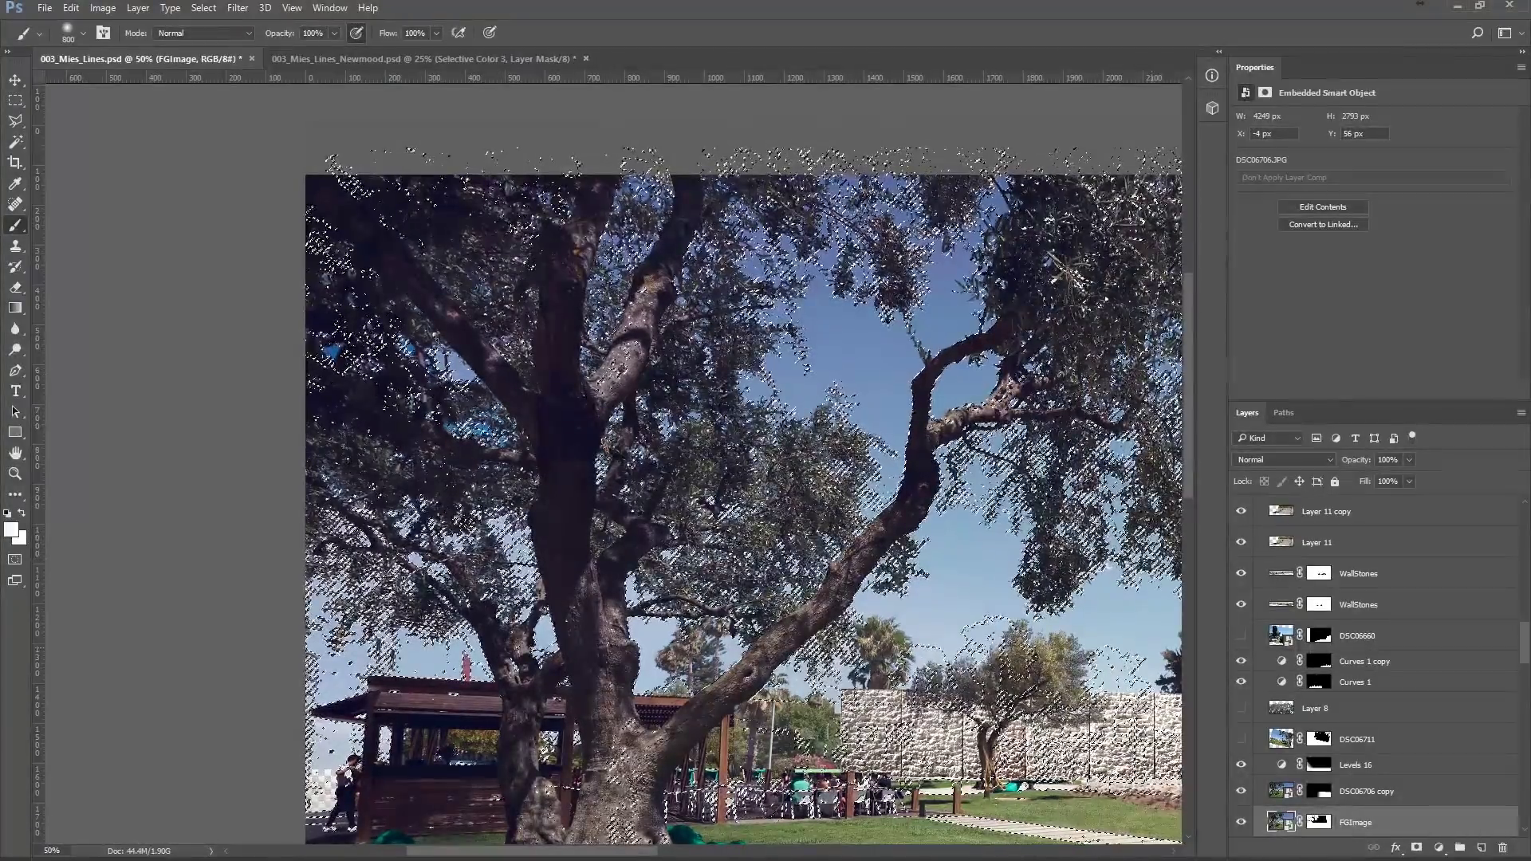
Step: Add the bright blue gaps beside the olive trunk to the selection and paint them out of the FGImage mask
{"action": "key", "text": "ctrl+comma"}
{"action": "key", "text": "ctrl+backslash"}
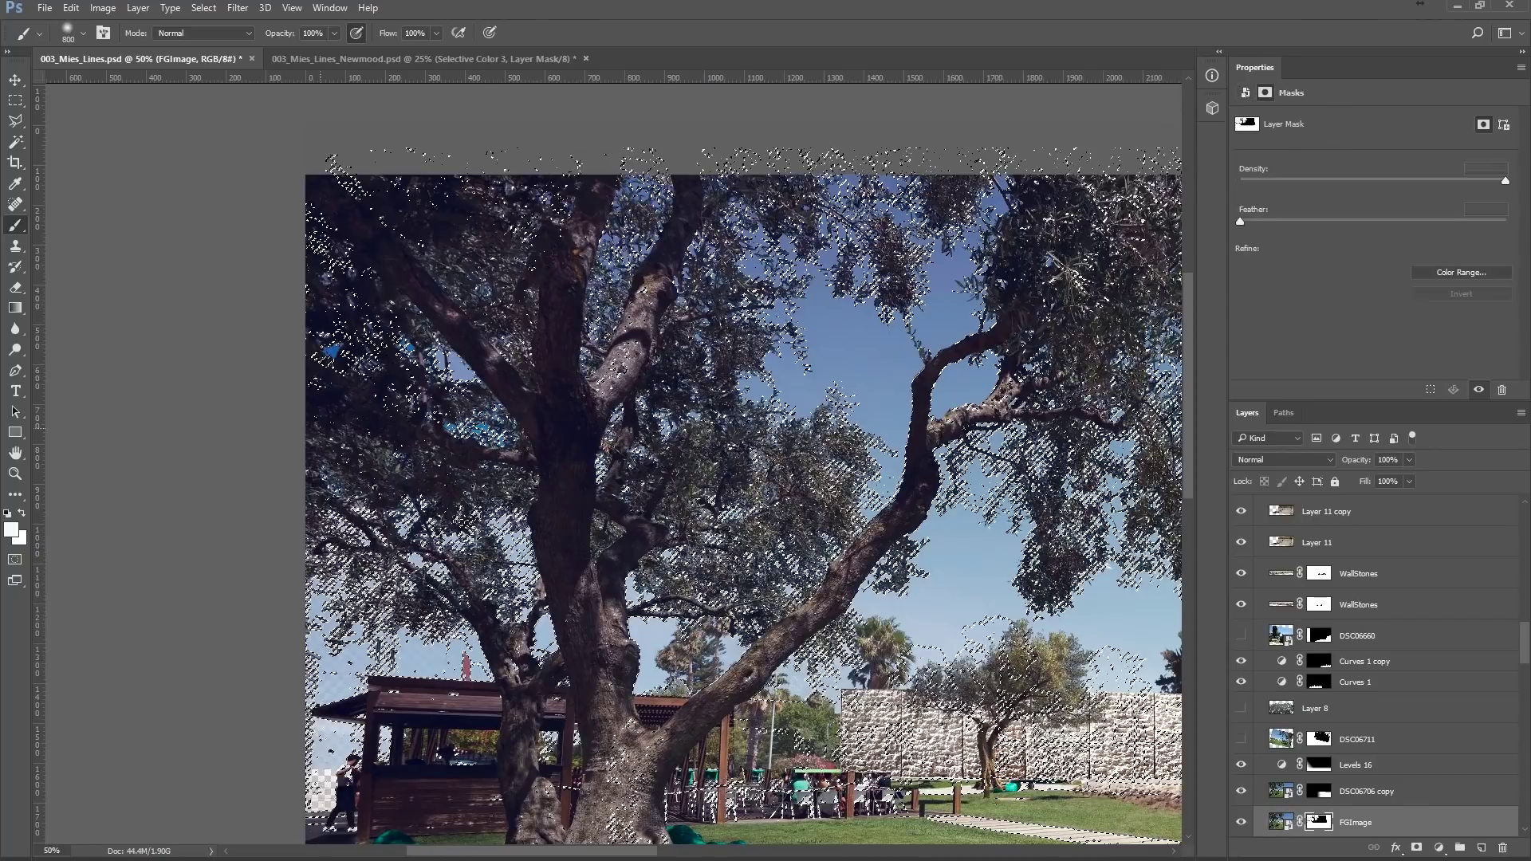
{"action": "key", "text": "z"}
{"action": "left_click_drag", "start_coordinate": [486, 415], "coordinate": [542, 414]}
{"action": "key", "text": "w"}
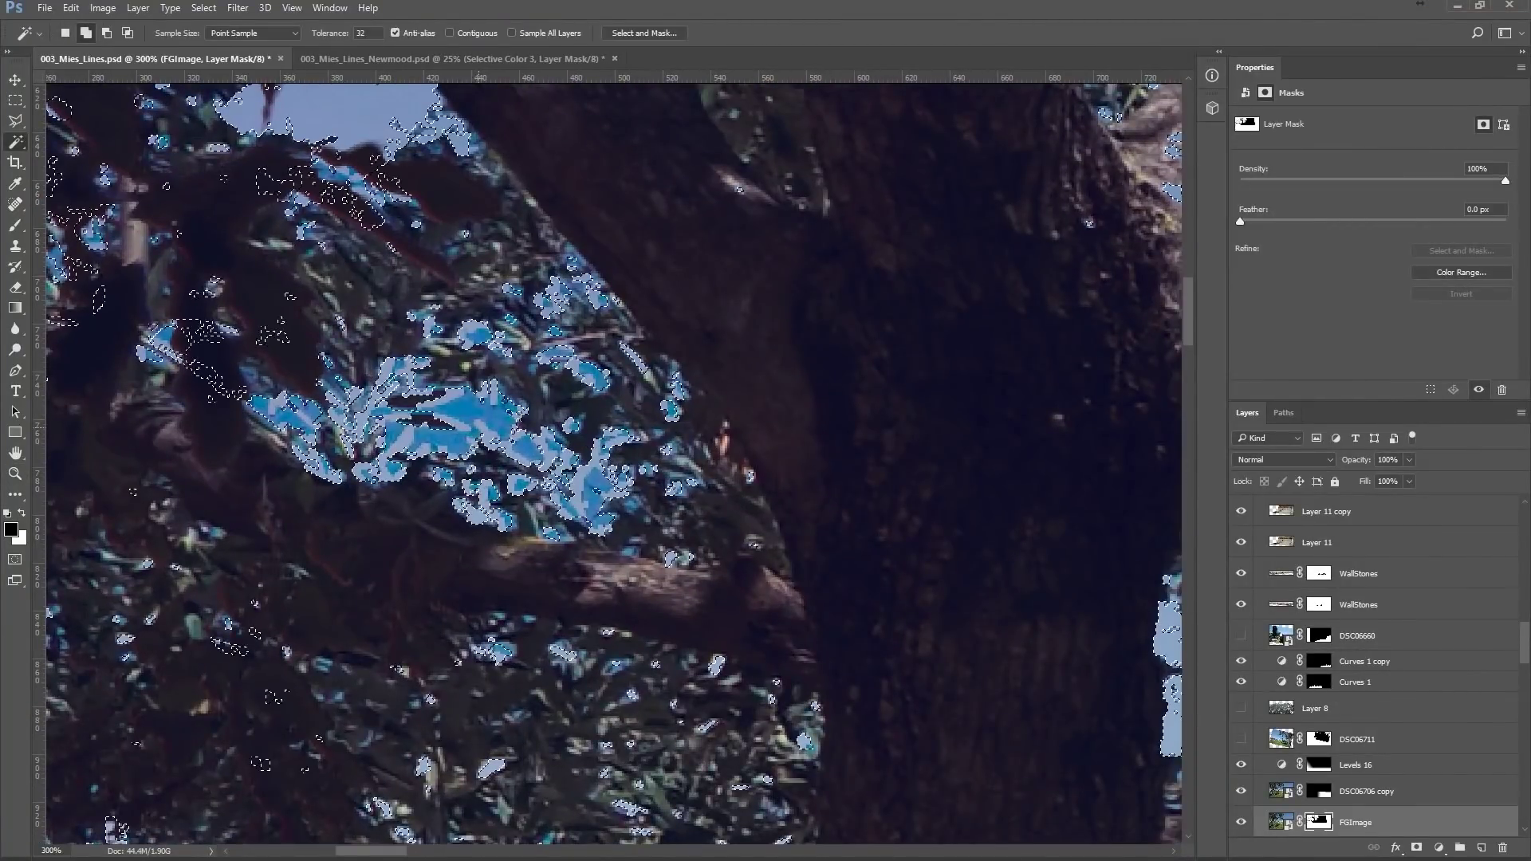
{"action": "key", "text": "b"}
{"action": "key", "text": "ctrl+minus"}
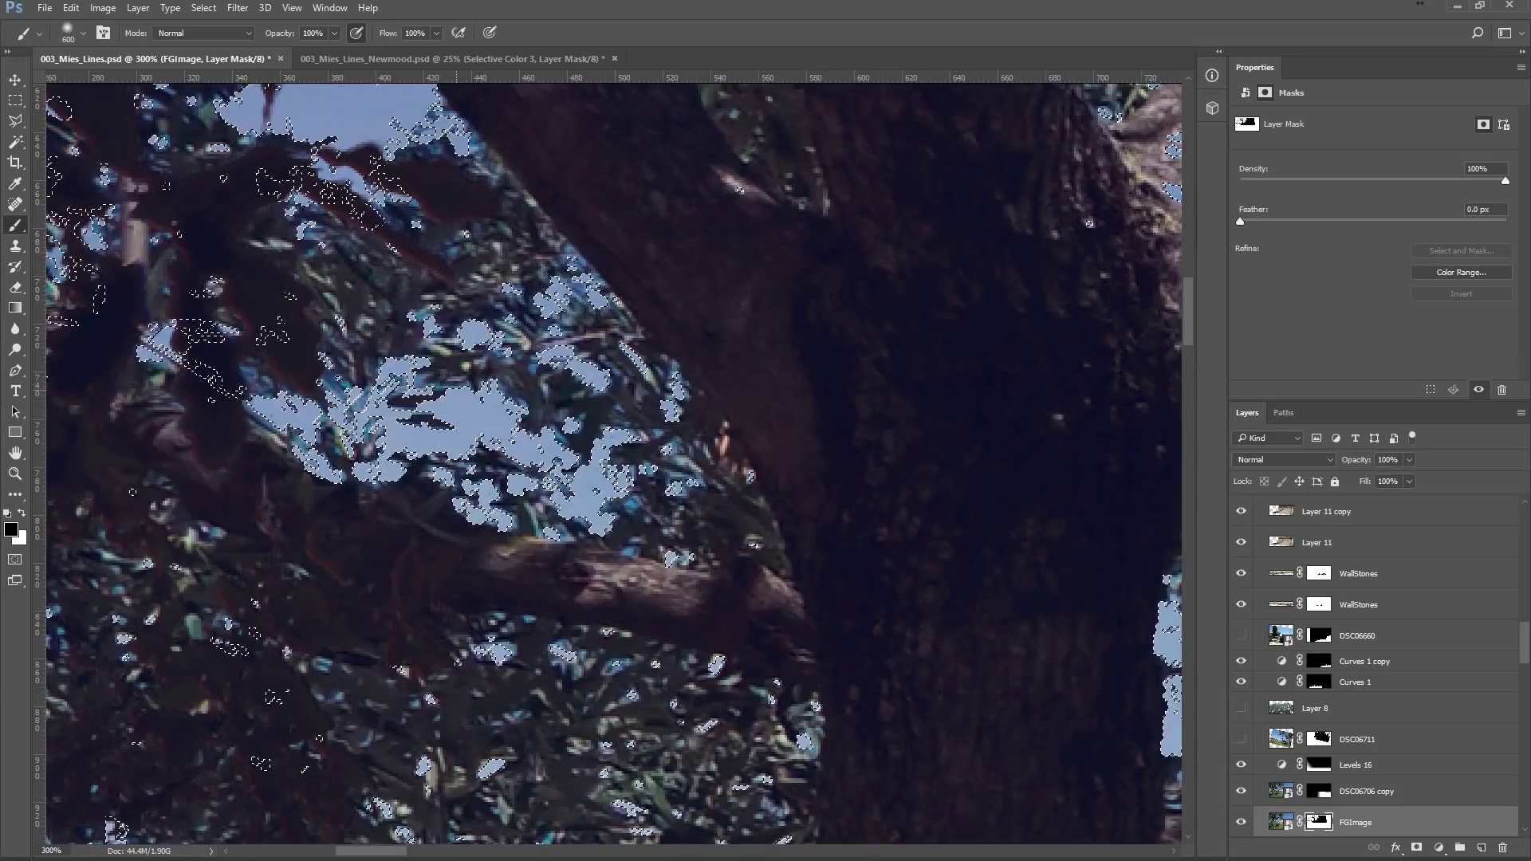
Step: Paint the remaining sky patches in the olive tree's foliage out of the FGImage mask with a 200 px brush
{"action": "key", "text": "z"}
{"action": "key", "text": "ctrl+minus"}
{"action": "key", "text": "ctrl+minus"}
{"action": "key", "text": "ctrl+minus"}
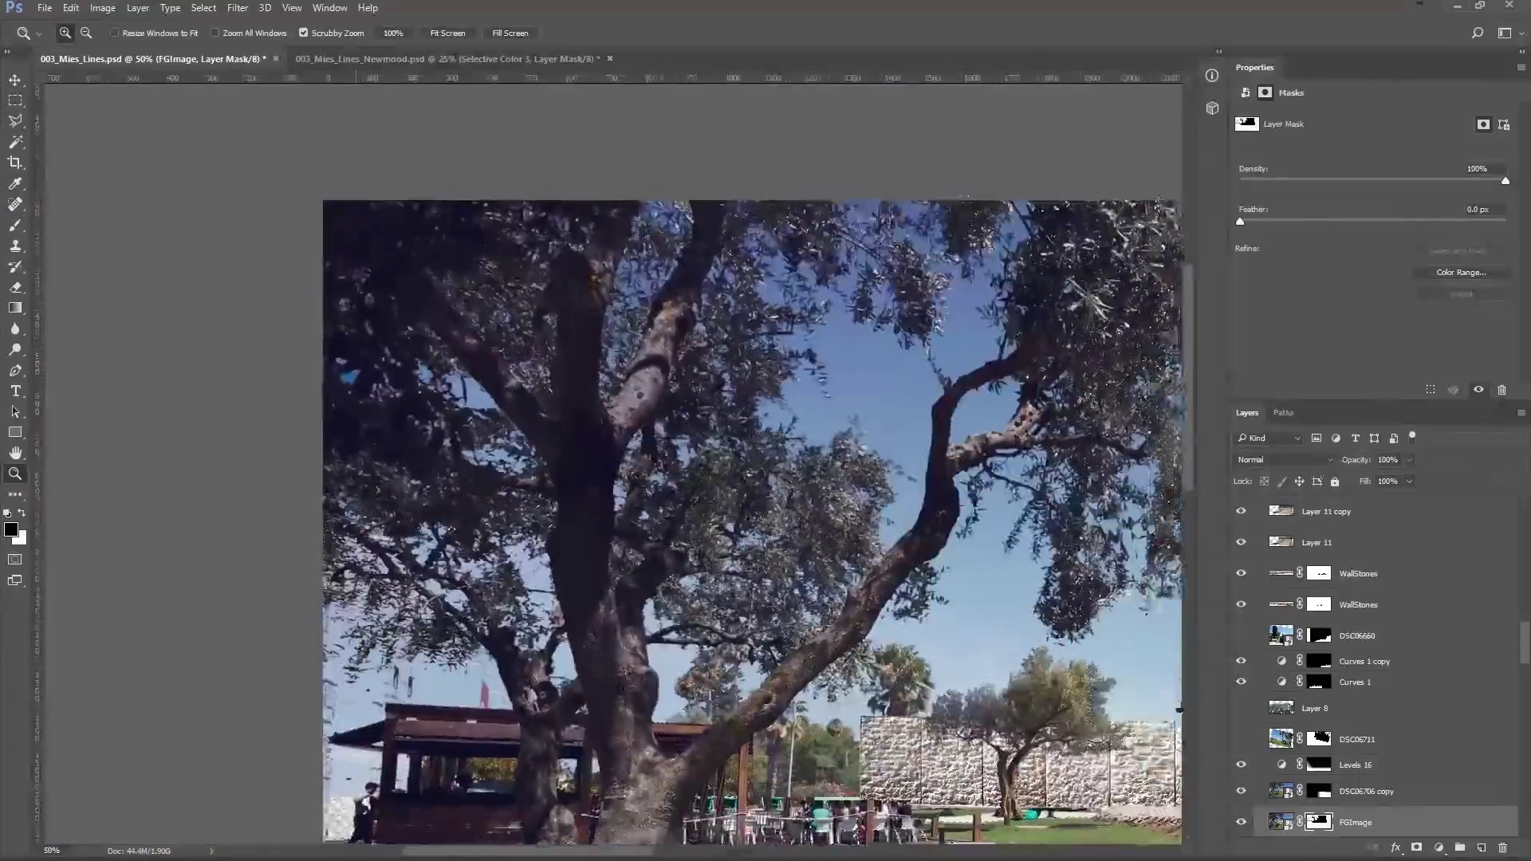
{"action": "key", "text": "ctrl+plus"}
{"action": "key", "text": "b"}
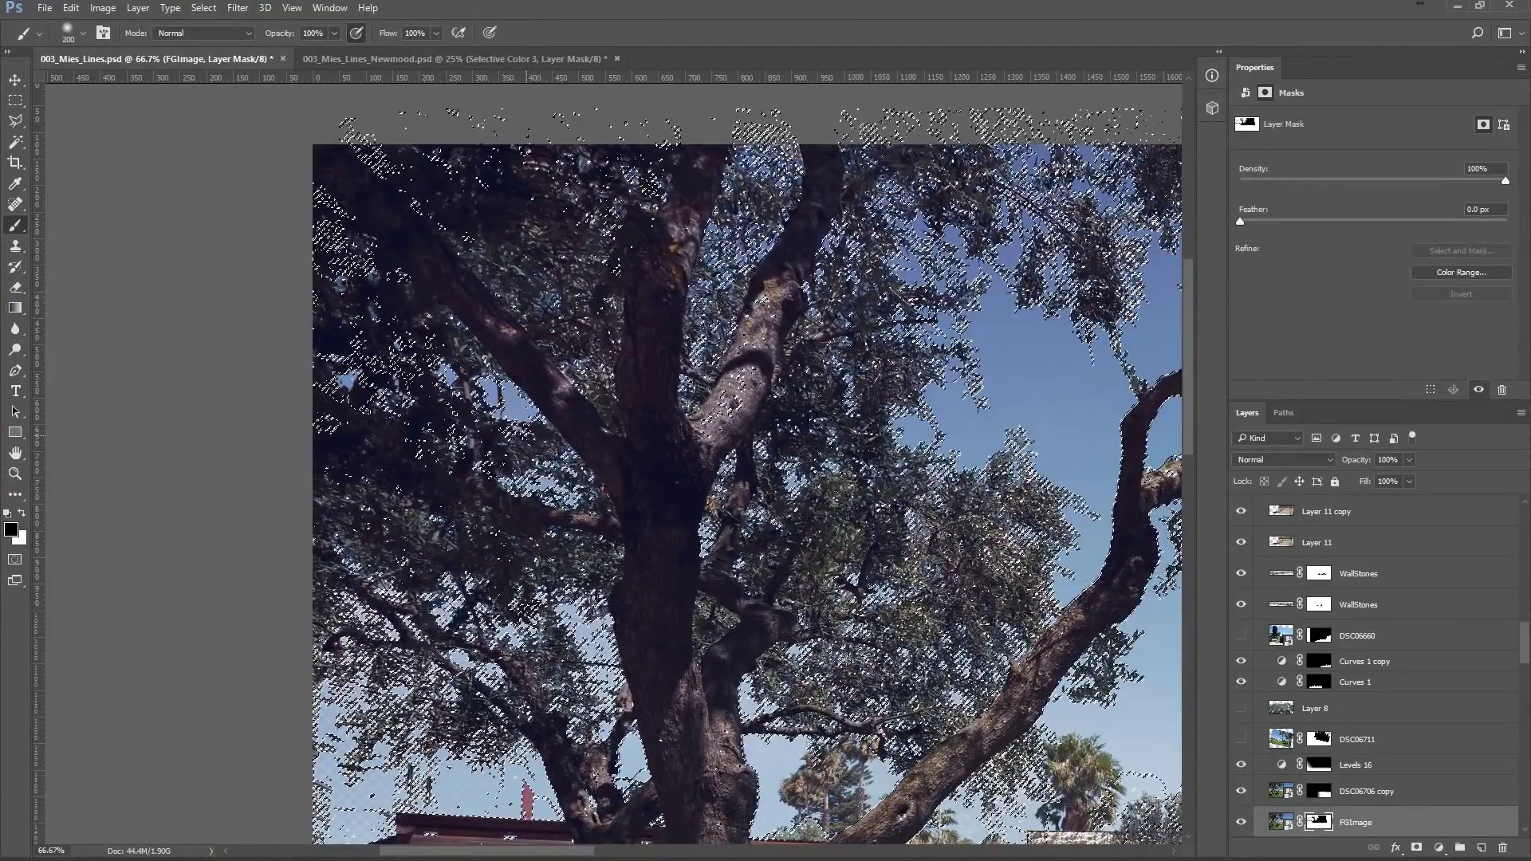
{"action": "left_click_drag", "start_coordinate": [718, 558], "coordinate": [631, 275]}
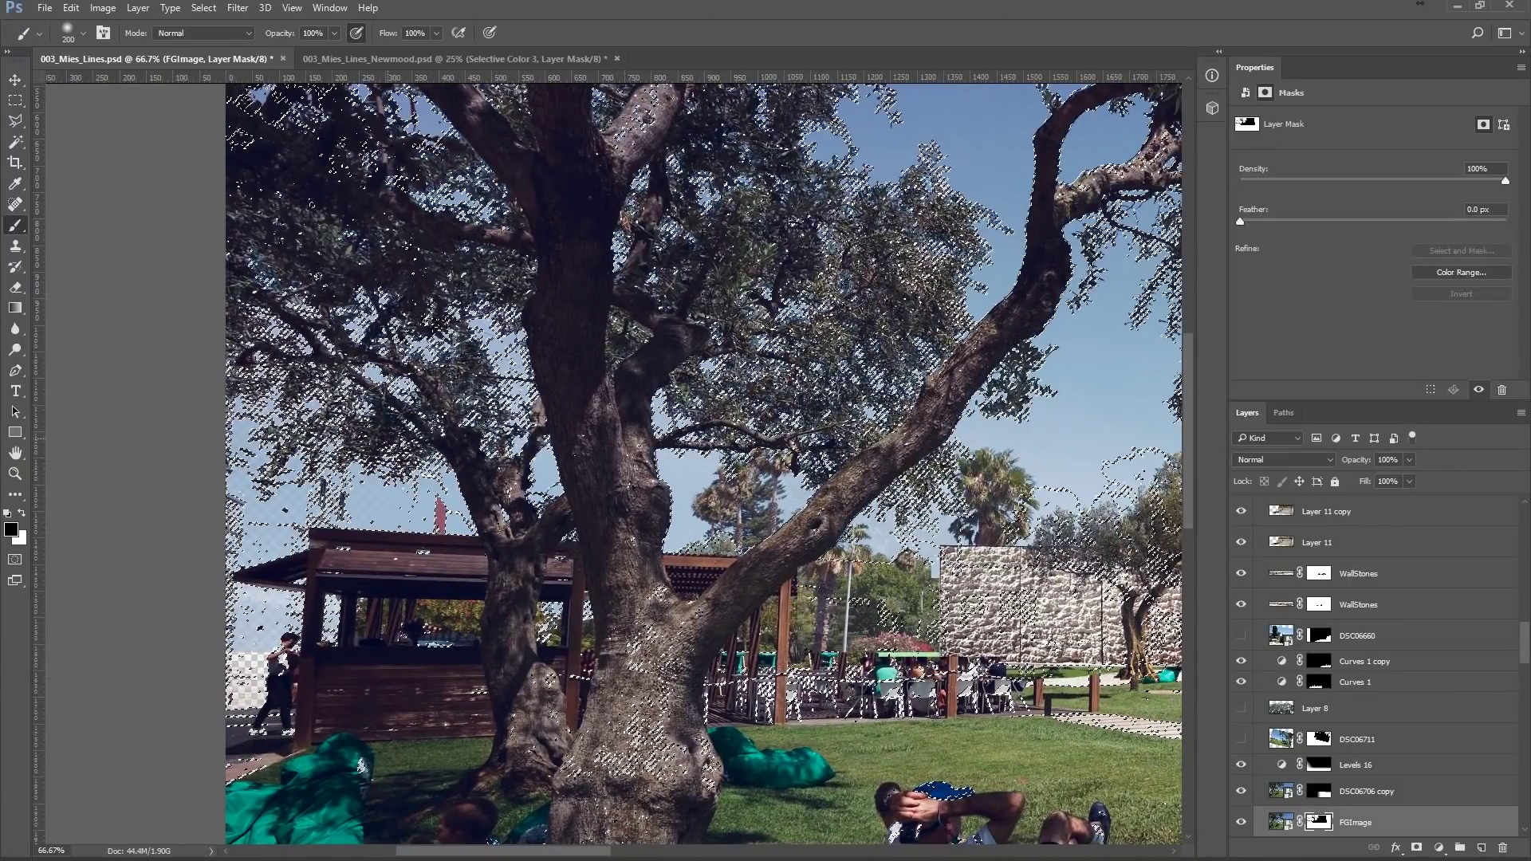
{"action": "key", "text": "z"}
{"action": "key", "text": "ctrl+minus"}
{"action": "key", "text": "ctrl+minus"}
{"action": "key", "text": "ctrl+minus"}
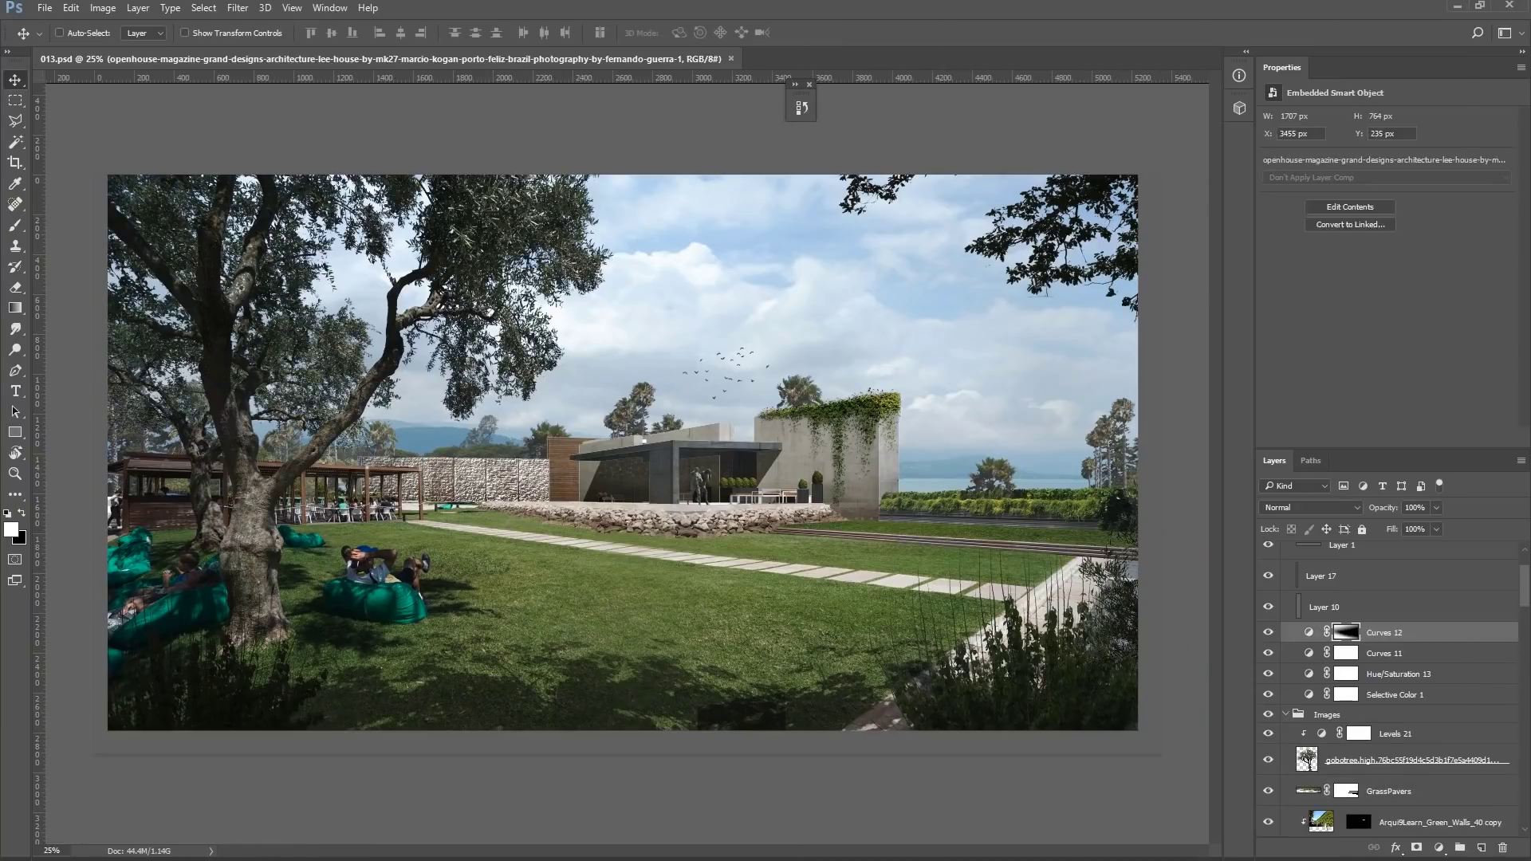
Step: Try the DSCF6887 photo as a new sky above DSCF6593 in 013.psd, moving it about 950 px right and 453 px up
{"action": "scroll", "coordinate": [1387, 686], "scroll_direction": "up", "scroll_amount": 5}
{"action": "left_click", "coordinate": [1351, 757]}
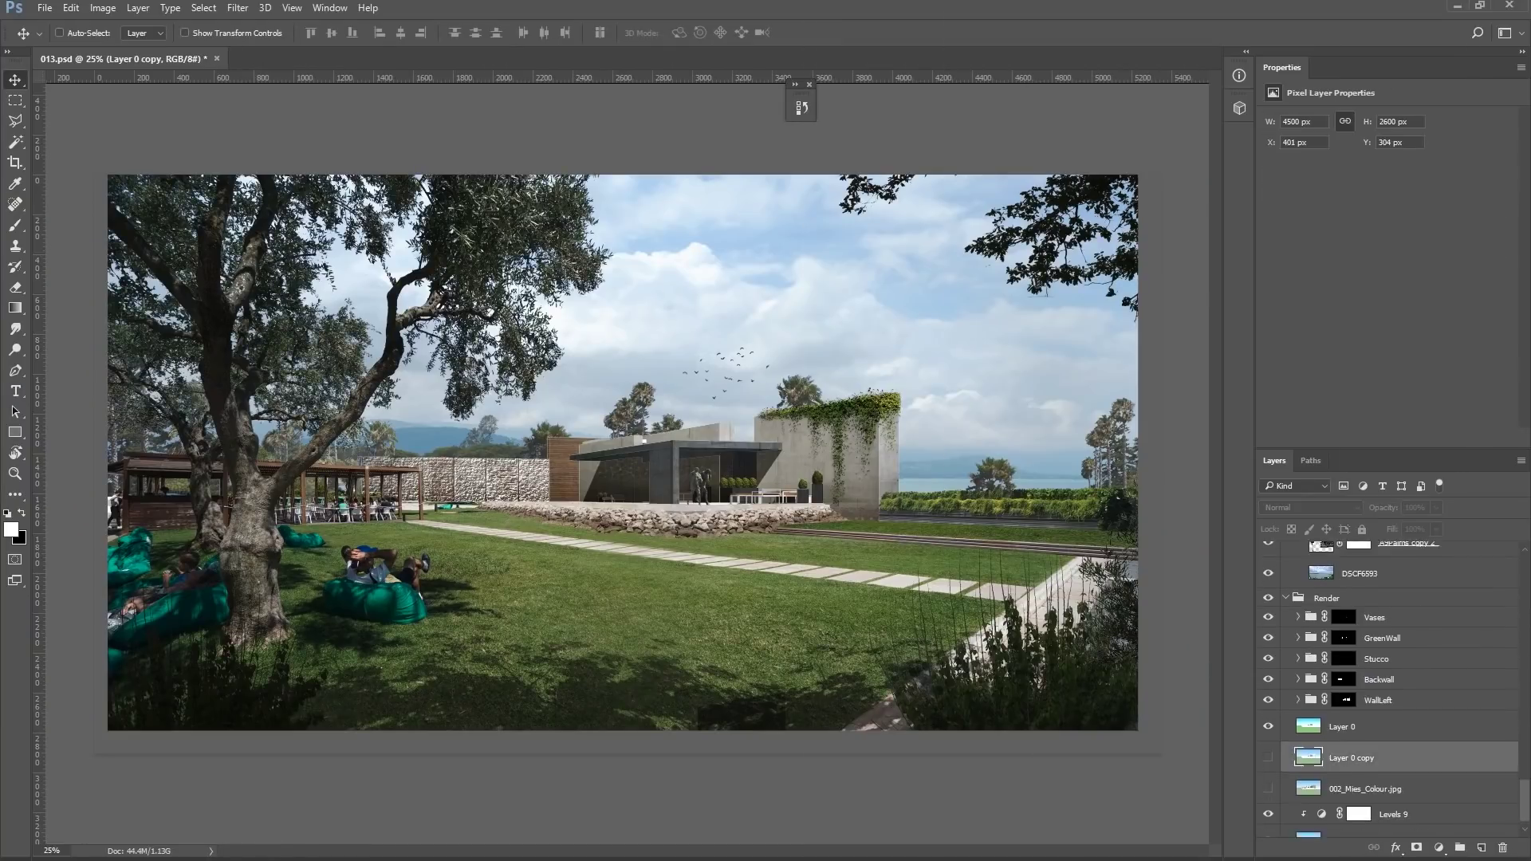
{"action": "left_click", "coordinate": [1359, 573]}
{"action": "scroll", "coordinate": [1387, 685], "scroll_direction": "up", "scroll_amount": 3}
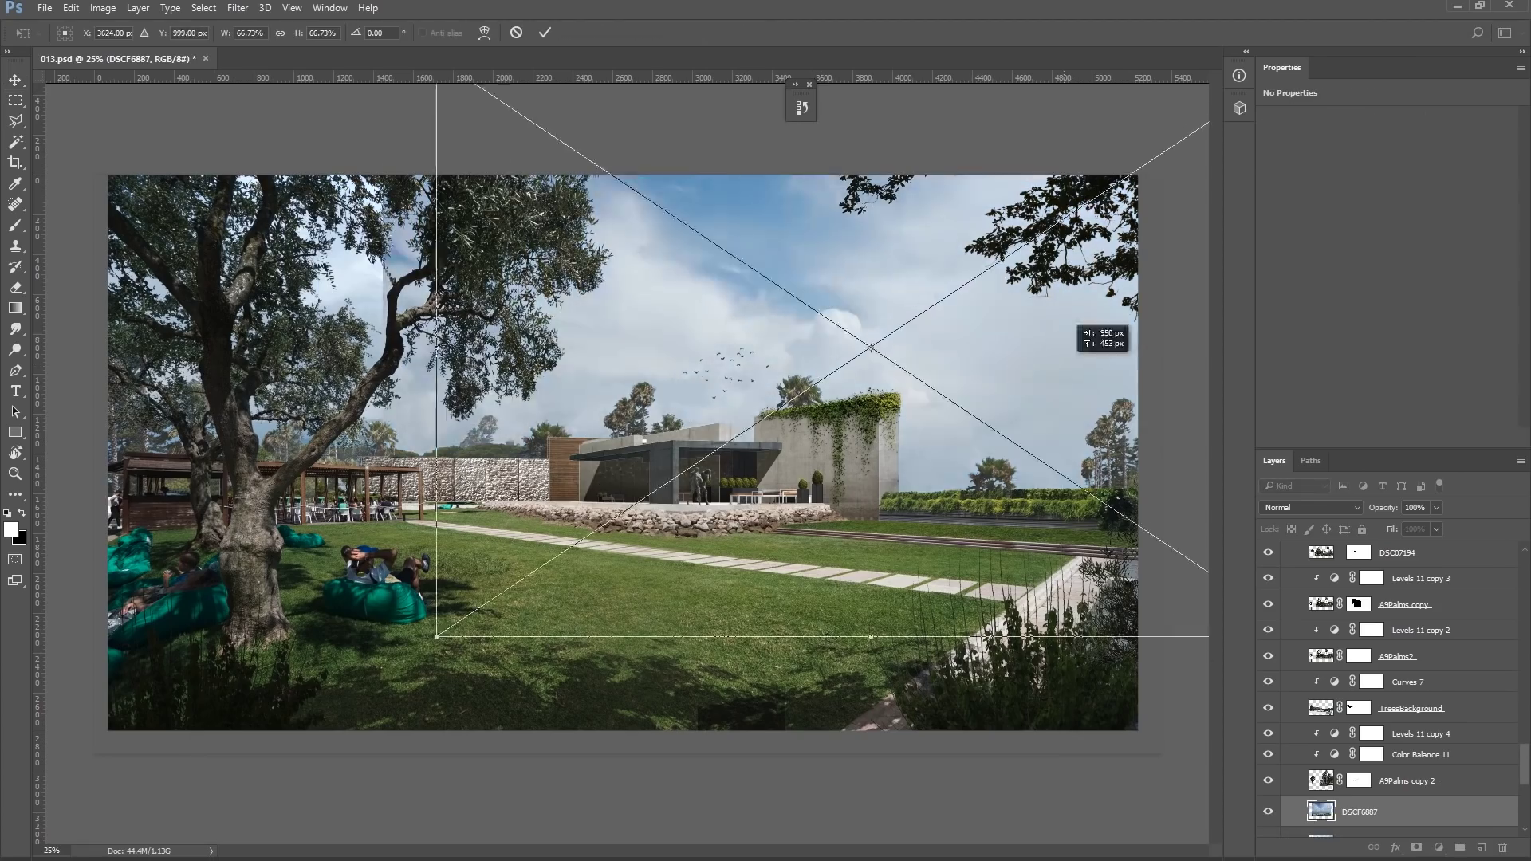
Step: Switch to Bridge, browse the 20170130_Thailand photos and try placing DSCF6887.JPG as an alternative sky at 66.73% scale
{"action": "key", "text": "alt+Tab"}
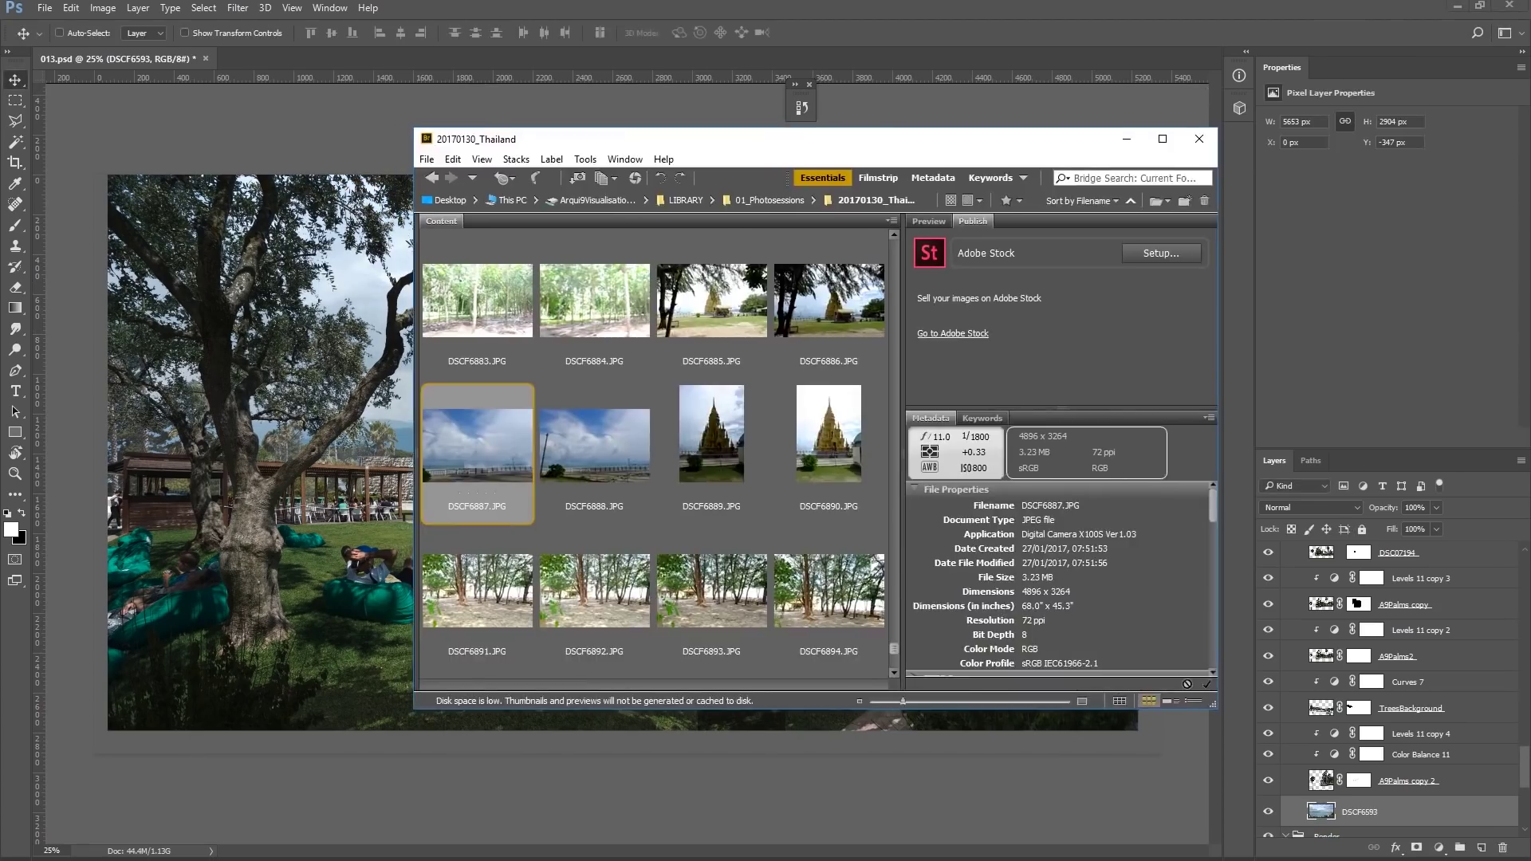
{"action": "scroll", "coordinate": [602, 454], "scroll_direction": "down", "scroll_amount": 2}
{"action": "scroll", "coordinate": [602, 454], "scroll_direction": "up", "scroll_amount": 2}
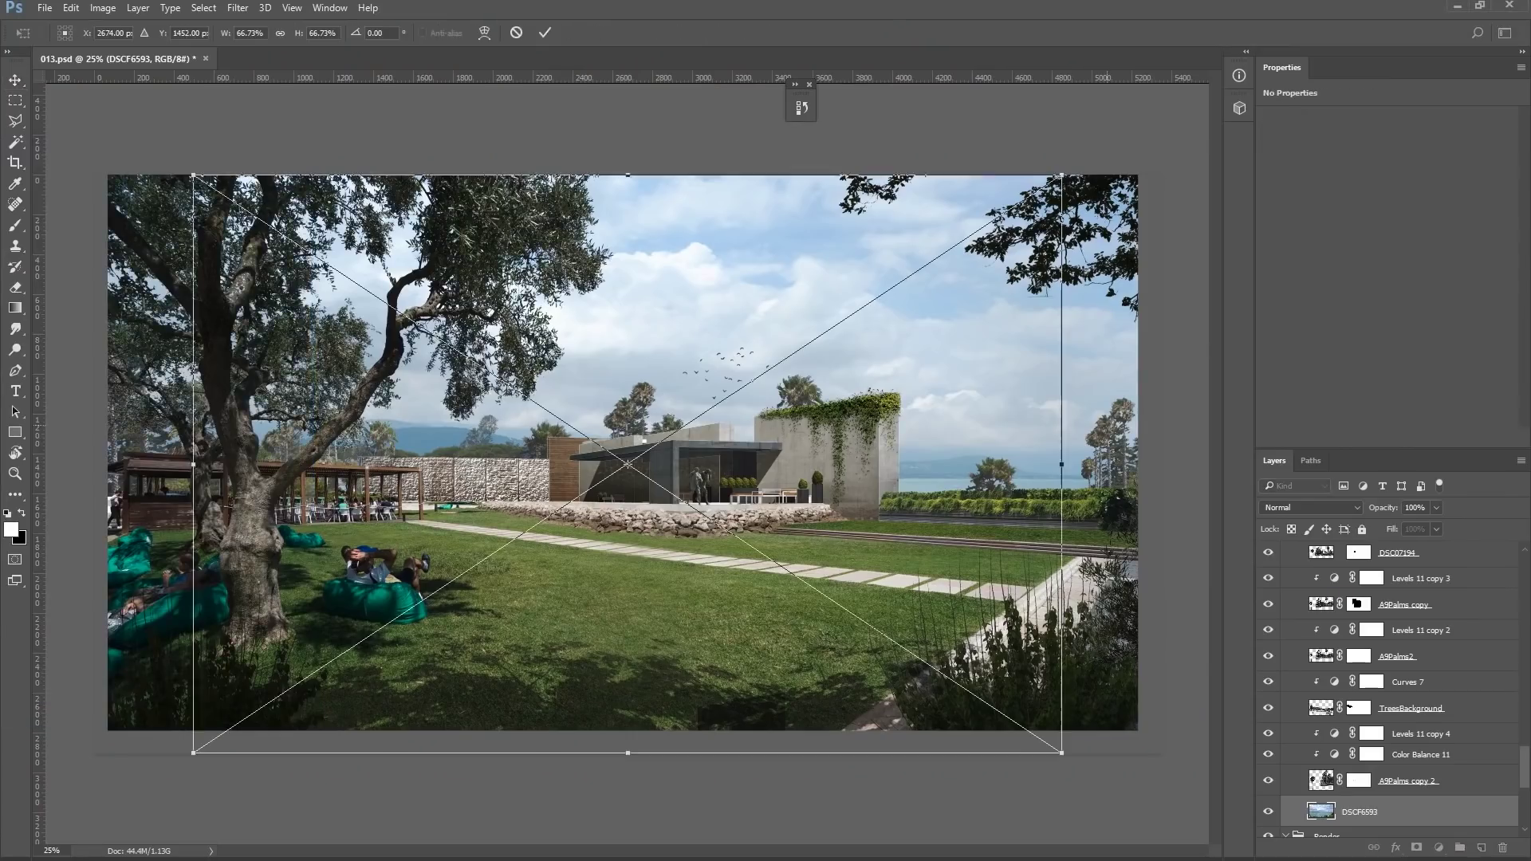
{"action": "left_click_drag", "start_coordinate": [1060, 745], "coordinate": [847, 304]}
{"action": "key", "text": "Return"}
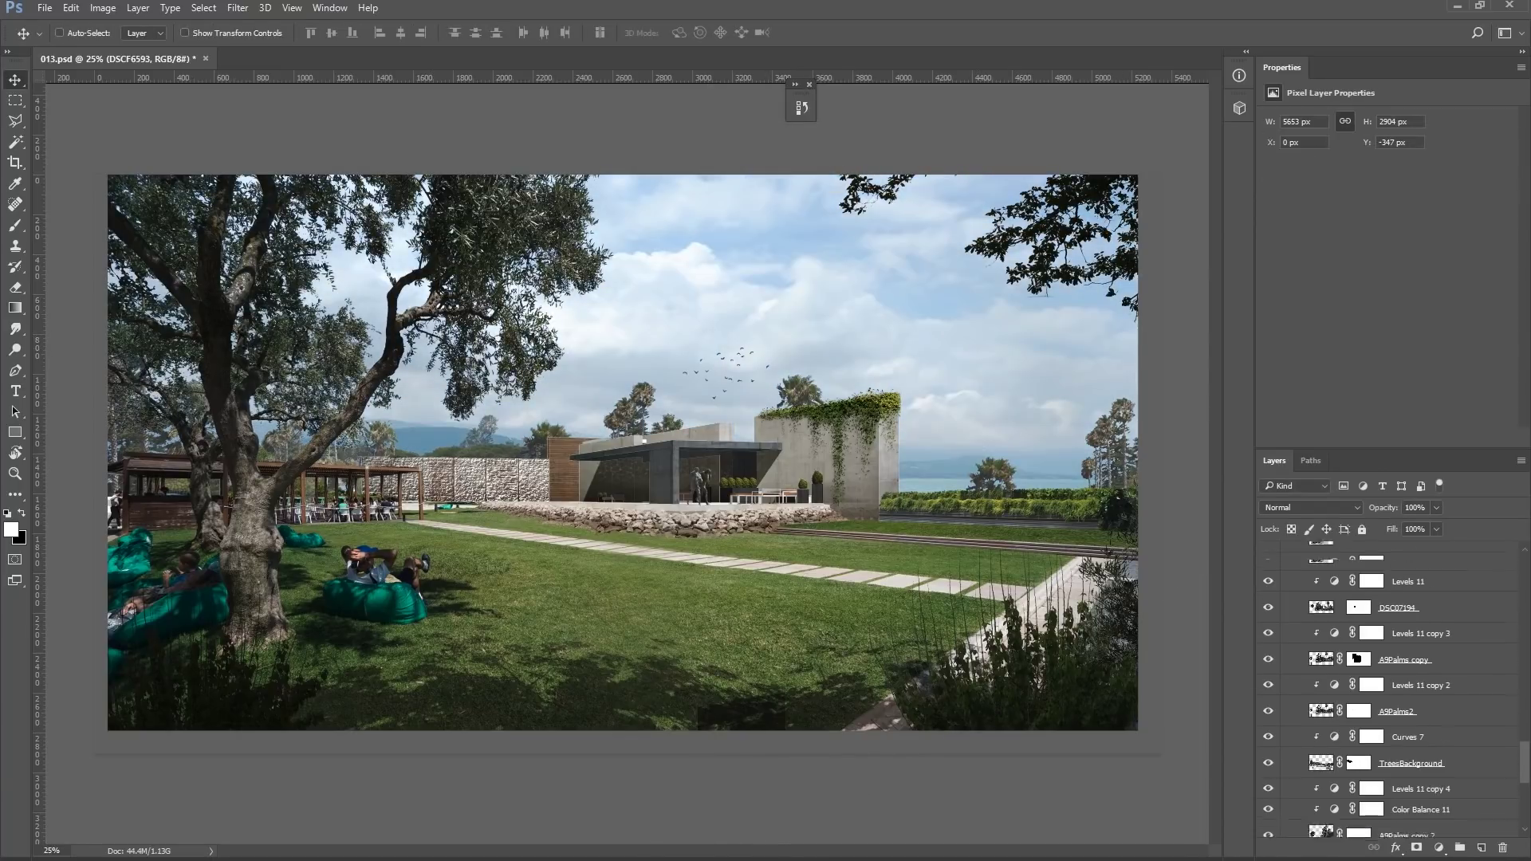
Step: Mask out the olive tree's crown and branches above the lower trunk on the FGImage copy layer mask using a polygonal selection
{"action": "right_click", "coordinate": [483, 245]}
{"action": "left_click", "coordinate": [526, 359]}
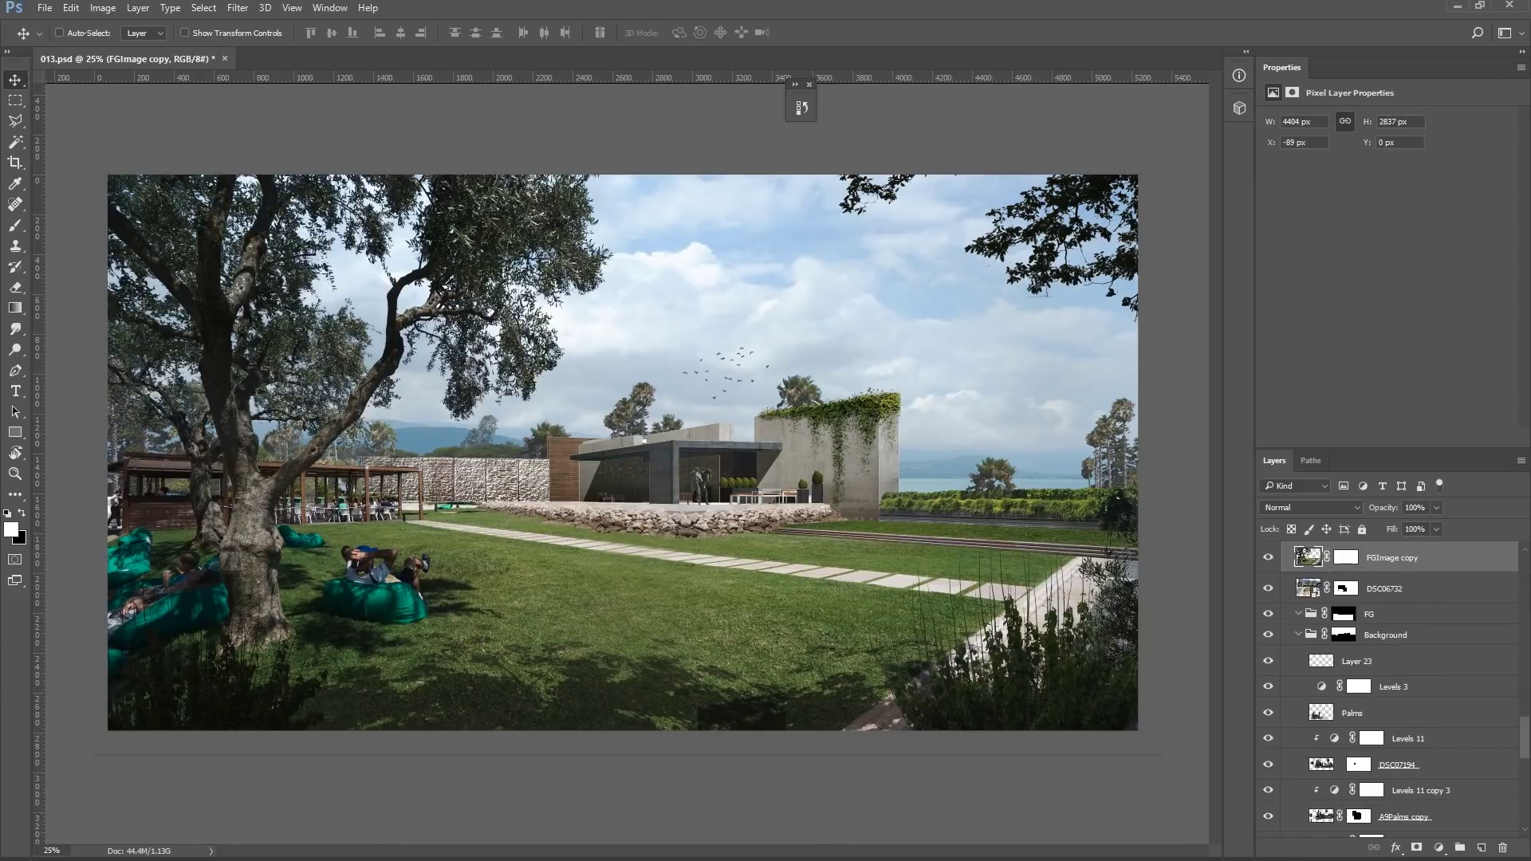
{"action": "left_click", "coordinate": [1345, 558]}
{"action": "key", "text": "l"}
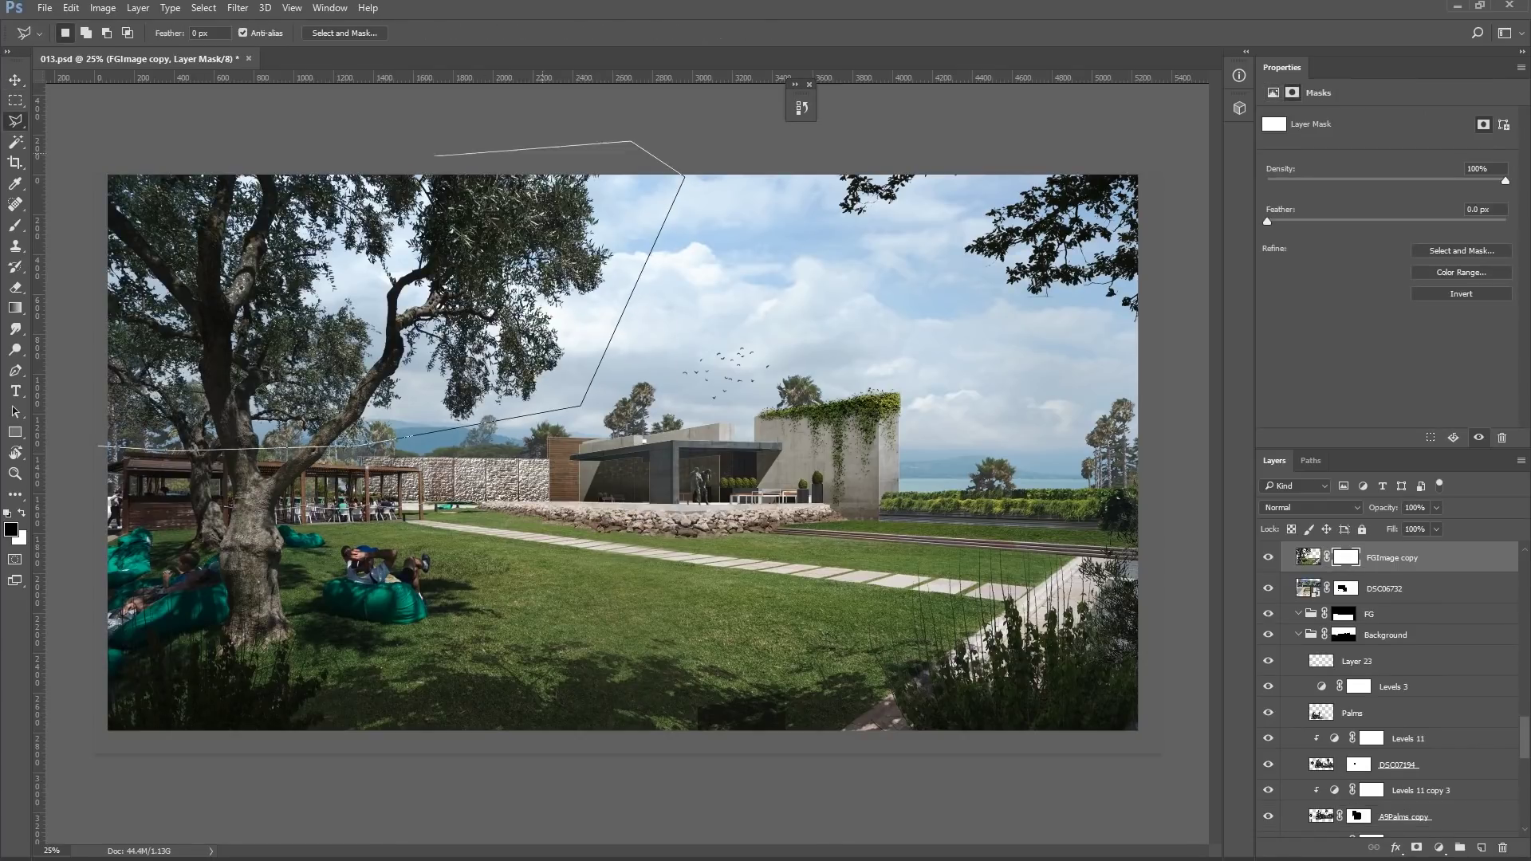
{"action": "key", "text": "alt+BackSpace"}
{"action": "key", "text": "ctrl+d"}
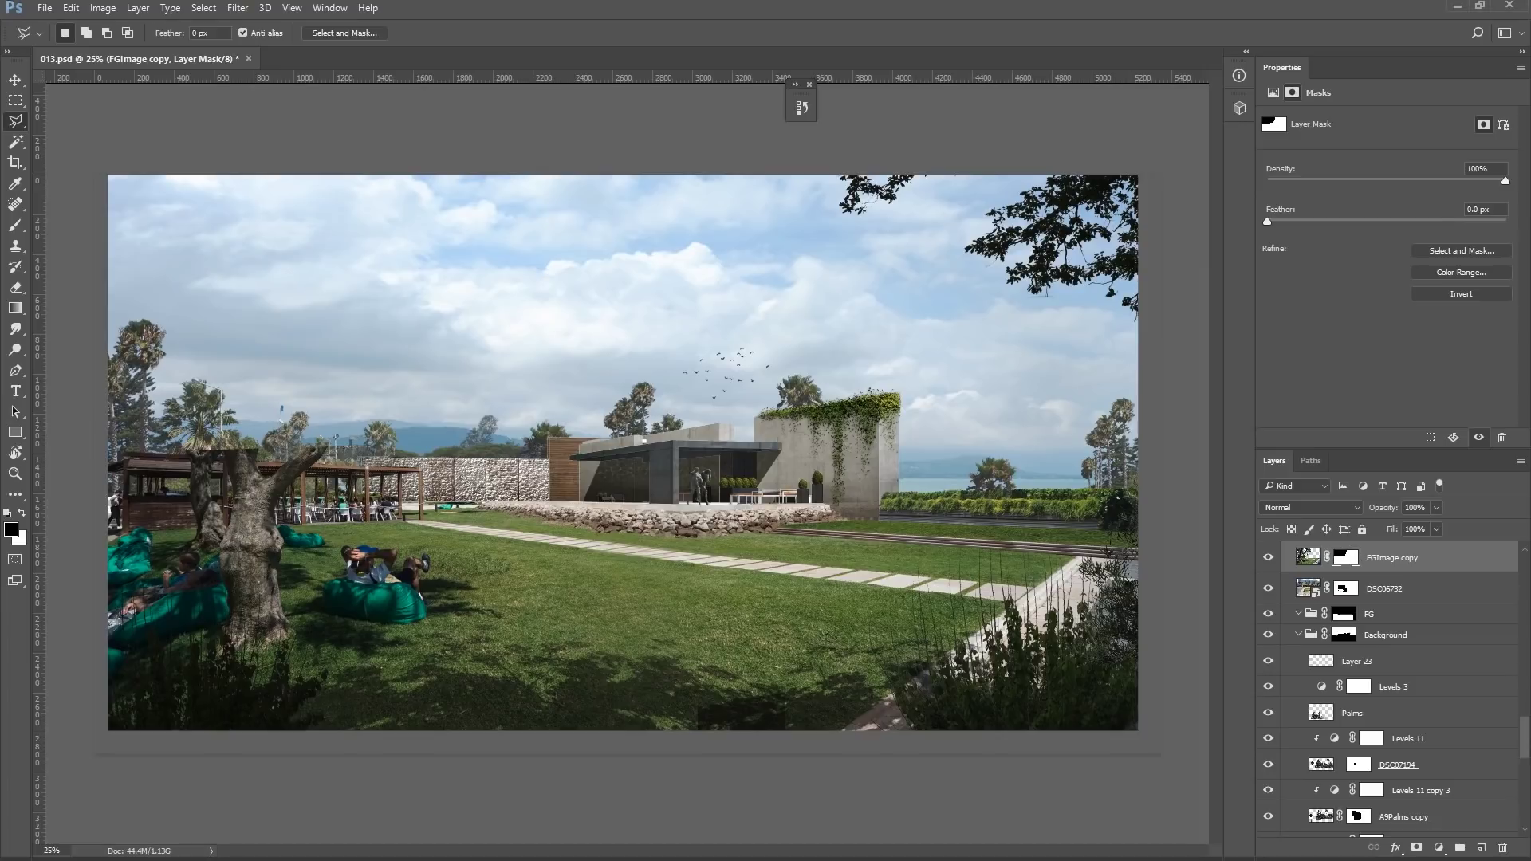
Step: Place the tree-0204-extra_large cutout at about 39.7% scale with its trunk over the olive tree's stump
{"action": "left_click_drag", "start_coordinate": [776, 439], "coordinate": [495, 428]}
{"action": "right_click", "coordinate": [495, 428]}
{"action": "left_click", "coordinate": [534, 648]}
{"action": "left_click_drag", "start_coordinate": [534, 648], "coordinate": [381, 463]}
{"action": "right_click", "coordinate": [381, 462]}
{"action": "left_click", "coordinate": [439, 683]}
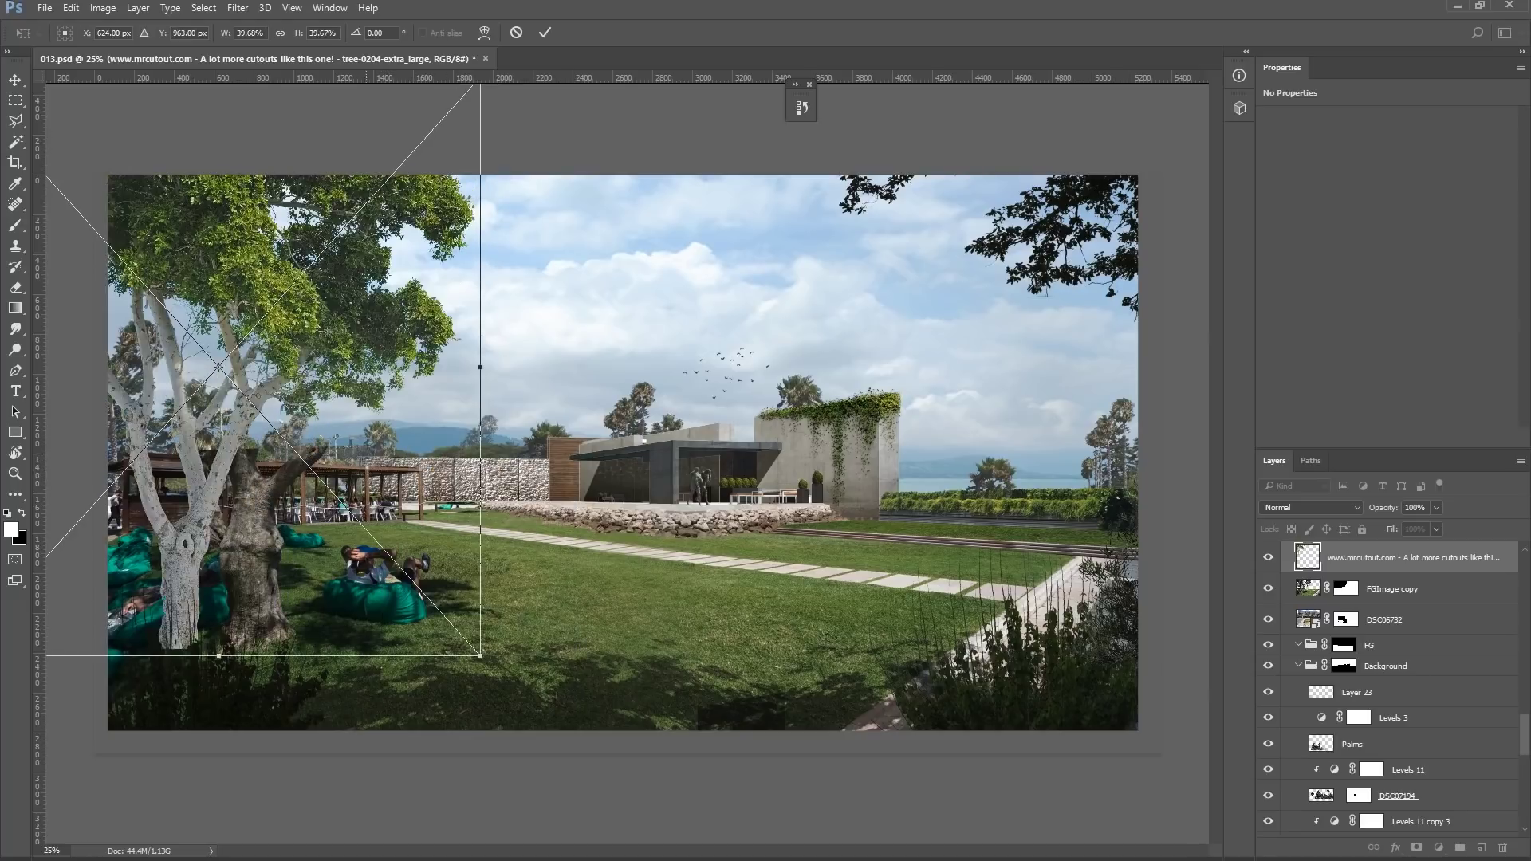
{"action": "key", "text": "Return"}
{"action": "key", "text": "l"}
Step: Move the tree cutout to the top of the Images group, darken it with a Levels smart filter at output white 123, and add a layer mask
{"action": "key", "text": "F5"}
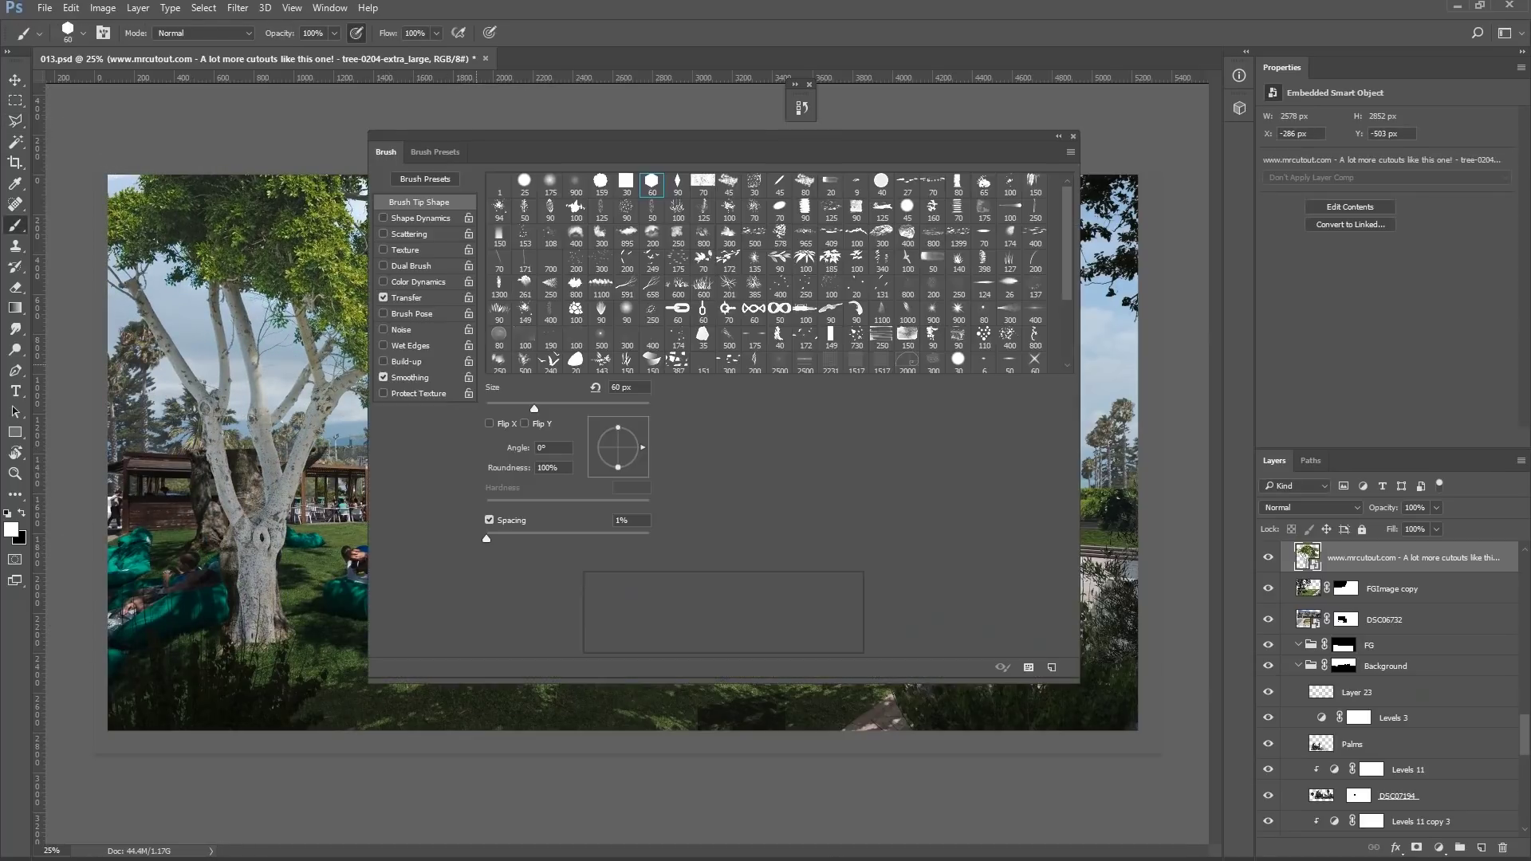
{"action": "key", "text": "F5"}
{"action": "mouse_move", "coordinate": [1355, 557]}
{"action": "left_mouse_down"}
{"action": "mouse_move", "coordinate": [1355, 702]}
{"action": "mouse_move", "coordinate": [1356, 446]}
{"action": "mouse_move", "coordinate": [1315, 571]}
{"action": "left_mouse_up"}
{"action": "key", "text": "ctrl+l"}
{"action": "left_click", "coordinate": [807, 442]}
{"action": "type", "text": "135"}
{"action": "key", "text": "Return"}
{"action": "left_click", "coordinate": [1416, 848]}
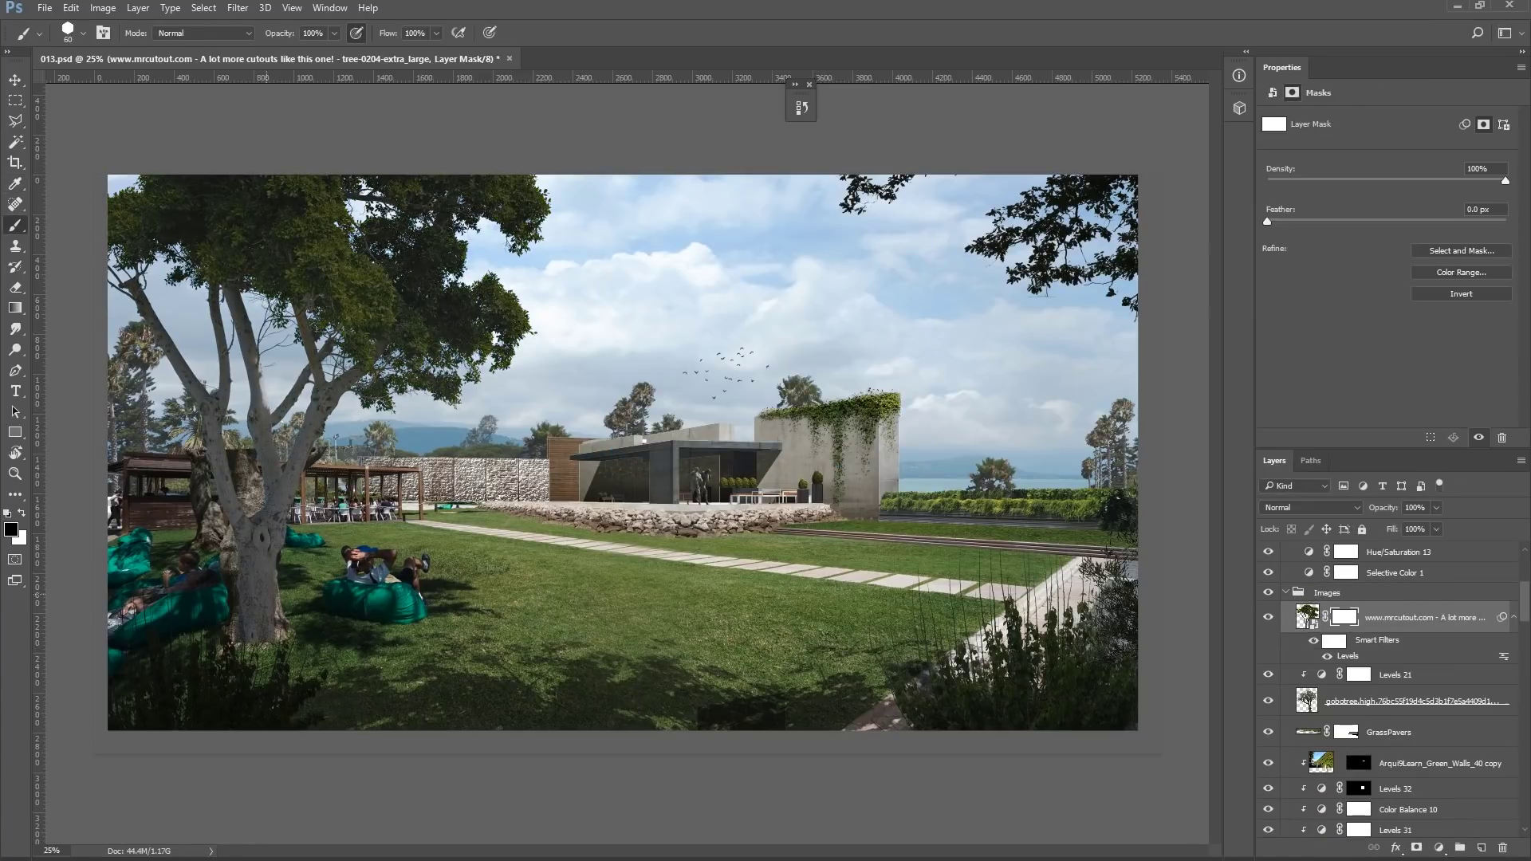
Step: Choose a textured 70 px brush preset for blending the new tree's trunk into the olive trunk on the mask
{"action": "key", "text": "b"}
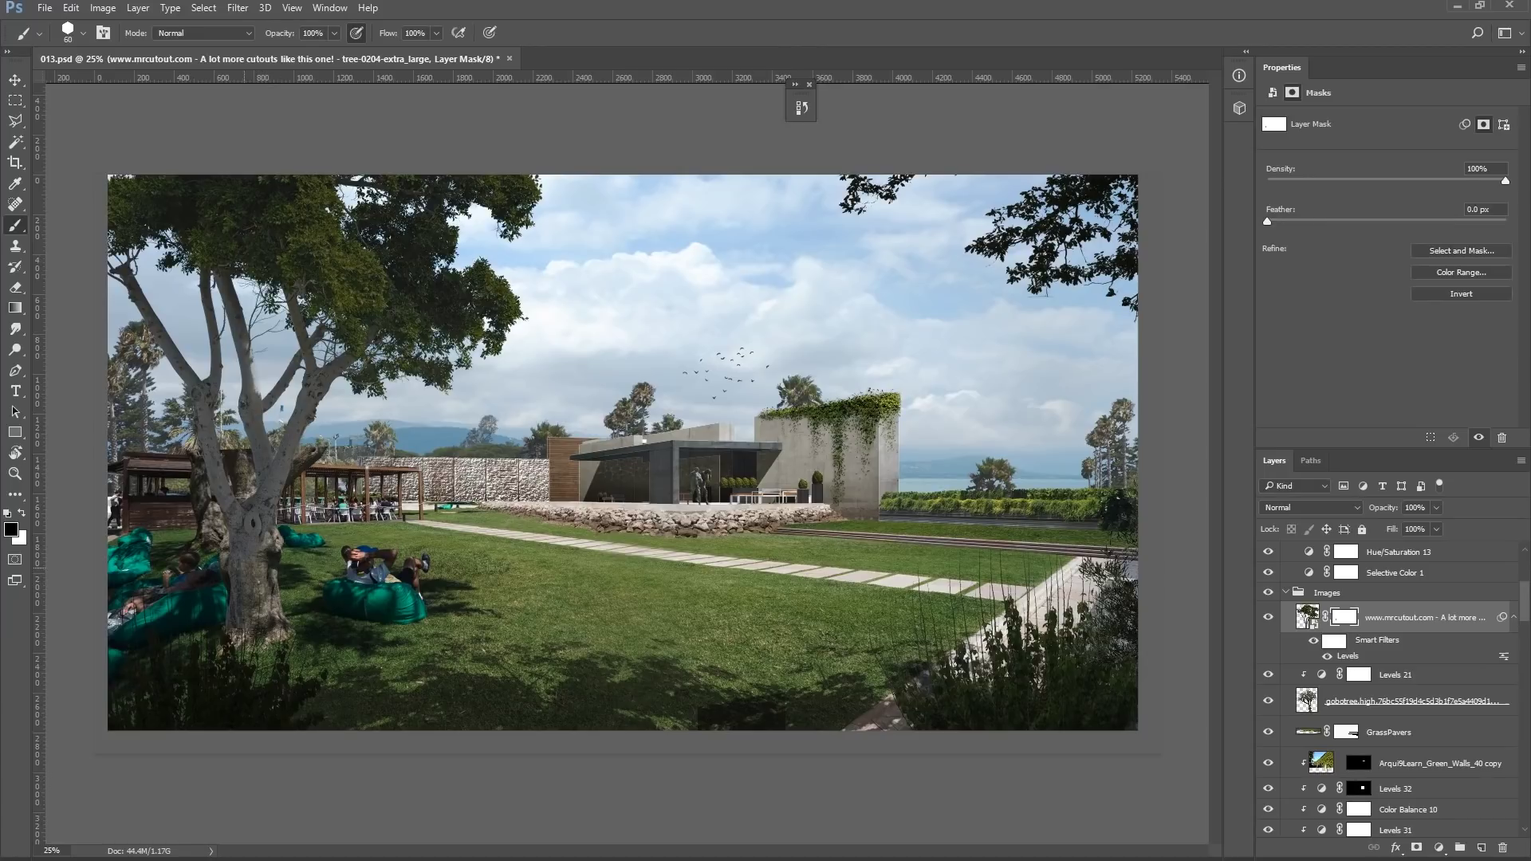
{"action": "scroll", "coordinate": [252, 518], "scroll_direction": "up", "scroll_amount": 2}
{"action": "key", "text": "F5"}
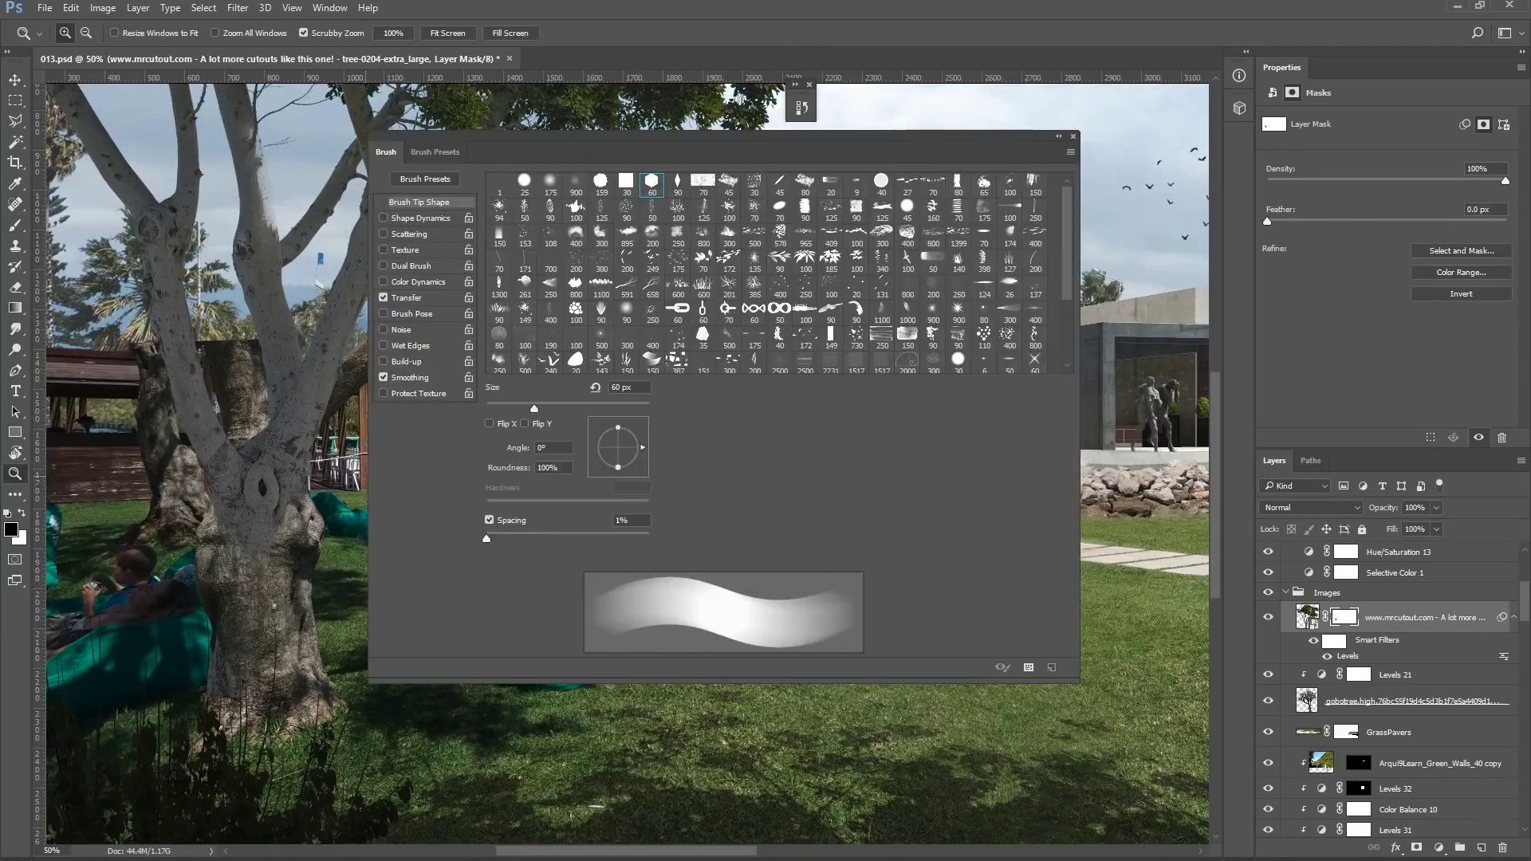
{"action": "left_click", "coordinate": [435, 152]}
{"action": "left_click", "coordinate": [1070, 152]}
{"action": "left_click", "coordinate": [1132, 291]}
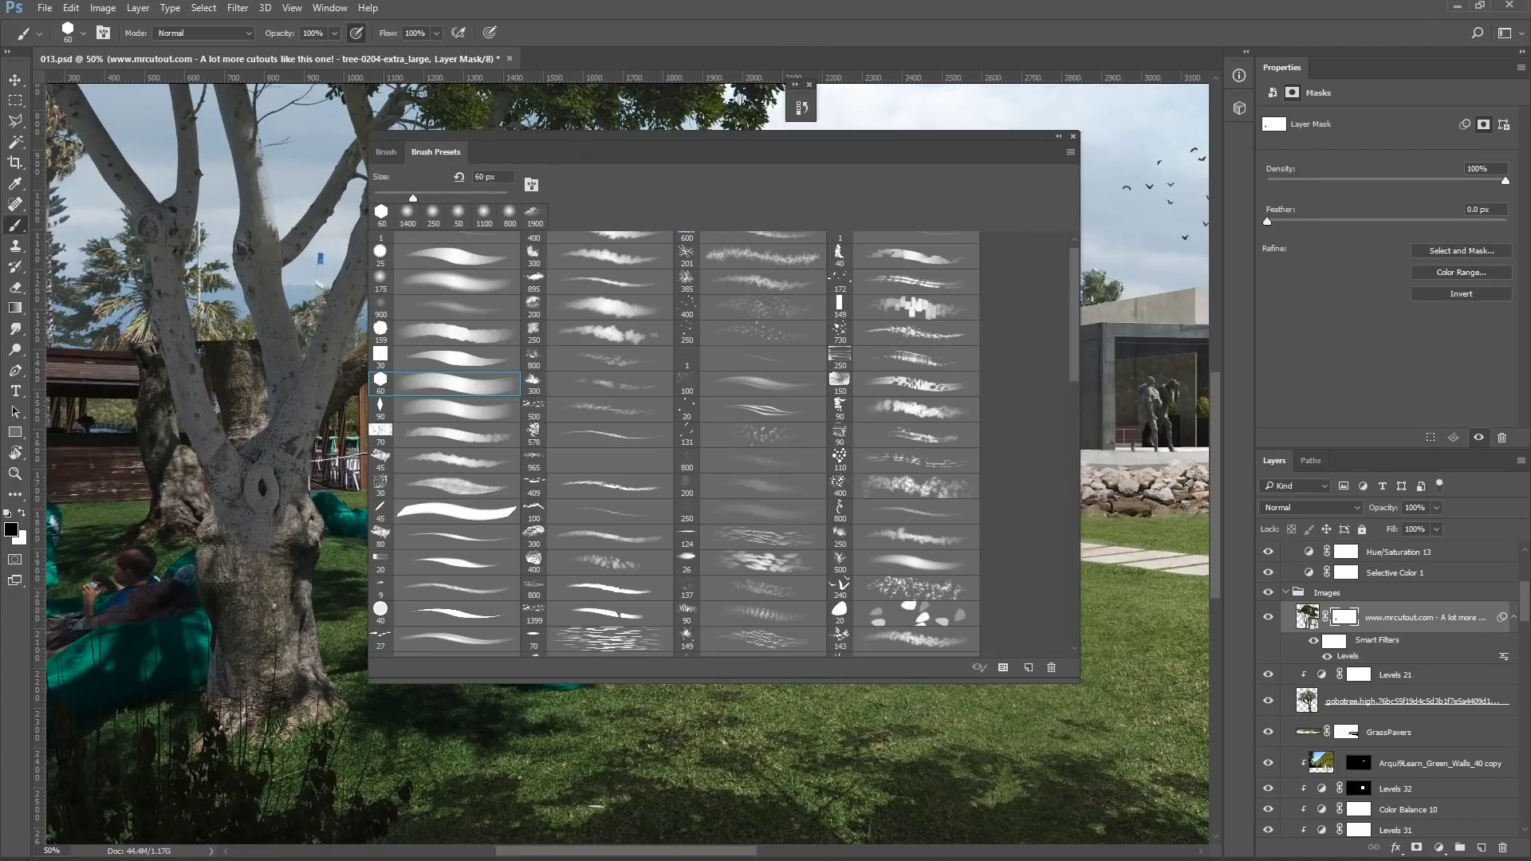
{"action": "scroll", "coordinate": [725, 443], "scroll_direction": "down", "scroll_amount": 5}
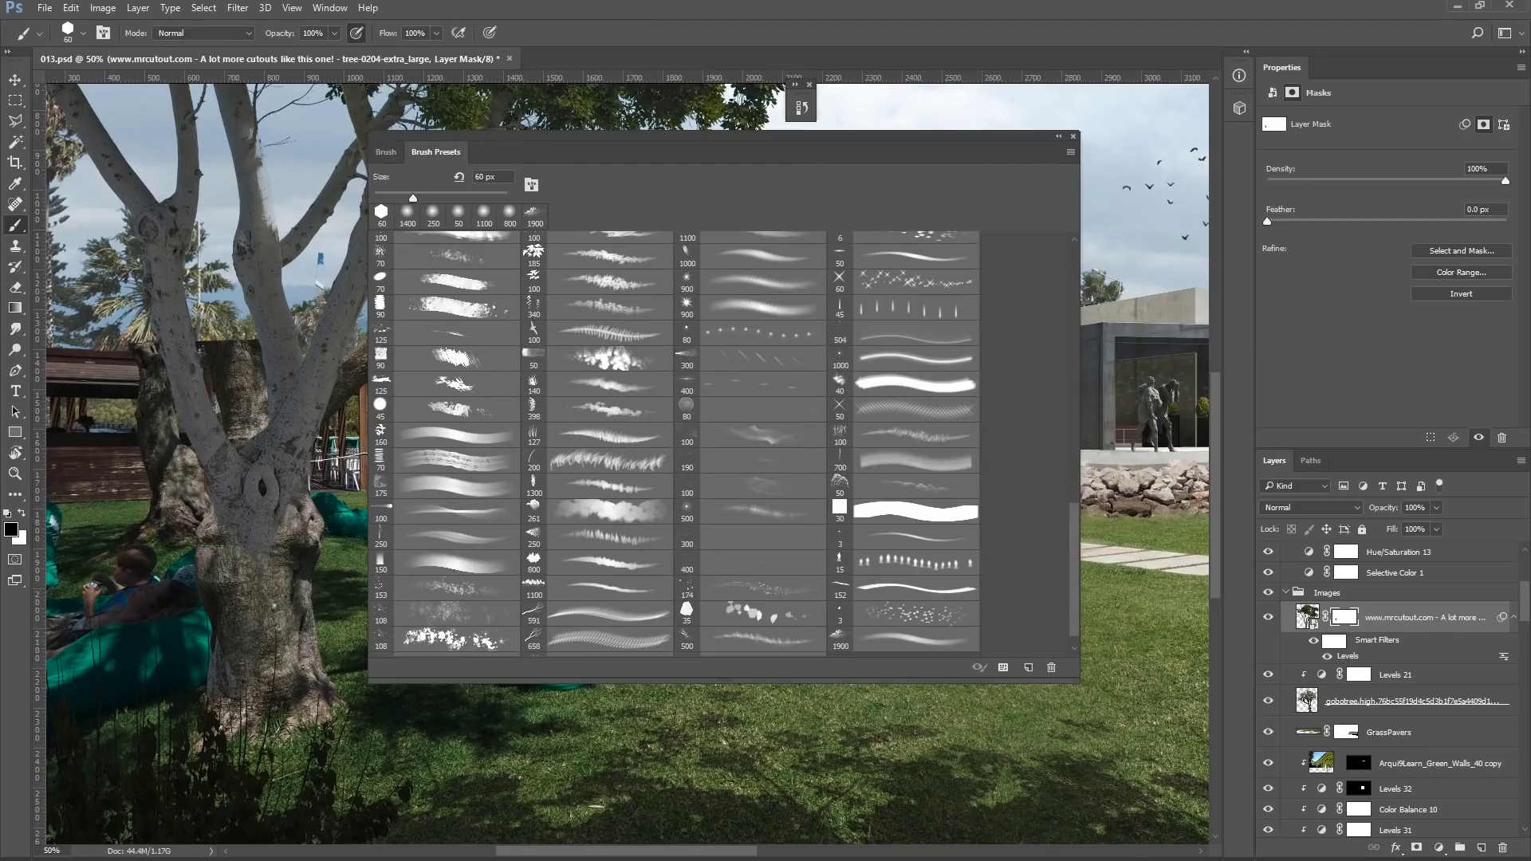
{"action": "double_click", "coordinate": [445, 329]}
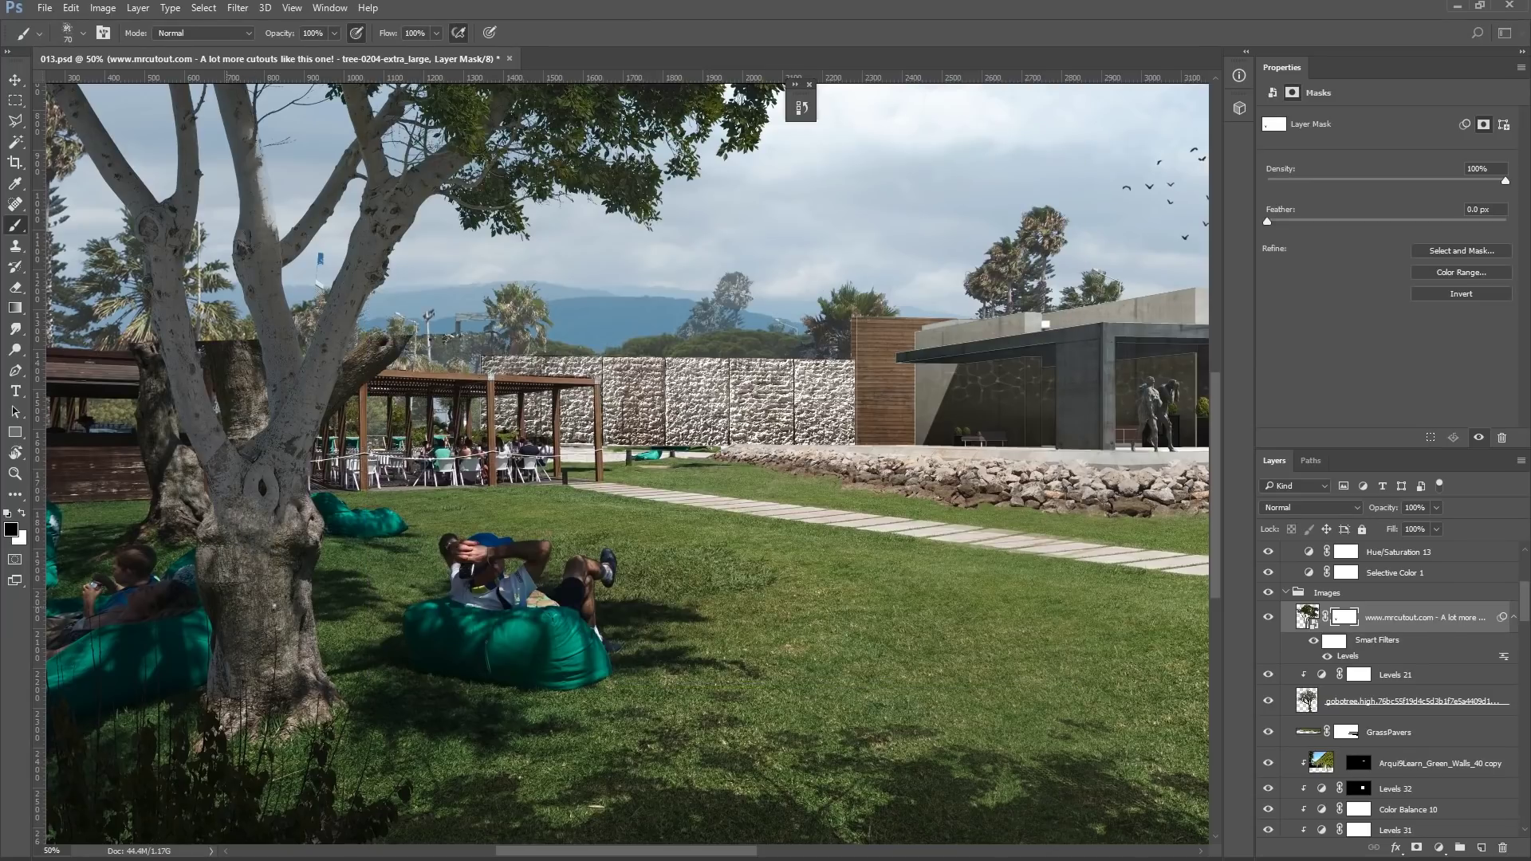
Step: Select the FGImage copy mask and paint out the olive's leftover branch stubs behind the new tree
{"action": "key", "text": "v"}
{"action": "right_click", "coordinate": [384, 360]}
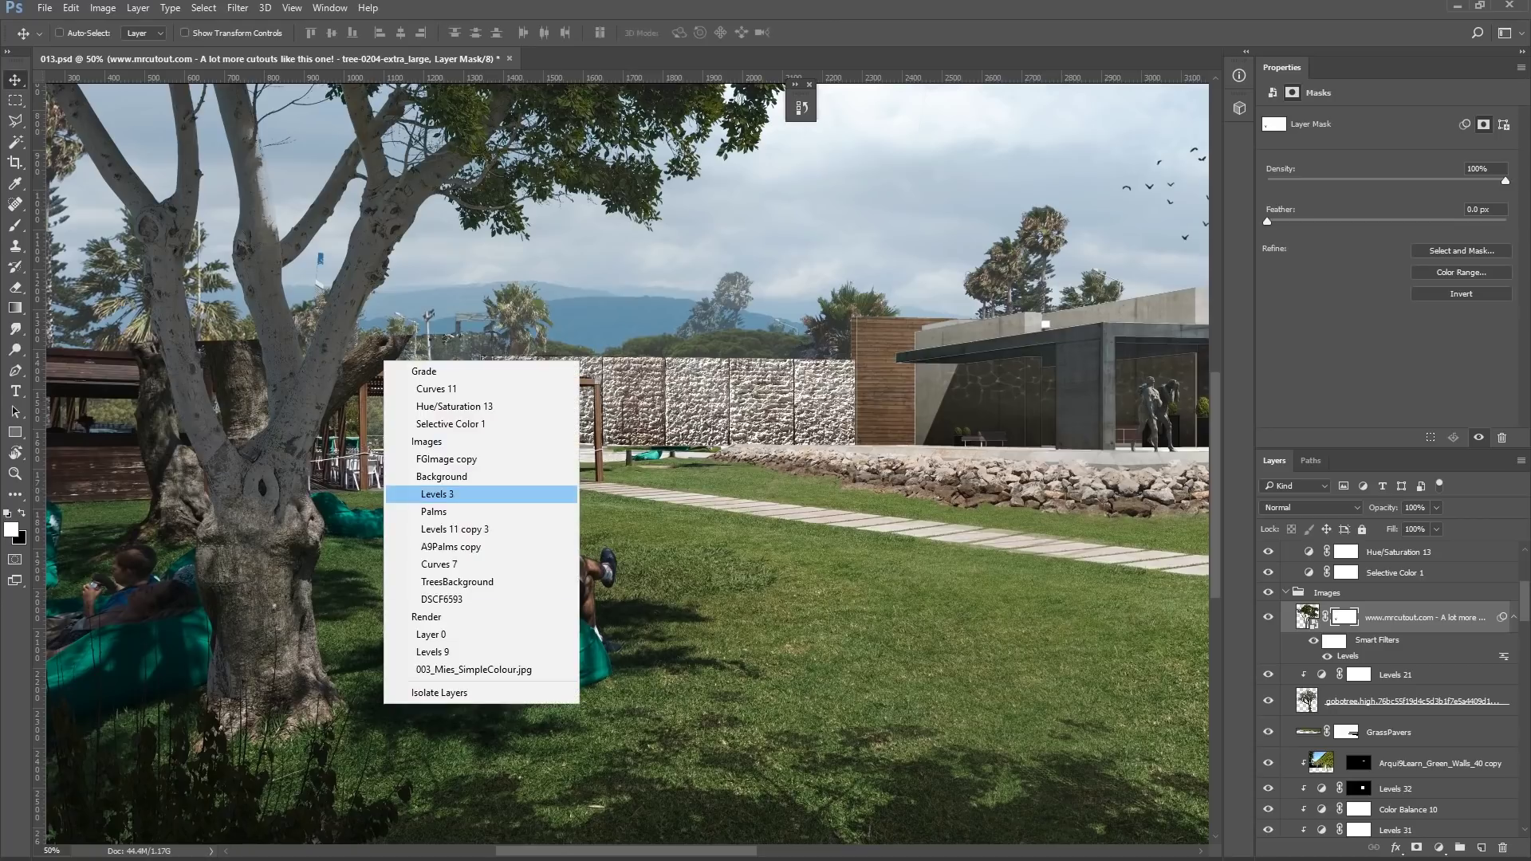
{"action": "left_click", "coordinate": [447, 459]}
{"action": "key", "text": "b"}
{"action": "key", "text": "x"}
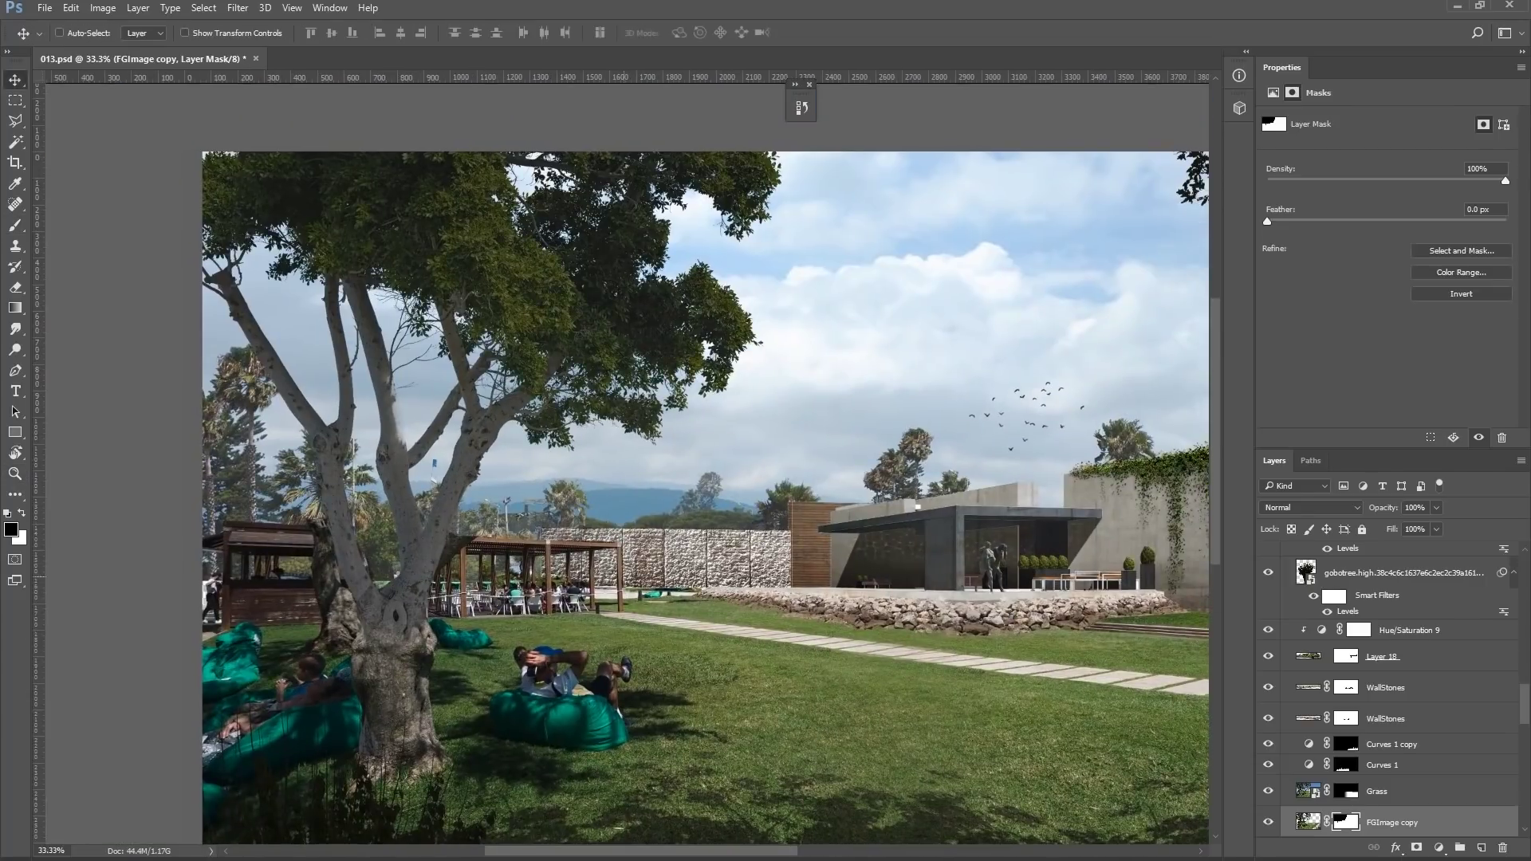
Step: Add a Color Balance adjustment above the new tree with midtones at +21 red and -23 yellow, clipped to the tree
{"action": "right_click", "coordinate": [435, 175]}
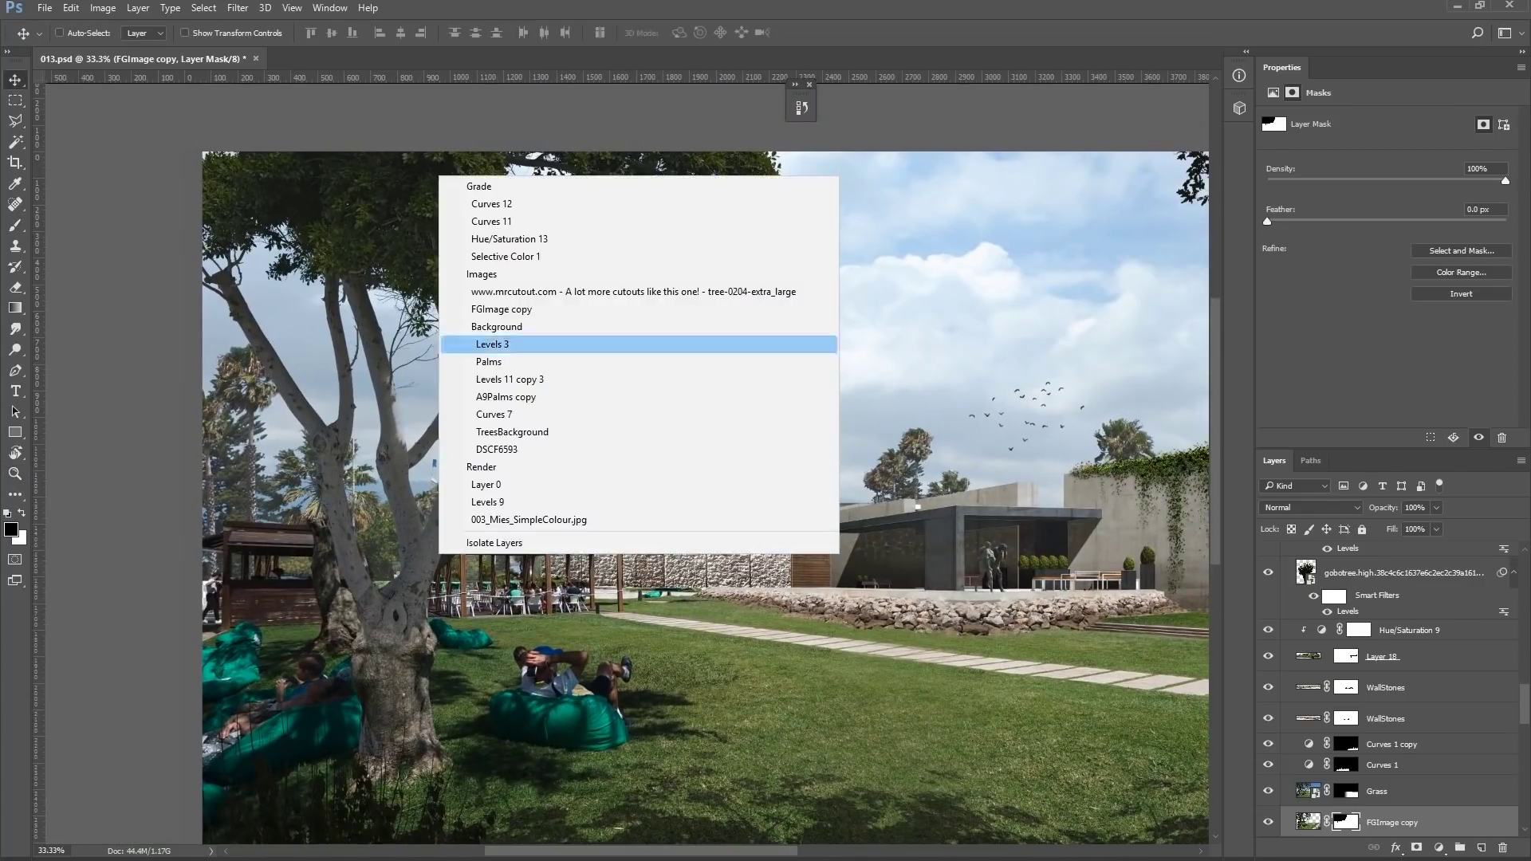
{"action": "left_click", "coordinate": [478, 341]}
{"action": "key", "text": "alt+bracketright"}
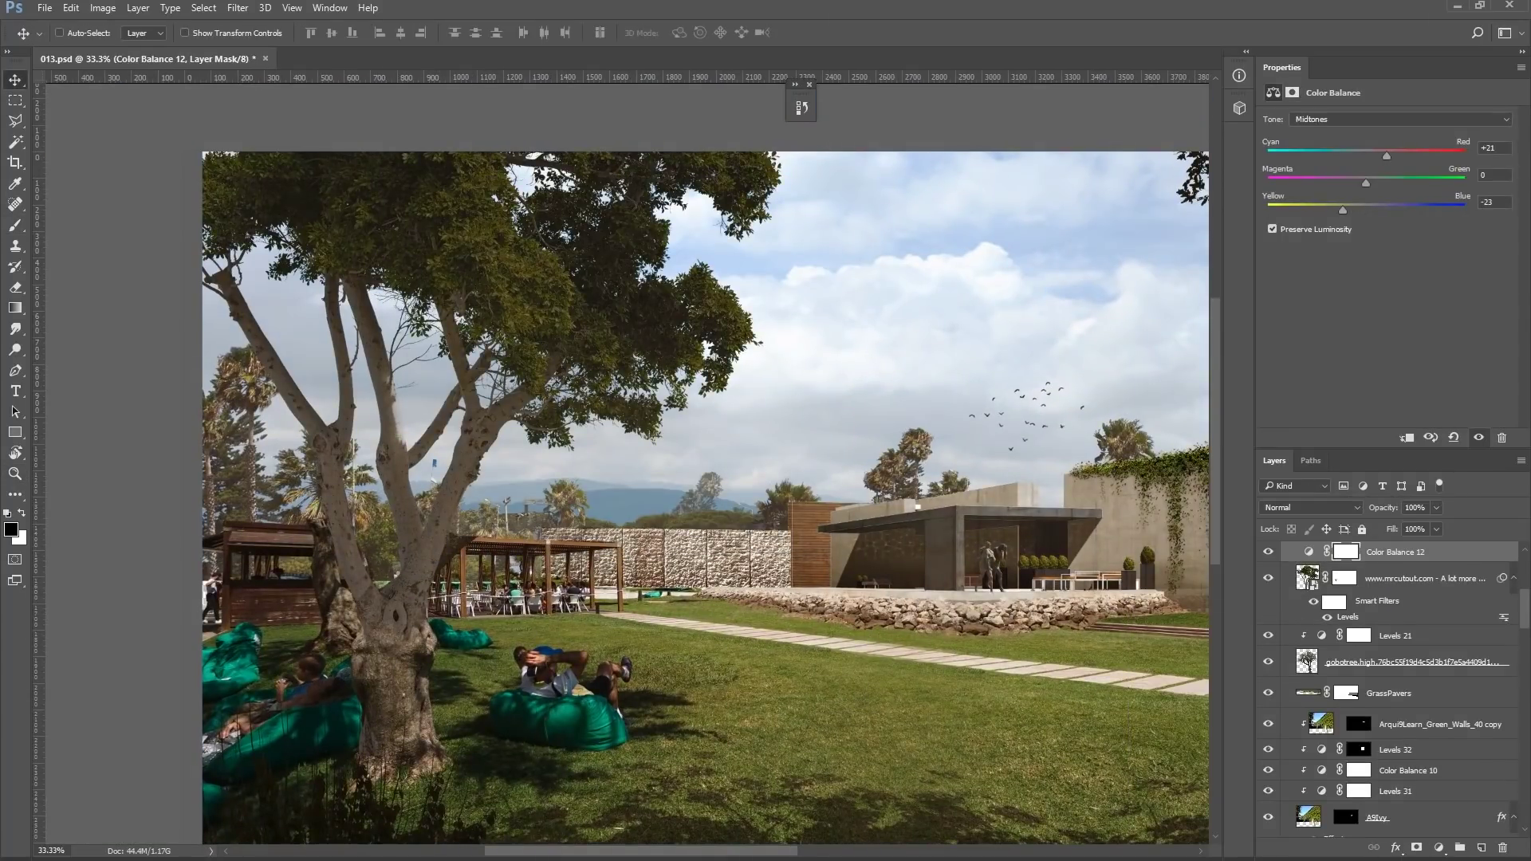
{"action": "scroll", "coordinate": [1395, 685], "scroll_direction": "up", "scroll_amount": 1}
{"action": "key", "text": "ctrl+alt+g"}
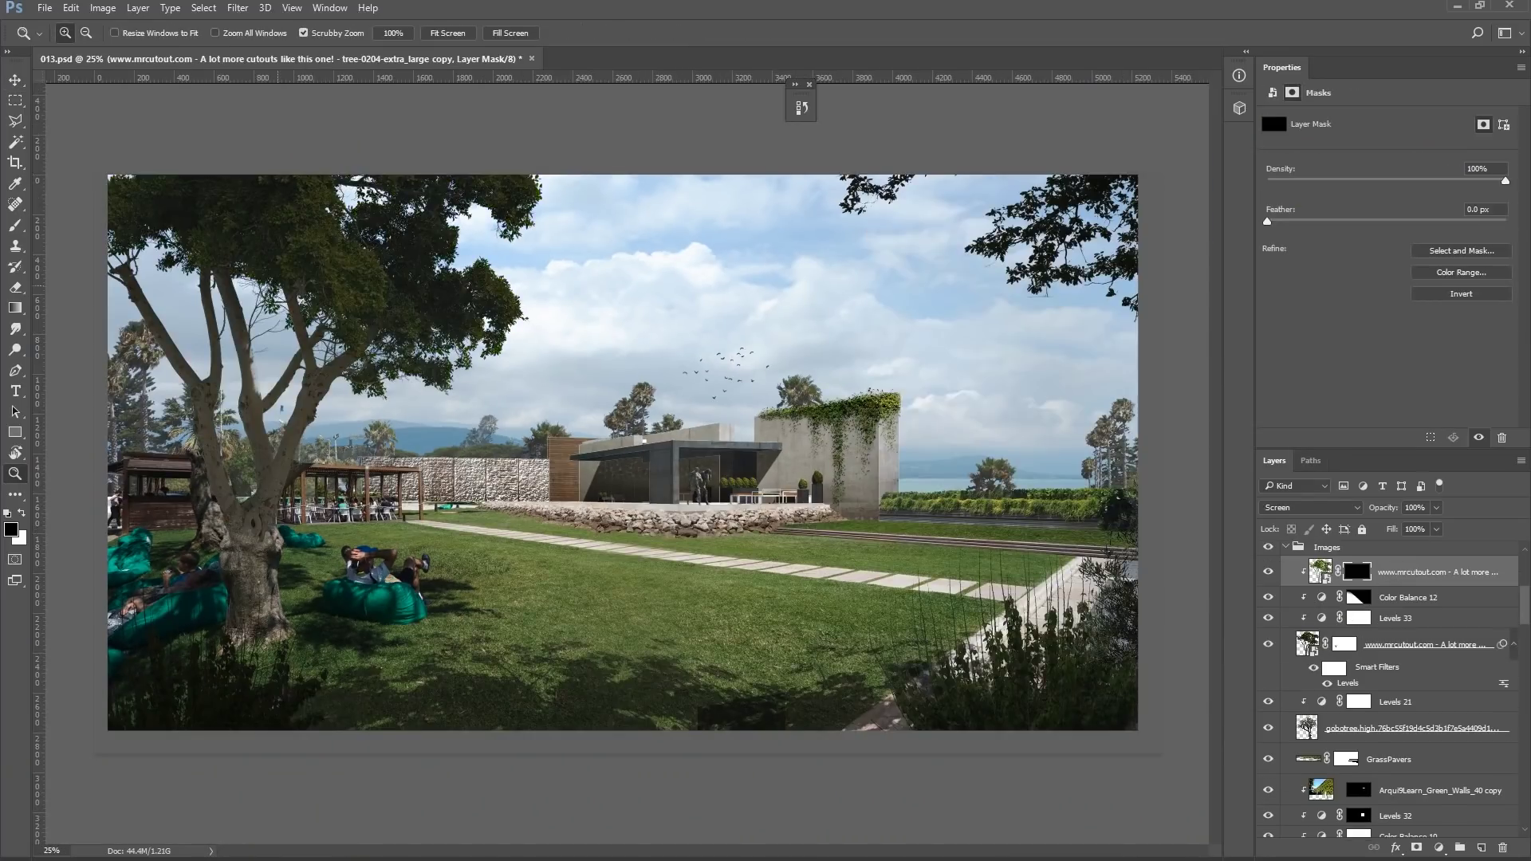
Step: Paint sunlit patches into the black mask of the Screen-mode tree copy with a 250 px brush at 30% flow
{"action": "key", "text": "b"}
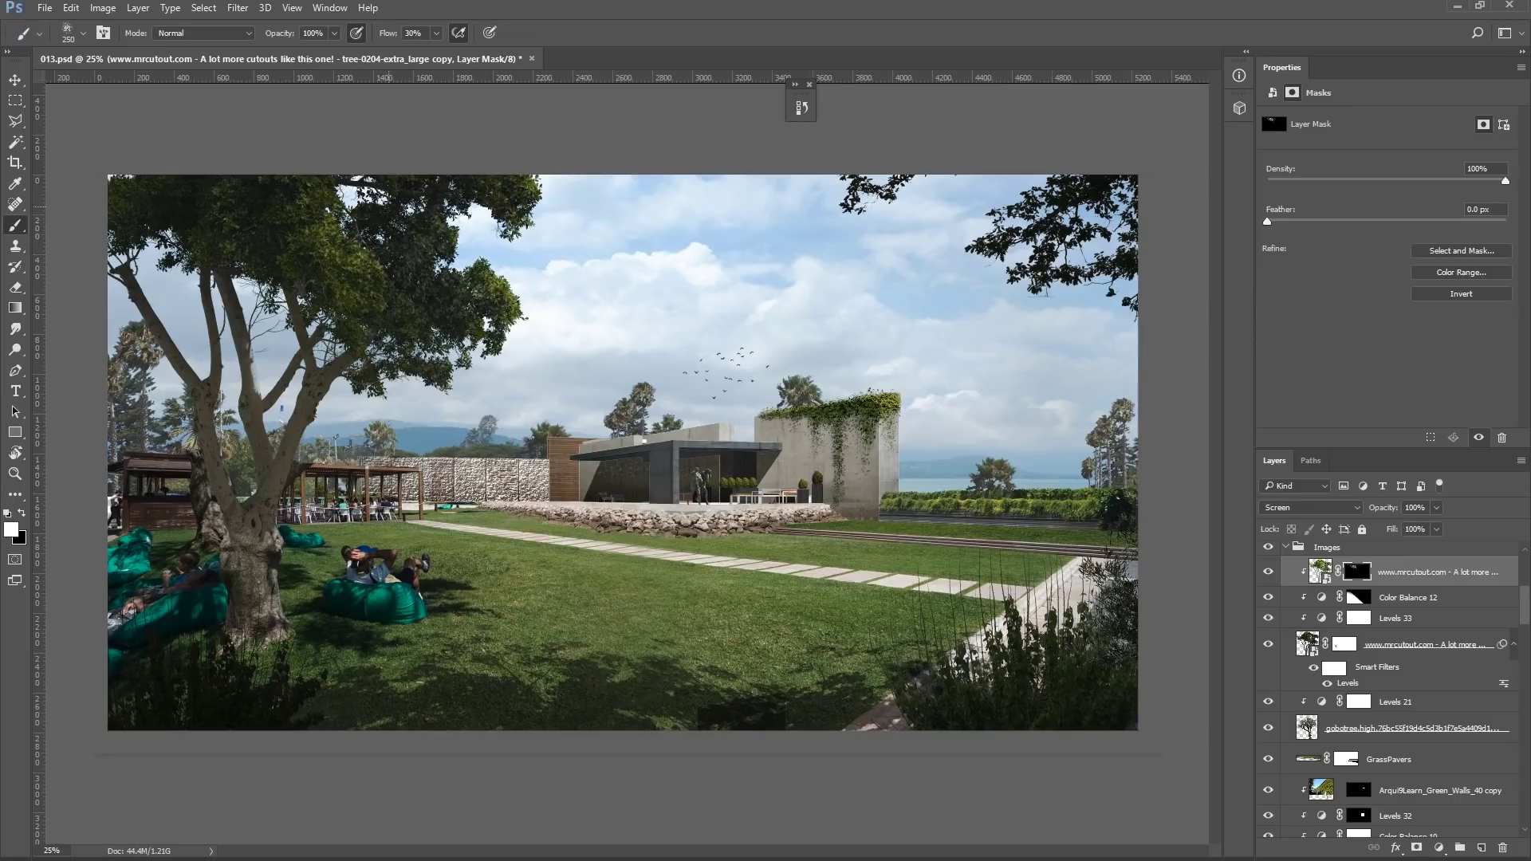
{"action": "key", "text": "z"}
{"action": "left_click", "coordinate": [223, 472]}
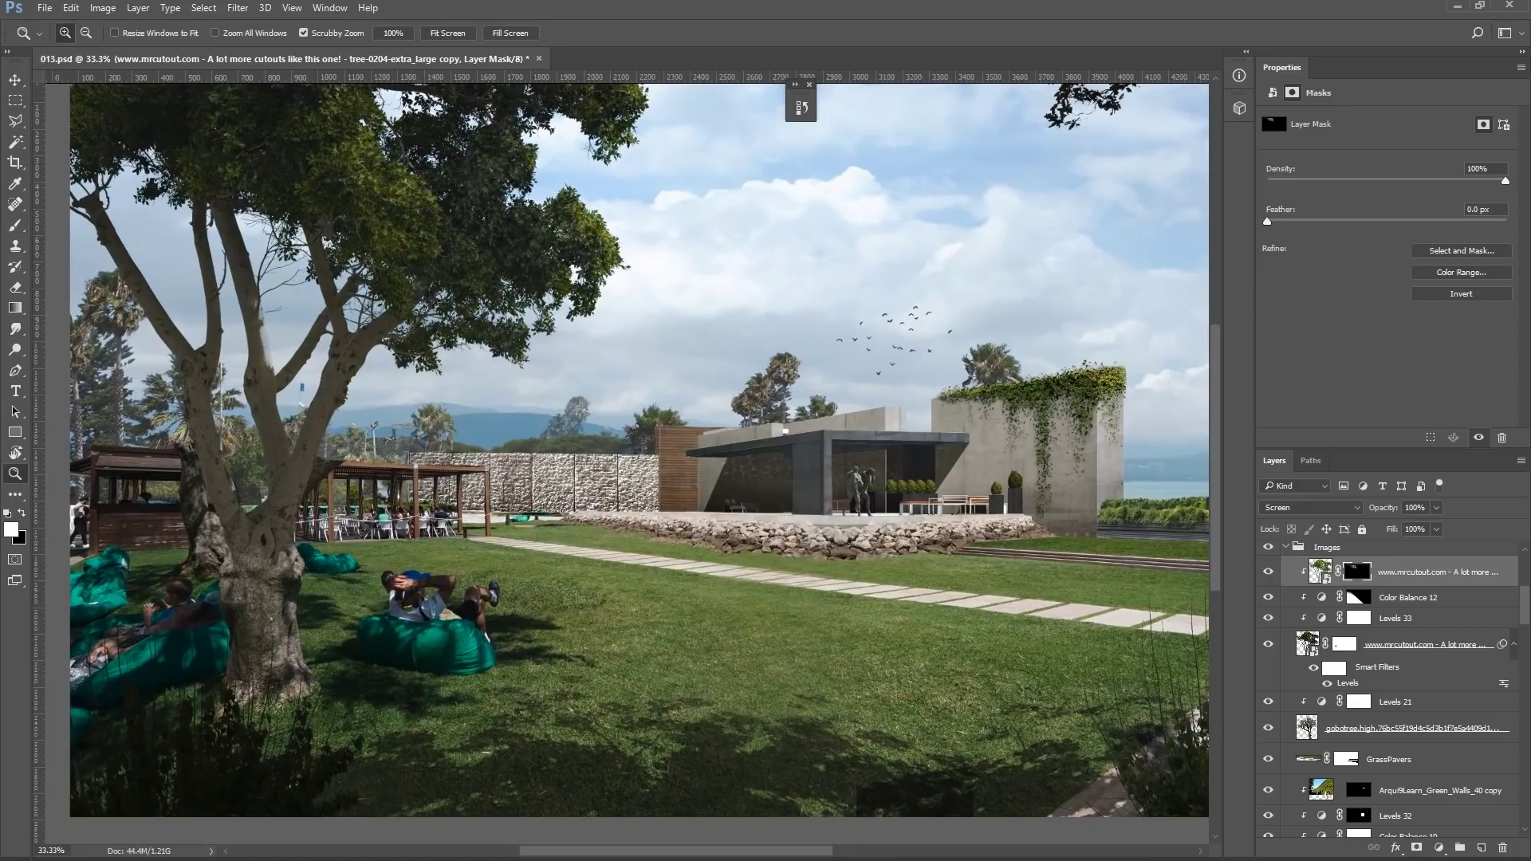
Step: Review the settings of the Levels smart filter on the tree cutout
{"action": "left_click", "coordinate": [1308, 642]}
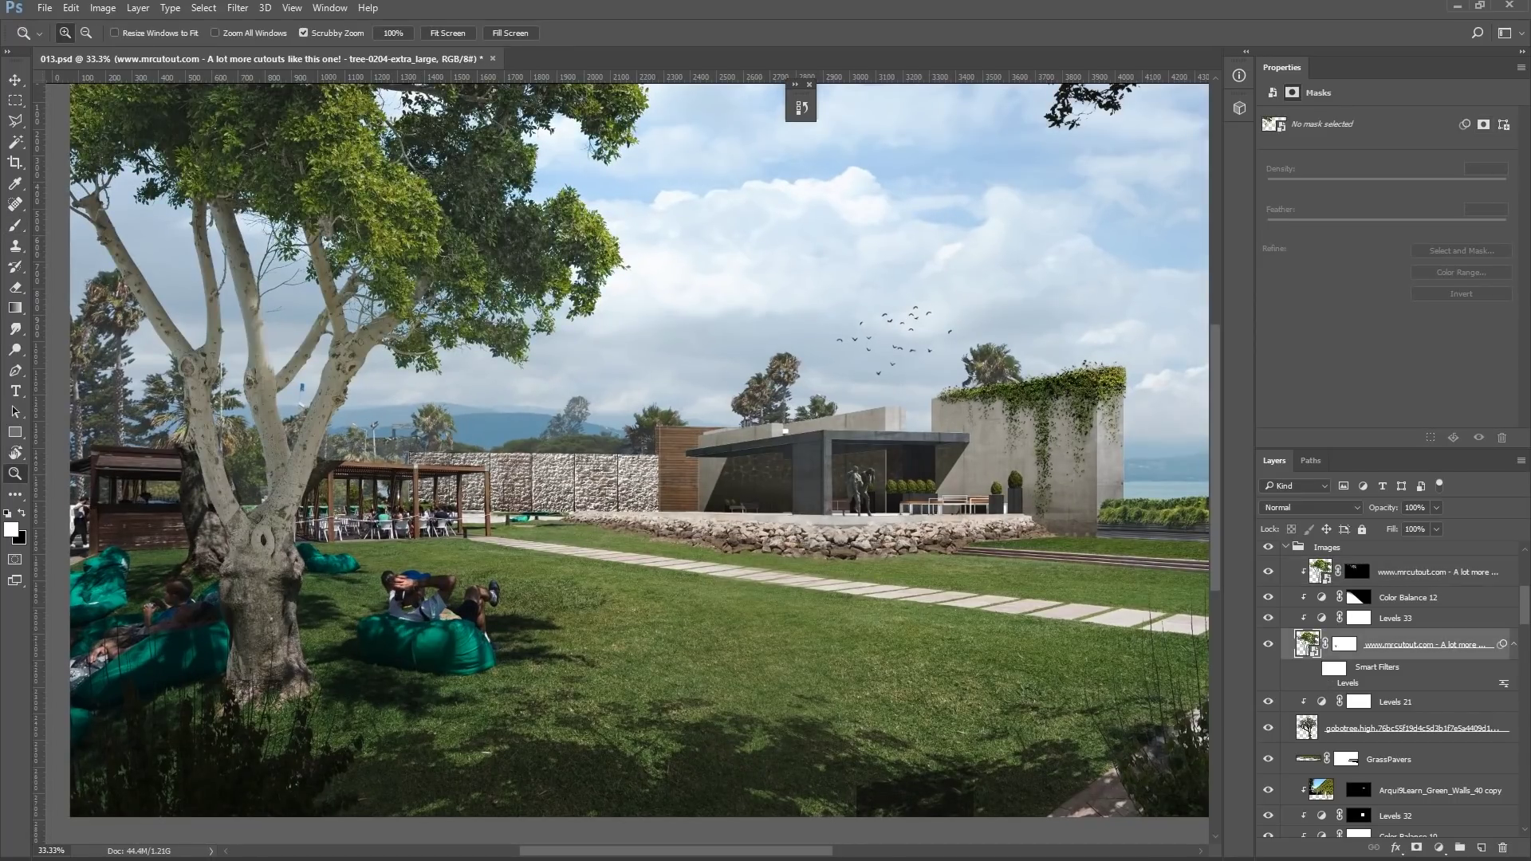
{"action": "double_click", "coordinate": [1348, 682]}
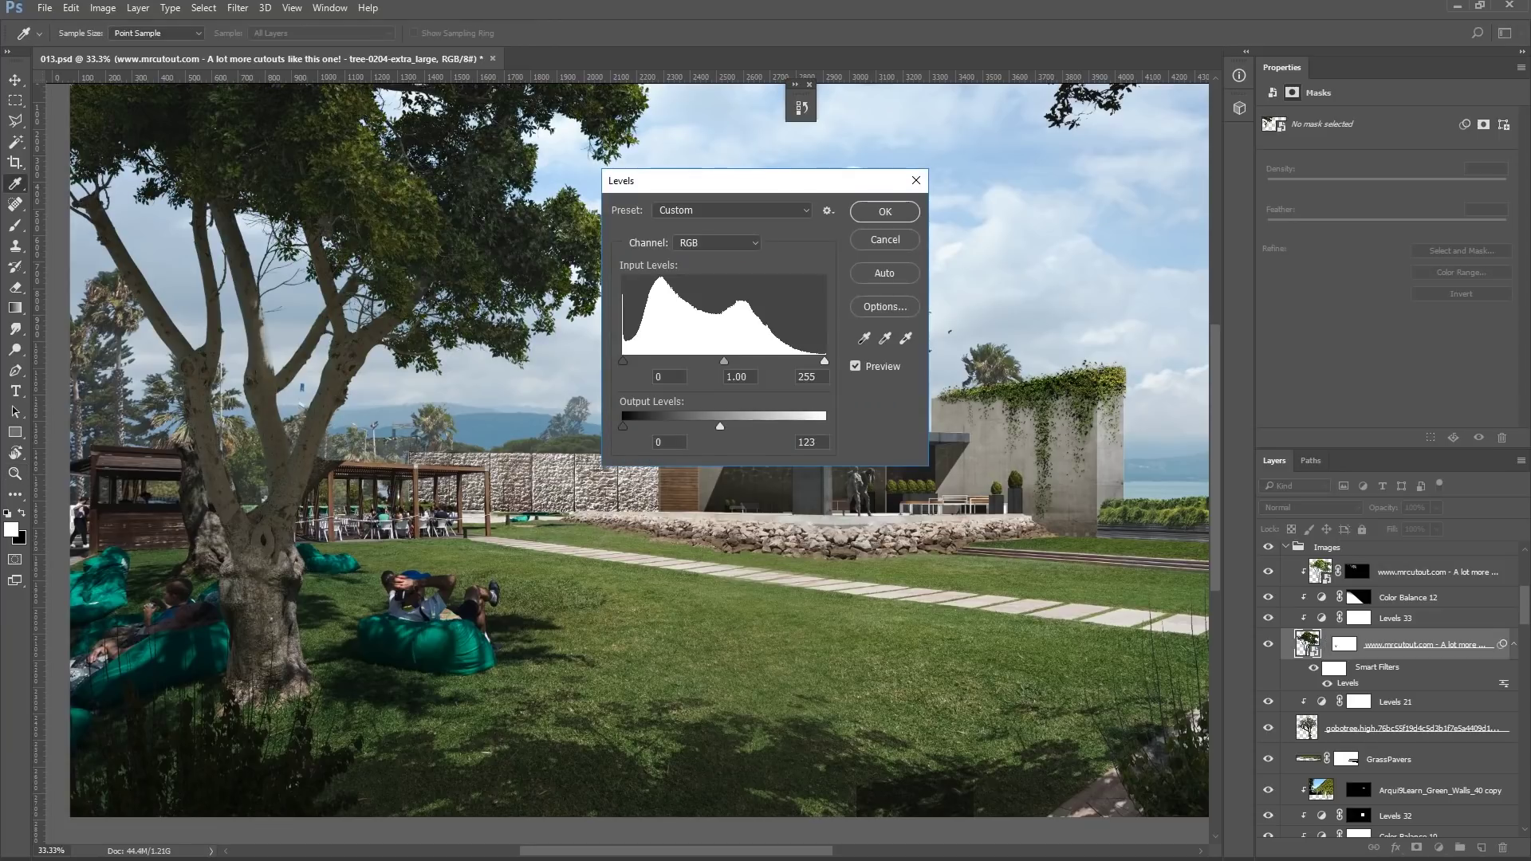
{"action": "key", "text": "Return"}
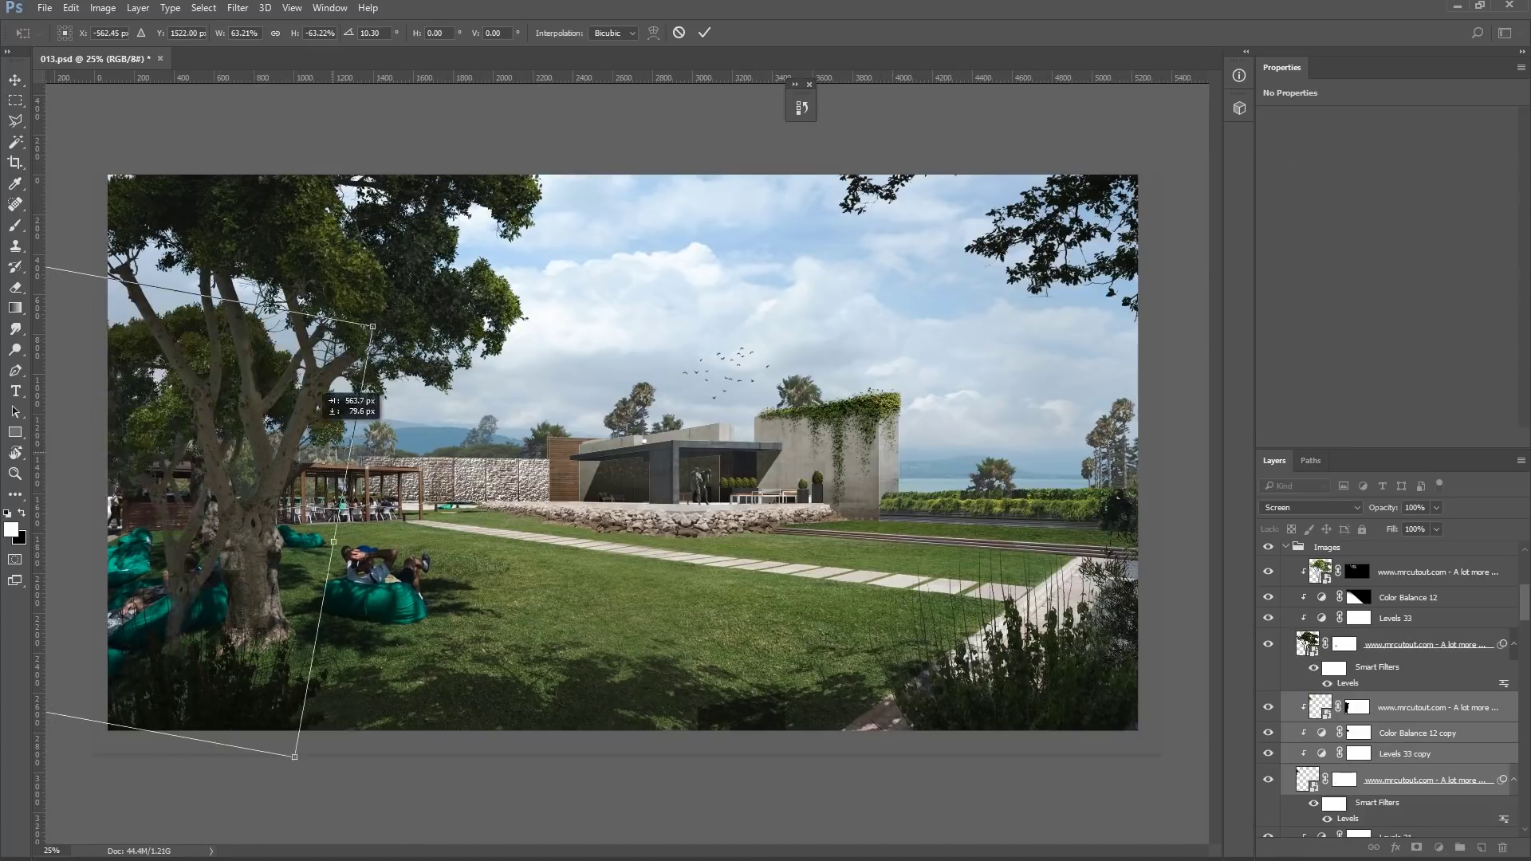
Step: Position the mirrored tree duplicate at about 63% scale behind the main tree and paint its unwanted trunk and foliage out of its mask
{"action": "left_click_drag", "start_coordinate": [379, 323], "coordinate": [401, 356]}
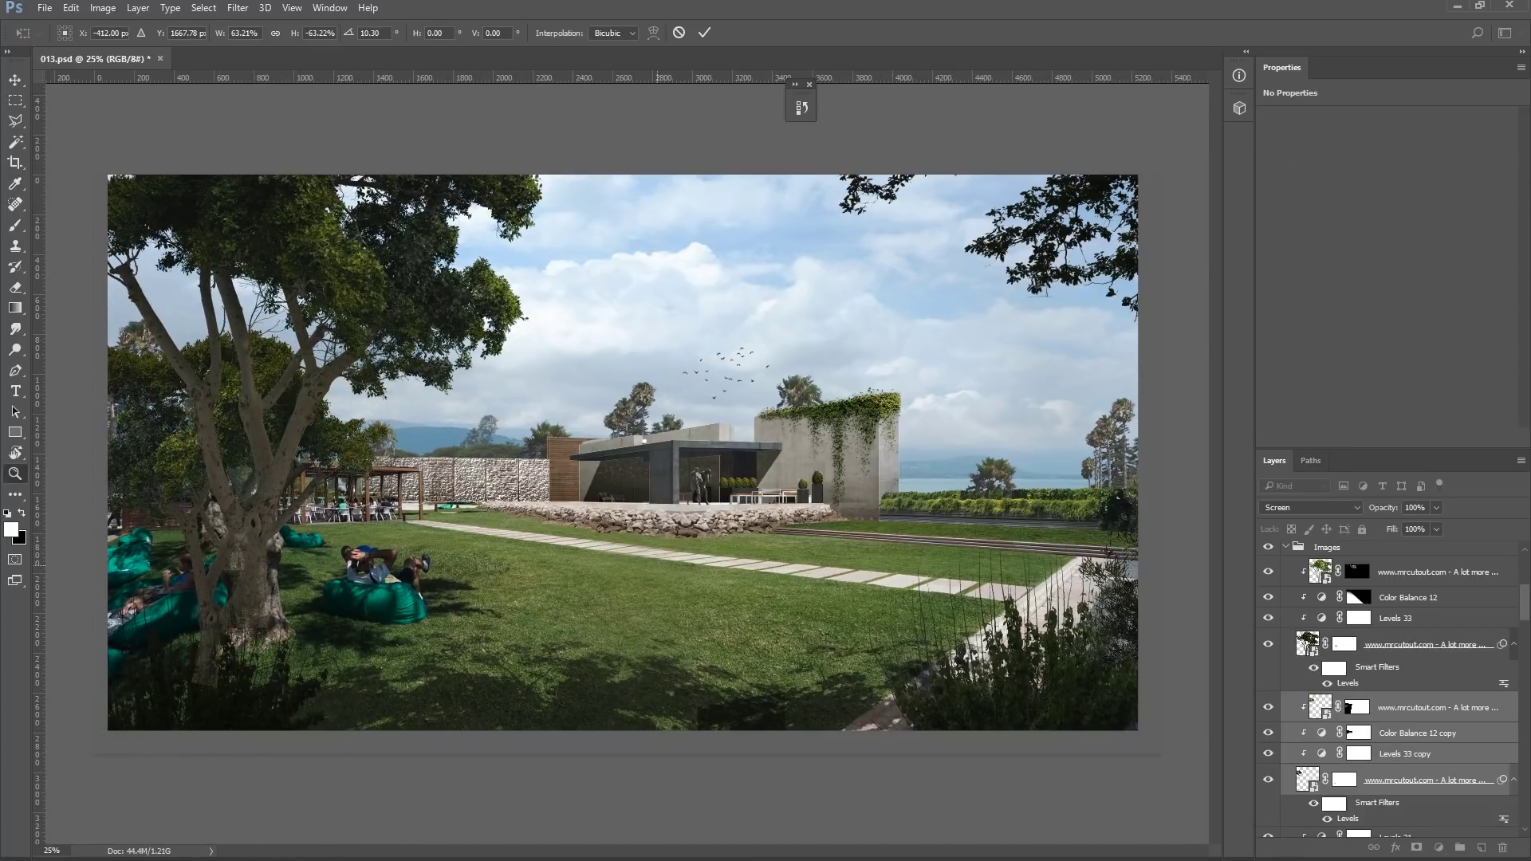
{"action": "key", "text": "Return"}
{"action": "left_click", "coordinate": [1344, 780]}
{"action": "key", "text": "b"}
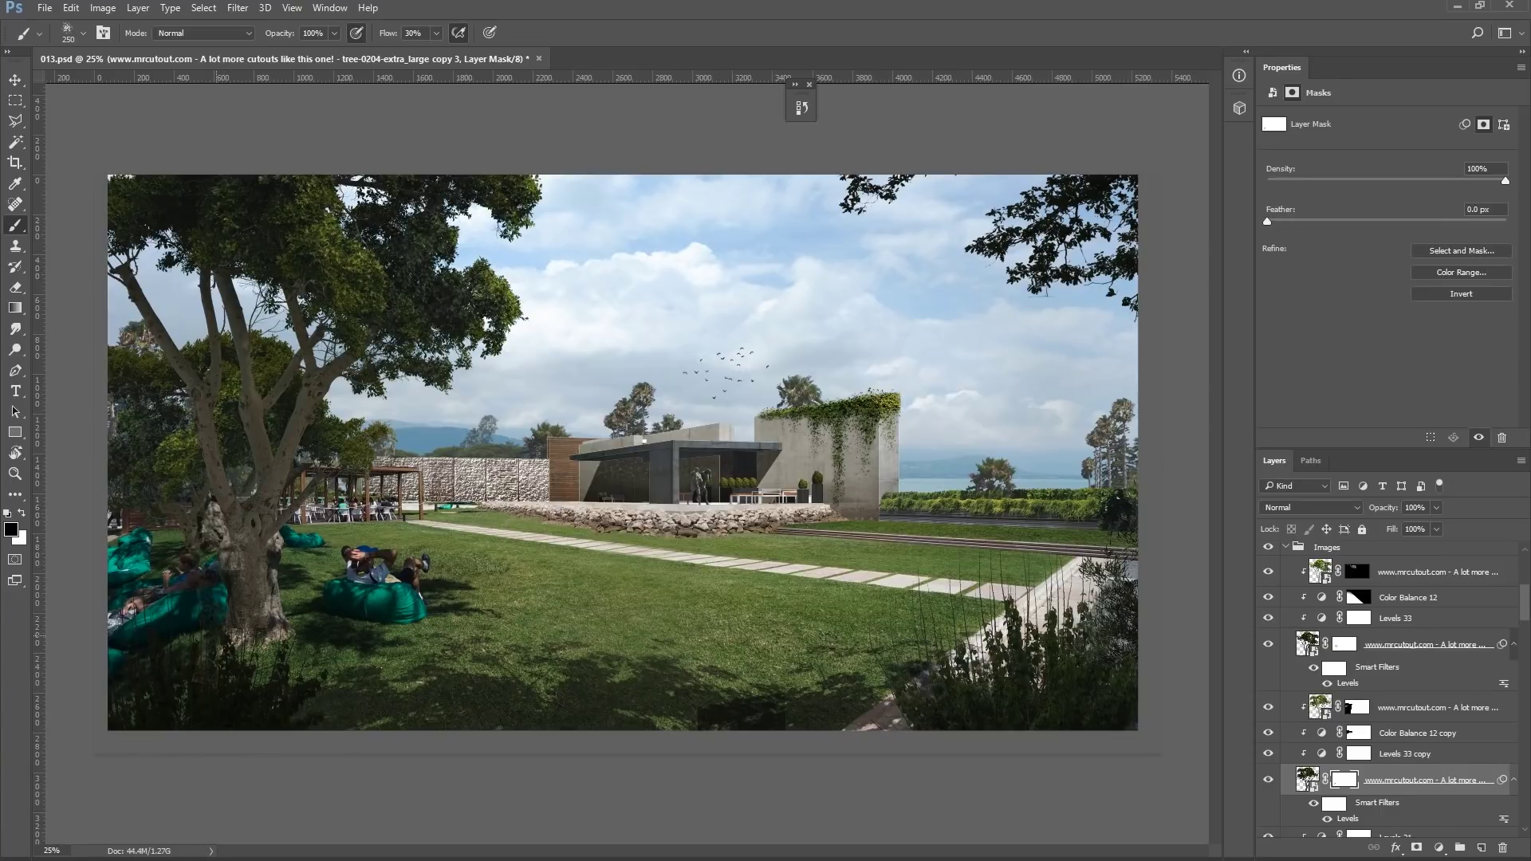
{"action": "key", "text": "v"}
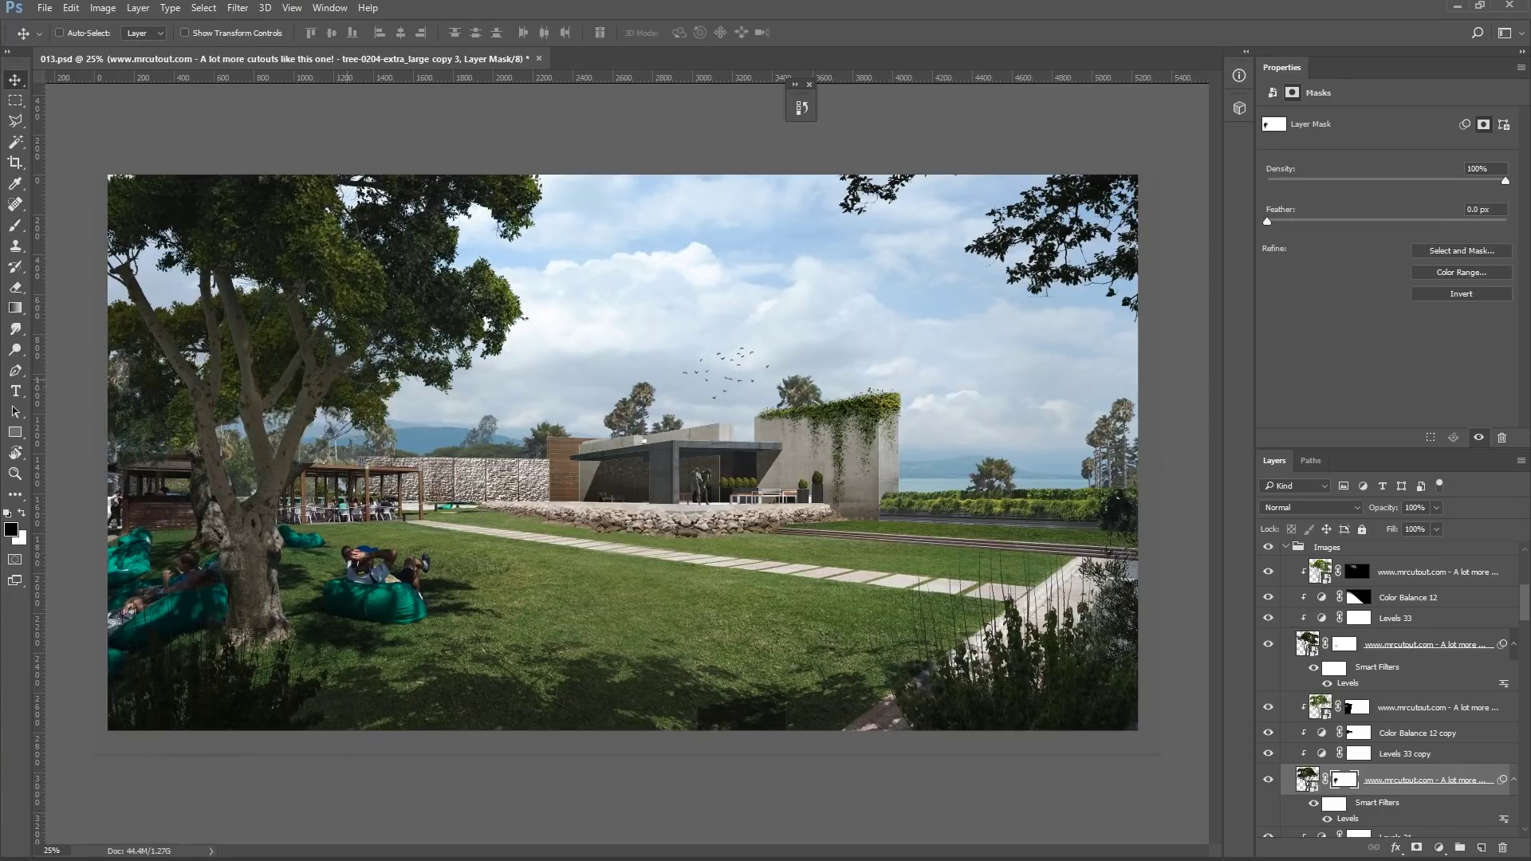
{"action": "key", "text": "b"}
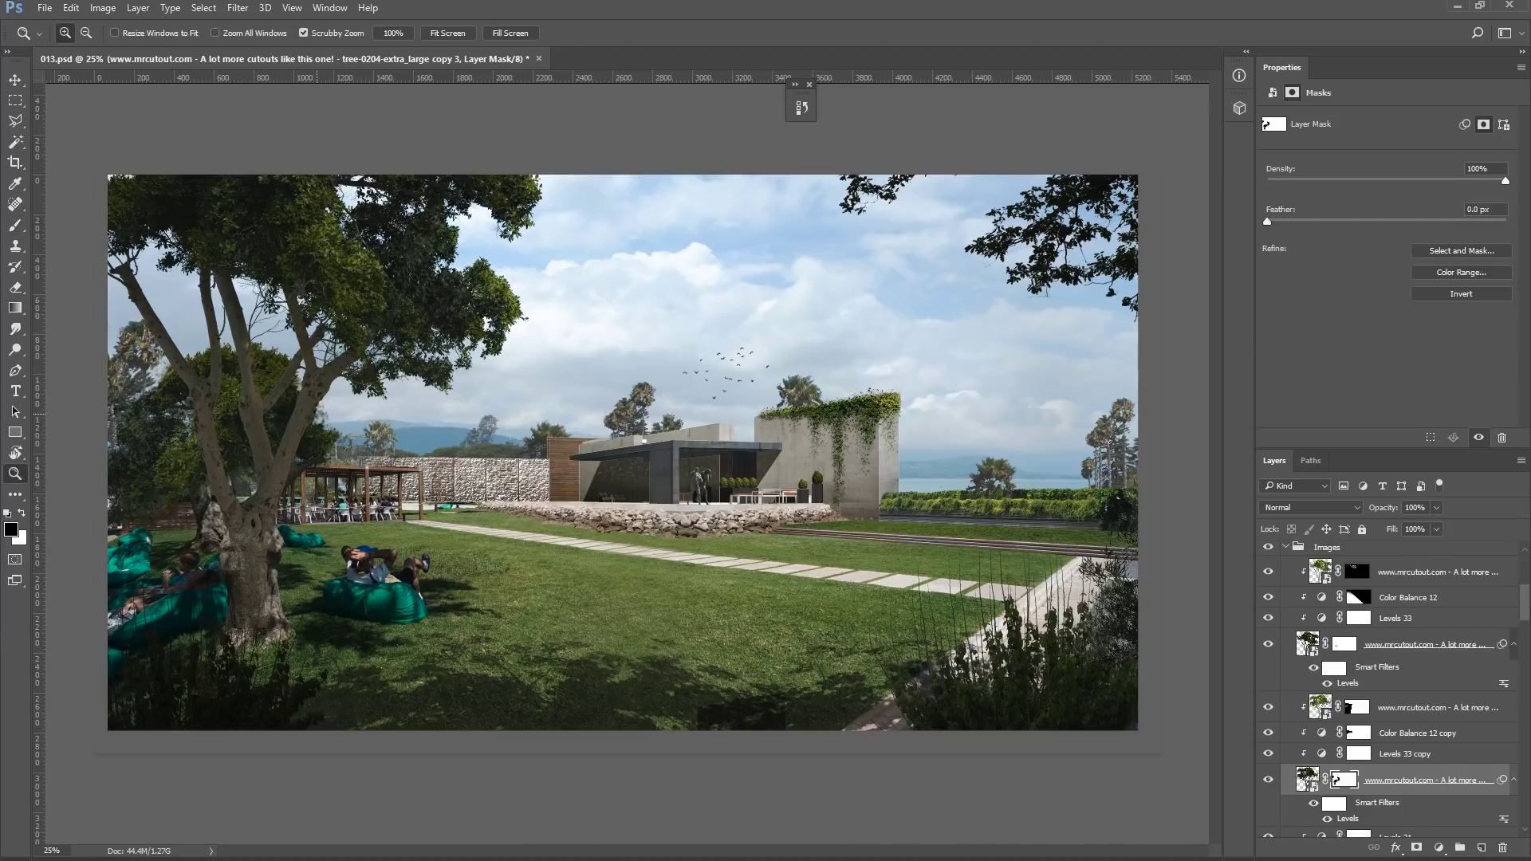
Step: Brush soft white light over the lawn and pergola on the Overlay-mode Over layer with a 1400 px brush at 10% opacity
{"action": "scroll", "coordinate": [311, 395], "scroll_direction": "up", "scroll_amount": 2}
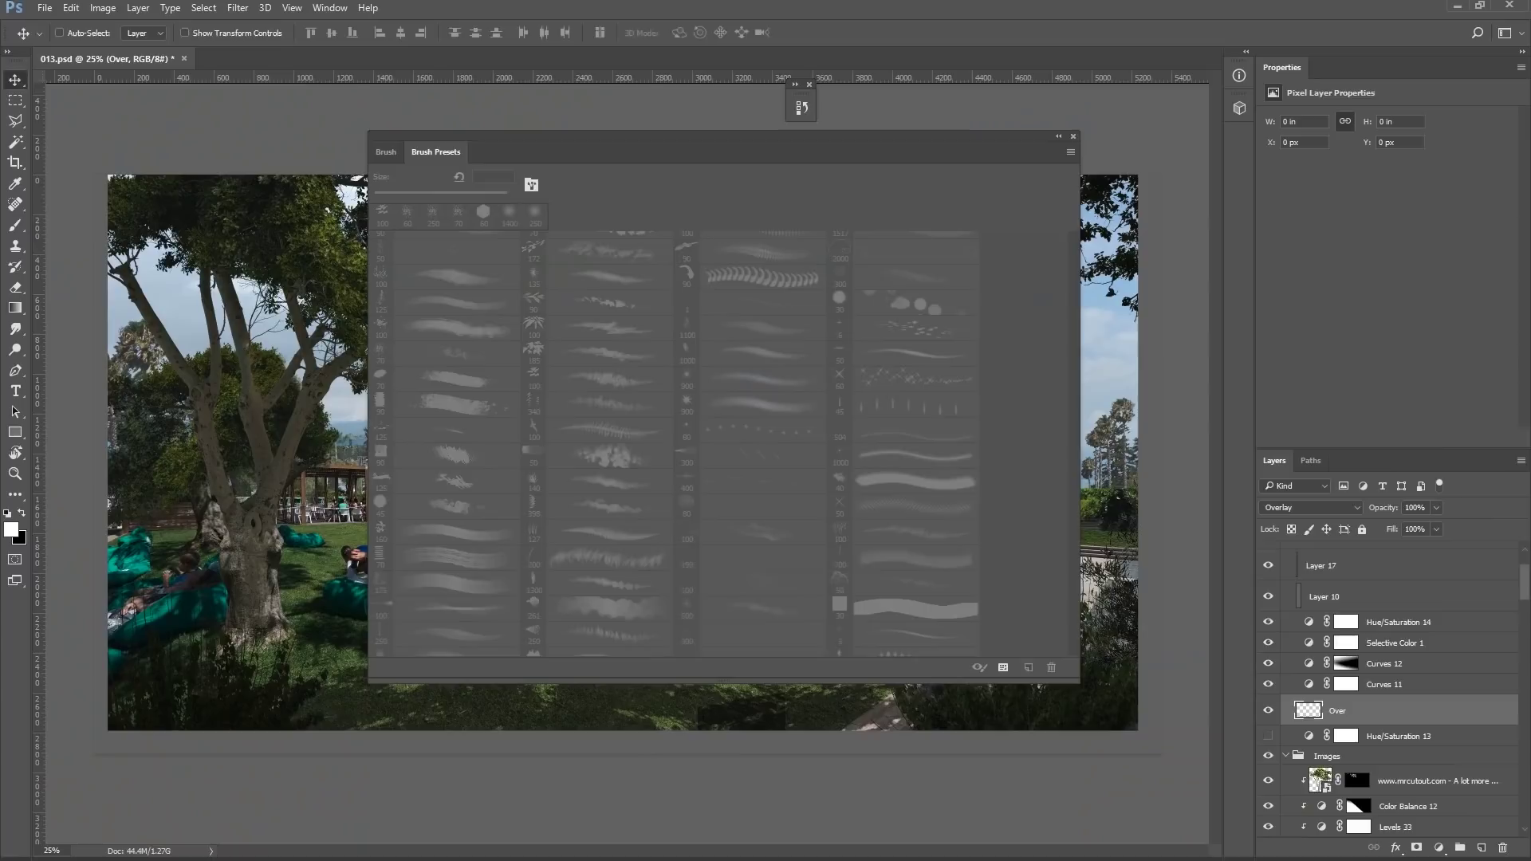
{"action": "scroll", "coordinate": [630, 375], "scroll_direction": "up", "scroll_amount": 2}
{"action": "key", "text": "Escape"}
{"action": "key", "text": "]"}
{"action": "key", "text": "]"}
{"action": "key", "text": "]"}
{"action": "key", "text": "]"}
{"action": "key", "text": "]"}
{"action": "key", "text": "]"}
{"action": "key", "text": "]"}
{"action": "key", "text": "]"}
{"action": "key", "text": "]"}
{"action": "key", "text": "]"}
{"action": "key", "text": "]"}
{"action": "key", "text": "]"}
{"action": "key", "text": "]"}
{"action": "key", "text": "1"}
{"action": "mouse_move", "coordinate": [518, 622]}
{"action": "left_mouse_down"}
{"action": "mouse_move", "coordinate": [940, 590]}
{"action": "mouse_move", "coordinate": [877, 558]}
{"action": "mouse_move", "coordinate": [821, 463]}
{"action": "left_mouse_up"}
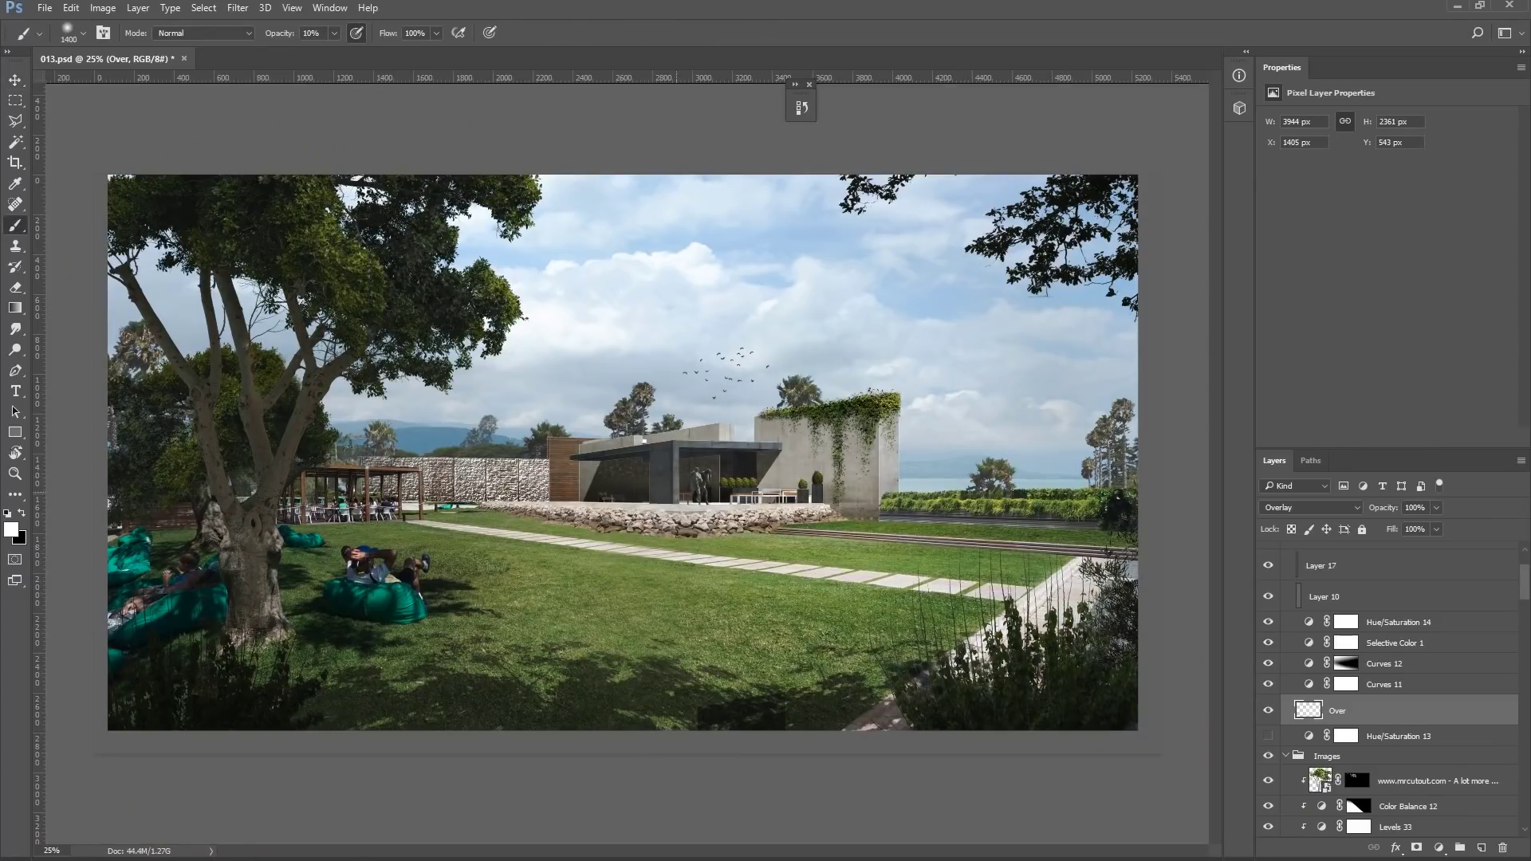
{"action": "left_click_drag", "start_coordinate": [470, 486], "coordinate": [351, 546]}
{"action": "mouse_move", "coordinate": [550, 610]}
{"action": "left_mouse_down"}
{"action": "mouse_move", "coordinate": [398, 558]}
{"action": "mouse_move", "coordinate": [240, 534]}
{"action": "left_mouse_up"}
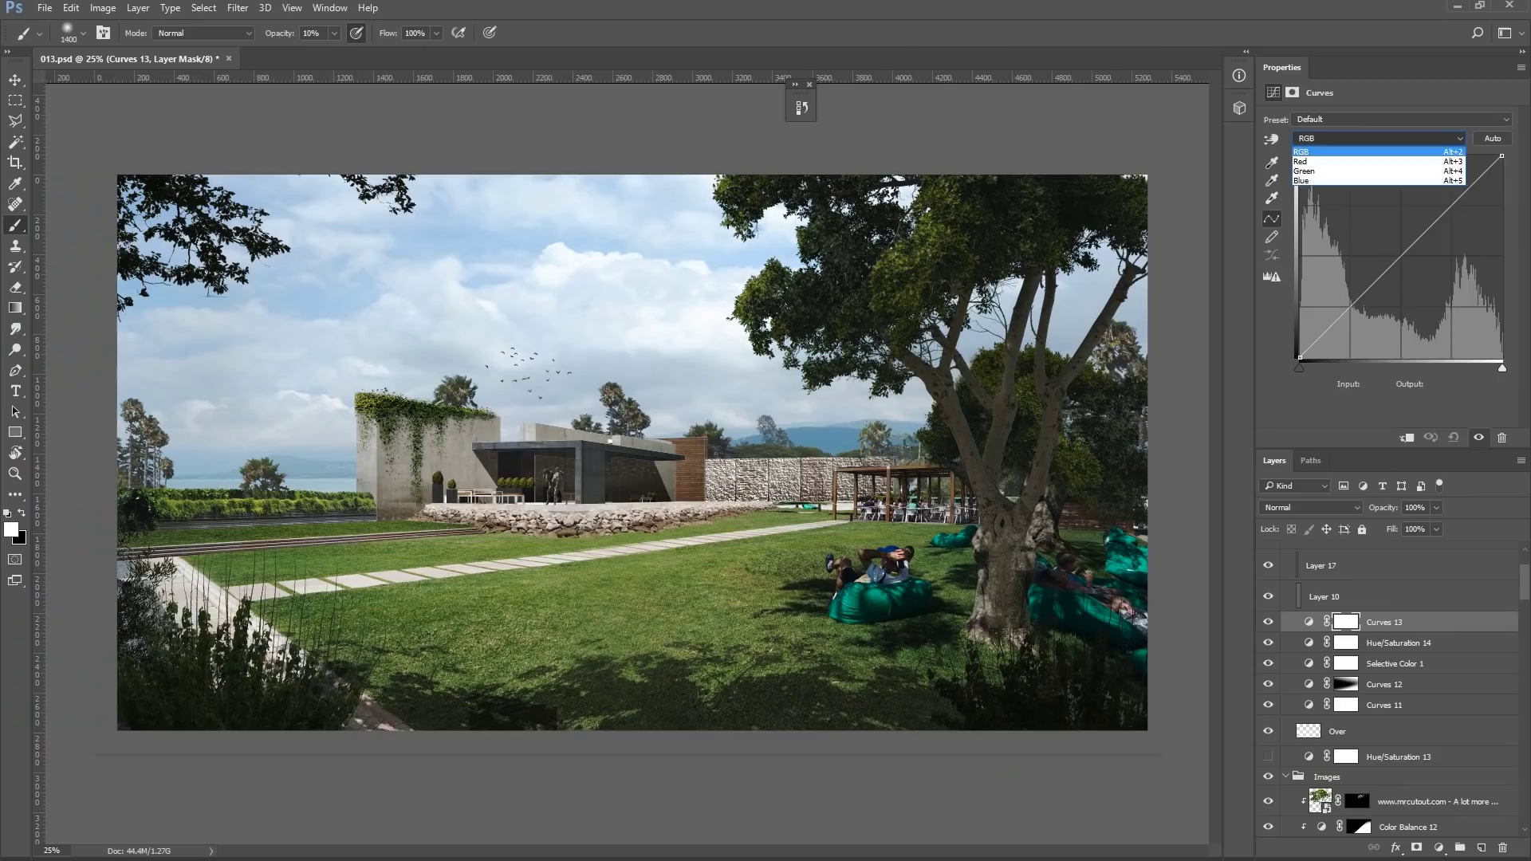
Step: Lift the blue channel's shadows in Curves 13 to input 1, output 18, and add another adjustment layer
{"action": "left_click", "coordinate": [1355, 164]}
{"action": "left_click_drag", "start_coordinate": [1297, 357], "coordinate": [1300, 343]}
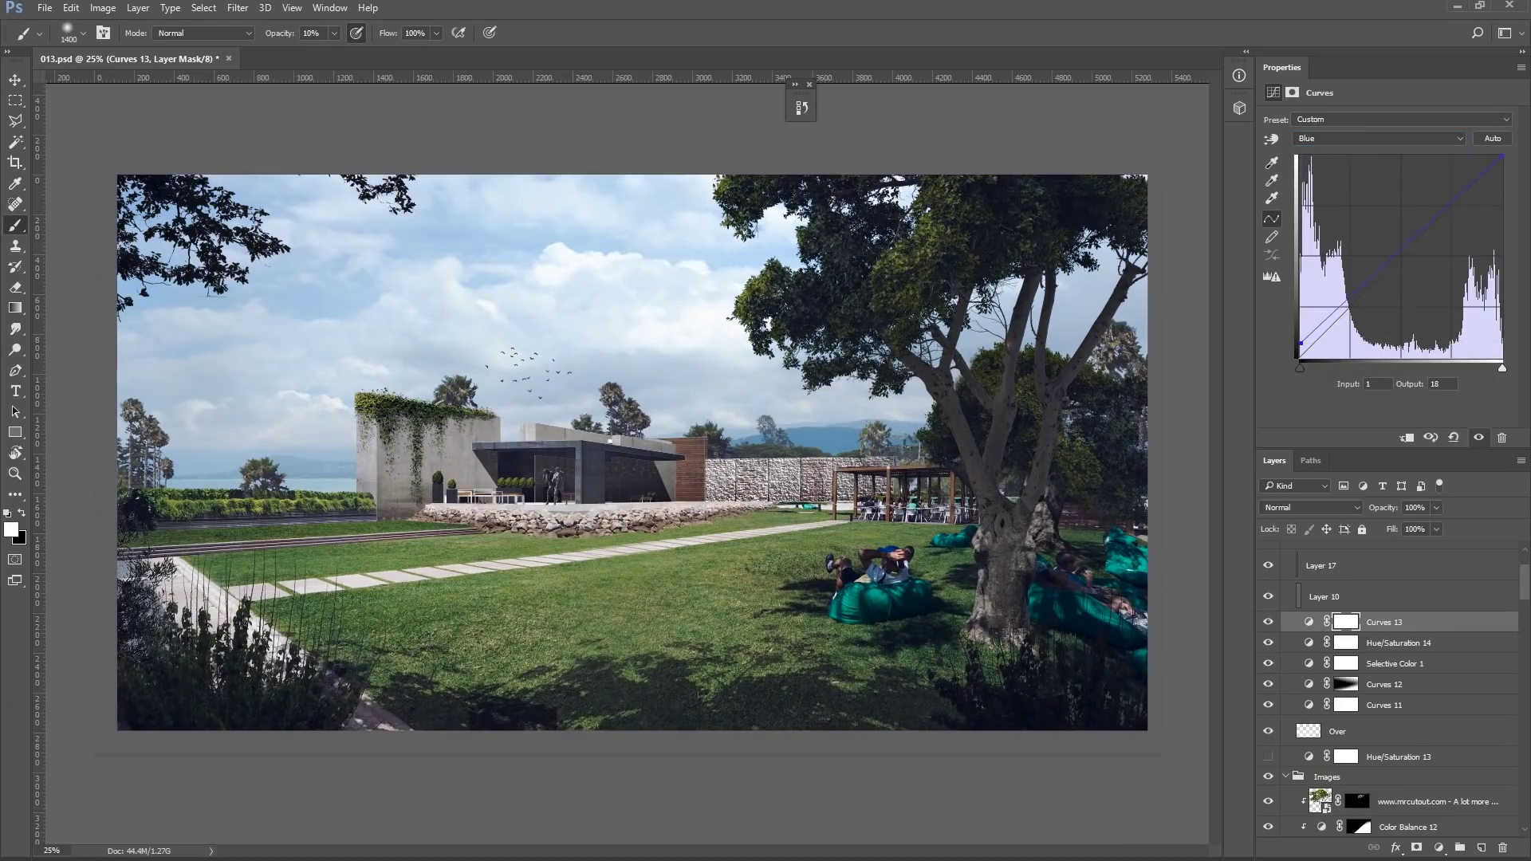
{"action": "left_click", "coordinate": [1439, 847]}
{"action": "left_click", "coordinate": [1189, 667]}
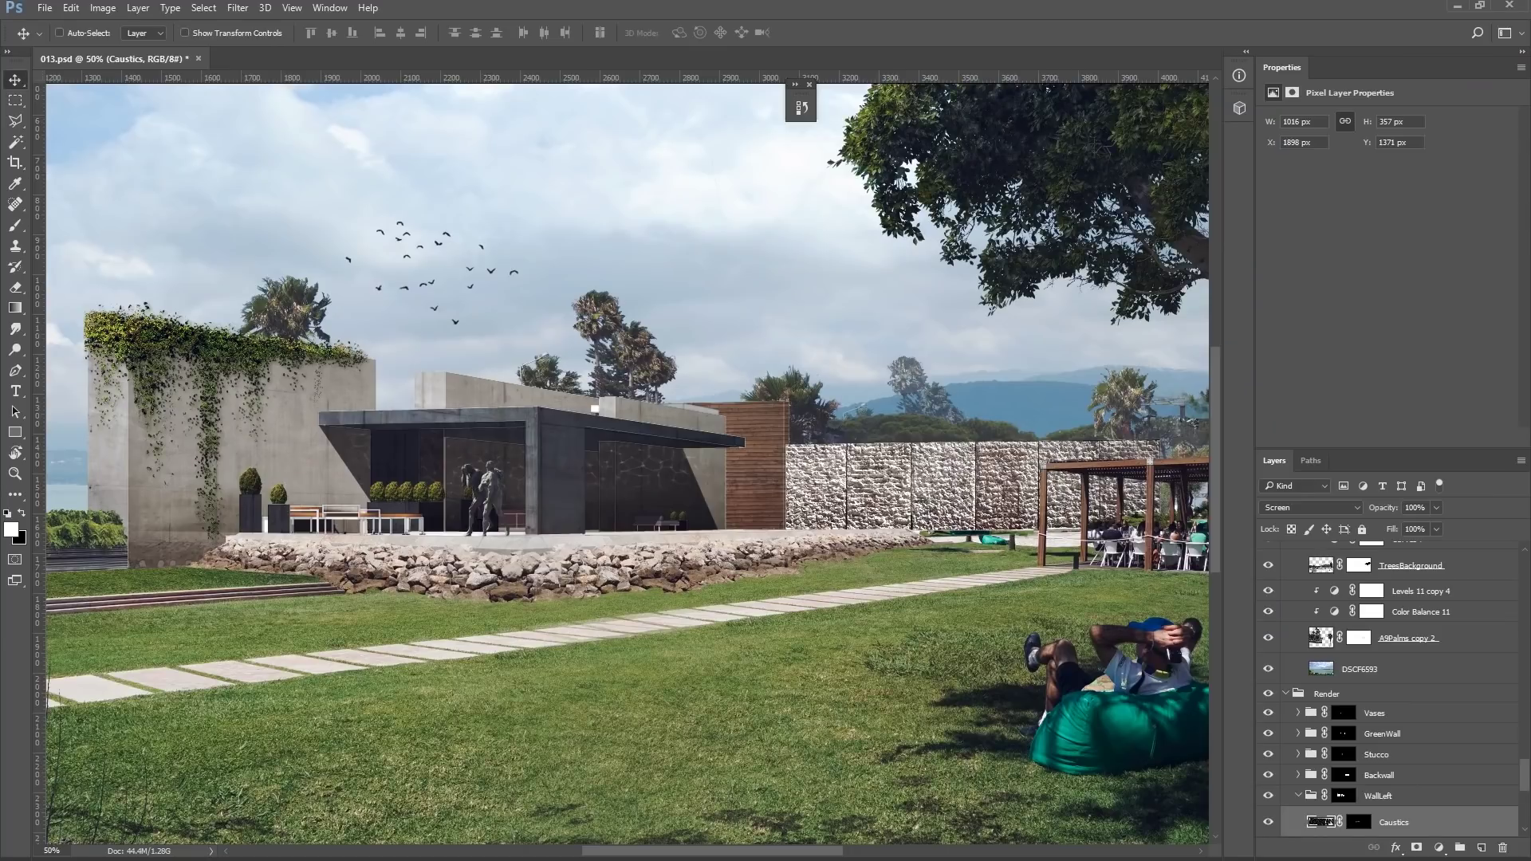
Step: Duplicate the Caustics layer into the Stucco group and flatten it to fit under the pavilion's canopy
{"action": "left_click_drag", "start_coordinate": [1329, 821], "coordinate": [1375, 754], "text": "alt"}
{"action": "key", "text": "z"}
{"action": "scroll", "coordinate": [627, 462], "scroll_direction": "left", "scroll_amount": 3}
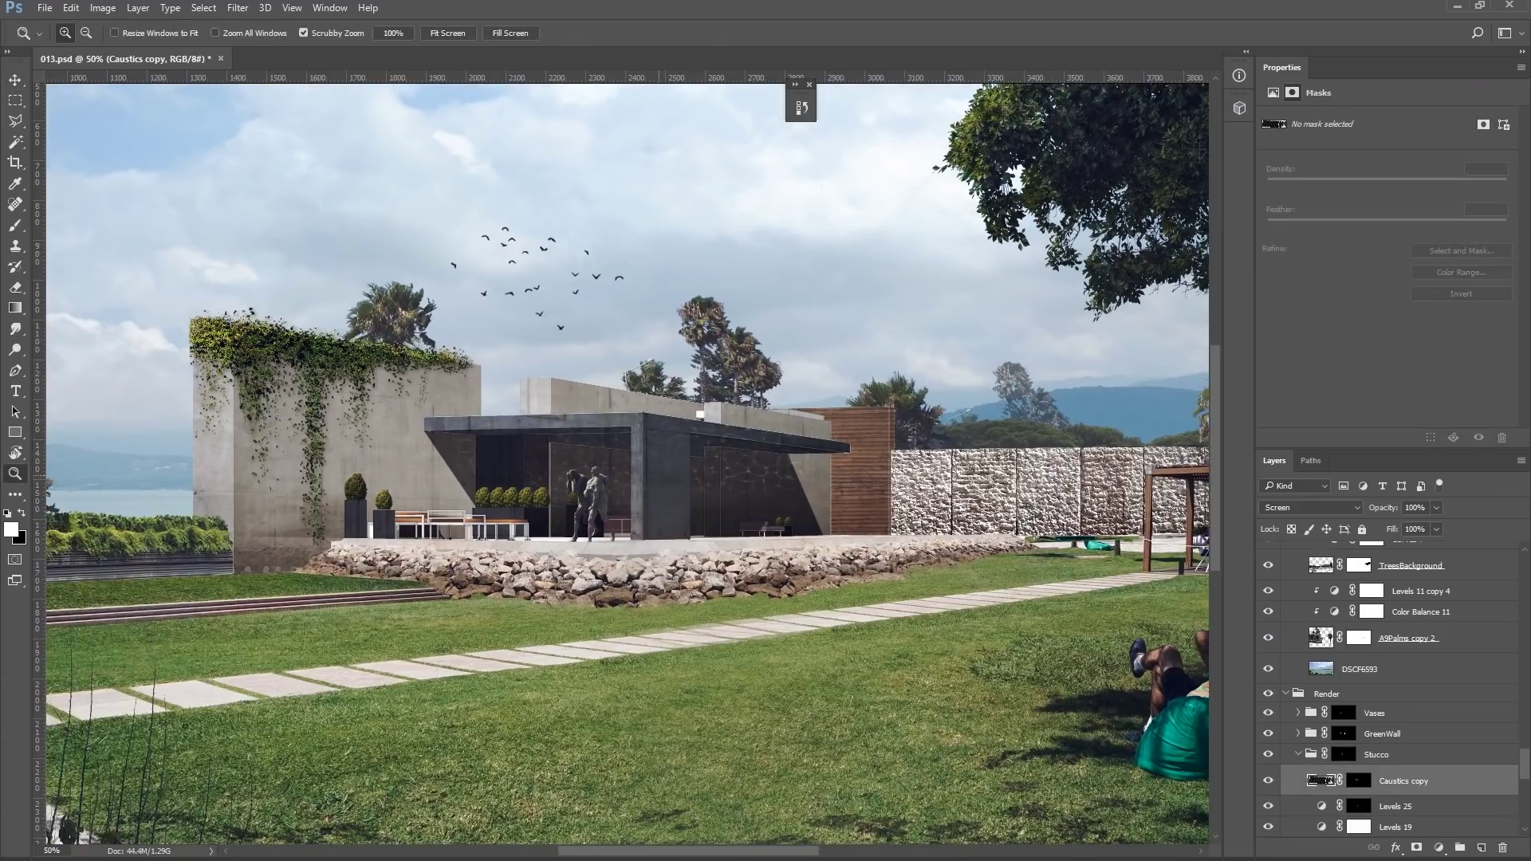
{"action": "key", "text": "ctrl+plus"}
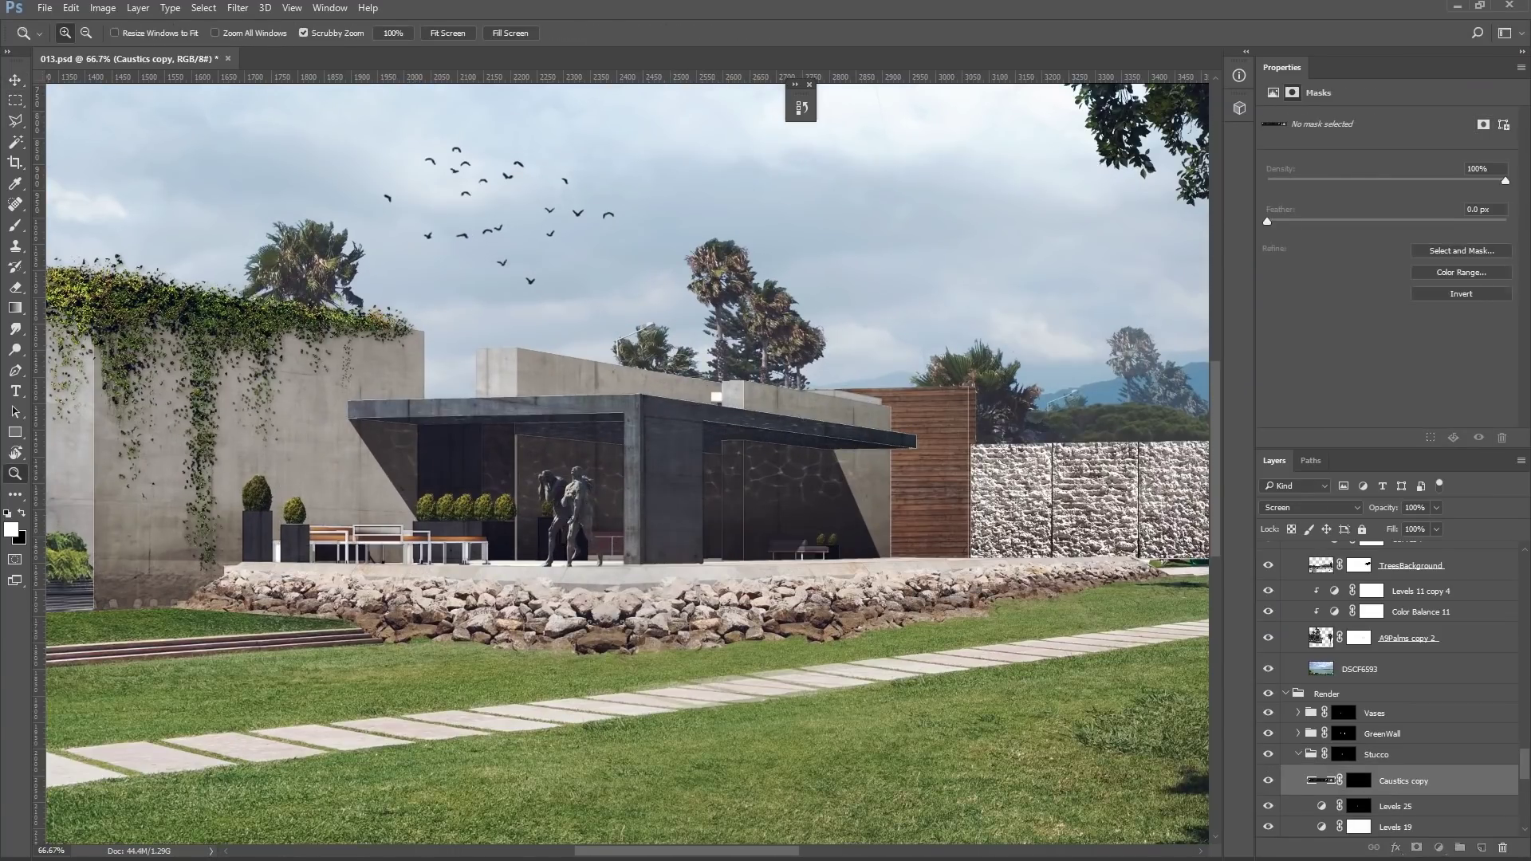
Step: Restrict the Caustics copy layer to the canopy's underside by selecting those areas with the Polygonal Lasso and masking out the rest
{"action": "key", "text": "b"}
{"action": "key", "text": "ctrl+backslash"}
{"action": "key", "text": "l"}
{"action": "key", "text": "ctrl+plus"}
{"action": "key", "text": "ctrl+plus"}
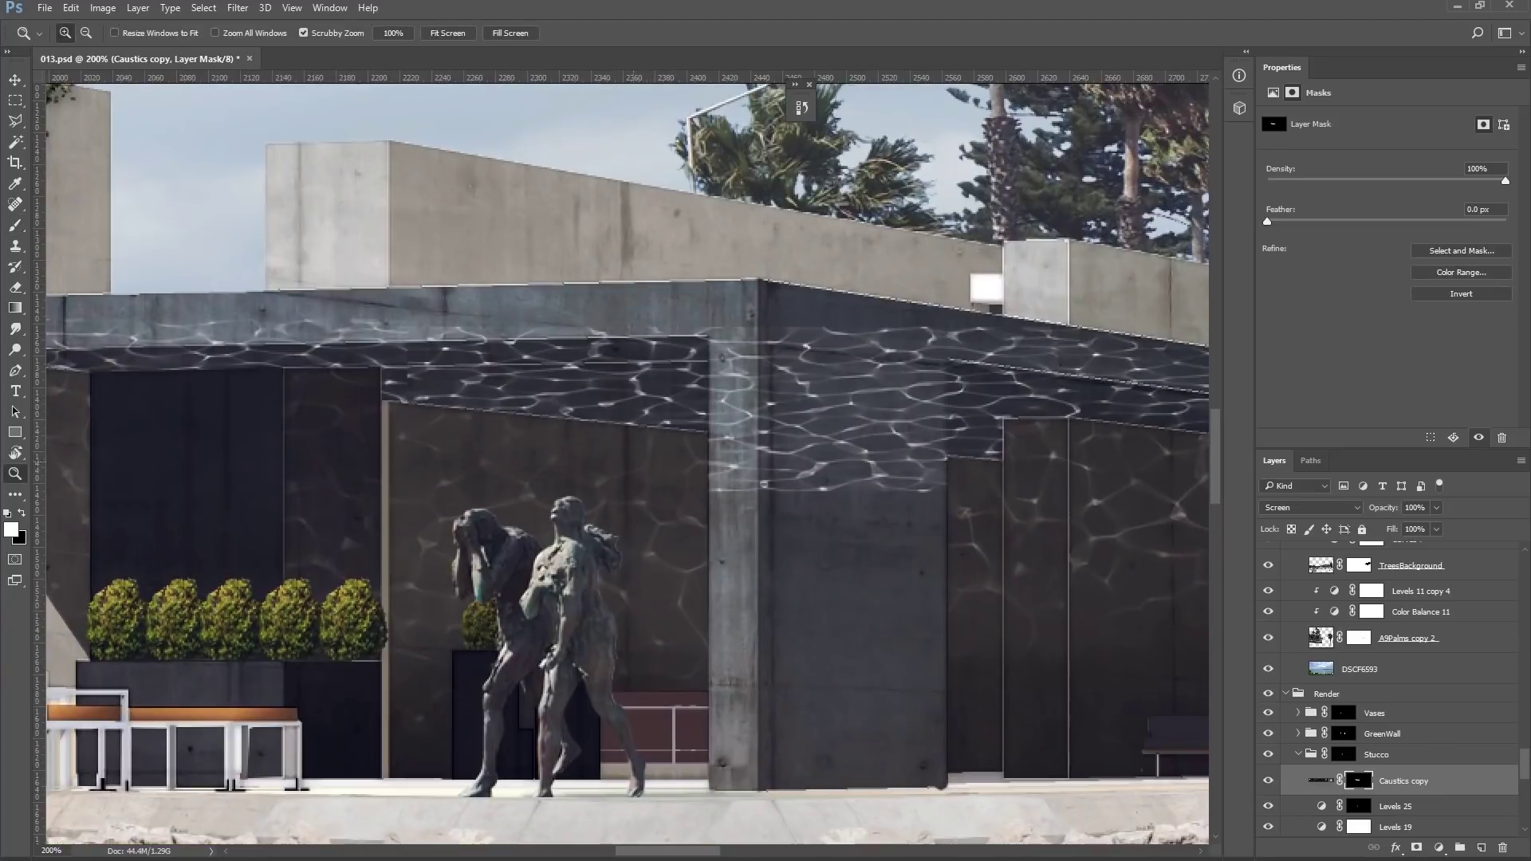
{"action": "scroll", "coordinate": [628, 457], "scroll_direction": "left", "scroll_amount": 5}
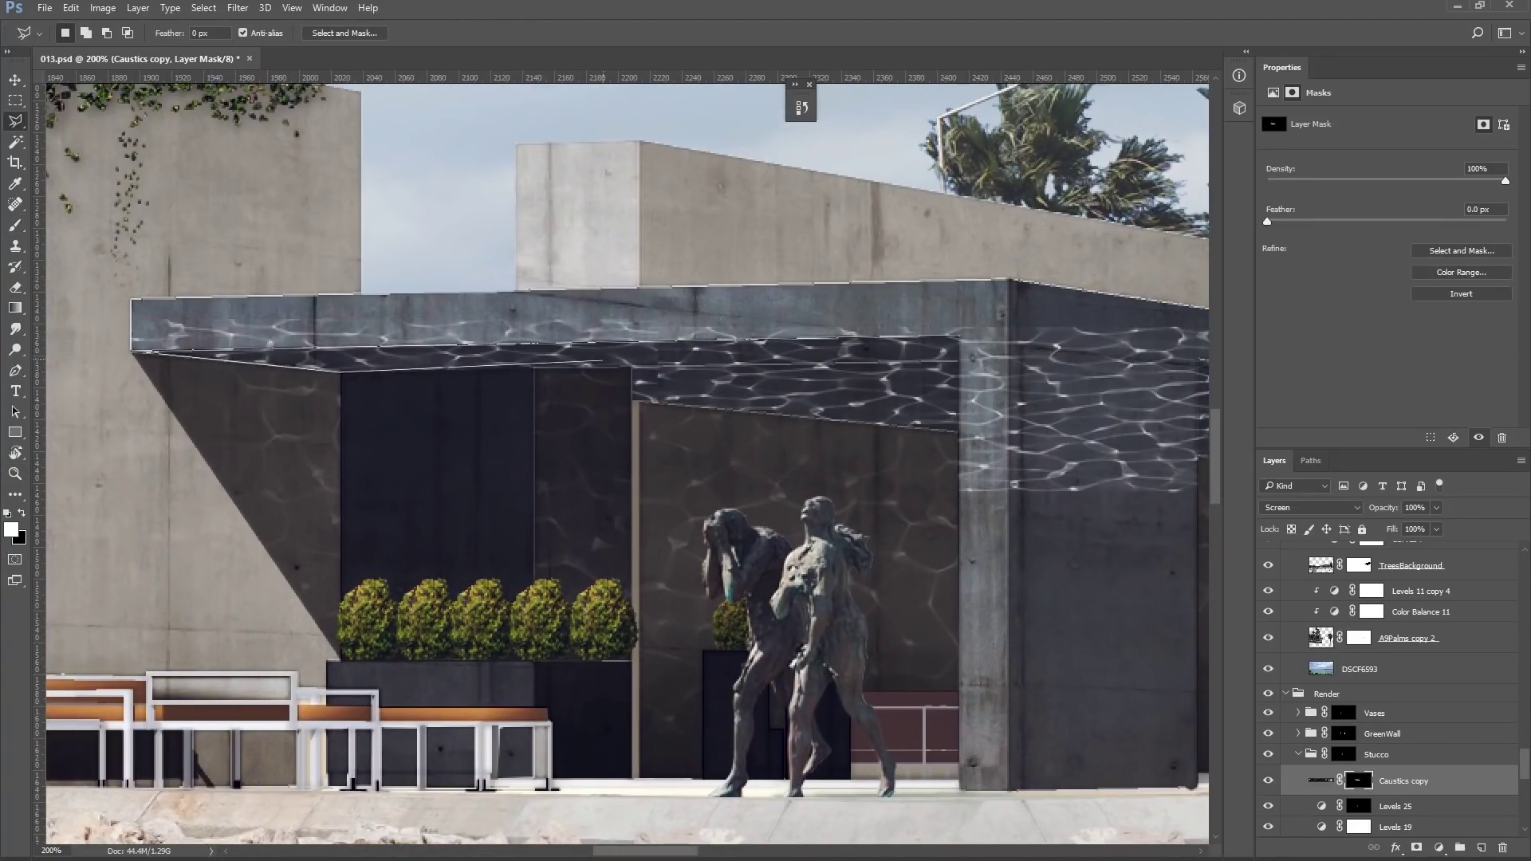
{"action": "scroll", "coordinate": [627, 456], "scroll_direction": "right", "scroll_amount": 8}
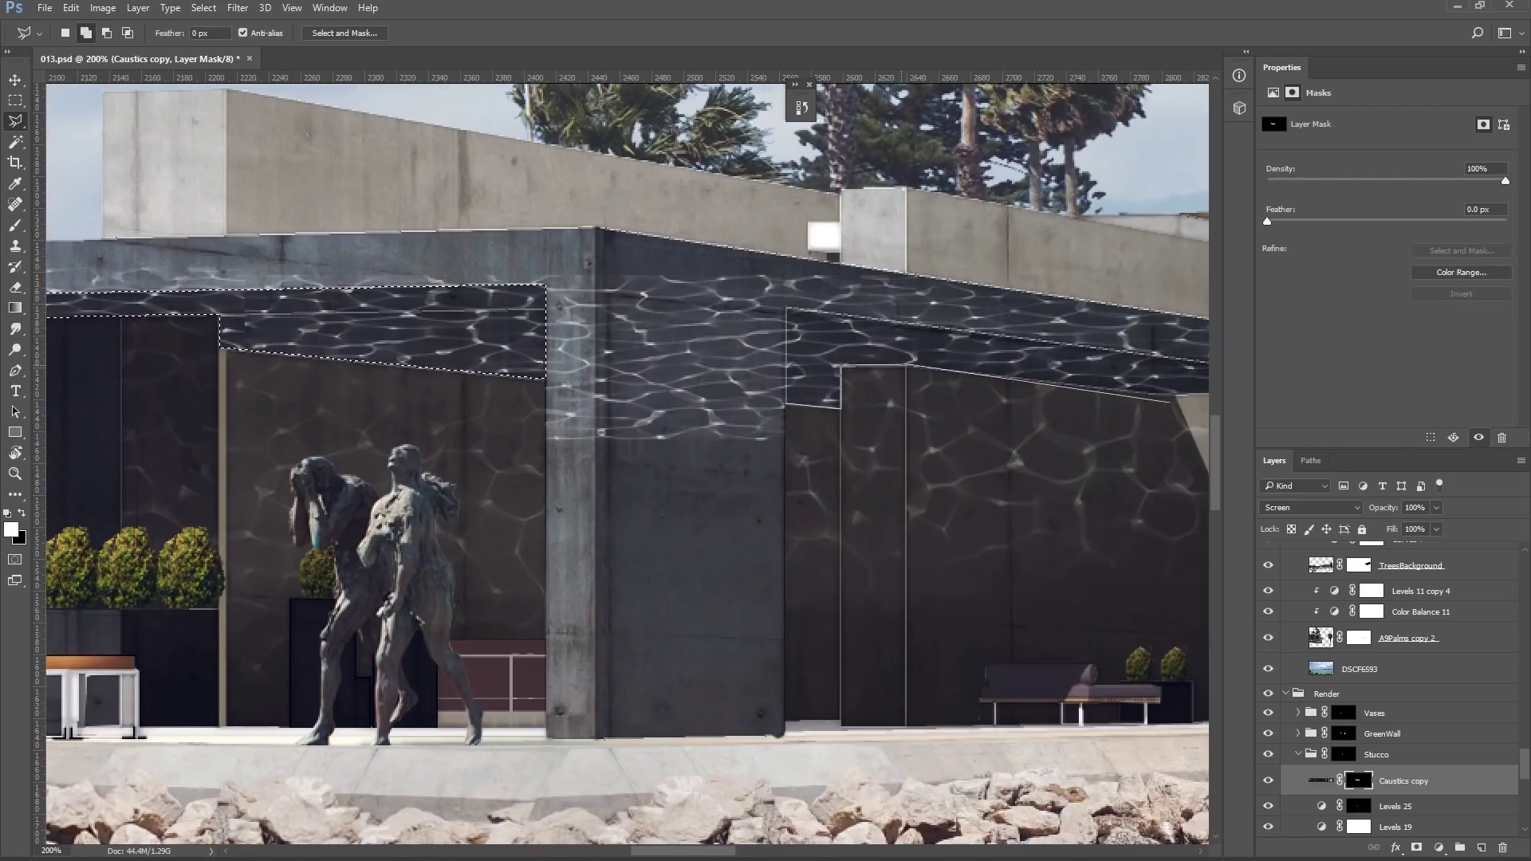
{"action": "scroll", "coordinate": [628, 457], "scroll_direction": "right", "scroll_amount": 6}
{"action": "right_click", "coordinate": [1359, 780]}
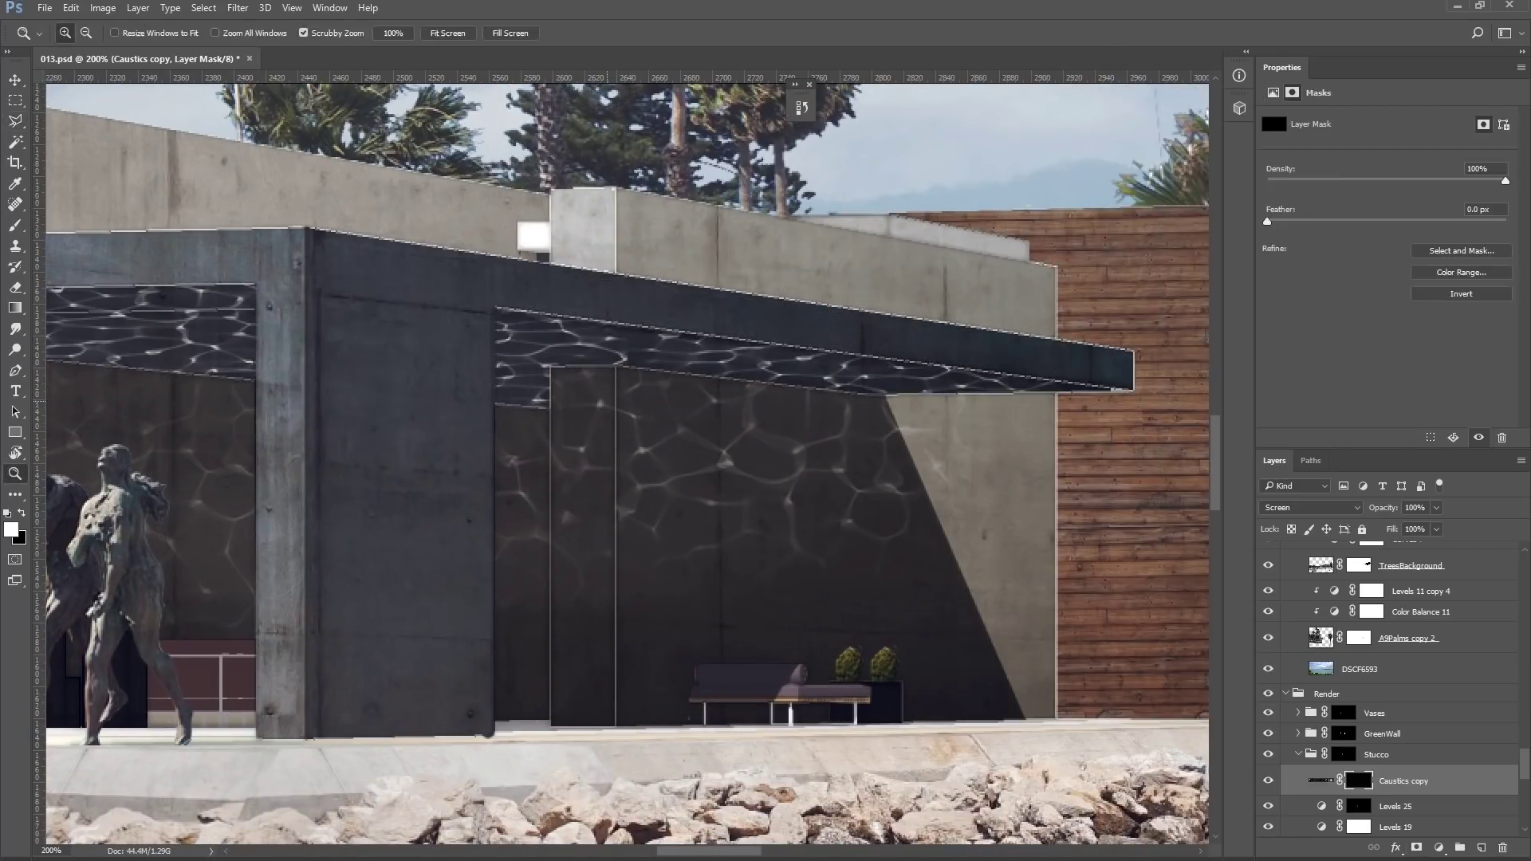
Step: Paint white into the Stucco group's mask along the front canopy's edges with a 7 px brush at 100% opacity to close the gaps
{"action": "key", "text": "ctrl+minus"}
{"action": "key", "text": "ctrl+minus"}
{"action": "key", "text": "b"}
{"action": "key", "text": "z"}
{"action": "left_click", "coordinate": [397, 434]}
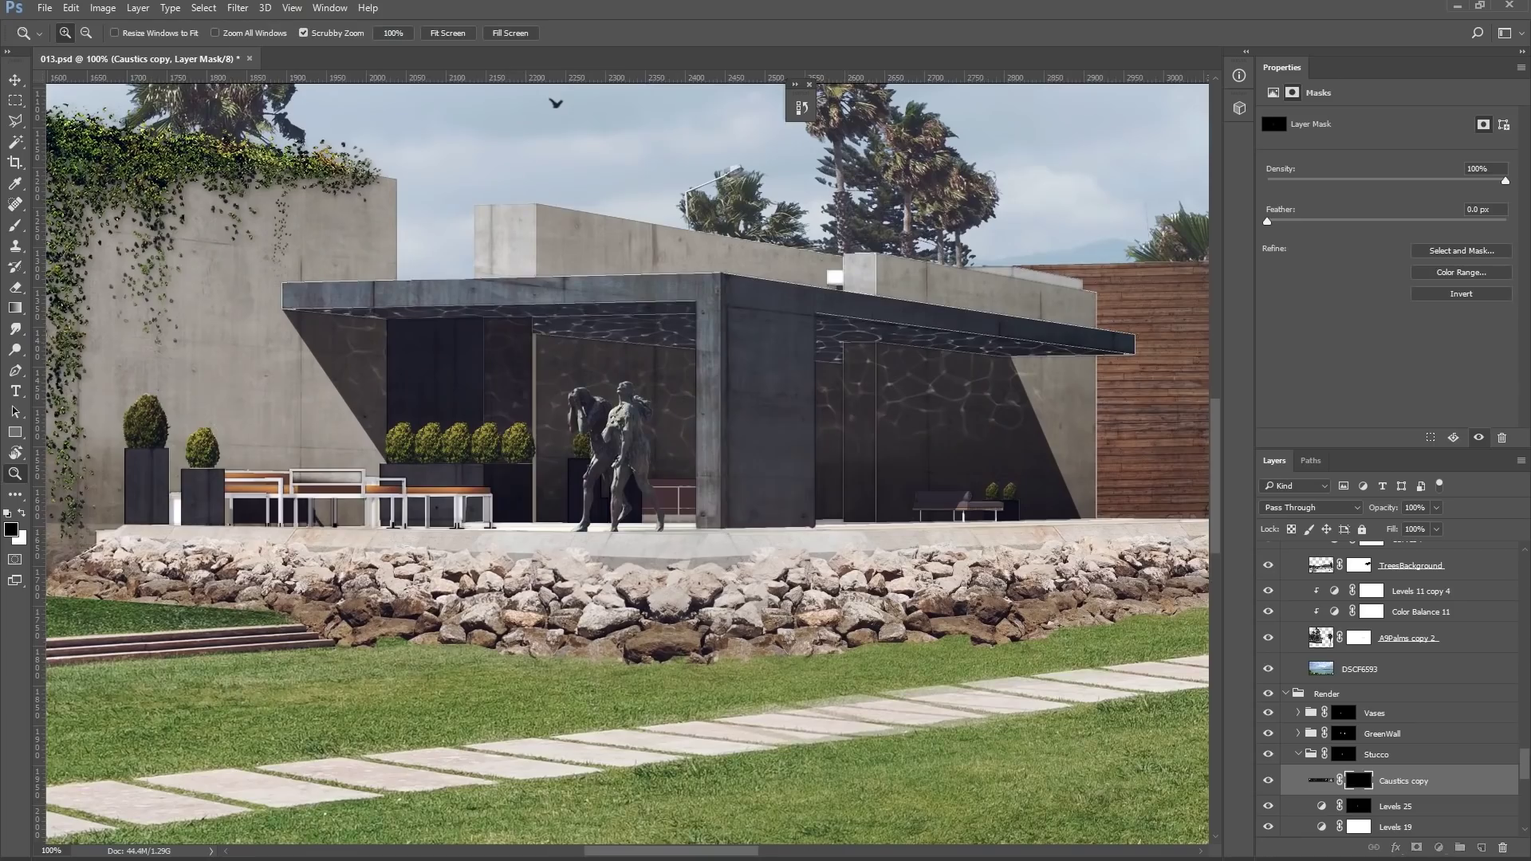
{"action": "key", "text": "alt+bracketright"}
{"action": "key", "text": "b"}
{"action": "key", "text": "F5"}
{"action": "key", "text": "F5"}
{"action": "key", "text": "x"}
{"action": "key", "text": "ctrl+plus"}
{"action": "key", "text": "ctrl+plus"}
{"action": "key", "text": "ctrl+plus"}
{"action": "key", "text": "bracketleft"}
{"action": "key", "text": "bracketleft"}
{"action": "key", "text": "bracketleft"}
{"action": "key", "text": "bracketleft"}
{"action": "key", "text": "bracketleft"}
{"action": "key", "text": "bracketleft"}
{"action": "key", "text": "bracketleft"}
{"action": "key", "text": "0"}
{"action": "key", "text": "ctrl+plus"}
{"action": "key", "text": "ctrl+minus"}
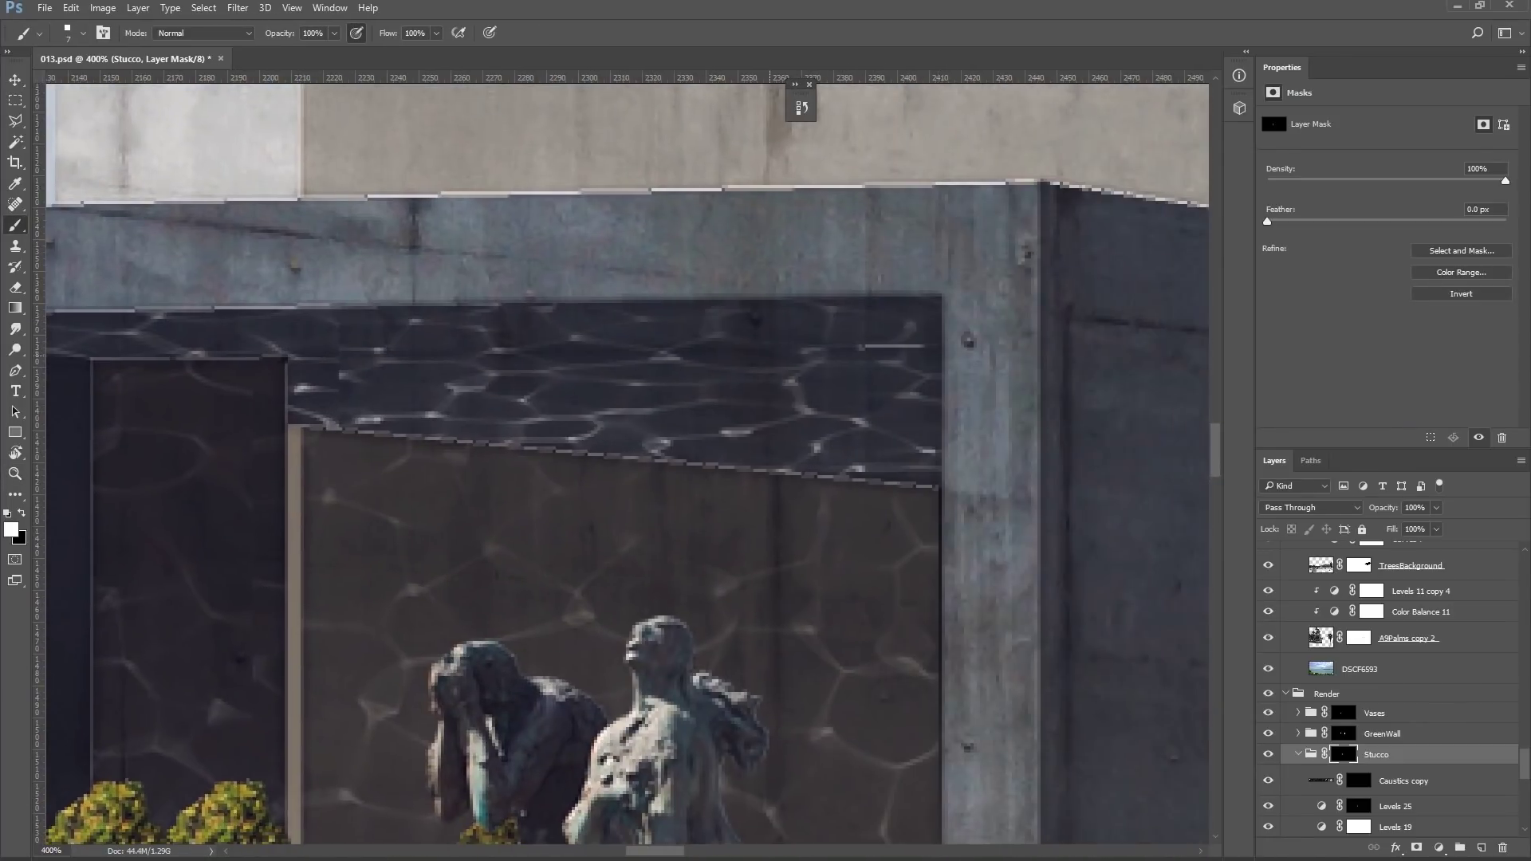
{"action": "scroll", "coordinate": [622, 462], "scroll_direction": "left", "scroll_amount": 10}
{"action": "mouse_move", "coordinate": [593, 376]}
{"action": "left_mouse_down"}
{"action": "mouse_move", "coordinate": [911, 371]}
{"action": "mouse_move", "coordinate": [926, 421]}
{"action": "left_mouse_up"}
{"action": "scroll", "coordinate": [622, 463], "scroll_direction": "right", "scroll_amount": 8}
{"action": "scroll", "coordinate": [622, 463], "scroll_direction": "down", "scroll_amount": 2}
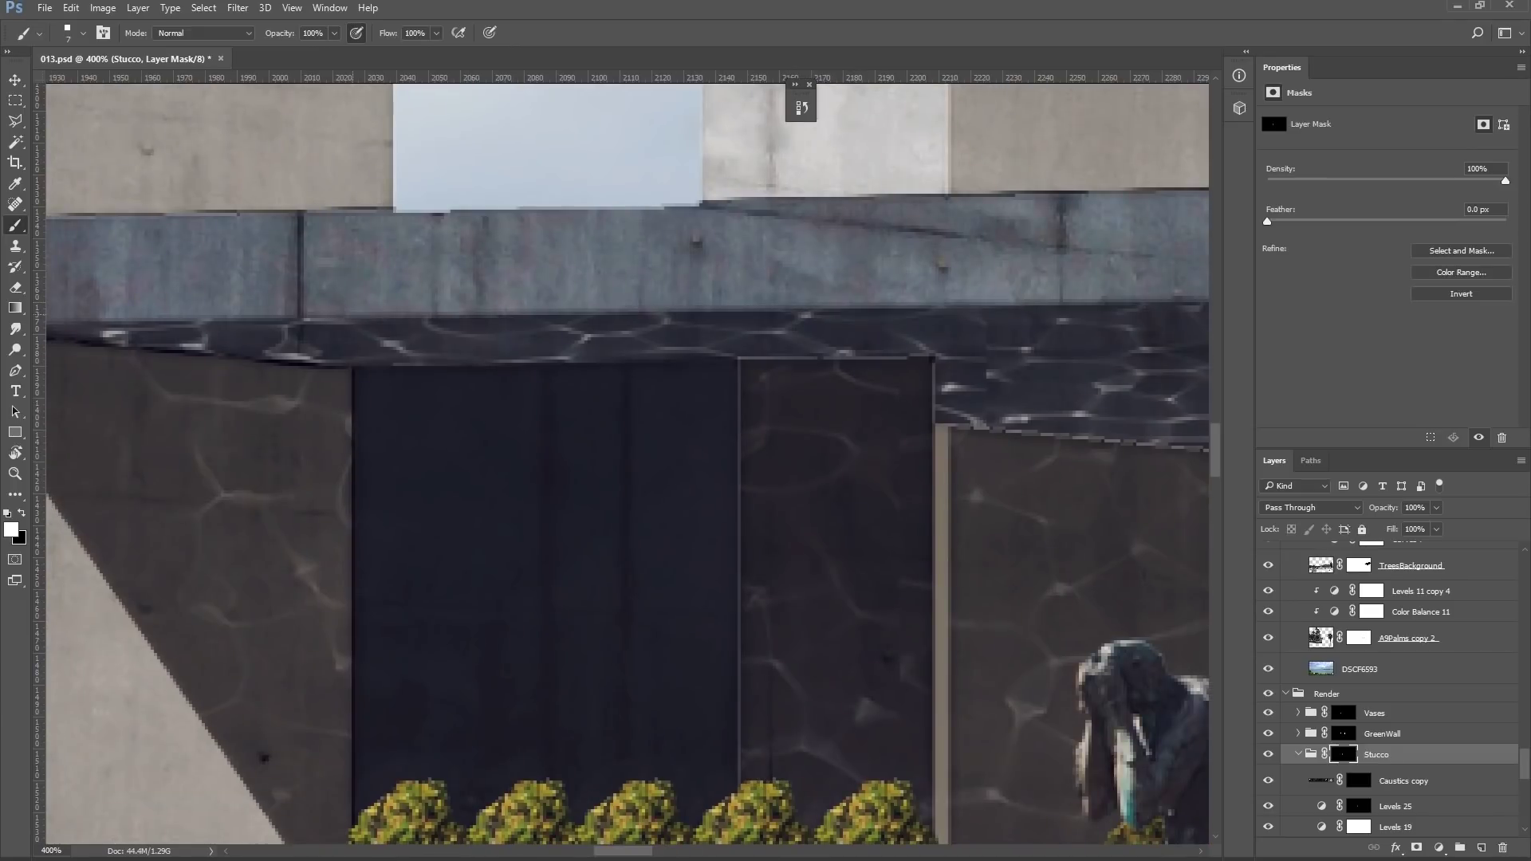
Step: Extend the Stucco mask along the receding side canopy's fascia and underside edges to cover the bright outlines
{"action": "key", "text": "ctrl+minus"}
{"action": "scroll", "coordinate": [622, 463], "scroll_direction": "up", "scroll_amount": 3}
{"action": "scroll", "coordinate": [622, 462], "scroll_direction": "right", "scroll_amount": 12}
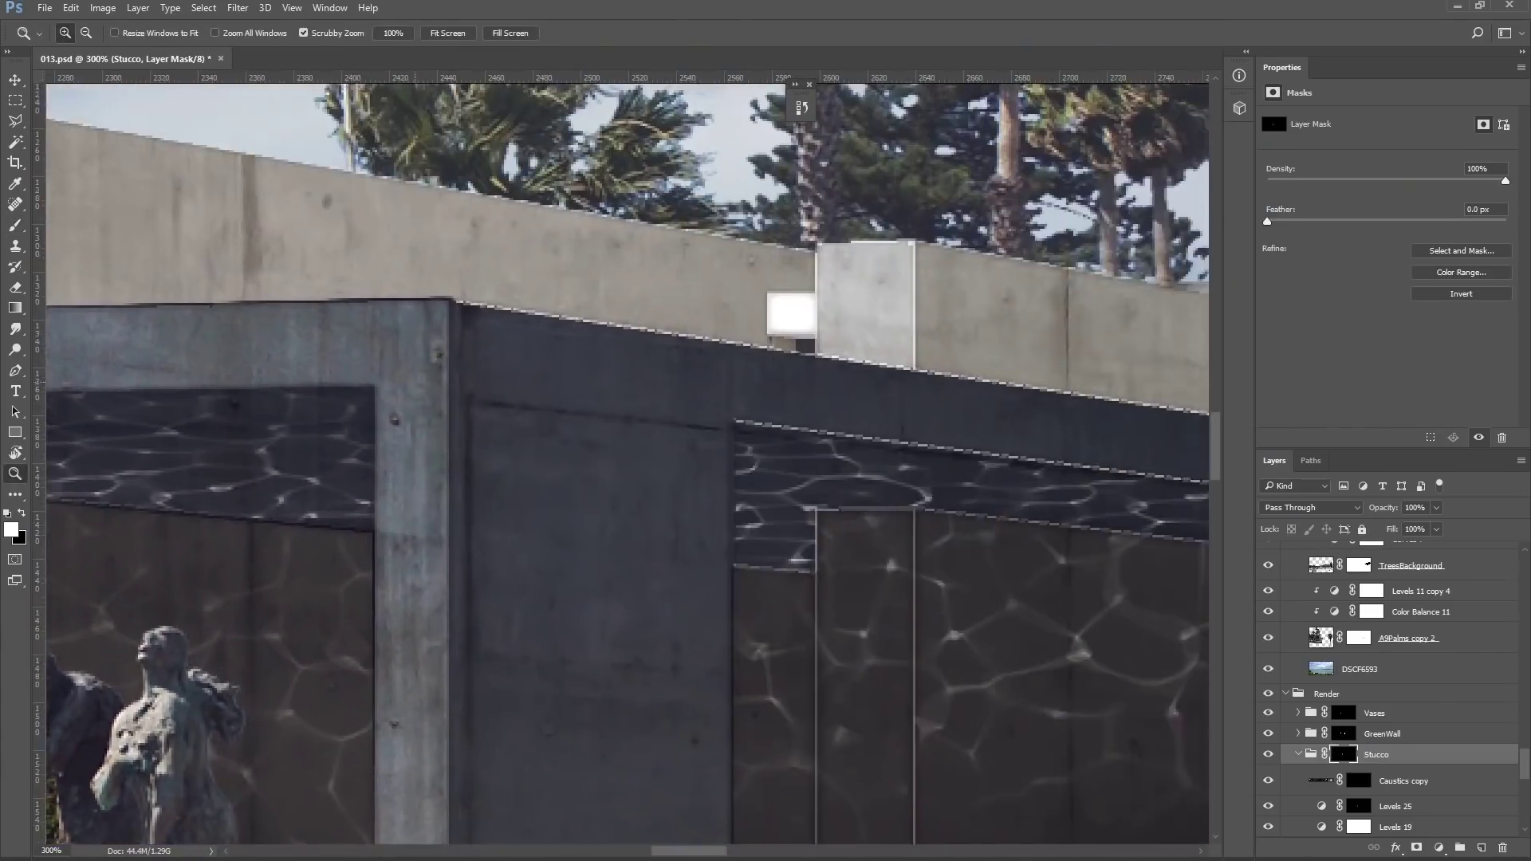
{"action": "scroll", "coordinate": [621, 462], "scroll_direction": "left", "scroll_amount": 8}
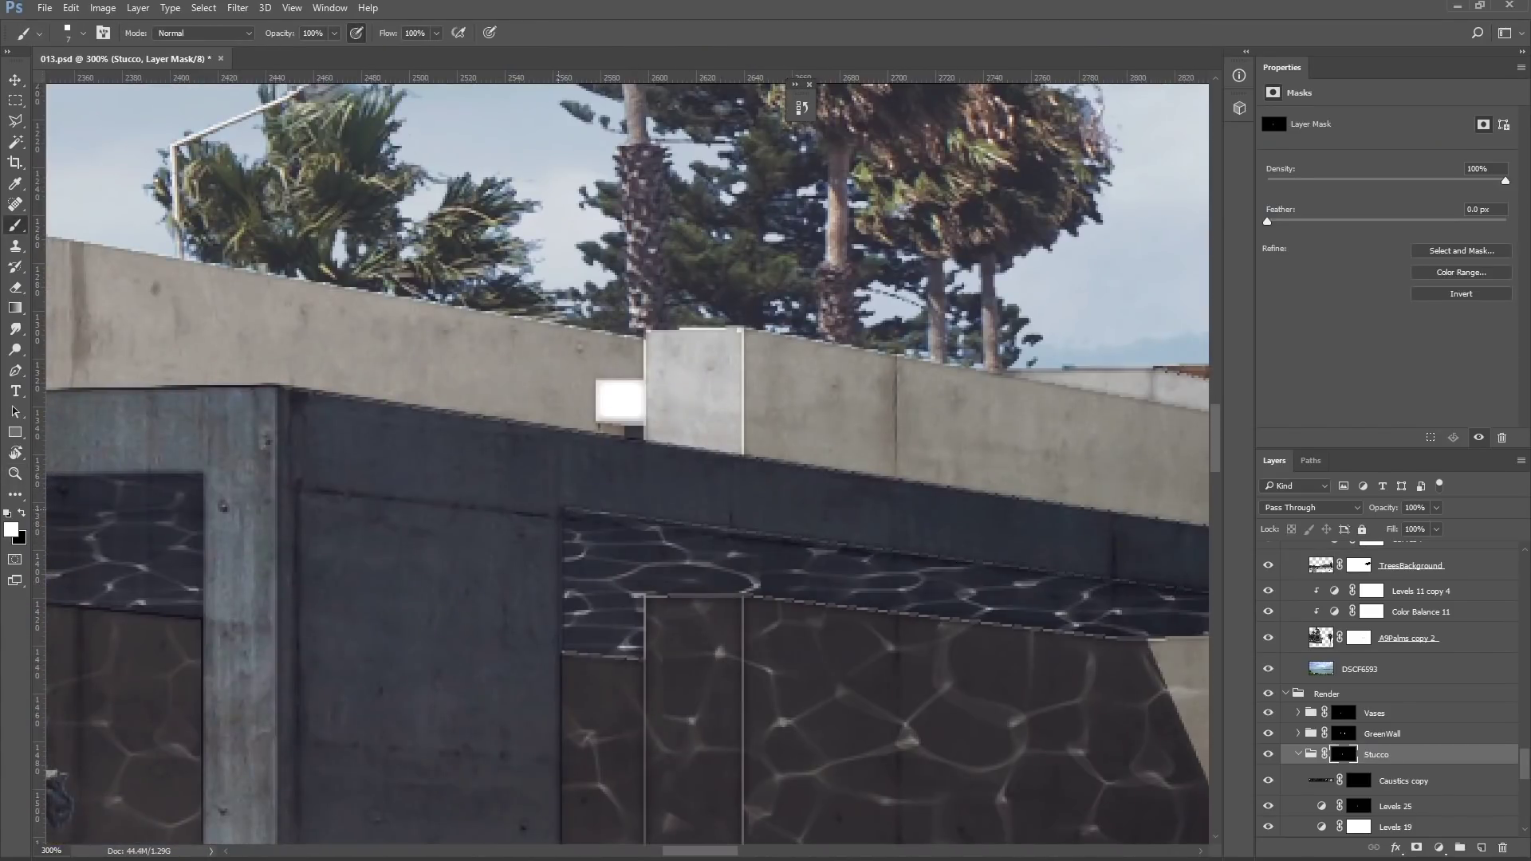
{"action": "scroll", "coordinate": [622, 462], "scroll_direction": "right", "scroll_amount": 6}
{"action": "scroll", "coordinate": [622, 462], "scroll_direction": "left", "scroll_amount": 4}
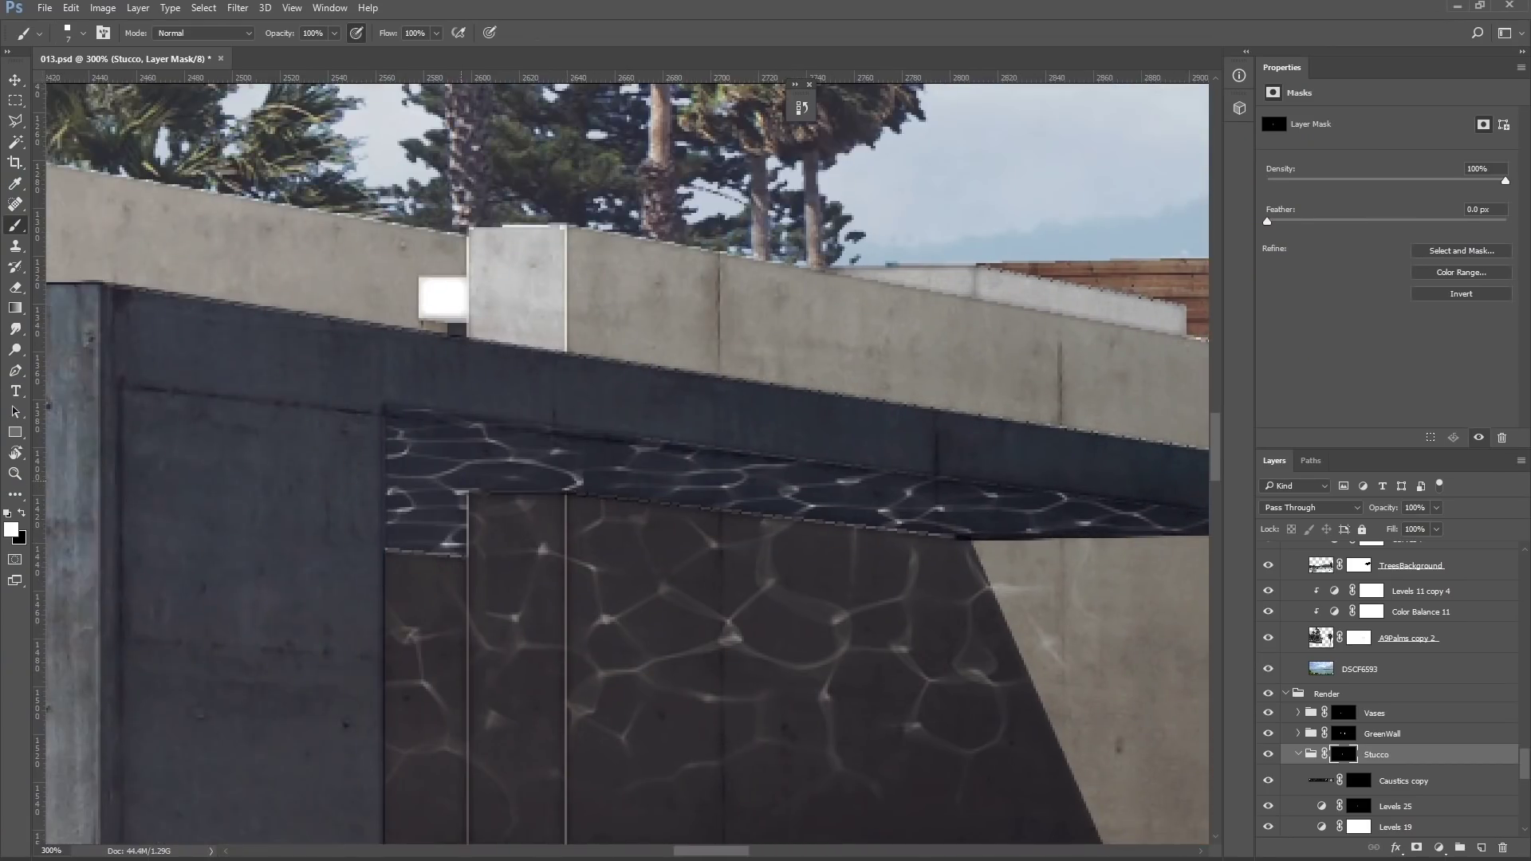
Step: Paint white into the WallLeft group's mask to cover the bright patch and outlines around the concrete walls above the roof
{"action": "key", "text": "z"}
{"action": "key", "text": "ctrl+0"}
{"action": "key", "text": "ctrl+plus"}
{"action": "key", "text": "ctrl+plus"}
{"action": "key", "text": "ctrl+plus"}
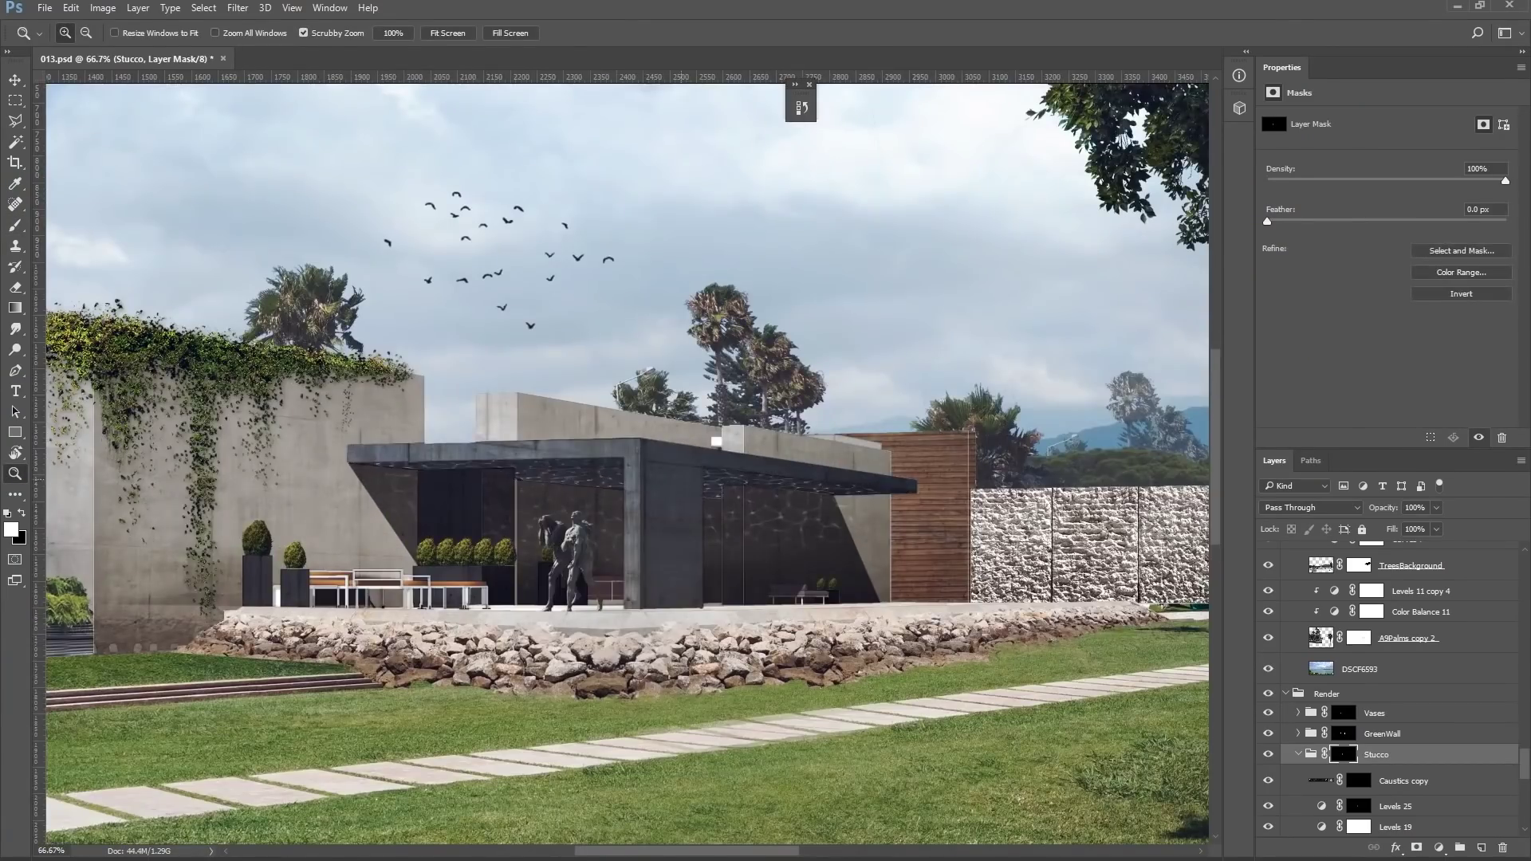
{"action": "key", "text": "ctrl+minus"}
{"action": "key", "text": "ctrl+plus"}
{"action": "key", "text": "ctrl+plus"}
{"action": "key", "text": "v"}
{"action": "right_click", "coordinate": [351, 417]}
{"action": "left_click", "coordinate": [399, 495]}
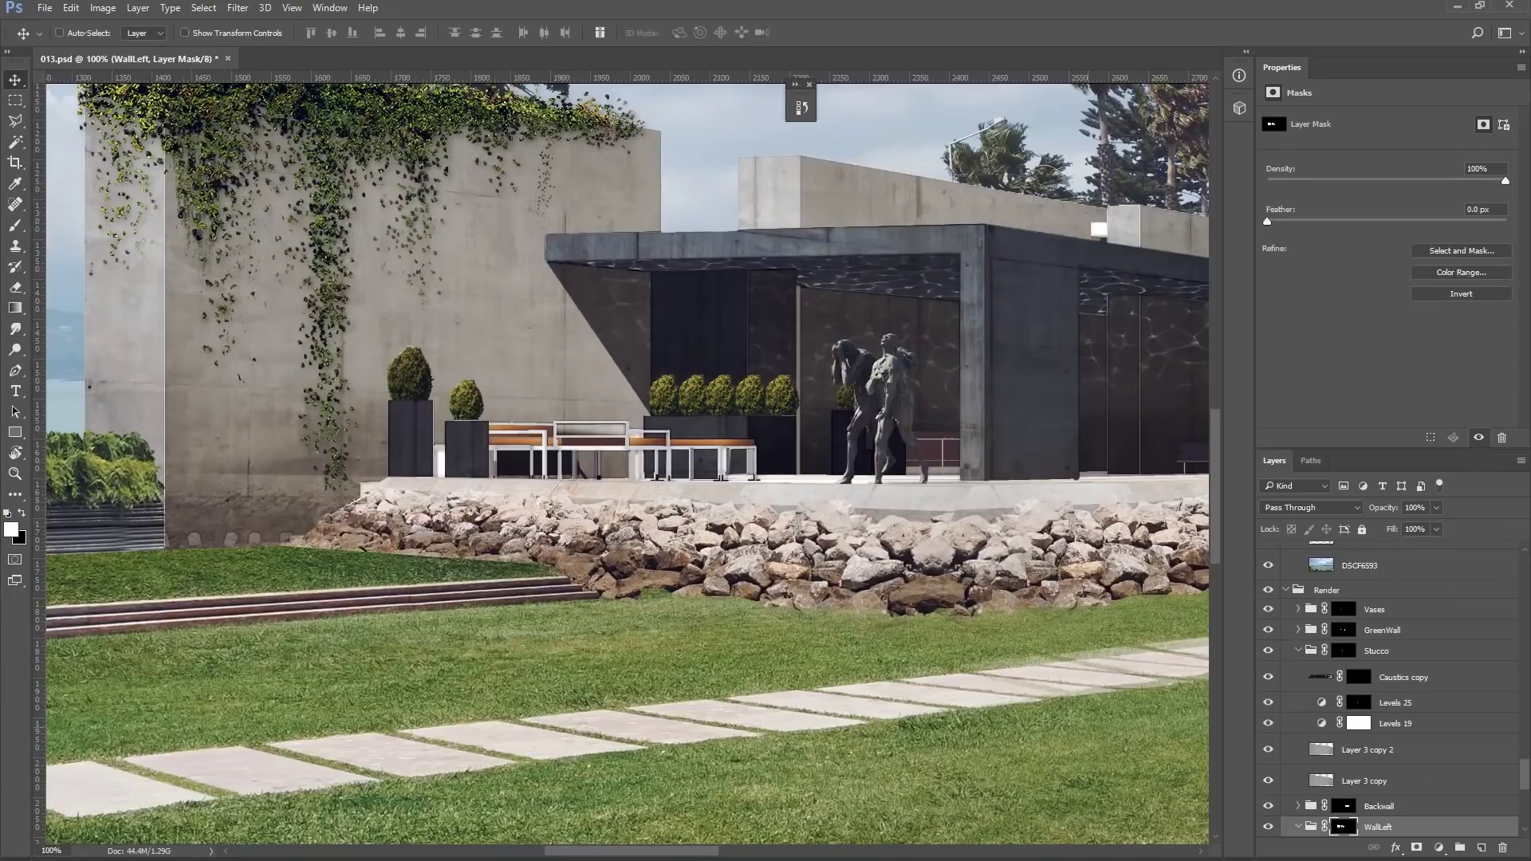
{"action": "key", "text": "b"}
{"action": "scroll", "coordinate": [627, 463], "scroll_direction": "up", "scroll_amount": 3}
{"action": "scroll", "coordinate": [627, 462], "scroll_direction": "left", "scroll_amount": 6}
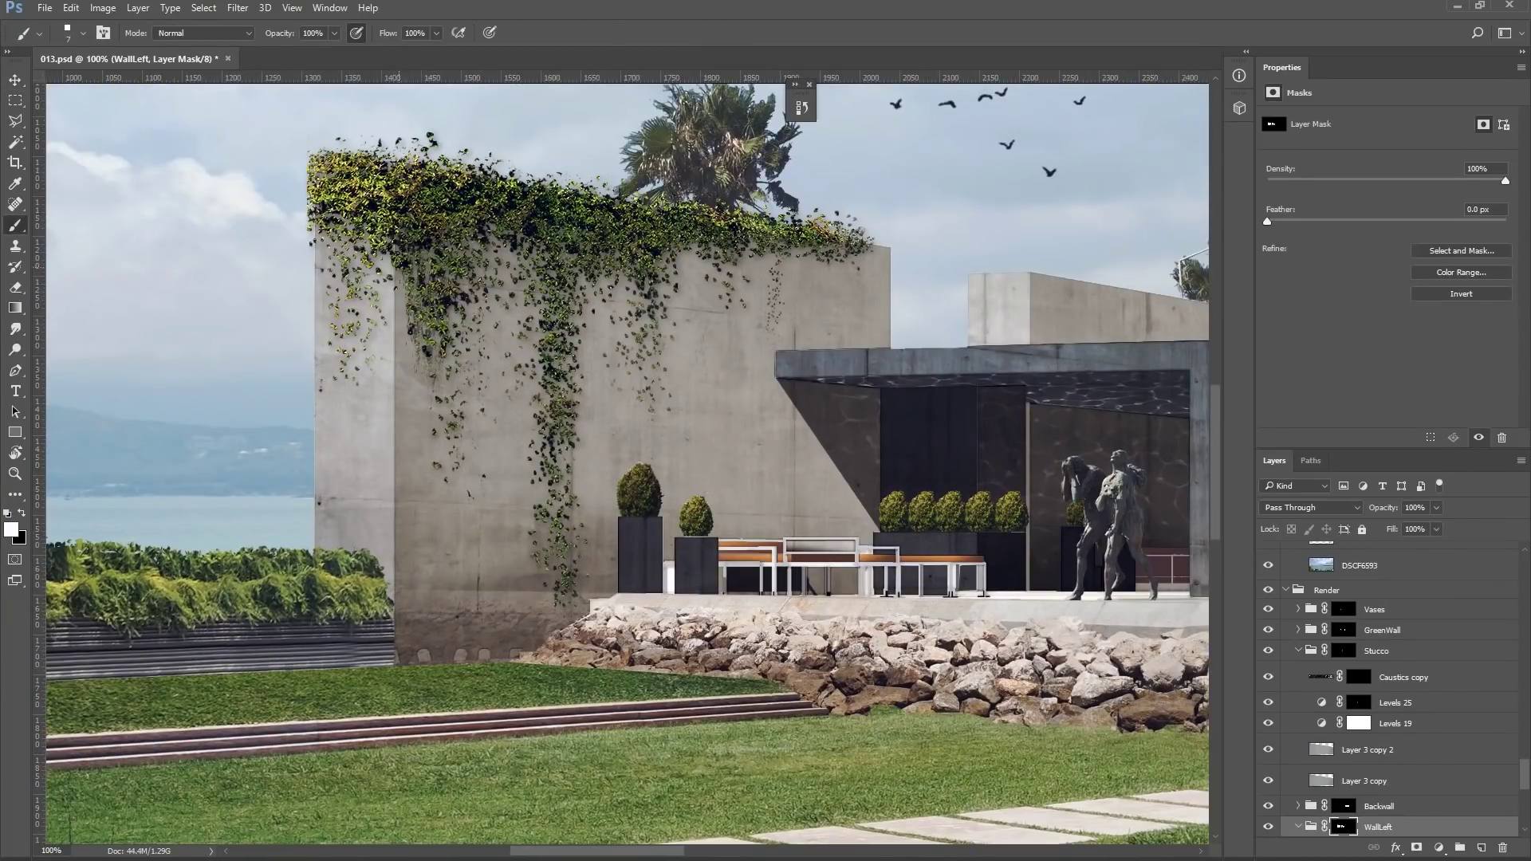
{"action": "scroll", "coordinate": [1059, 179], "scroll_direction": "right", "scroll_amount": 10}
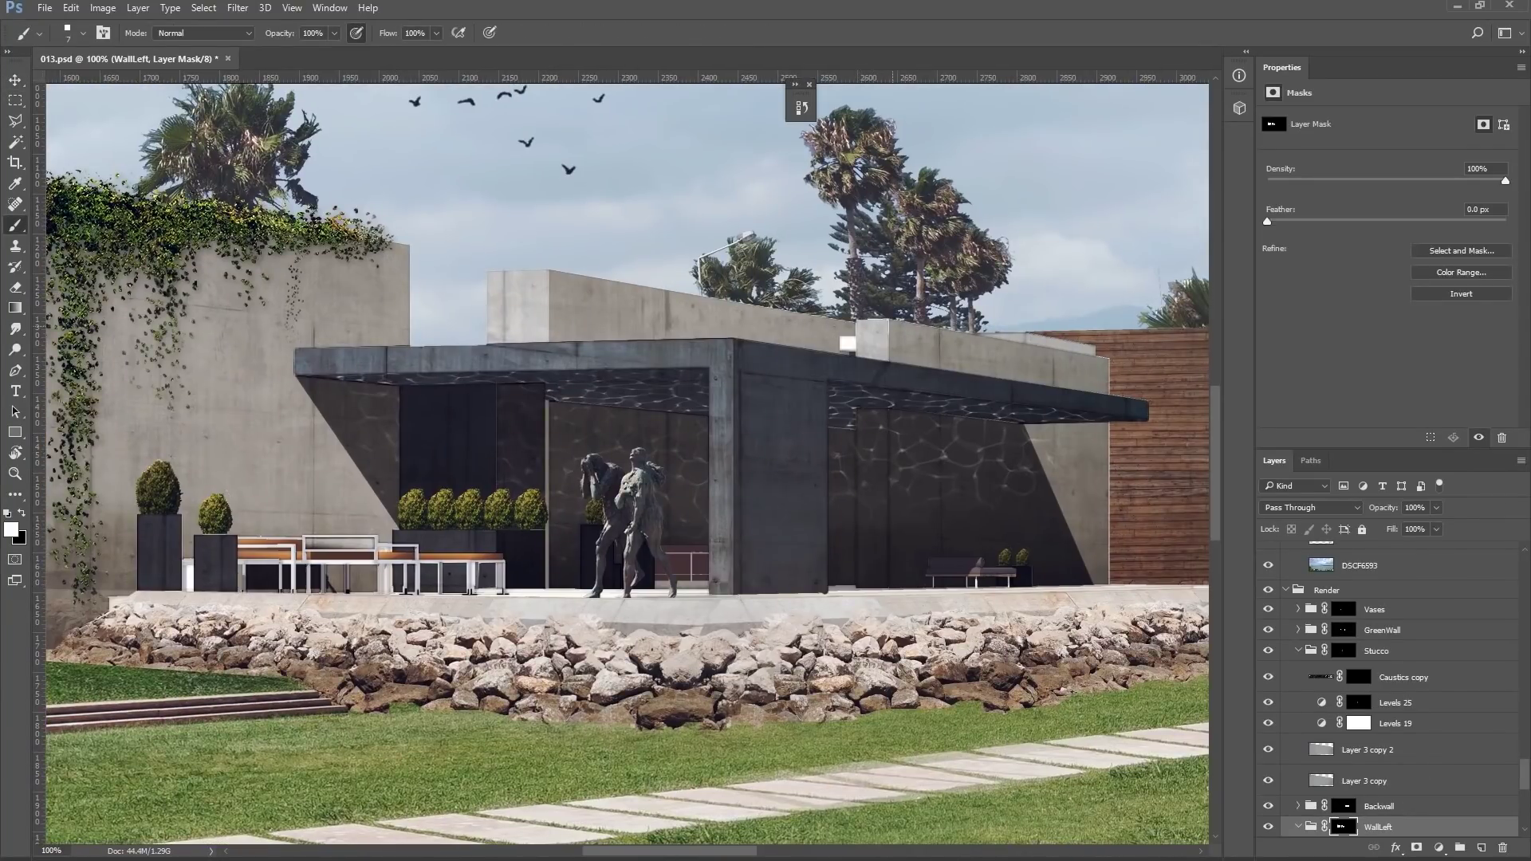
{"action": "key", "text": "ctrl+plus"}
{"action": "key", "text": "ctrl+plus"}
{"action": "key", "text": "ctrl+plus"}
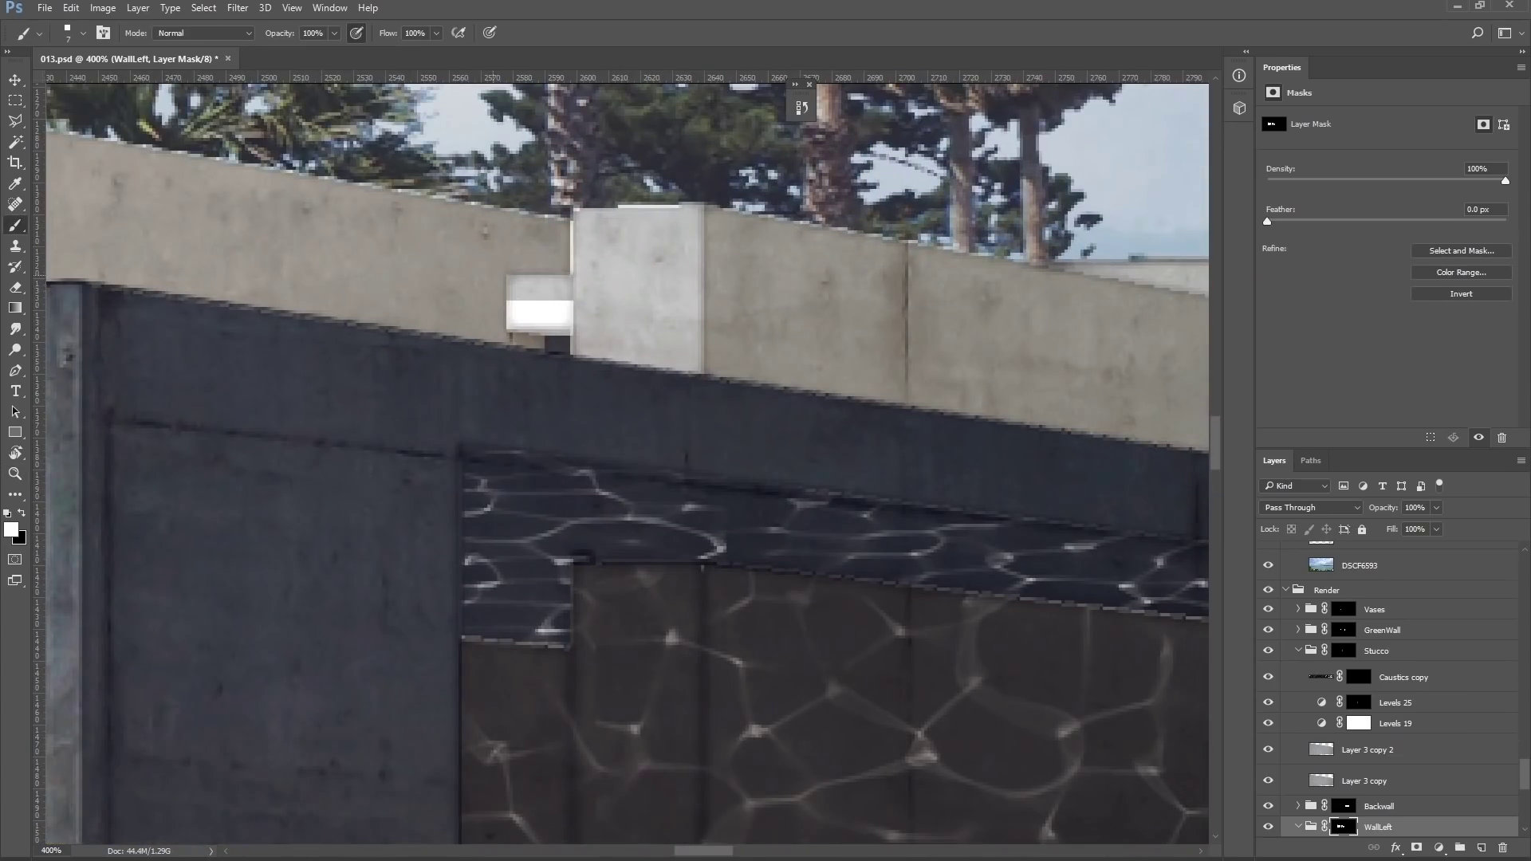
{"action": "scroll", "coordinate": [627, 462], "scroll_direction": "down", "scroll_amount": 3}
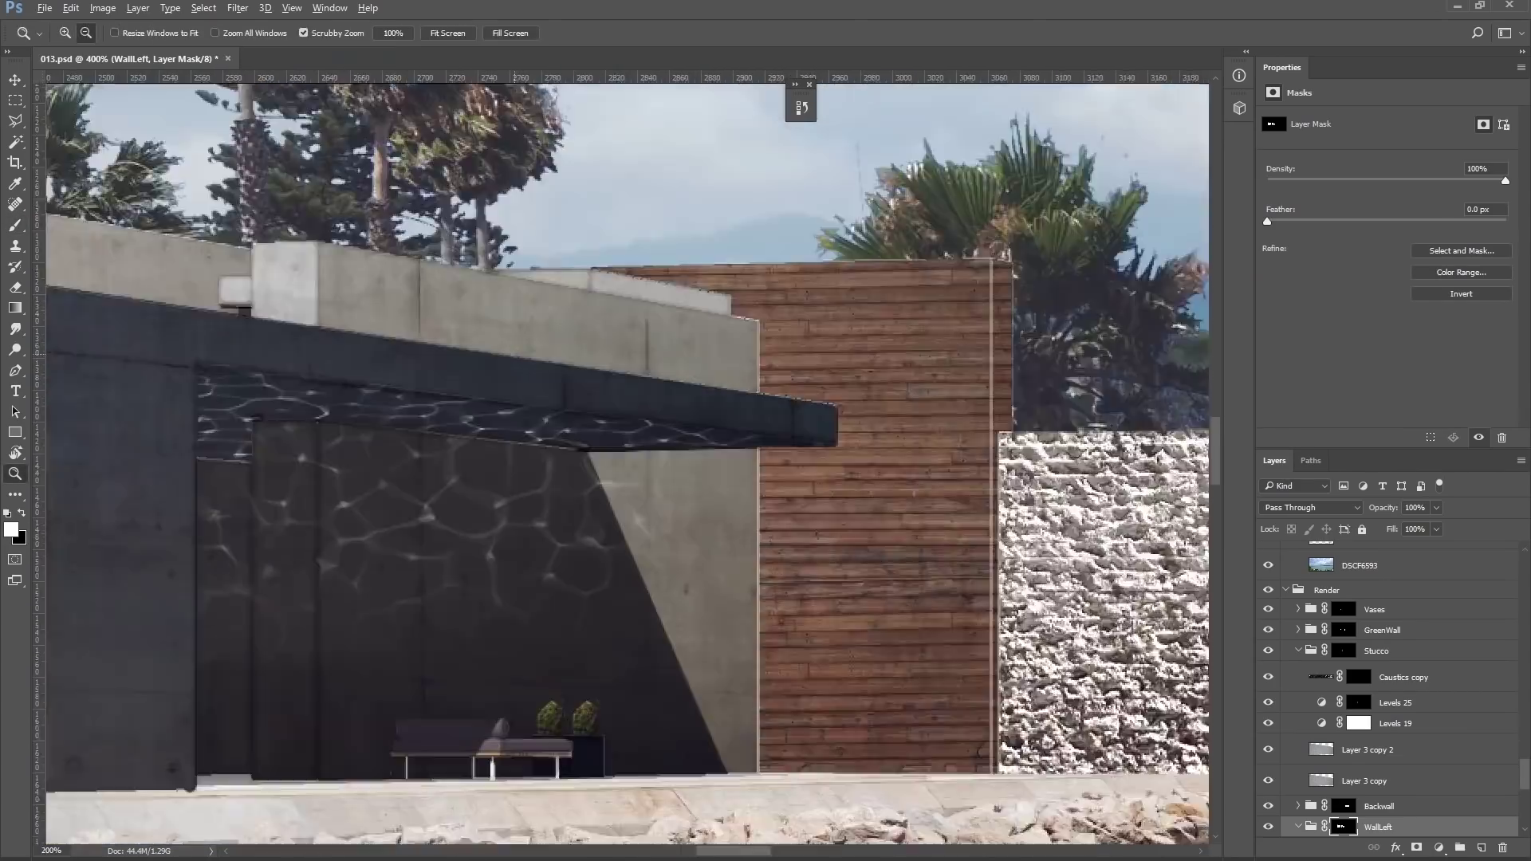
{"action": "scroll", "coordinate": [627, 463], "scroll_direction": "up", "scroll_amount": 3}
{"action": "scroll", "coordinate": [627, 462], "scroll_direction": "down", "scroll_amount": 3}
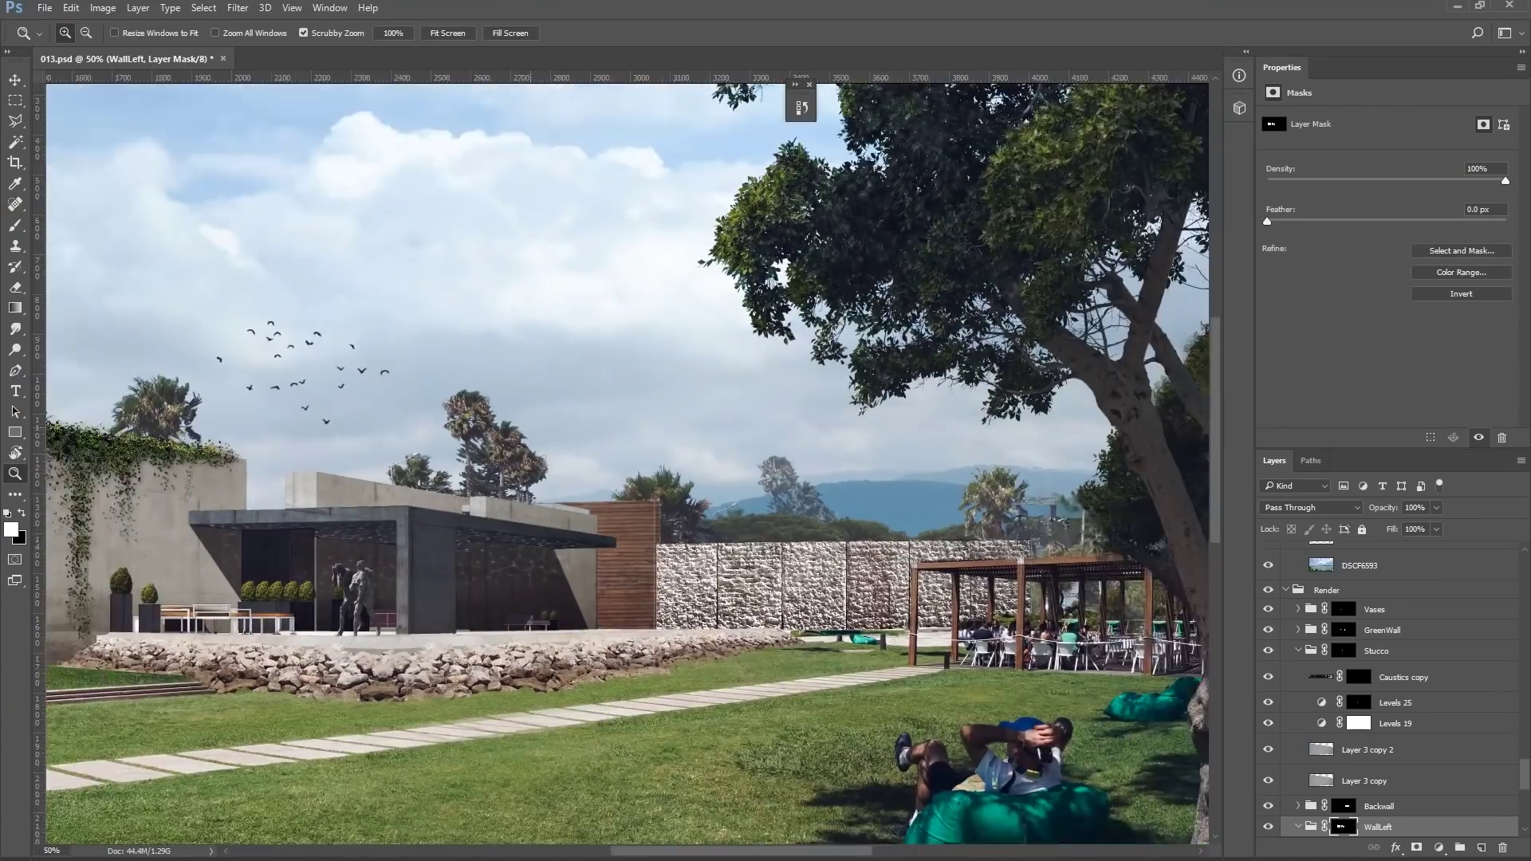
{"action": "scroll", "coordinate": [627, 463], "scroll_direction": "up", "scroll_amount": 2}
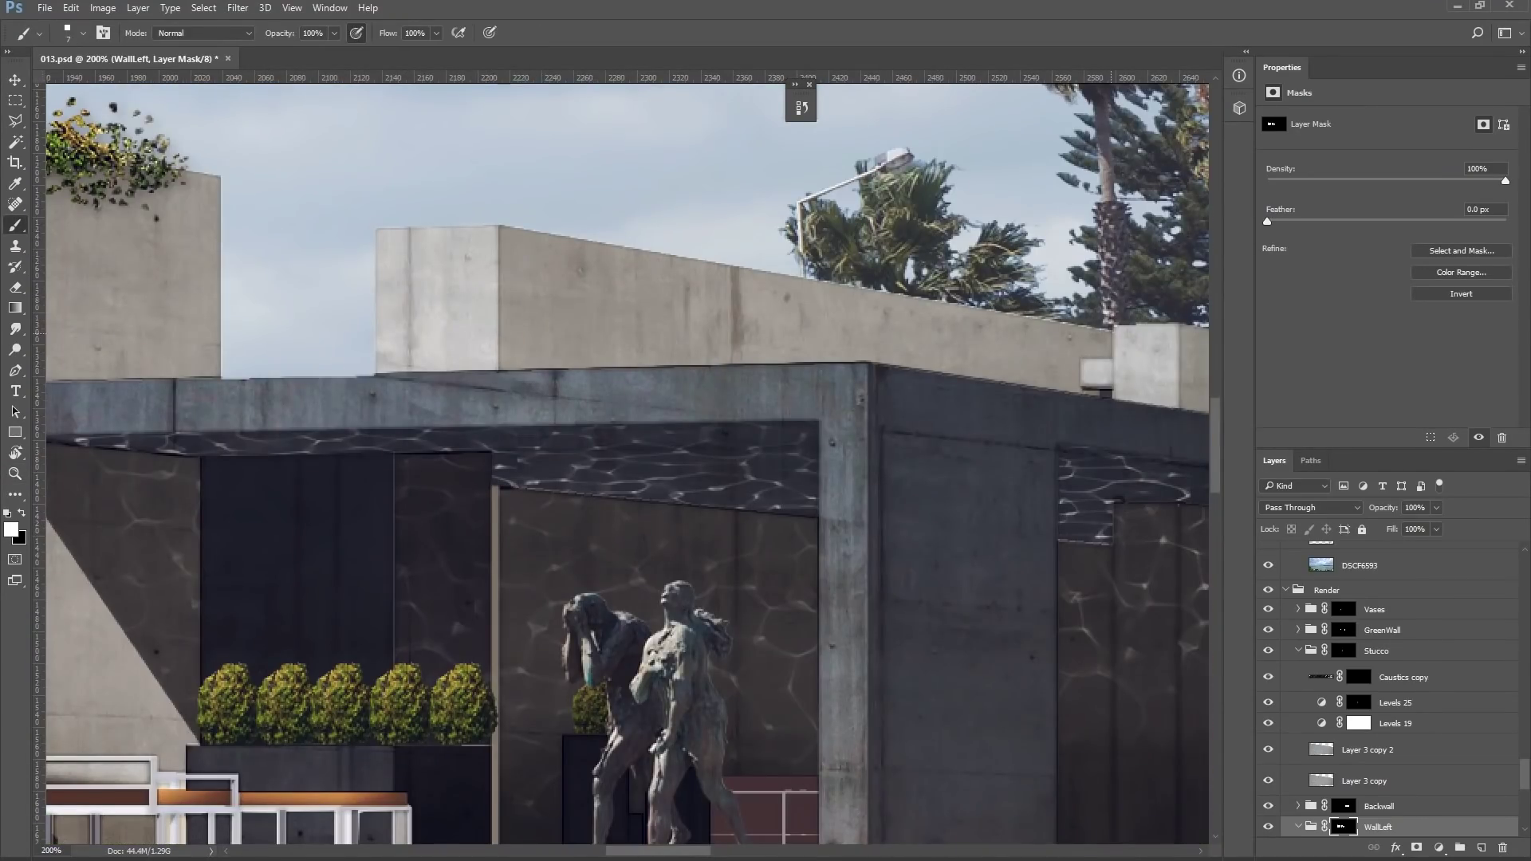
{"action": "scroll", "coordinate": [627, 462], "scroll_direction": "down", "scroll_amount": 3}
Step: Mask the WoodPlanksBare0460_2_S copy texture off the narrow end strip of the timber wall with the Rectangle tool
{"action": "key", "text": "v"}
{"action": "scroll", "coordinate": [785, 336], "scroll_direction": "up", "scroll_amount": 3}
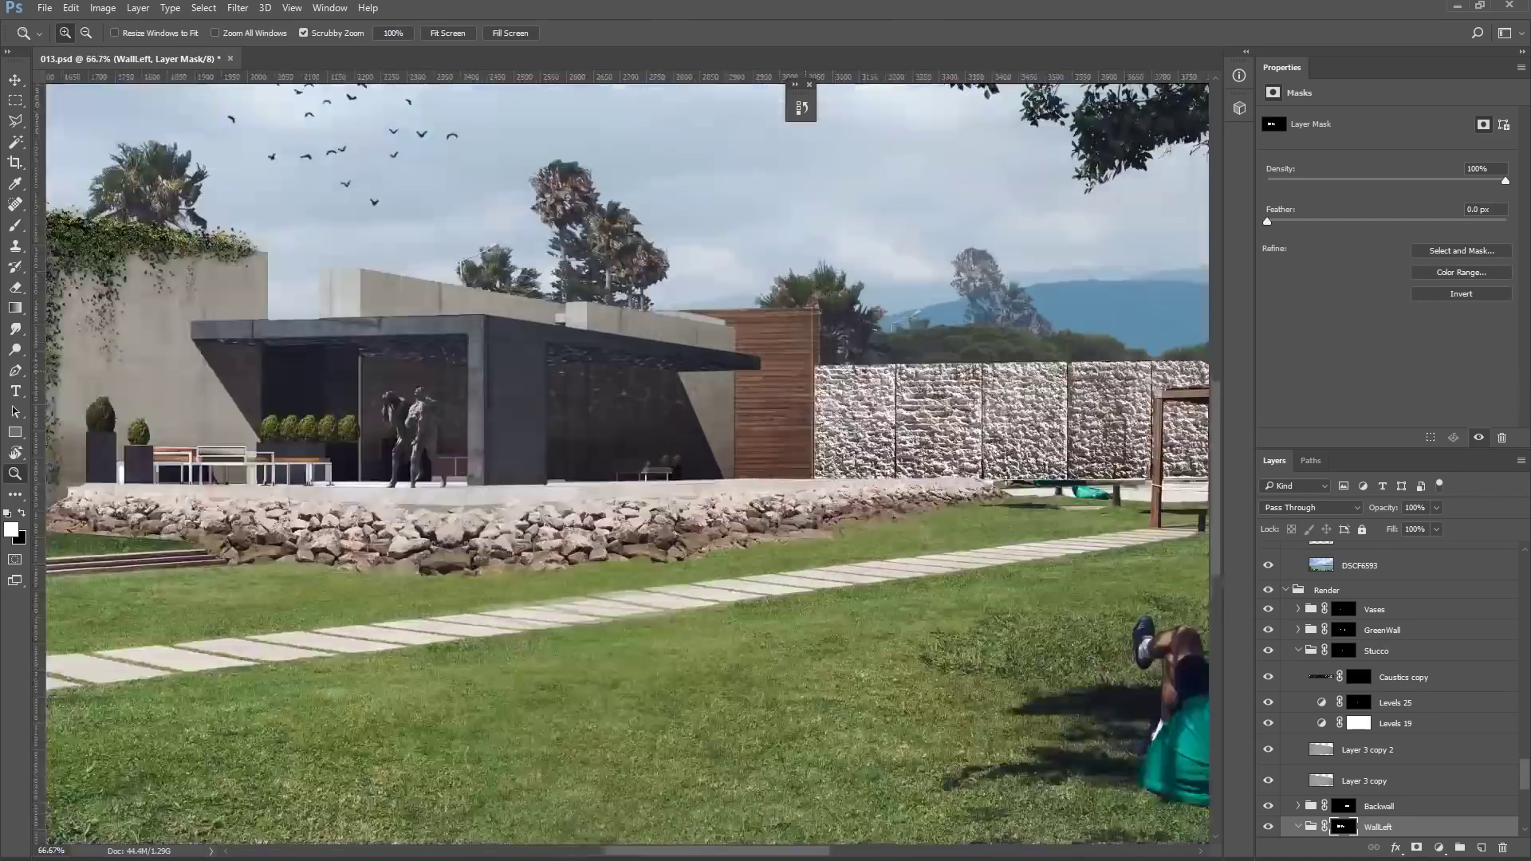
{"action": "right_click", "coordinate": [786, 336]}
{"action": "left_click", "coordinate": [885, 519]}
{"action": "key", "text": "u"}
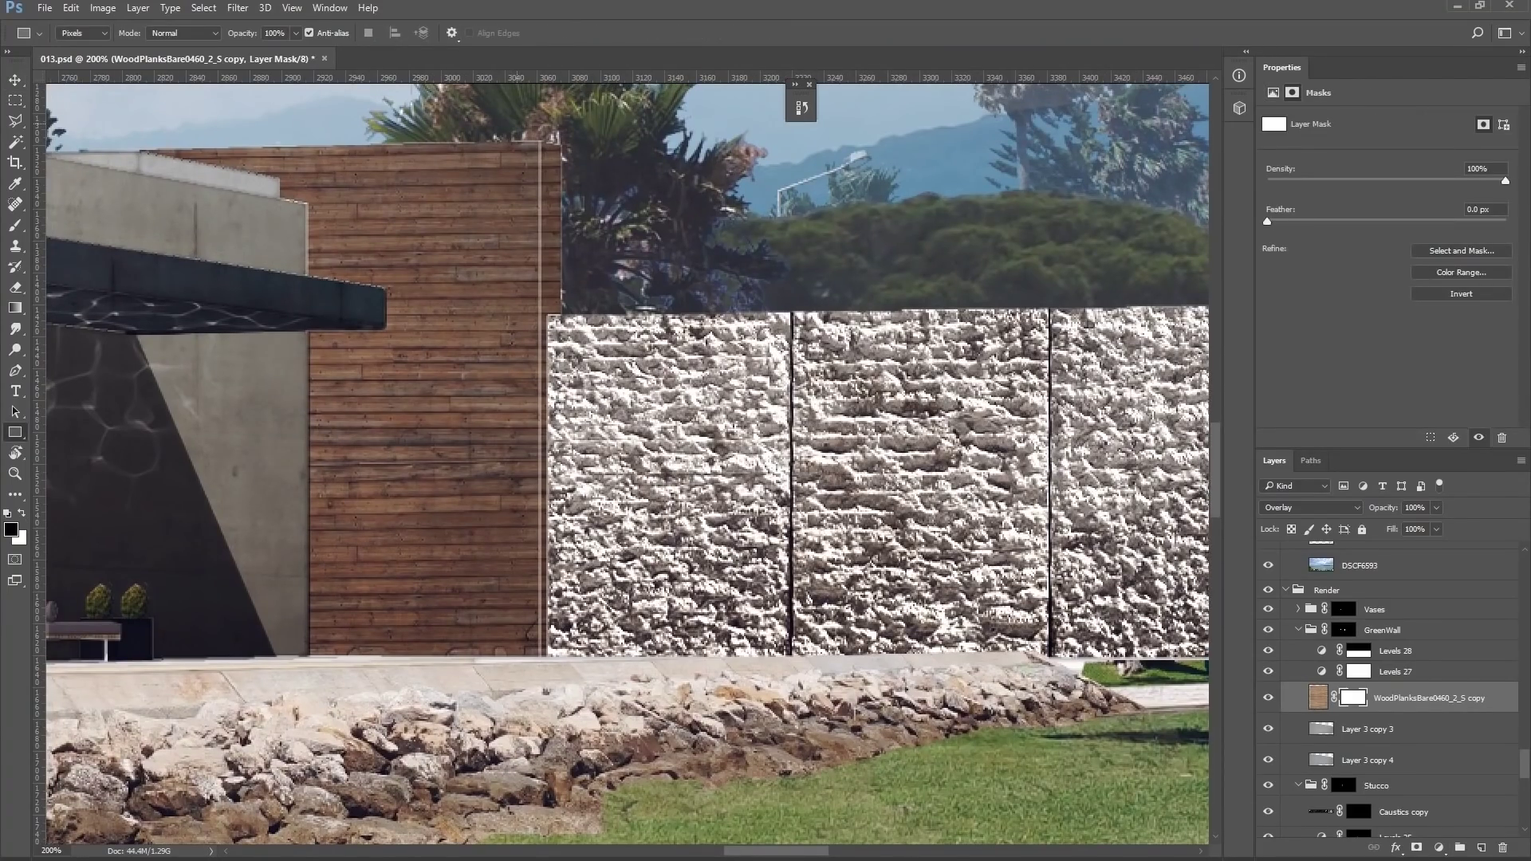
Step: Brush white into the GreenWall group's mask to cover the bright outlines along the timber wall's end strip
{"action": "key", "text": "b"}
{"action": "scroll", "coordinate": [626, 462], "scroll_direction": "down", "scroll_amount": 3}
{"action": "left_click", "coordinate": [1382, 630]}
{"action": "scroll", "coordinate": [626, 463], "scroll_direction": "up", "scroll_amount": 3}
{"action": "key", "text": "x"}
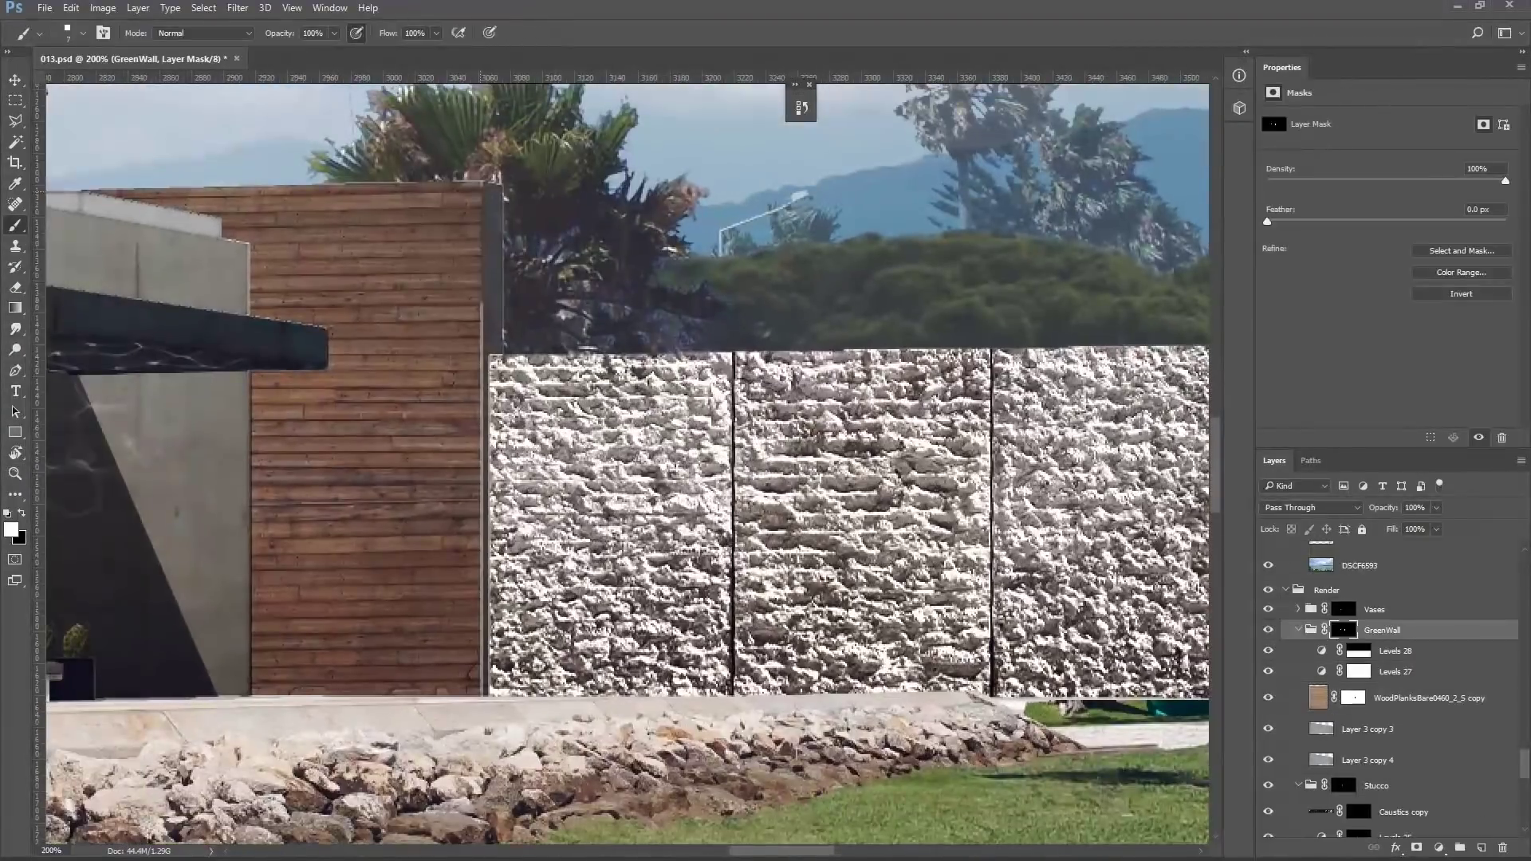
{"action": "scroll", "coordinate": [626, 462], "scroll_direction": "down", "scroll_amount": 3}
{"action": "scroll", "coordinate": [626, 463], "scroll_direction": "up", "scroll_amount": 3}
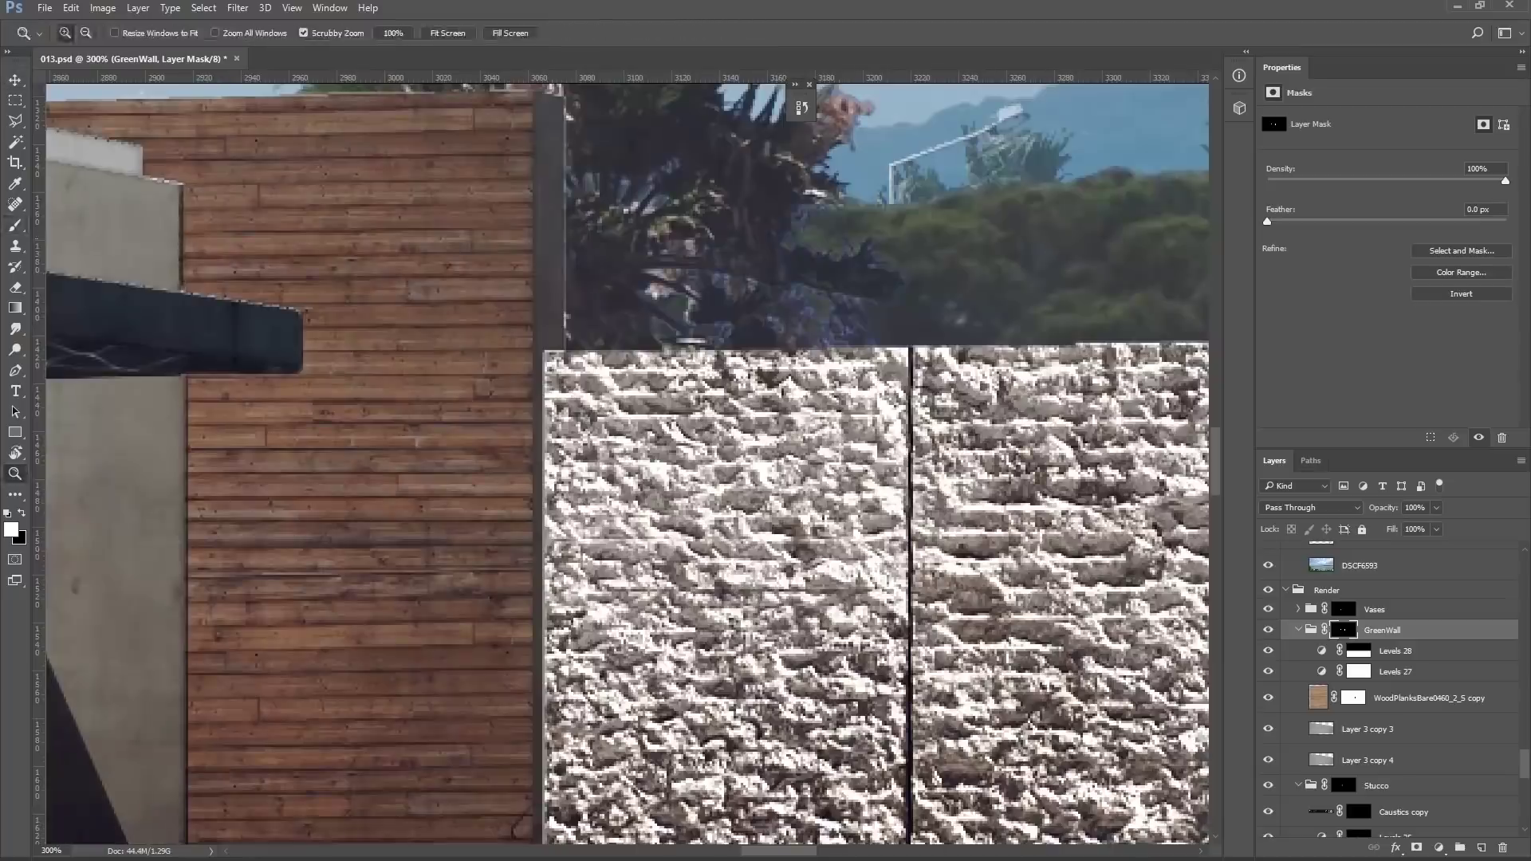
{"action": "key", "text": "z"}
{"action": "scroll", "coordinate": [626, 462], "scroll_direction": "down", "scroll_amount": 3}
Step: Select the lawn strip below the textured wall on FGImage copy and clone grass over its paving and leftover objects
{"action": "scroll", "coordinate": [1391, 686], "scroll_direction": "down", "scroll_amount": 1}
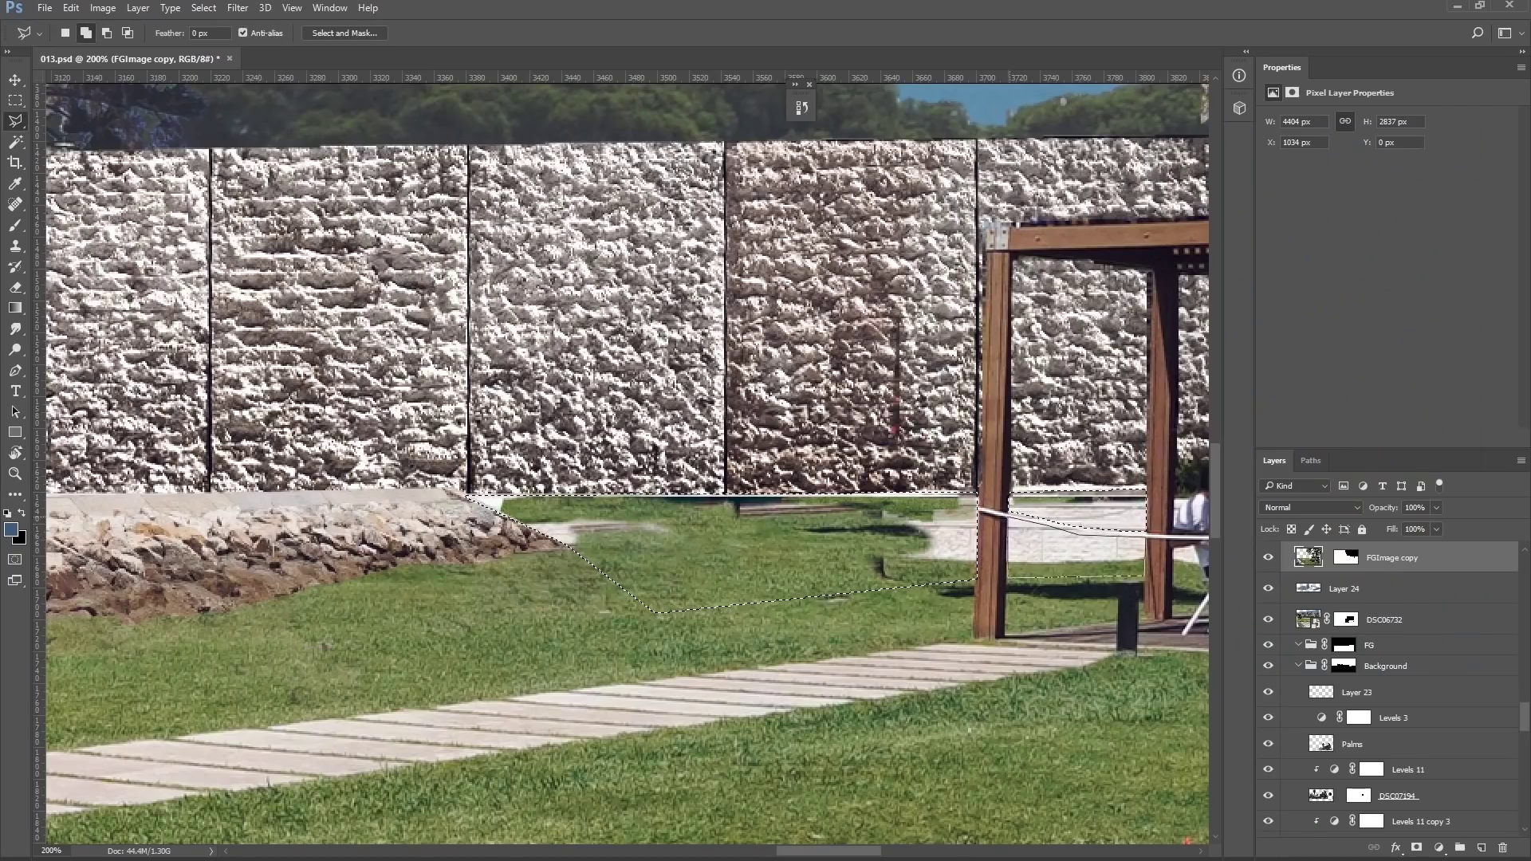
{"action": "key", "text": "s"}
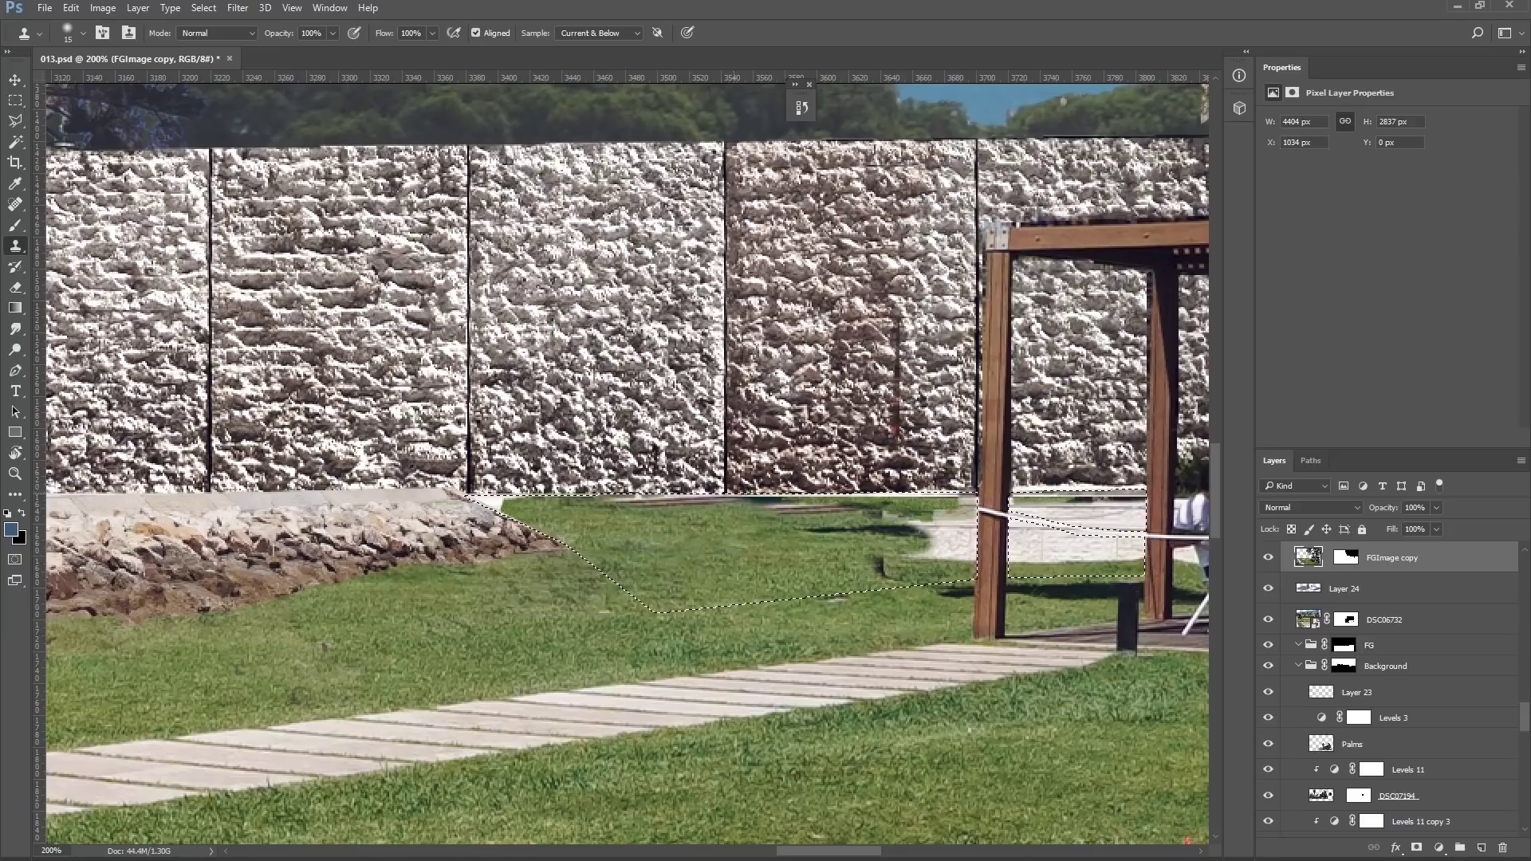
{"action": "left_click_drag", "start_coordinate": [797, 516], "coordinate": [953, 562]}
{"action": "left_click_drag", "start_coordinate": [797, 510], "coordinate": [957, 502]}
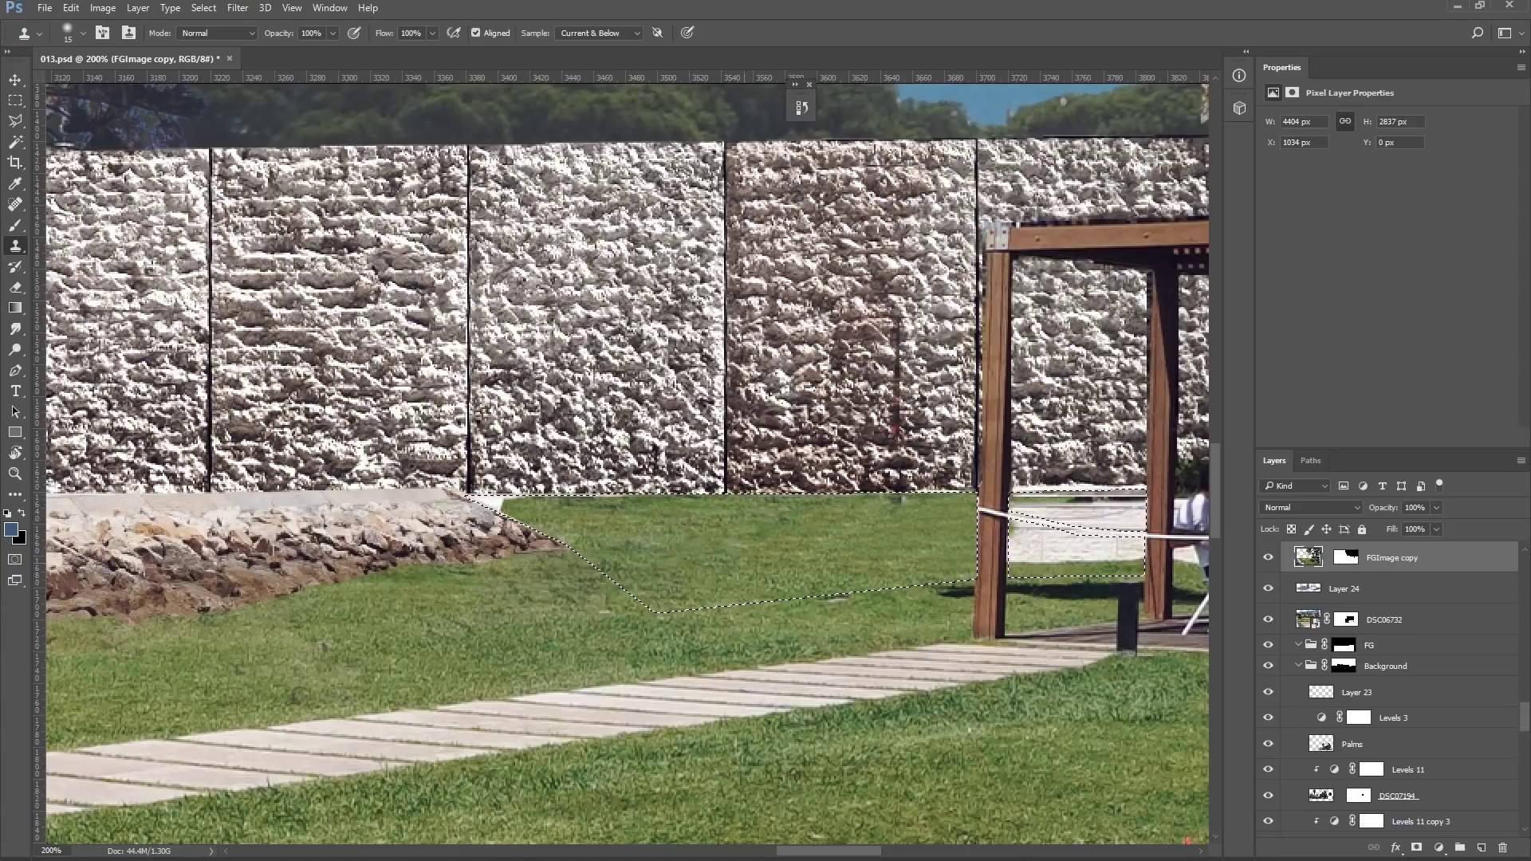
Step: Brush the Levels 34 mask around the foot of the rock wall at varying low opacities to shade the grass
{"action": "key", "text": "z"}
{"action": "left_click_drag", "start_coordinate": [734, 478], "coordinate": [638, 478]}
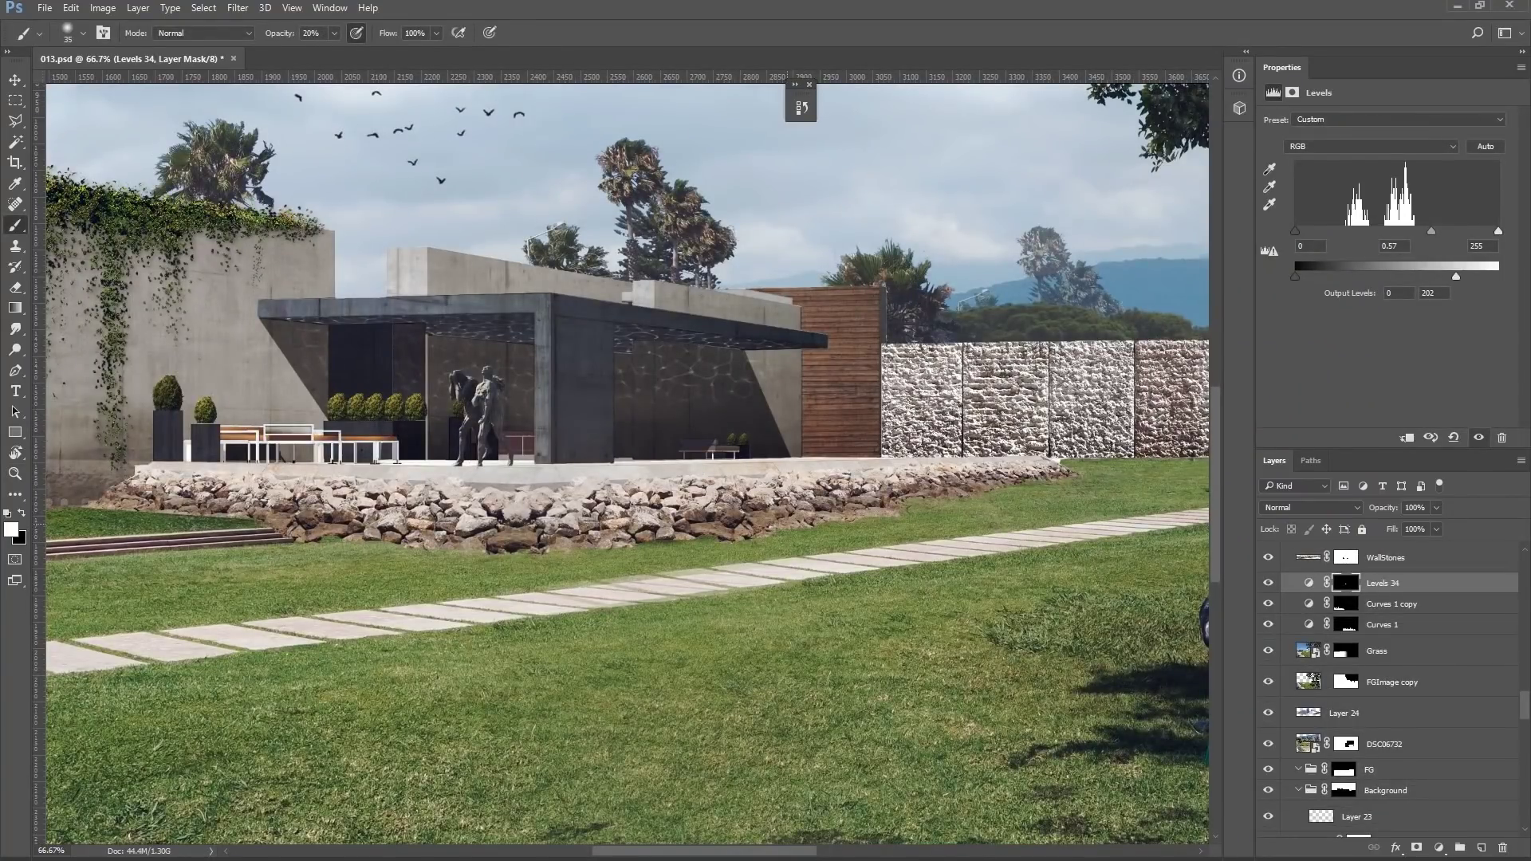
{"action": "key", "text": "4"}
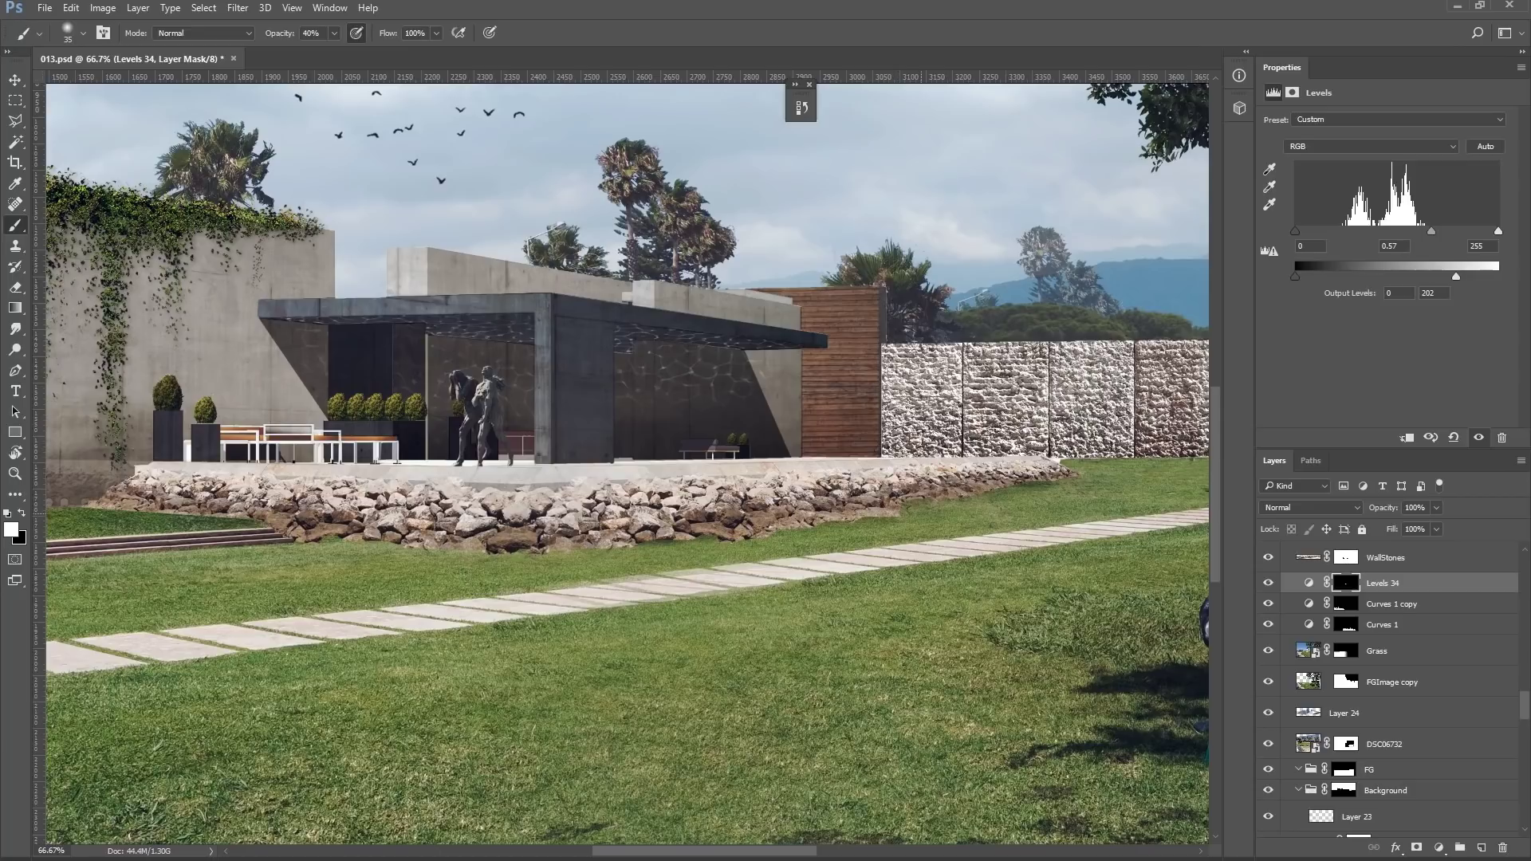
{"action": "scroll", "coordinate": [626, 463], "scroll_direction": "right", "scroll_amount": 5}
{"action": "key", "text": "1"}
{"action": "scroll", "coordinate": [627, 463], "scroll_direction": "left", "scroll_amount": 10}
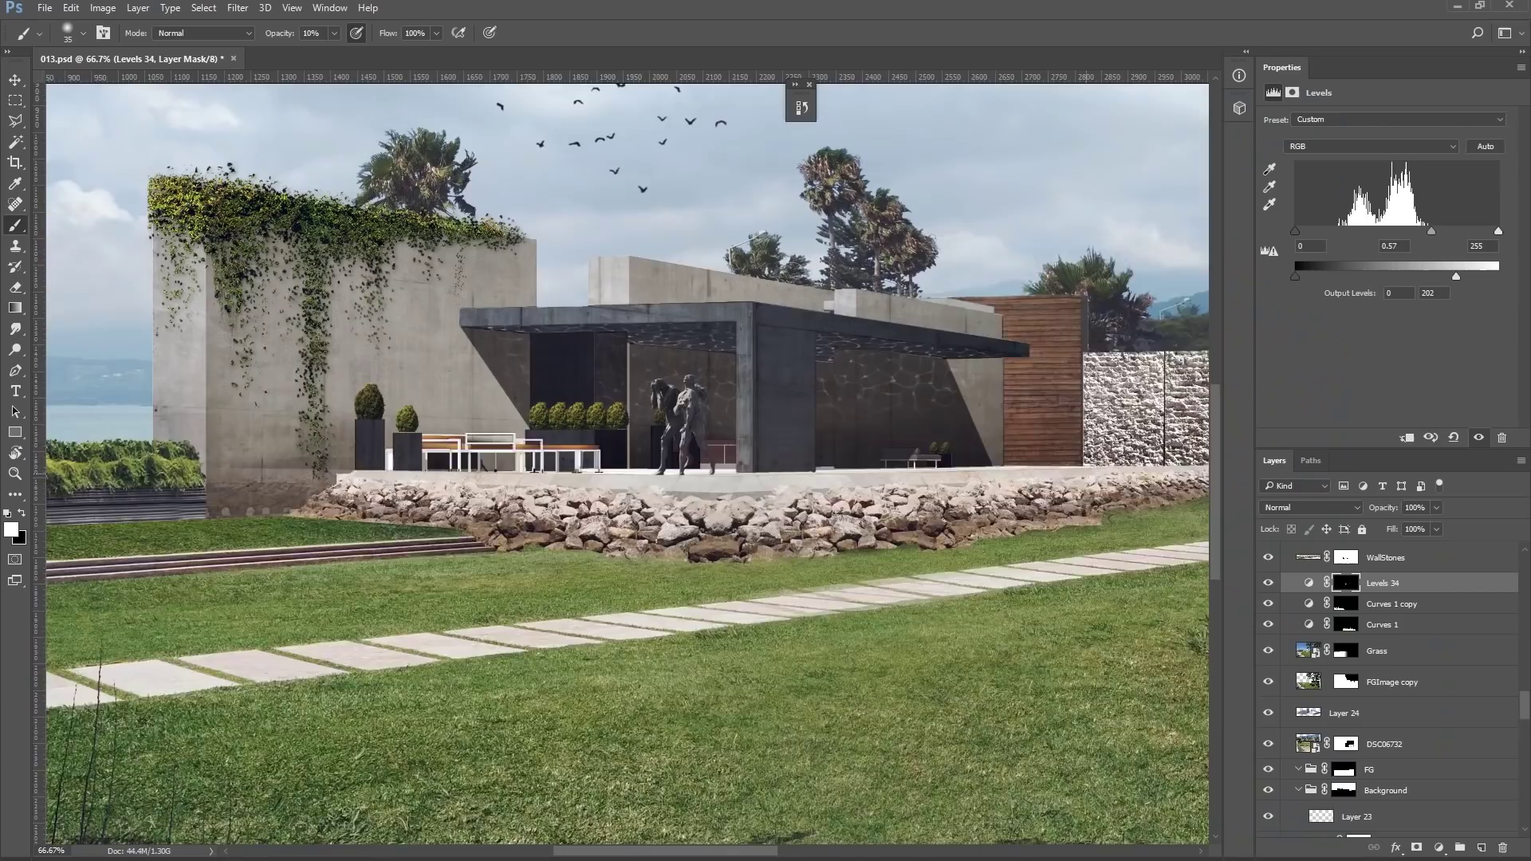
{"action": "key", "text": "2"}
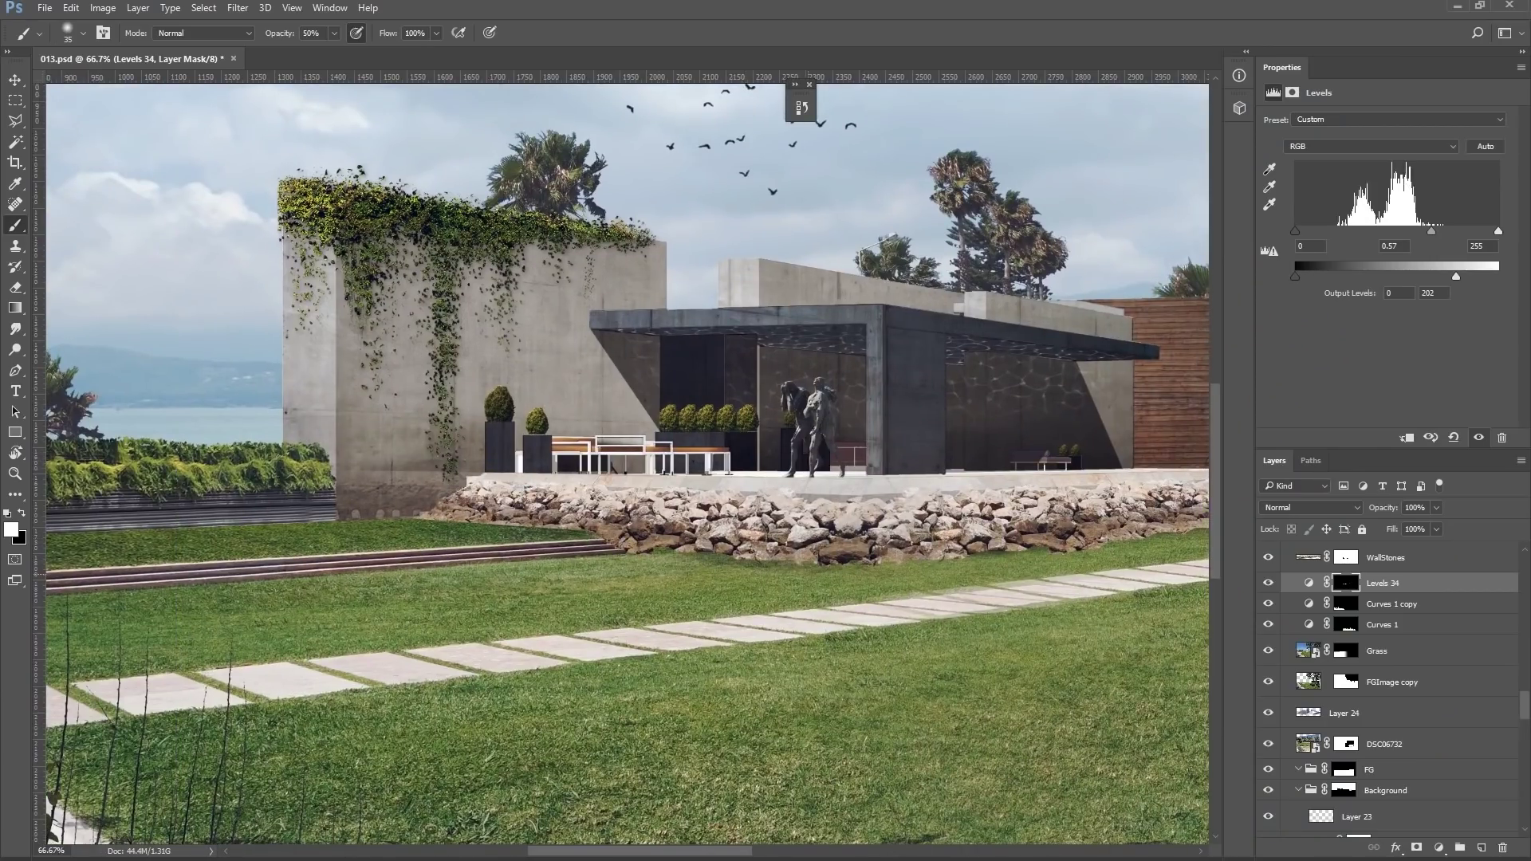
{"action": "key", "text": "ctrl+0"}
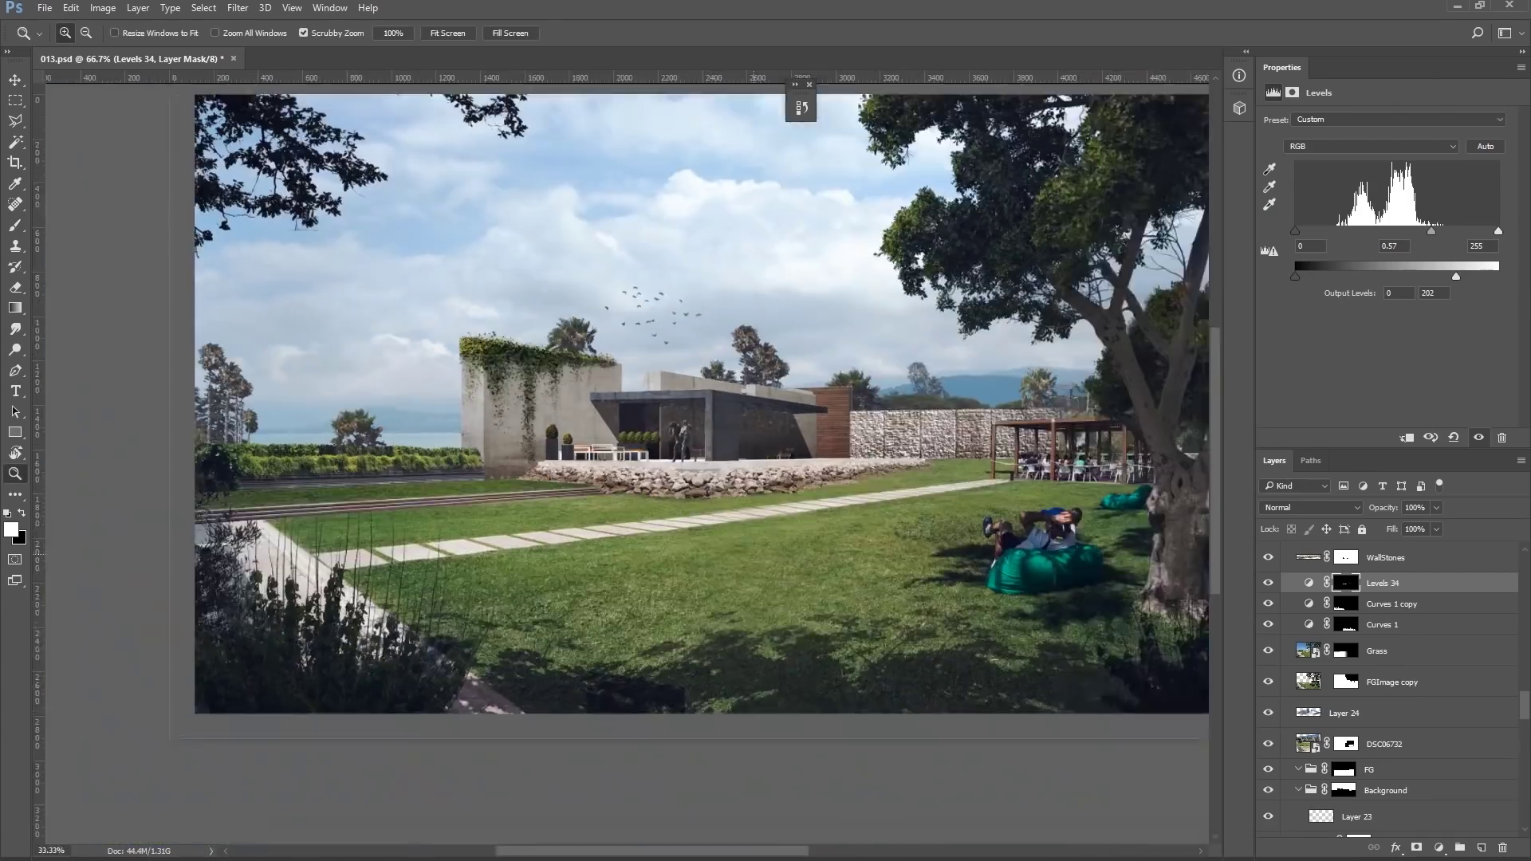
Step: Choose a textured 35 px brush at 100% opacity and paint black into the WallStones mask along the rocks' lower edge
{"action": "scroll", "coordinate": [627, 462], "scroll_direction": "up", "scroll_amount": 3}
{"action": "scroll", "coordinate": [627, 463], "scroll_direction": "left", "scroll_amount": 5}
{"action": "key", "text": "alt+bracketright"}
{"action": "key", "text": "F5"}
{"action": "left_click", "coordinate": [424, 178]}
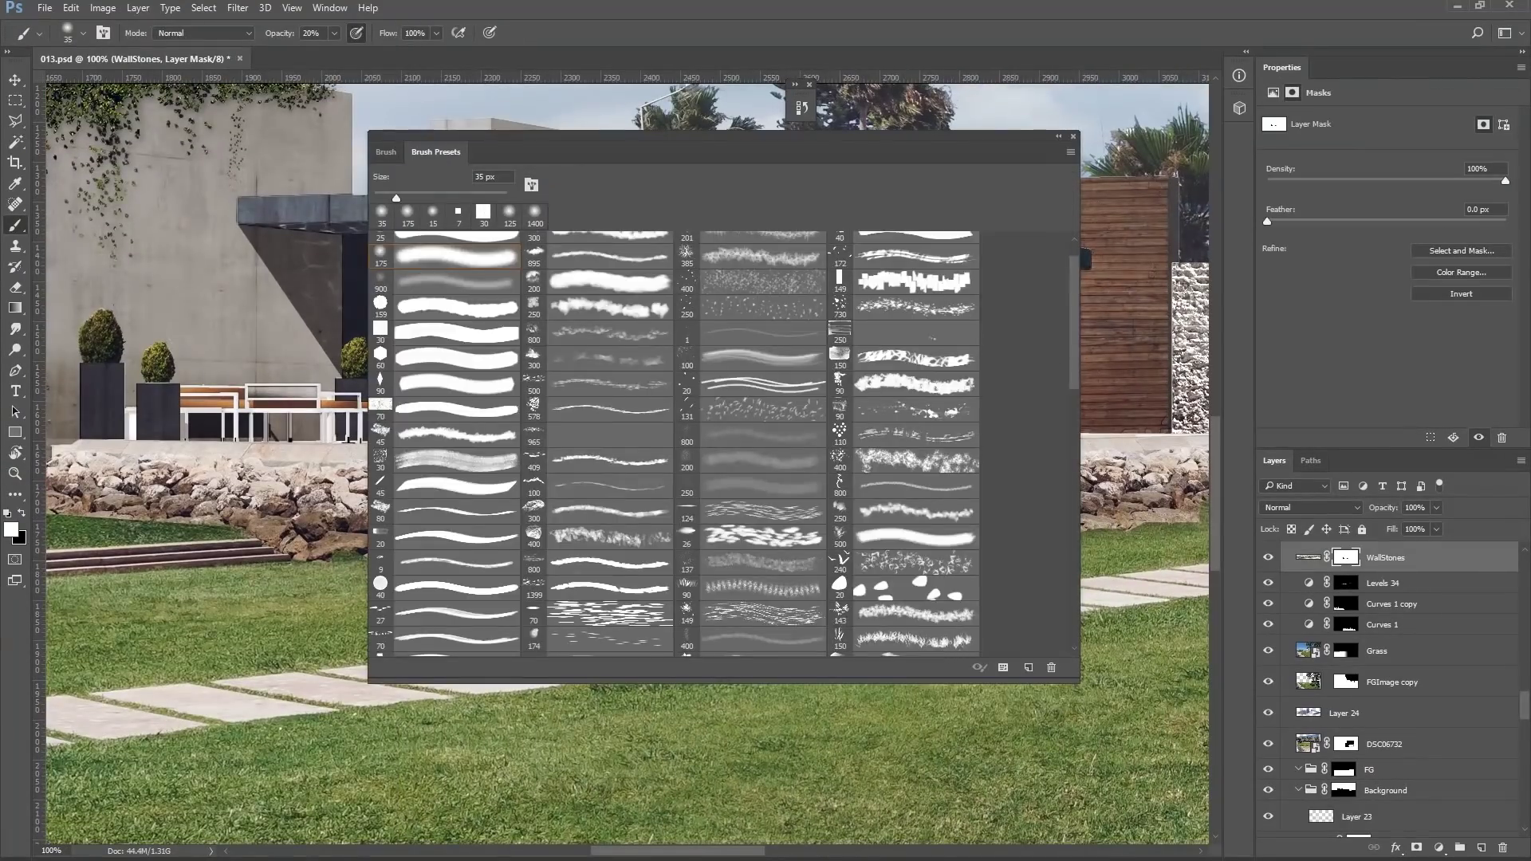
{"action": "left_click", "coordinate": [534, 267]}
{"action": "key", "text": "F5"}
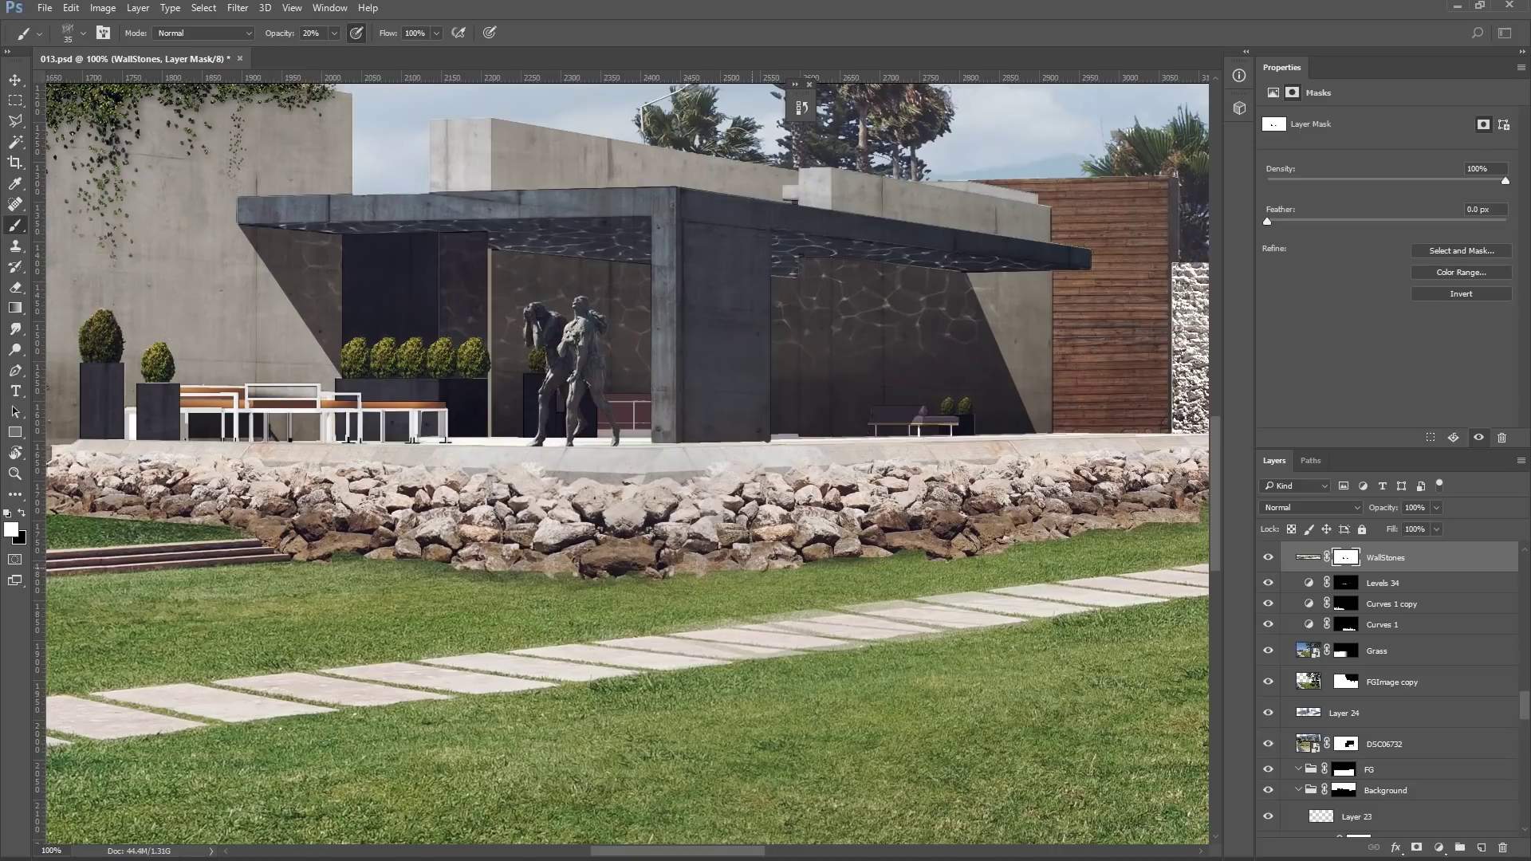
{"action": "key", "text": "0"}
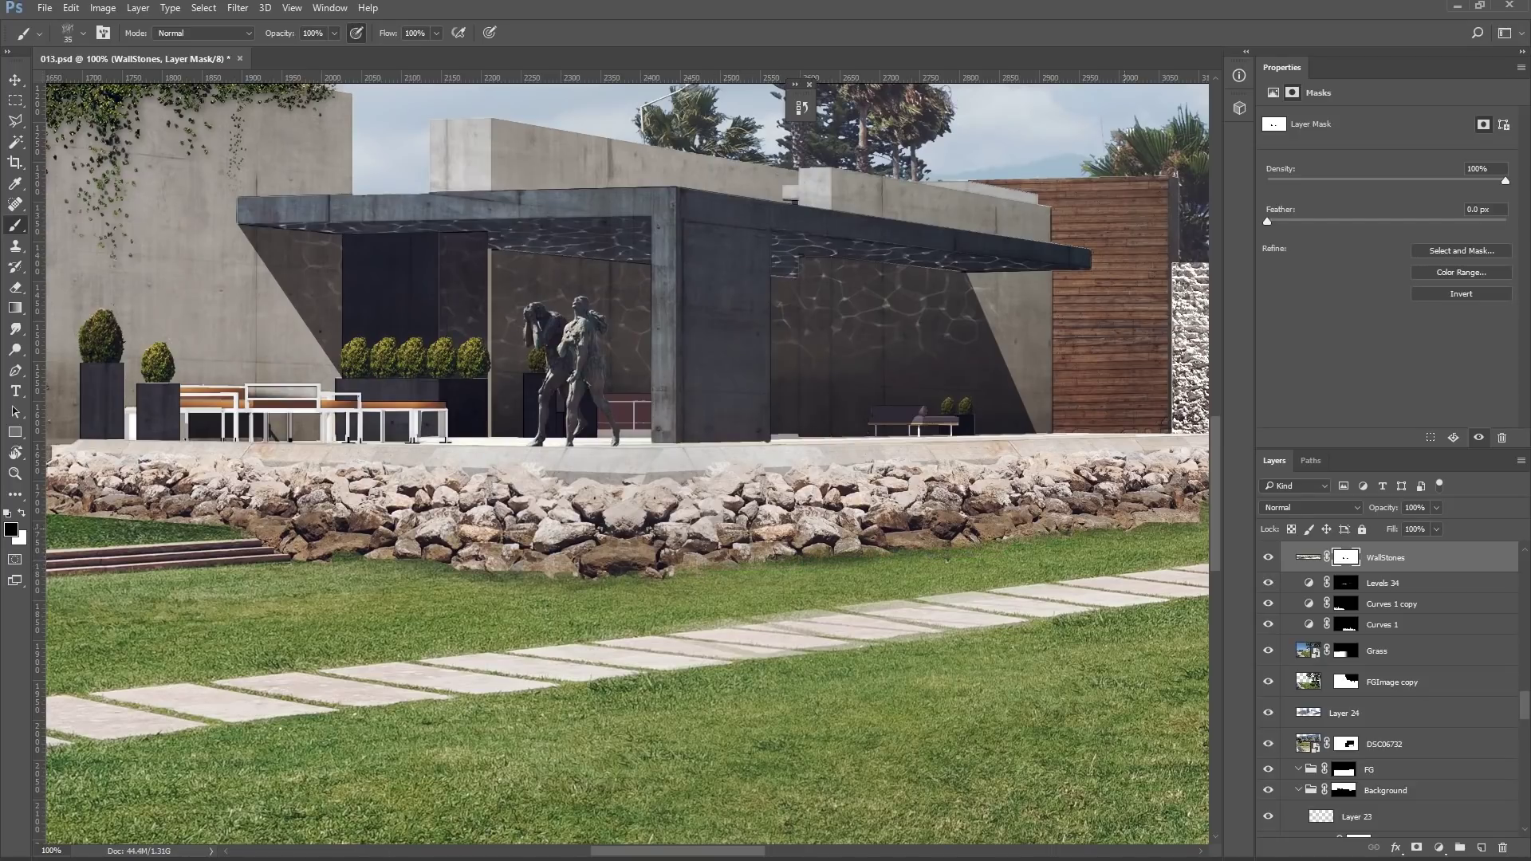
{"action": "scroll", "coordinate": [877, 510], "scroll_direction": "right", "scroll_amount": 5}
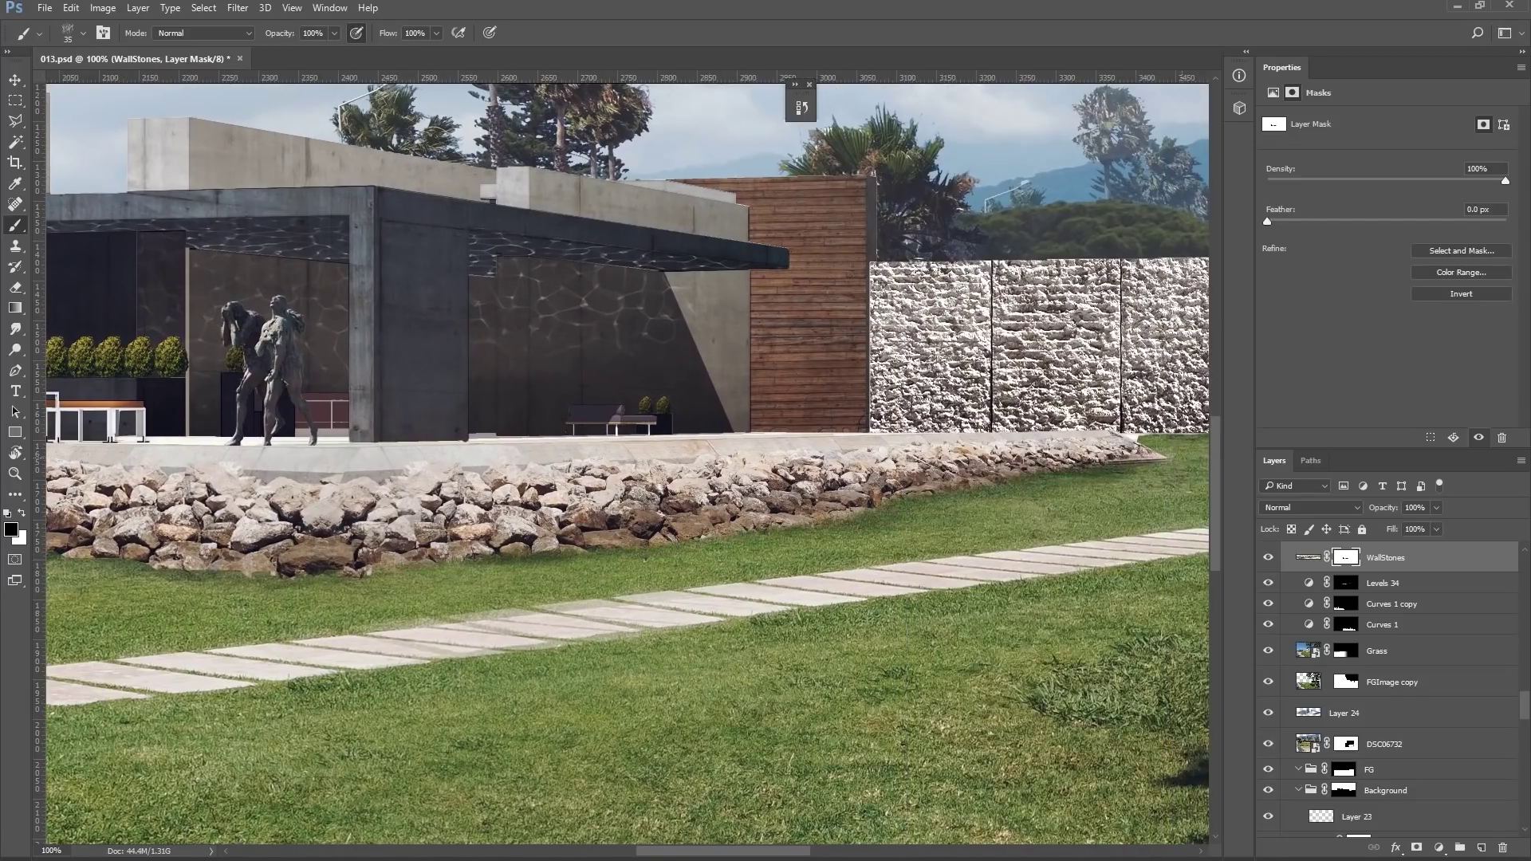
Step: Clone grass over the leftover paving tip at the rock wall's far end on FGImage copy, and select the Levels 34 mask for brushing
{"action": "scroll", "coordinate": [906, 488], "scroll_direction": "right", "scroll_amount": 3}
{"action": "right_click", "coordinate": [906, 488], "text": "ctrl"}
{"action": "left_click", "coordinate": [1021, 642]}
{"action": "key", "text": "s"}
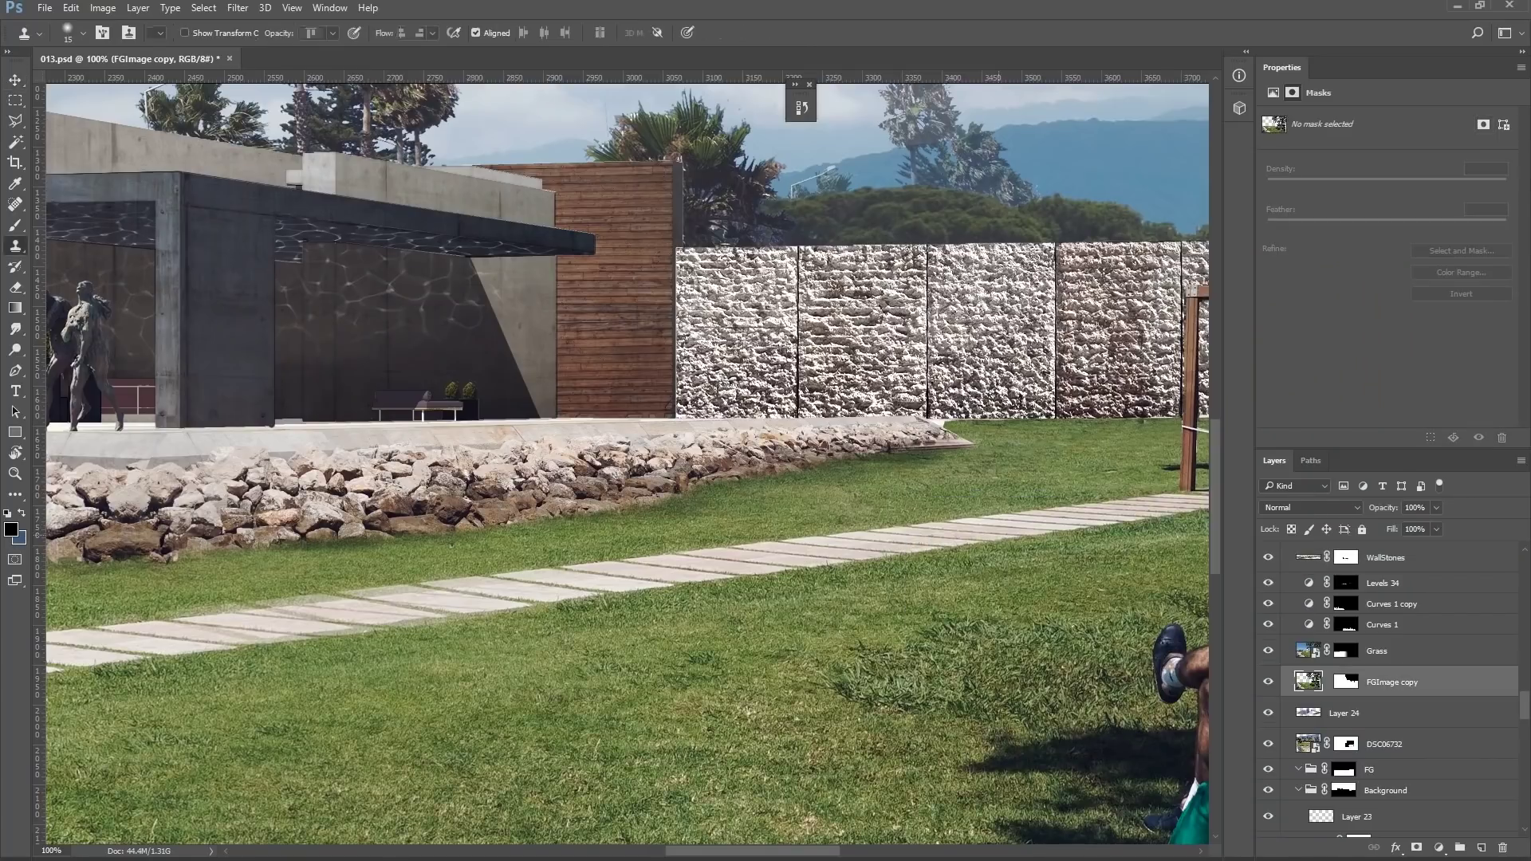
{"action": "key", "text": "v"}
{"action": "right_click", "coordinate": [917, 456]}
{"action": "left_click", "coordinate": [961, 601]}
{"action": "key", "text": "b"}
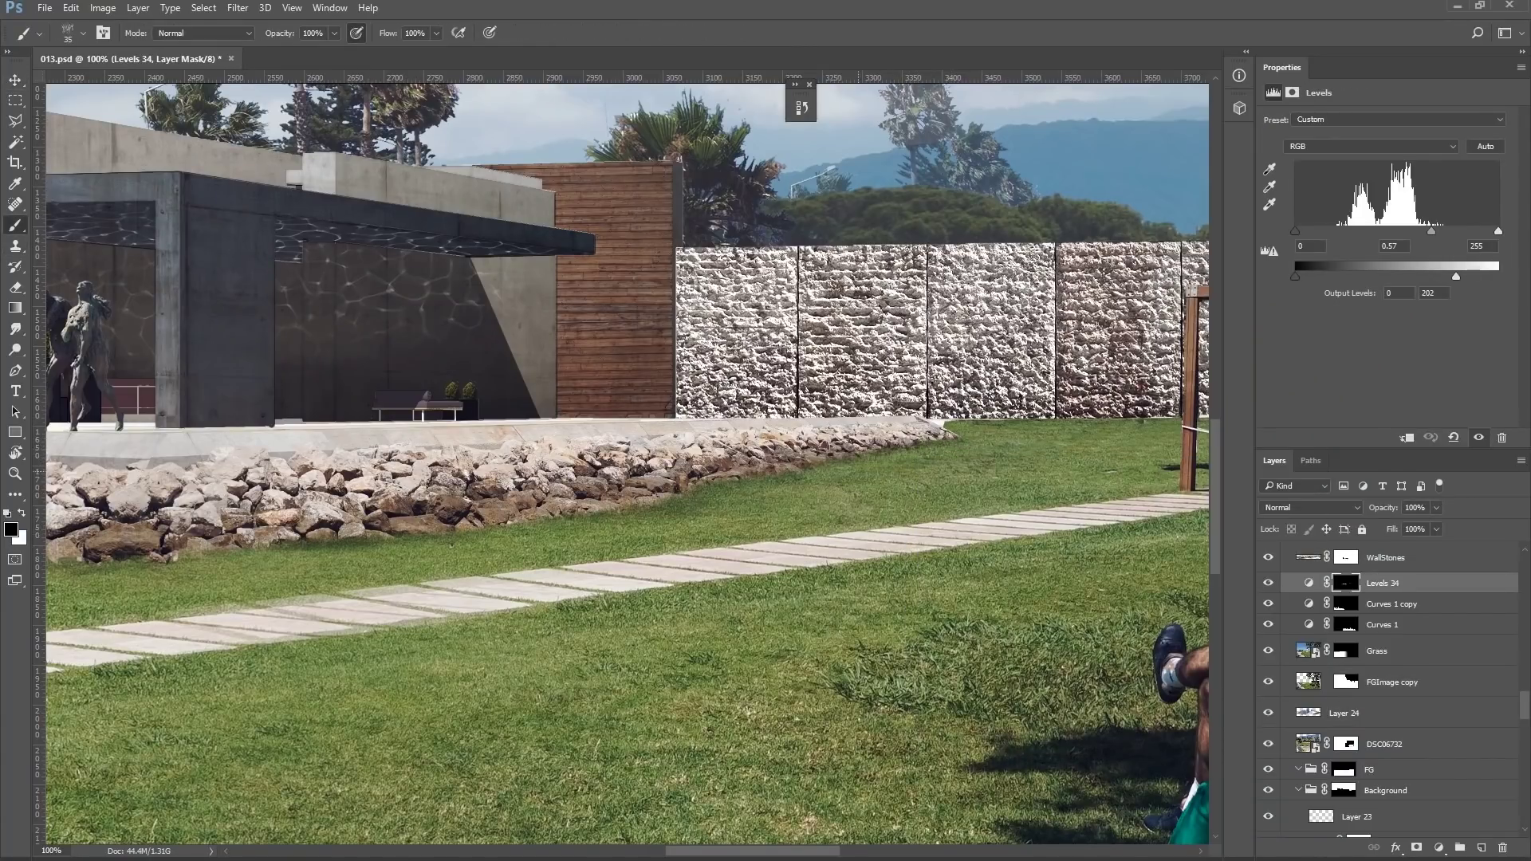
Step: Duplicate the WallStones layer and brush its mask to blend the copied rocks along the terrace edge
{"action": "scroll", "coordinate": [683, 482], "scroll_direction": "left", "scroll_amount": 5}
{"action": "right_click", "coordinate": [684, 481], "text": "ctrl"}
{"action": "left_click", "coordinate": [734, 510]}
{"action": "key", "text": "ctrl+j"}
{"action": "key", "text": "bracketright"}
{"action": "mouse_move", "coordinate": [558, 530]}
{"action": "left_mouse_down"}
{"action": "mouse_move", "coordinate": [319, 515]}
{"action": "mouse_move", "coordinate": [494, 518]}
{"action": "left_mouse_up"}
{"action": "scroll", "coordinate": [319, 515], "scroll_direction": "left", "scroll_amount": 3}
{"action": "key", "text": "bracketright"}
{"action": "key", "text": "ctrl+z"}
{"action": "left_click_drag", "start_coordinate": [422, 638], "coordinate": [355, 638]}
{"action": "left_click_drag", "start_coordinate": [492, 409], "coordinate": [447, 408]}
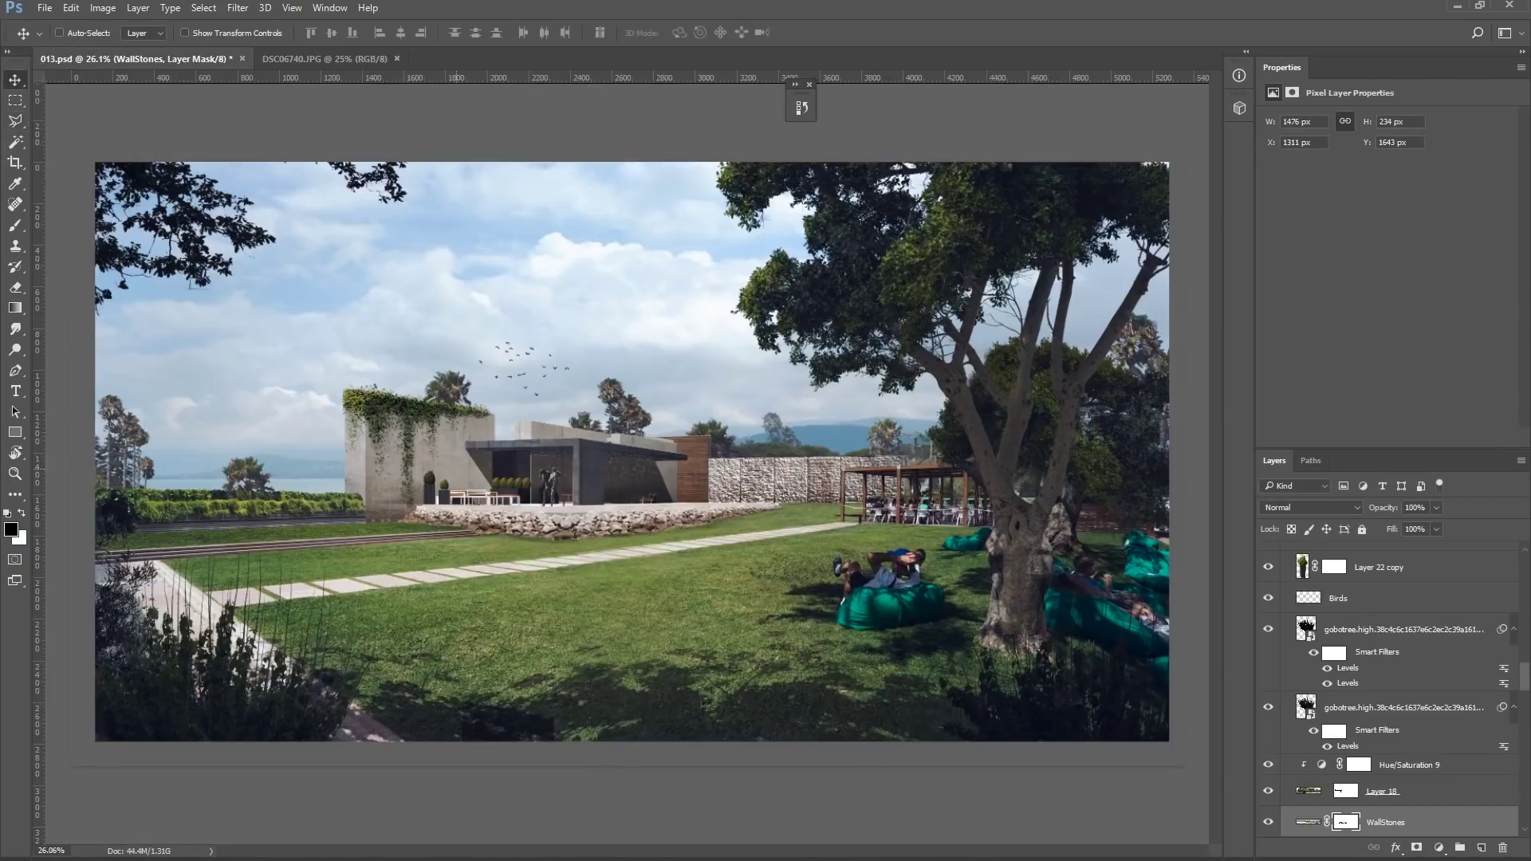
Step: Paste the stone texture into the WallLeft group, scaling it to about 42% and distorting it to the tall wall's perspective
{"action": "key", "text": "ctrl+v"}
{"action": "key", "text": "ctrl+t"}
{"action": "left_click_drag", "start_coordinate": [946, 256], "coordinate": [553, 425]}
{"action": "right_click", "coordinate": [500, 344]}
{"action": "left_click", "coordinate": [530, 465]}
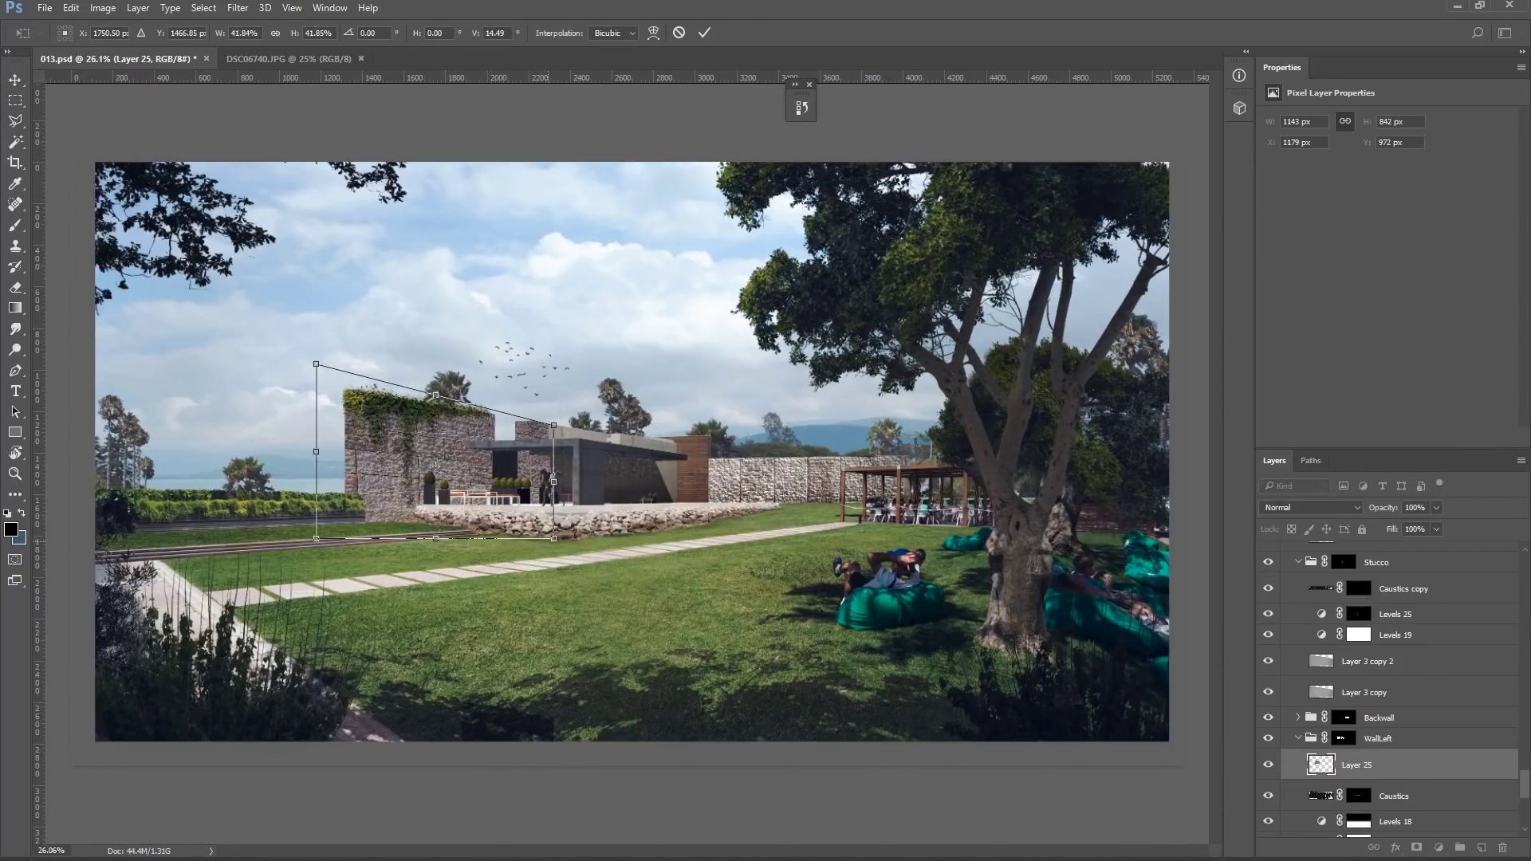
{"action": "key", "text": "Return"}
Step: Select the pasted stone texture again and narrow it to about 1097 px to fit the tall wall
{"action": "scroll", "coordinate": [1391, 685], "scroll_direction": "up", "scroll_amount": 15}
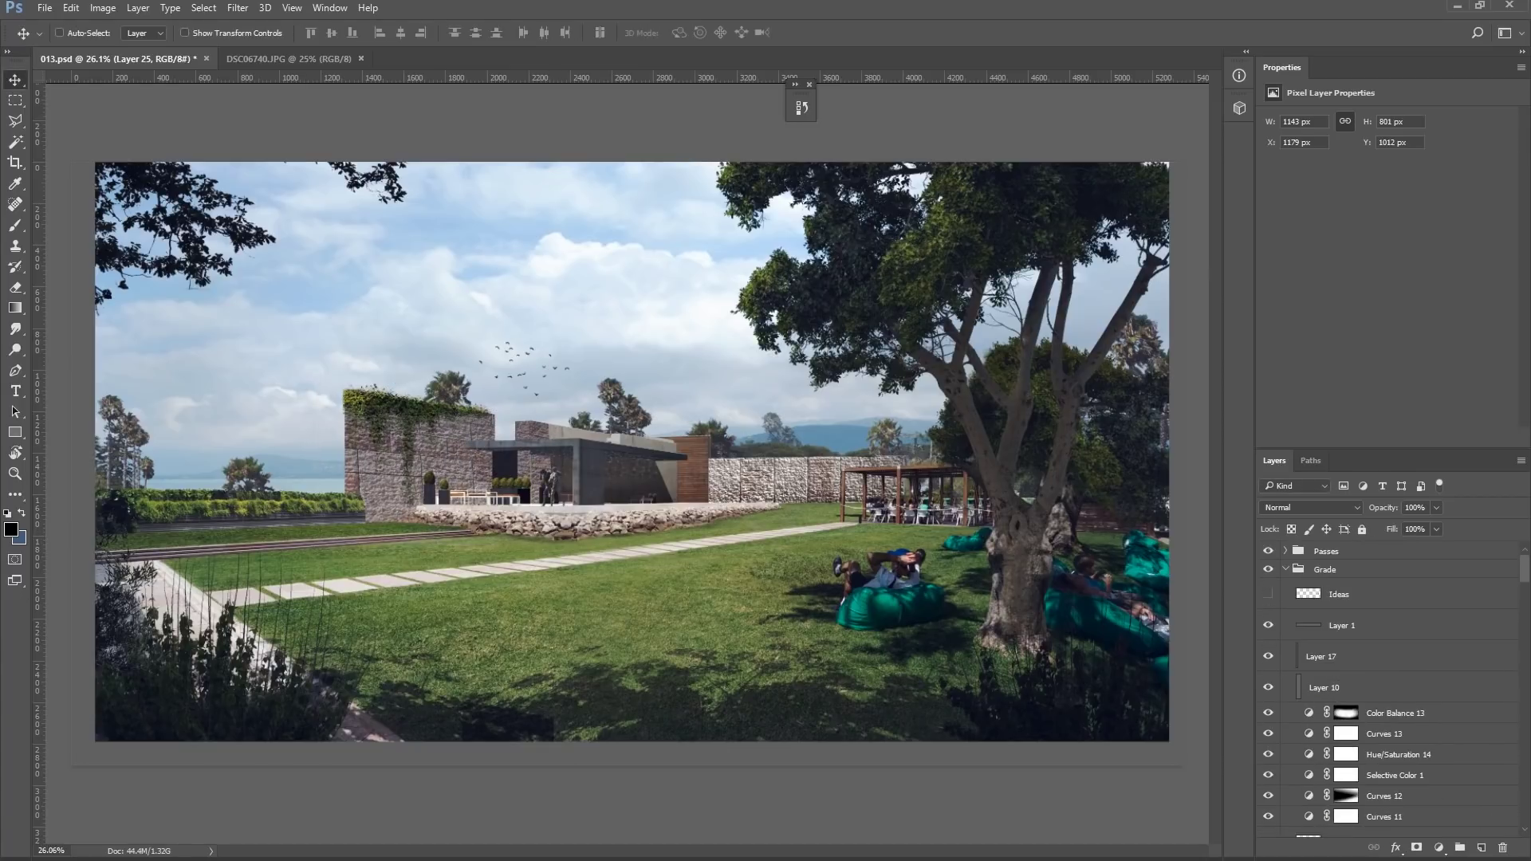
{"action": "right_click", "coordinate": [427, 458]}
{"action": "left_click", "coordinate": [470, 627]}
{"action": "key", "text": "ctrl+t"}
{"action": "left_click_drag", "start_coordinate": [303, 399], "coordinate": [329, 372]}
{"action": "key", "text": "Return"}
Step: Try Lighter Color and Multiply blending on the stone texture, then settle on Overlay
{"action": "left_click", "coordinate": [1312, 507]}
{"action": "left_click", "coordinate": [1291, 636]}
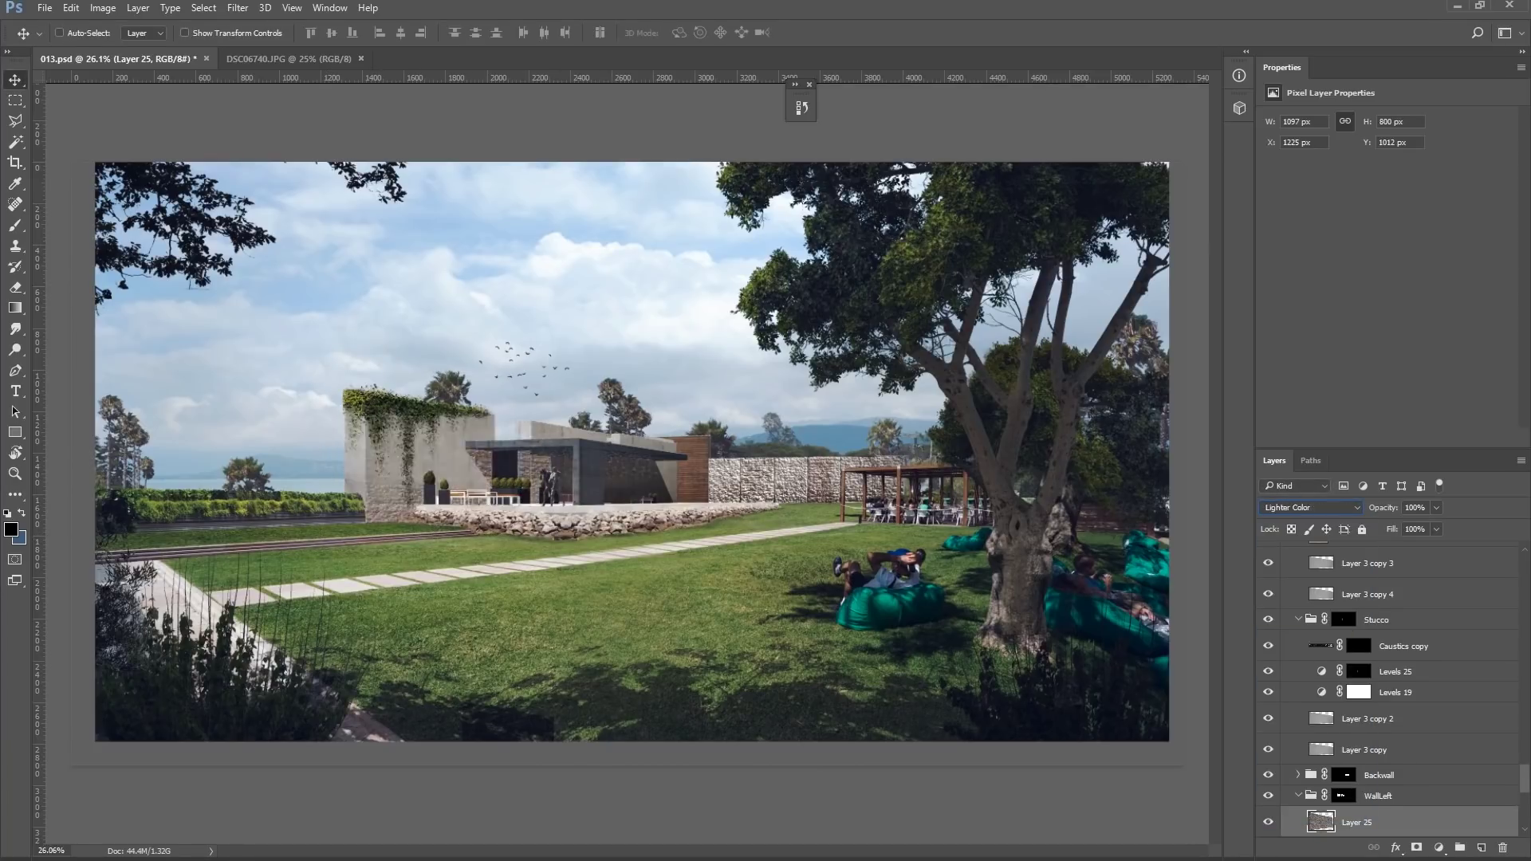
{"action": "key", "text": "alt+shift+m"}
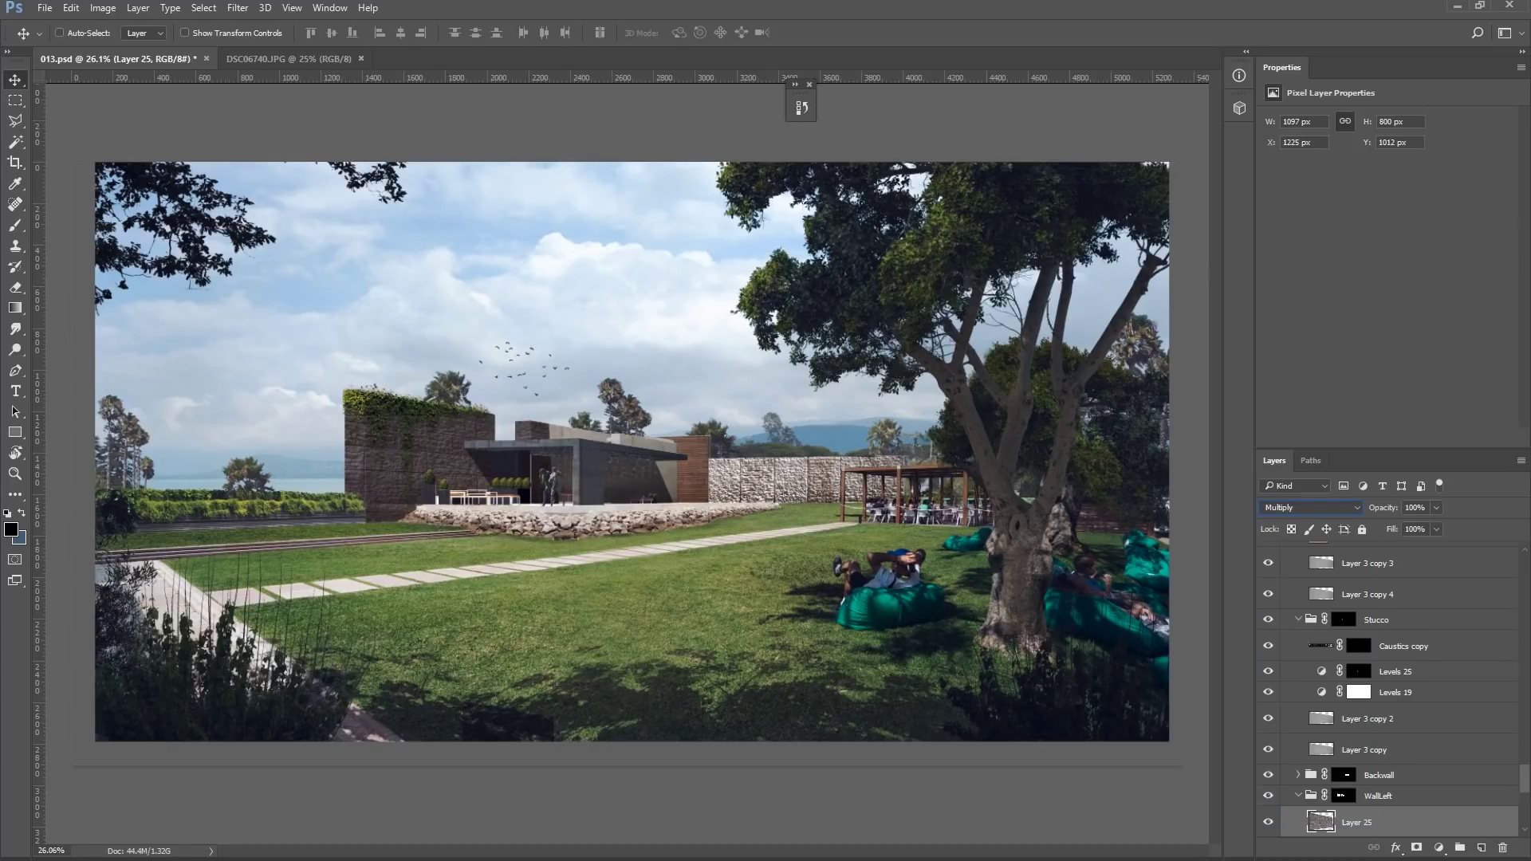
{"action": "key", "text": "alt+shift+o"}
Step: Adjust the stone texture's corners to align its courses with the tall wall's perspective
{"action": "key", "text": "z"}
{"action": "key", "text": "ctrl+plus"}
{"action": "key", "text": "ctrl+plus"}
{"action": "key", "text": "ctrl+plus"}
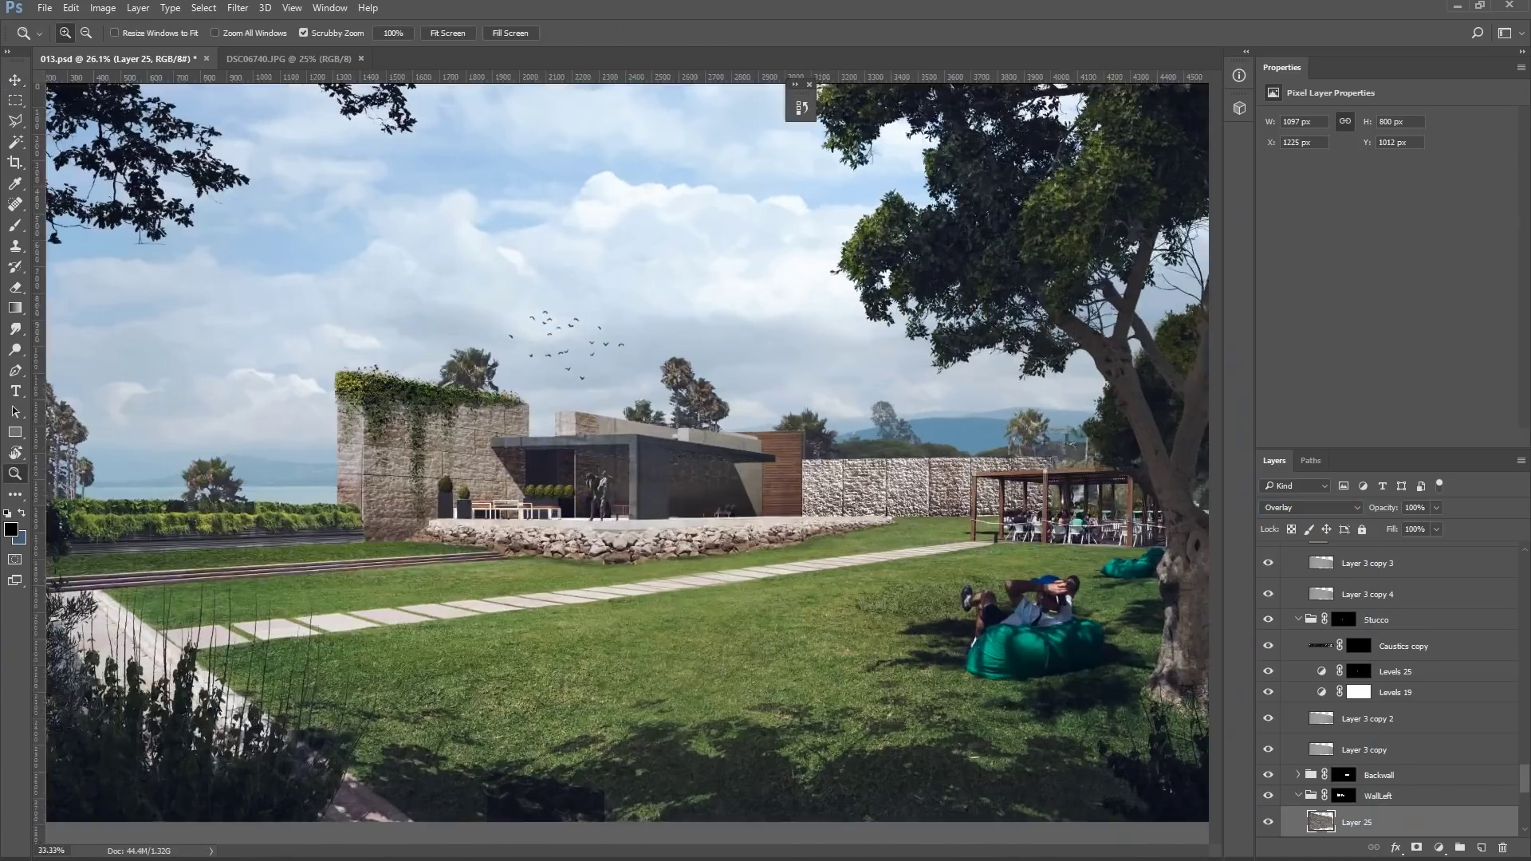
{"action": "key", "text": "ctrl+t"}
{"action": "left_click_drag", "start_coordinate": [833, 246], "coordinate": [857, 246]}
{"action": "left_click_drag", "start_coordinate": [253, 669], "coordinate": [256, 663]}
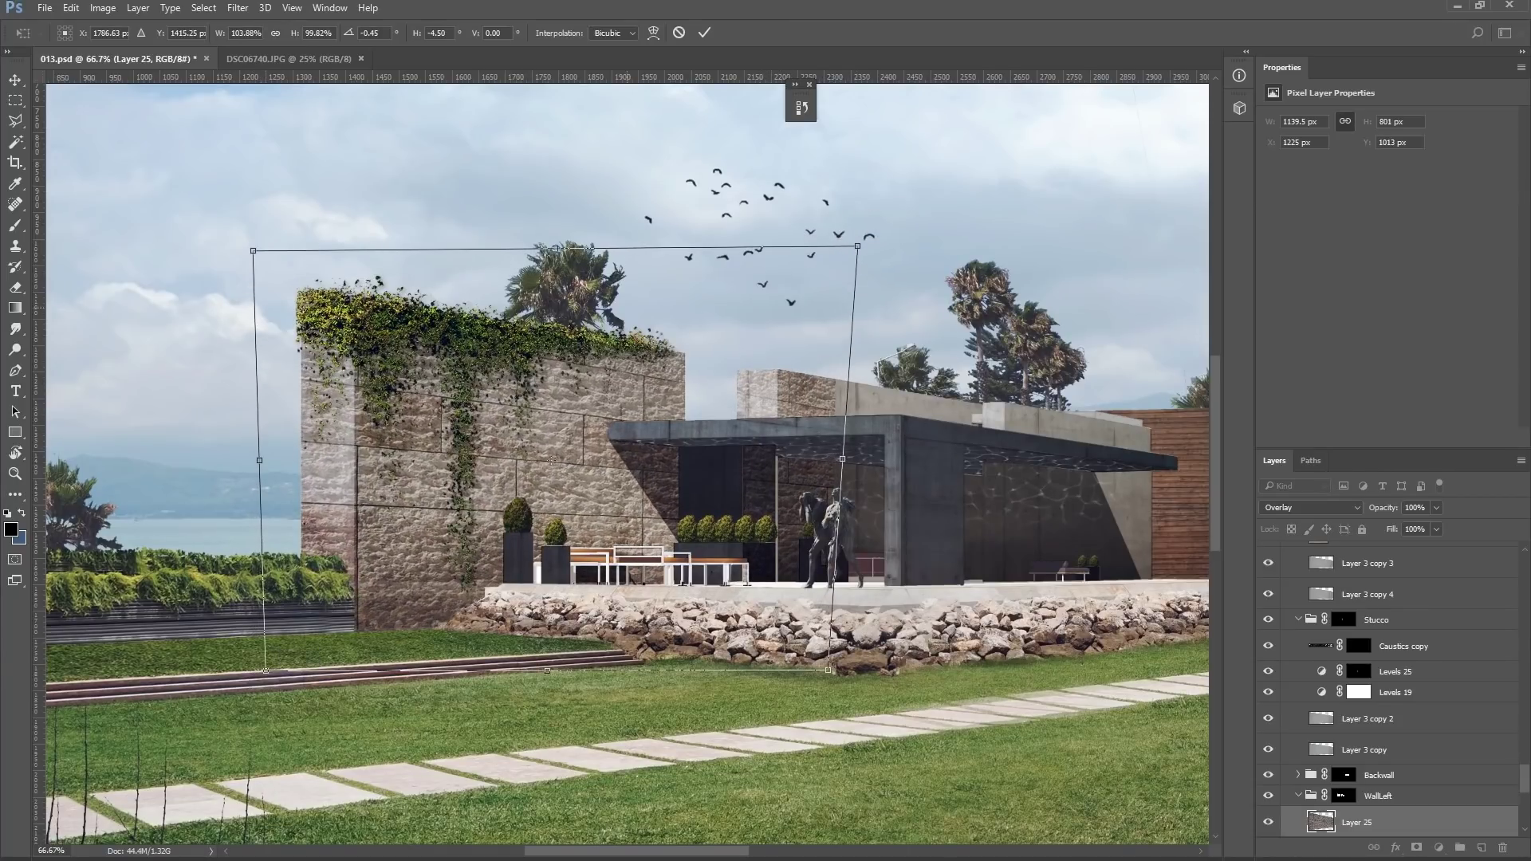
{"action": "key", "text": "Return"}
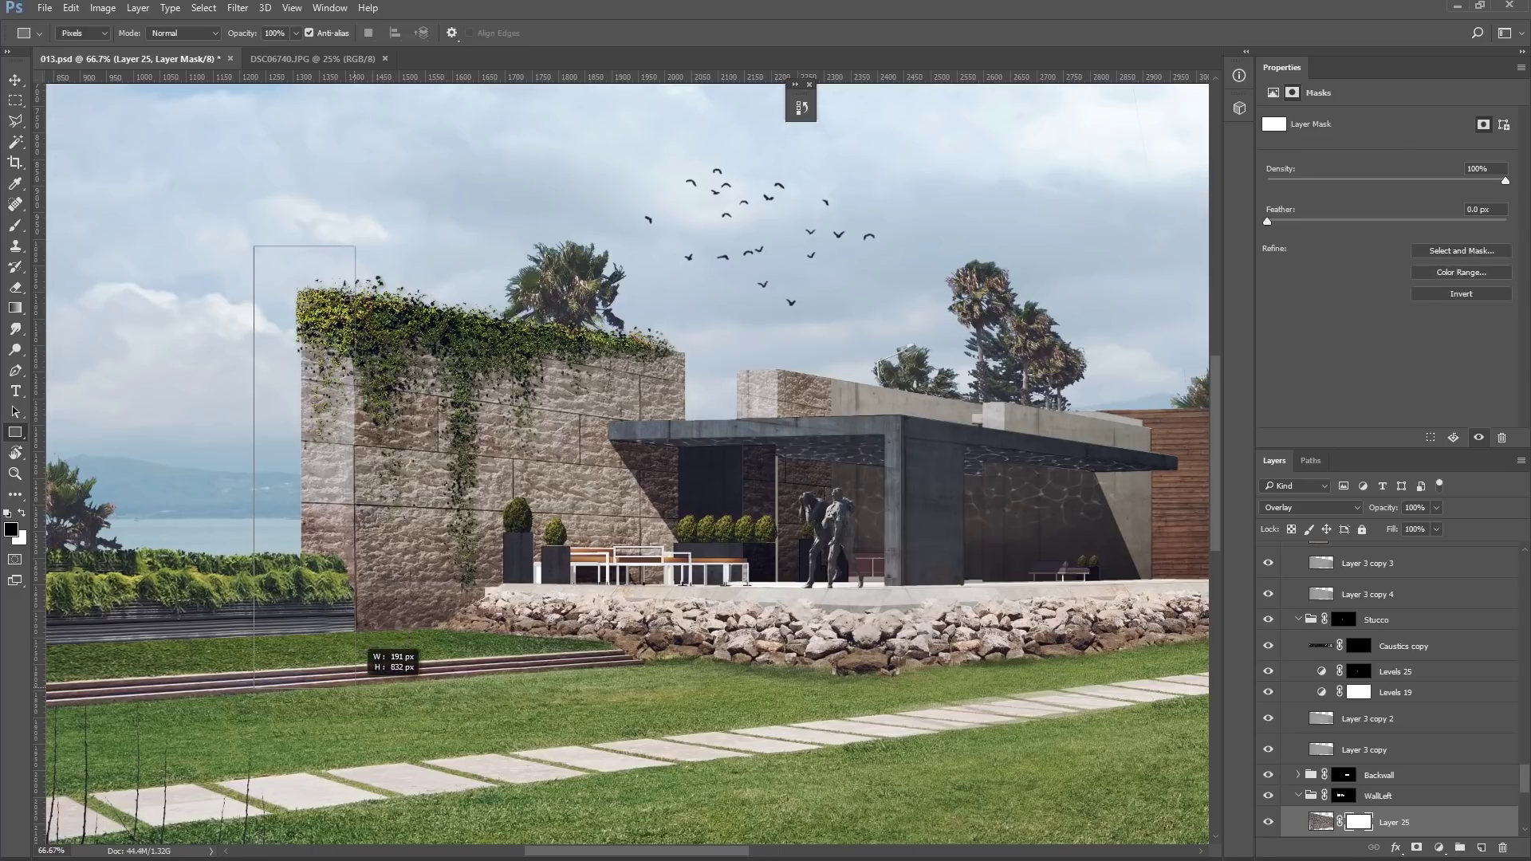
Step: Mask the stone texture off the tall wall's narrow end face with a rectangle and undo the stray move
{"action": "key", "text": "ctrl+minus"}
{"action": "key", "text": "ctrl+minus"}
{"action": "key", "text": "ctrl+plus"}
{"action": "key", "text": "v"}
{"action": "left_click_drag", "start_coordinate": [570, 510], "coordinate": [871, 538]}
{"action": "key", "text": "ctrl+z"}
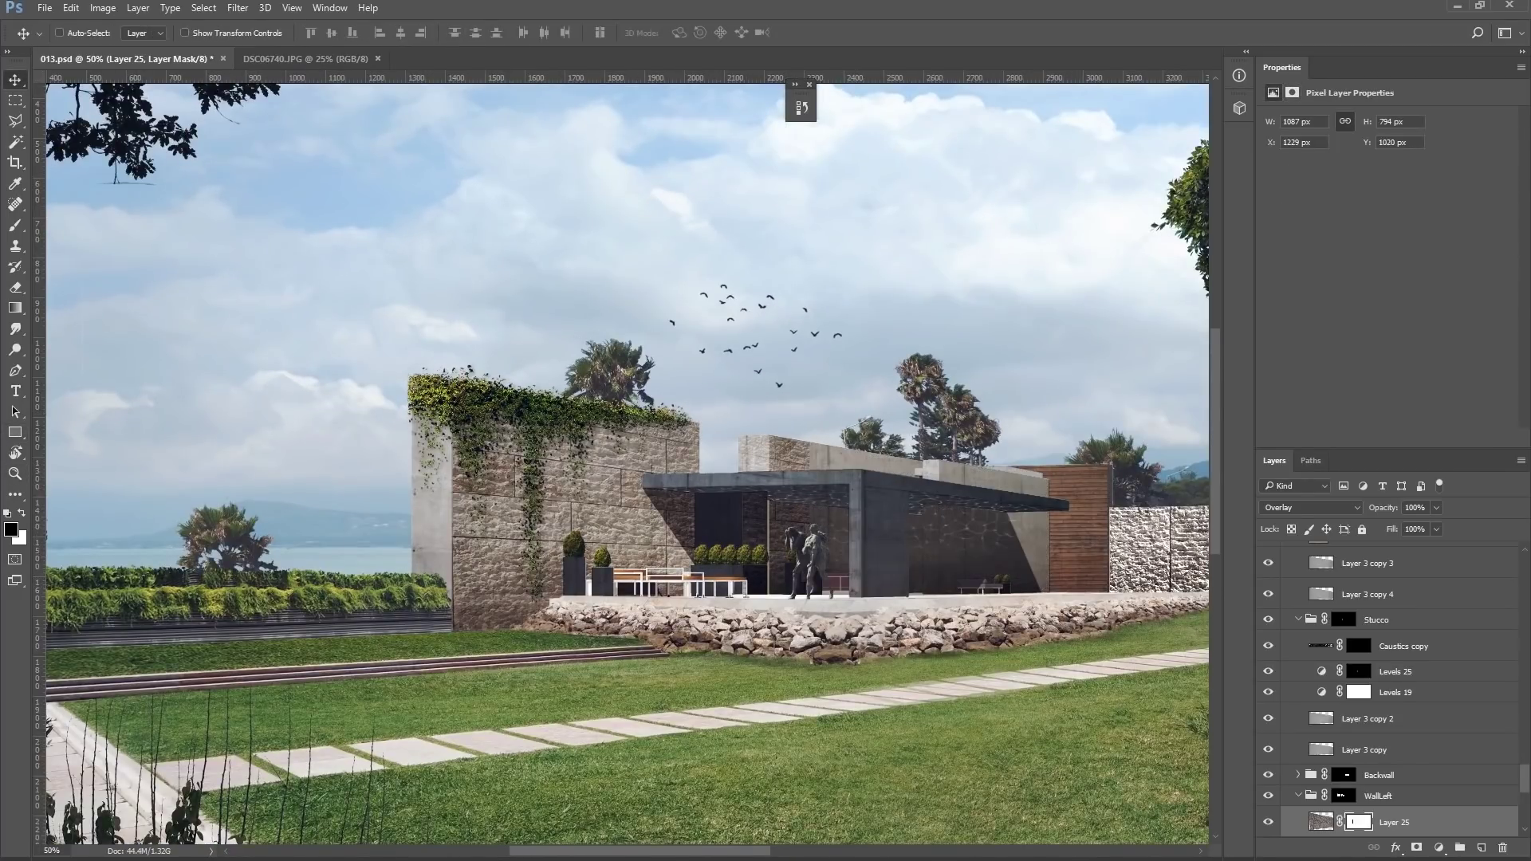
Step: Add a Hue/Saturation adjustment with saturation -21 above the stone texture, and reduce the texture's height to 753 px
{"action": "key", "text": "ctrl+u"}
{"action": "key", "text": "alt+bracketleft"}
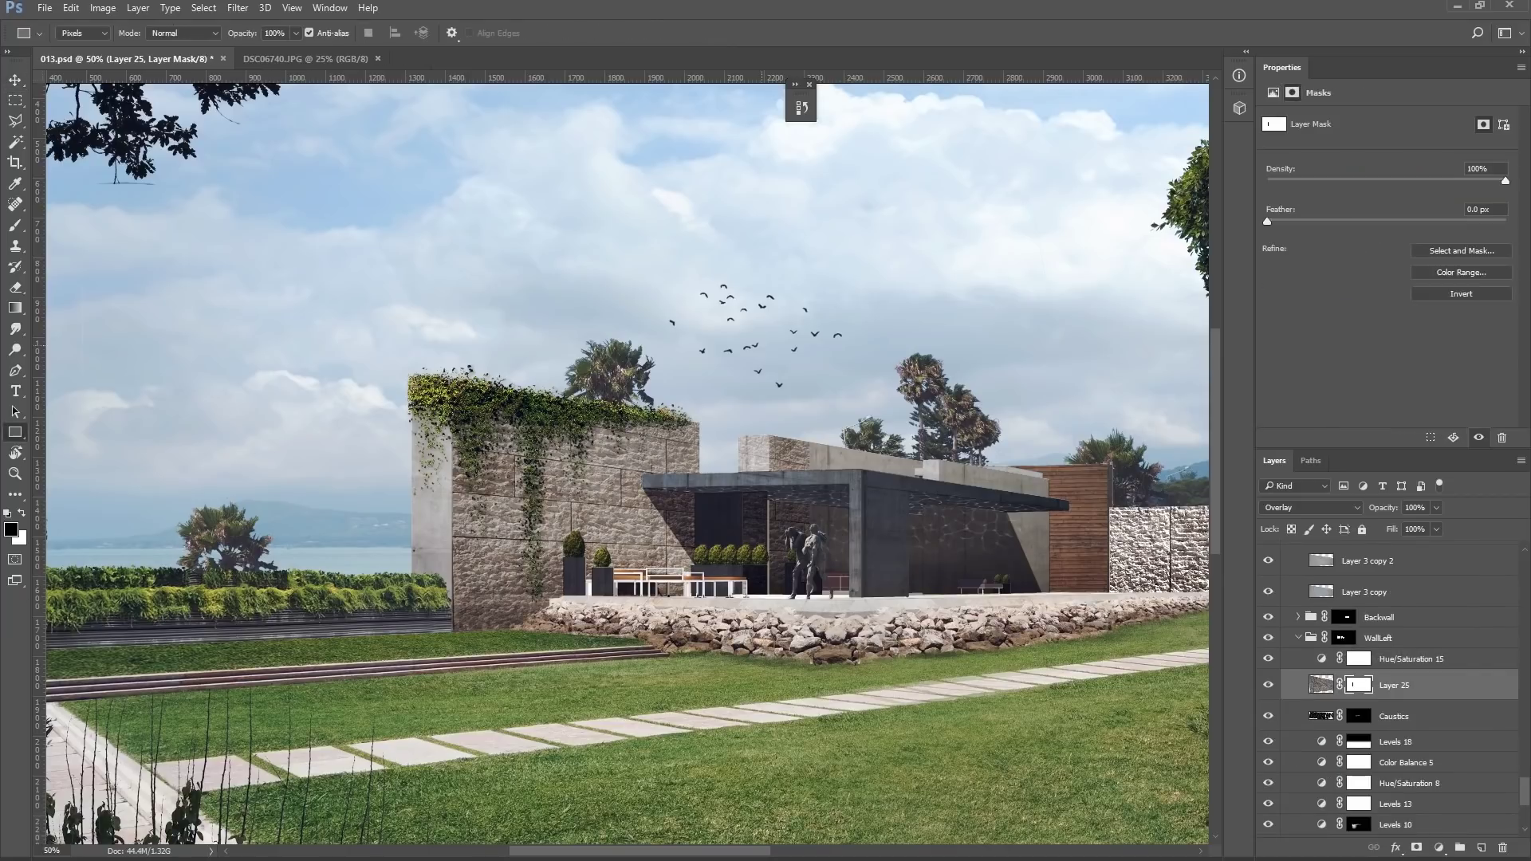
{"action": "key", "text": "z"}
{"action": "key", "text": "ctrl+plus"}
{"action": "key", "text": "ctrl+t"}
{"action": "left_click_drag", "start_coordinate": [298, 301], "coordinate": [298, 324]}
{"action": "key", "text": "Return"}
Step: Duplicate Layer 25, disable the copy's mask and try to move the copy over the tall wall's end face
{"action": "key", "text": "ctrl+j"}
{"action": "key", "text": "ctrl+t"}
{"action": "right_click", "coordinate": [605, 548]}
{"action": "left_click", "coordinate": [638, 636]}
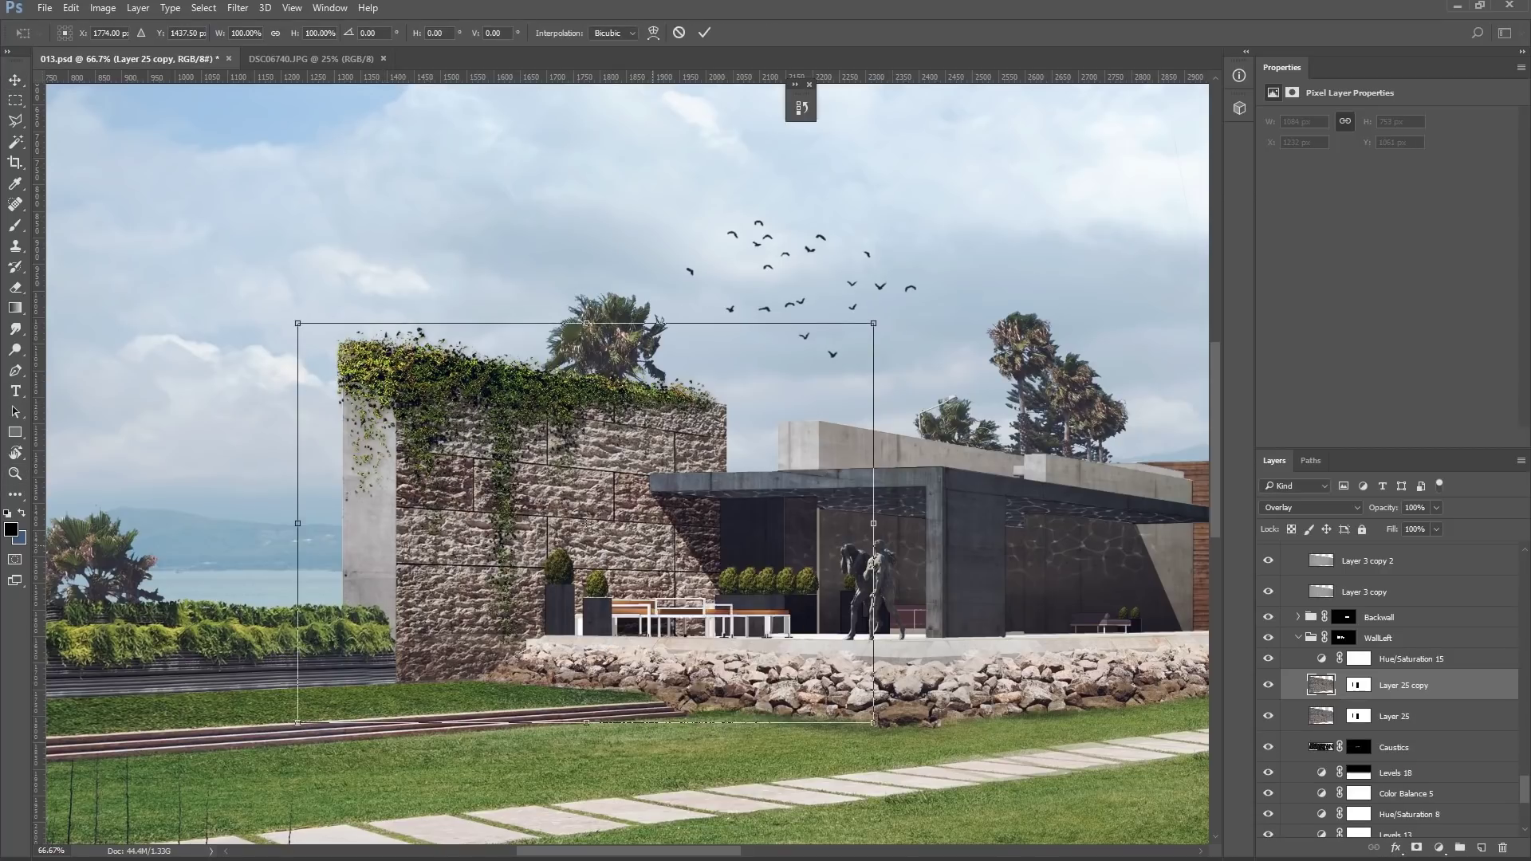
{"action": "key", "text": "Return"}
{"action": "left_click_drag", "start_coordinate": [627, 462], "coordinate": [968, 506]}
{"action": "left_click", "coordinate": [1357, 685], "text": "shift"}
{"action": "left_click_drag", "start_coordinate": [518, 488], "coordinate": [526, 490]}
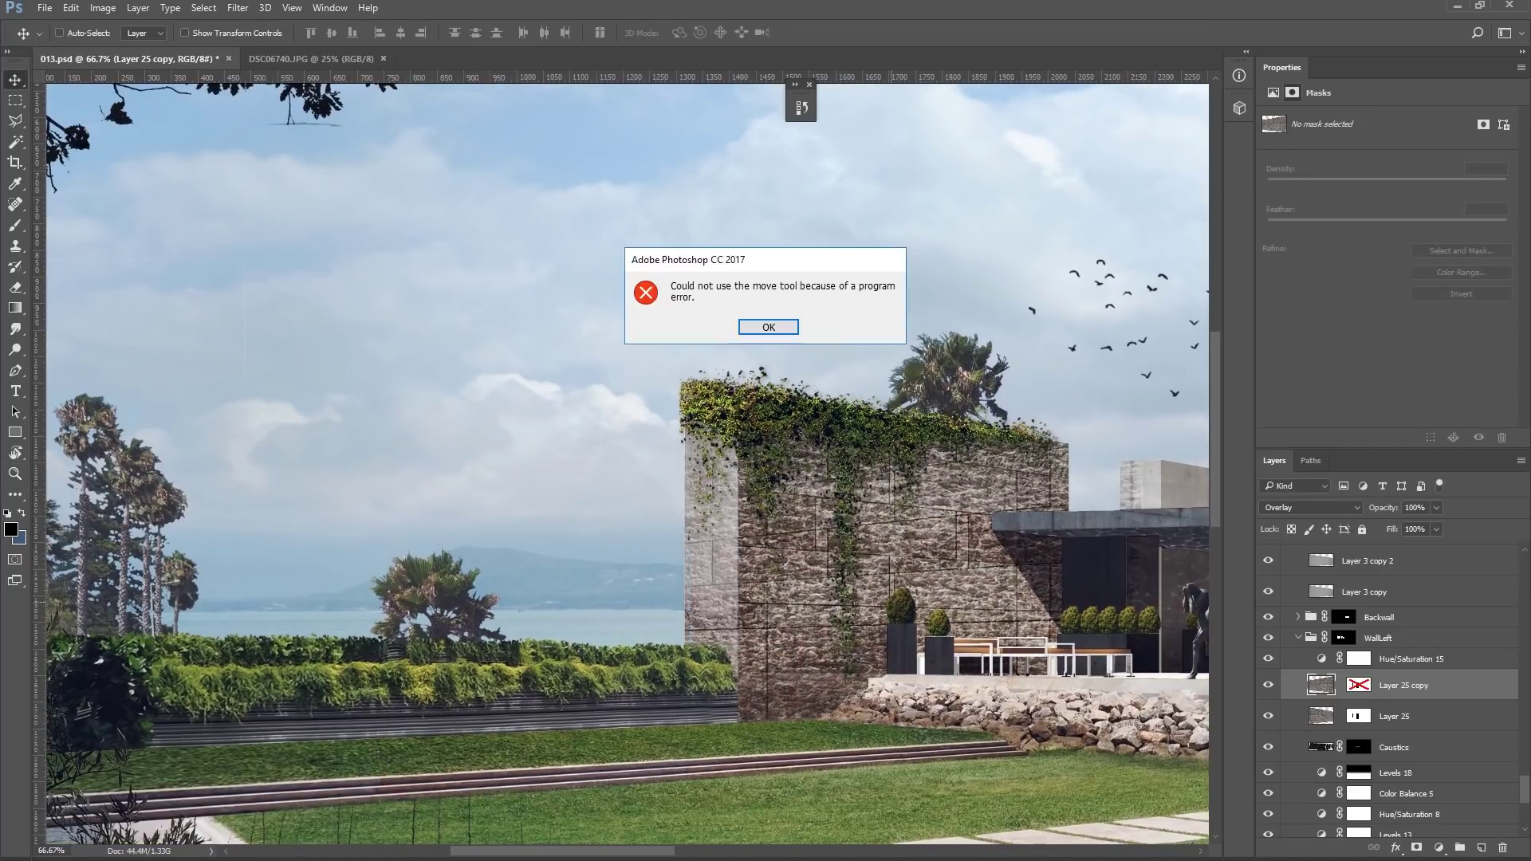
{"action": "left_click", "coordinate": [765, 324]}
Step: Hide Layer 25 copy and refine Layer 25's mask around the tall wall's edges with rectangle and lasso fills
{"action": "left_click_drag", "start_coordinate": [462, 301], "coordinate": [525, 837]}
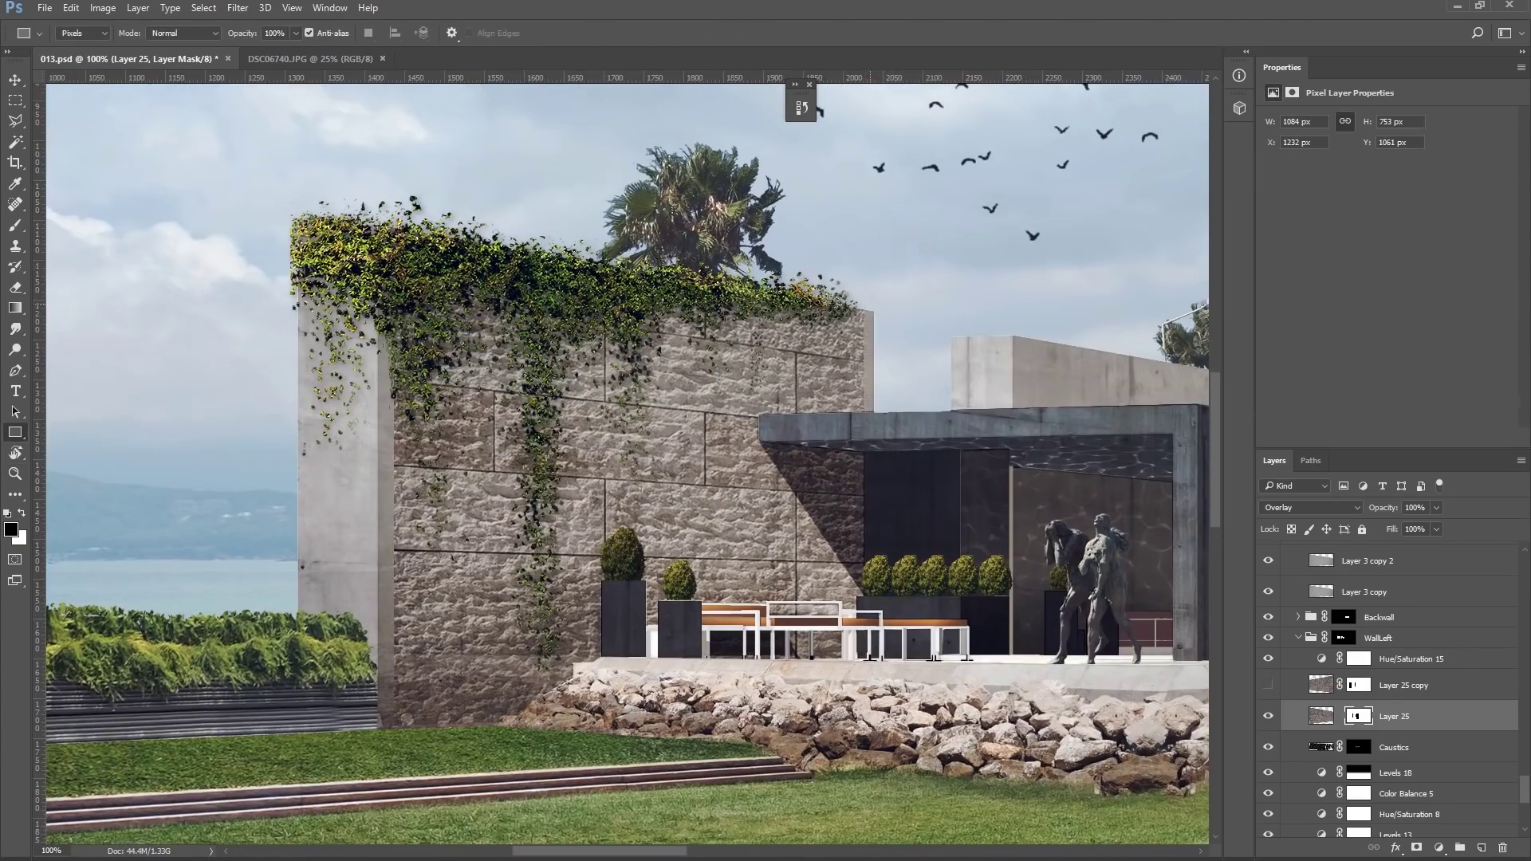
{"action": "key", "text": "z"}
{"action": "key", "text": "ctrl+minus"}
{"action": "key", "text": "ctrl+minus"}
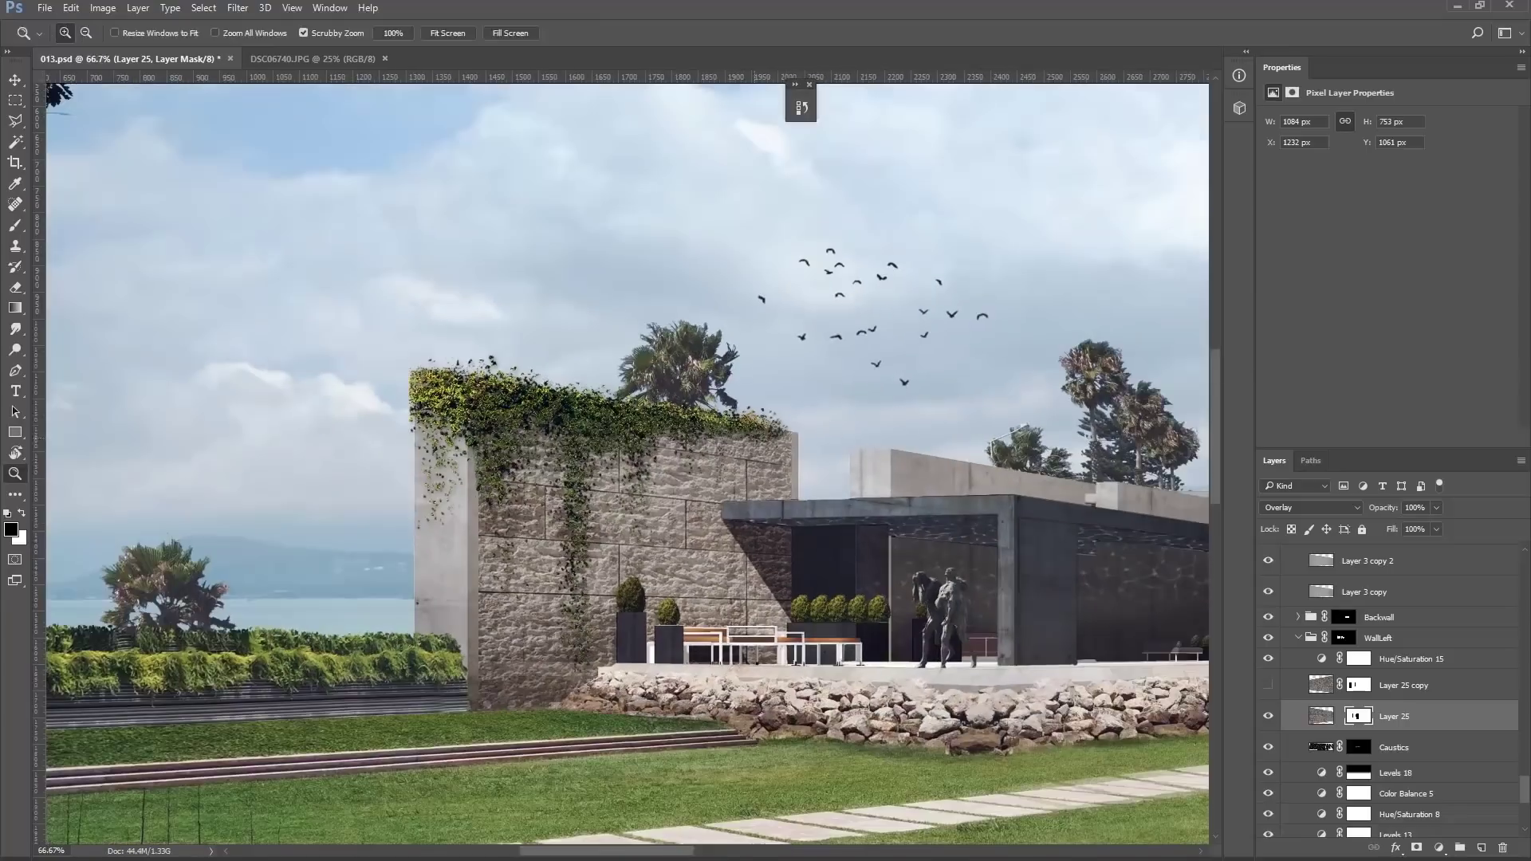
{"action": "key", "text": "l"}
{"action": "left_click", "coordinate": [441, 379]}
{"action": "key", "text": "z"}
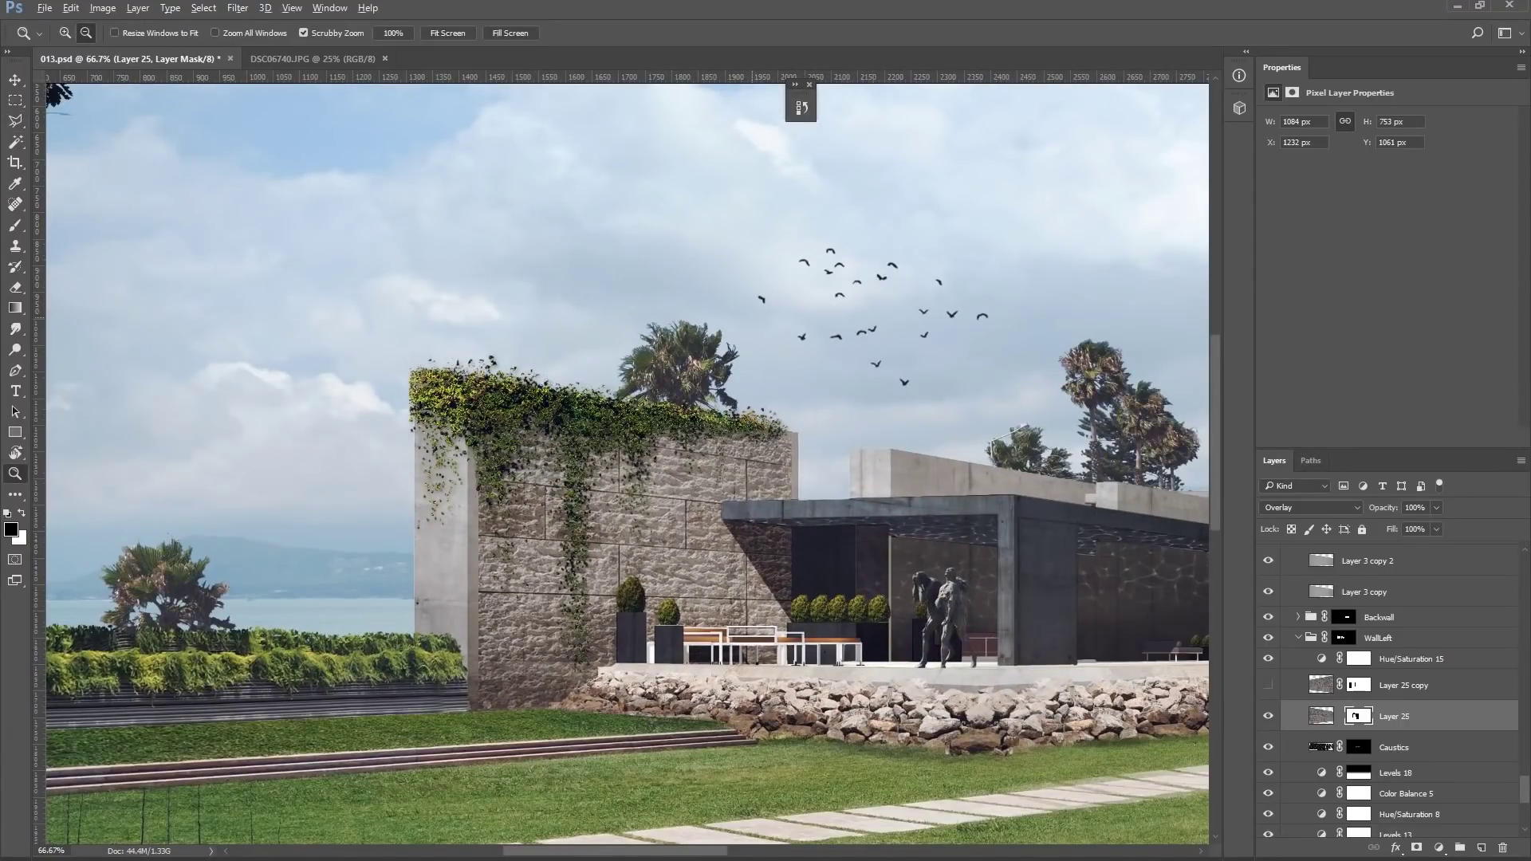
{"action": "key", "text": "ctrl+minus"}
{"action": "key", "text": "ctrl+minus"}
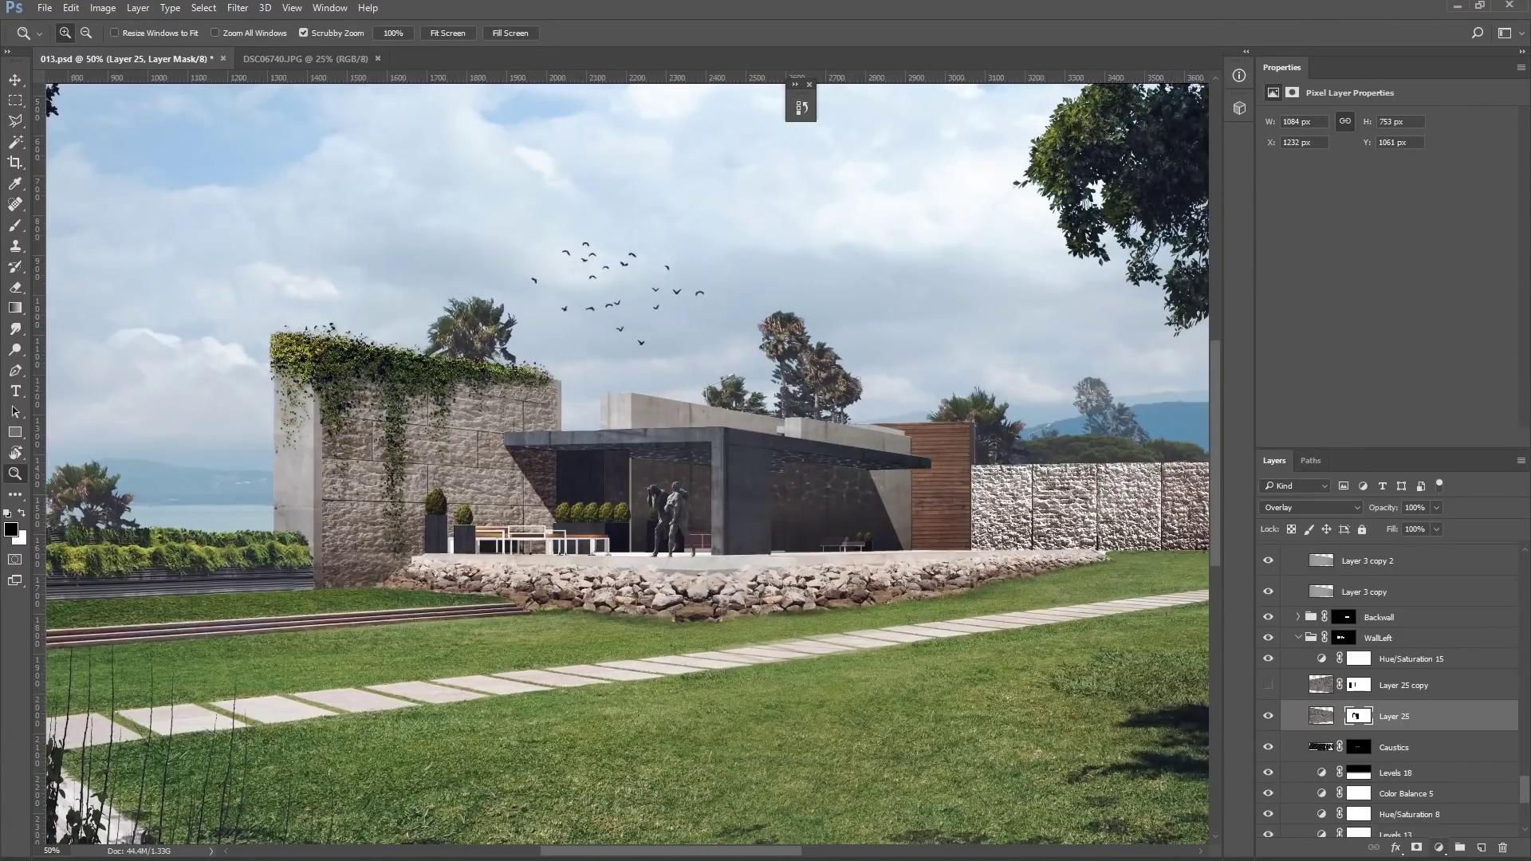
Step: Add a Levels adjustment clipped to Layer 25 and set its midtones to 0.83
{"action": "left_click", "coordinate": [1438, 847]}
{"action": "left_click", "coordinate": [1172, 586]}
{"action": "key", "text": "ctrl+alt+g"}
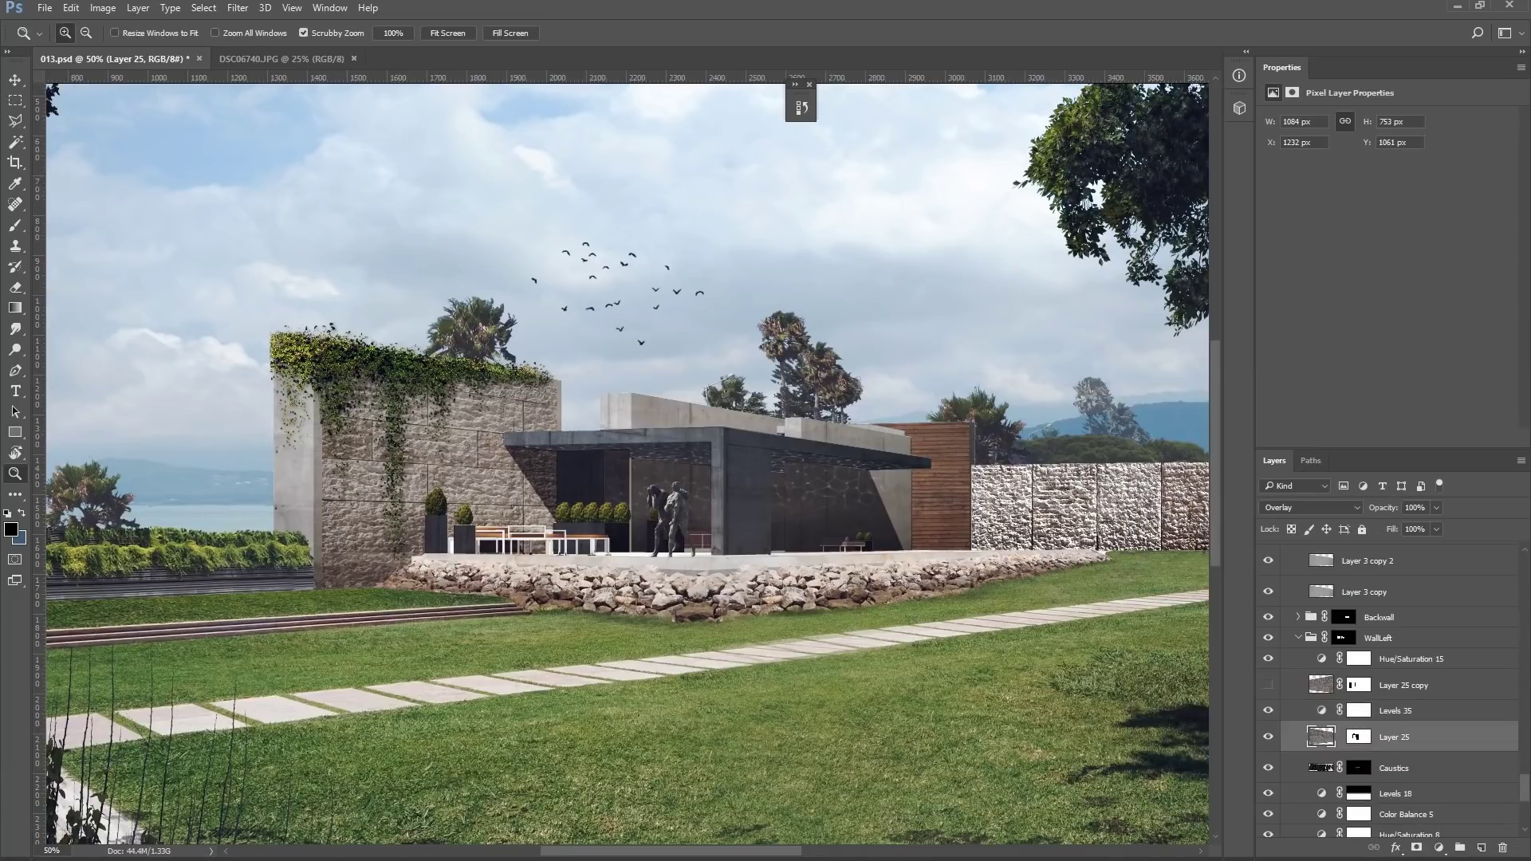
{"action": "left_click", "coordinate": [1372, 709]}
{"action": "mouse_move", "coordinate": [1396, 231]}
{"action": "left_mouse_down"}
{"action": "mouse_move", "coordinate": [1425, 232]}
{"action": "mouse_move", "coordinate": [1408, 231]}
{"action": "left_mouse_up"}
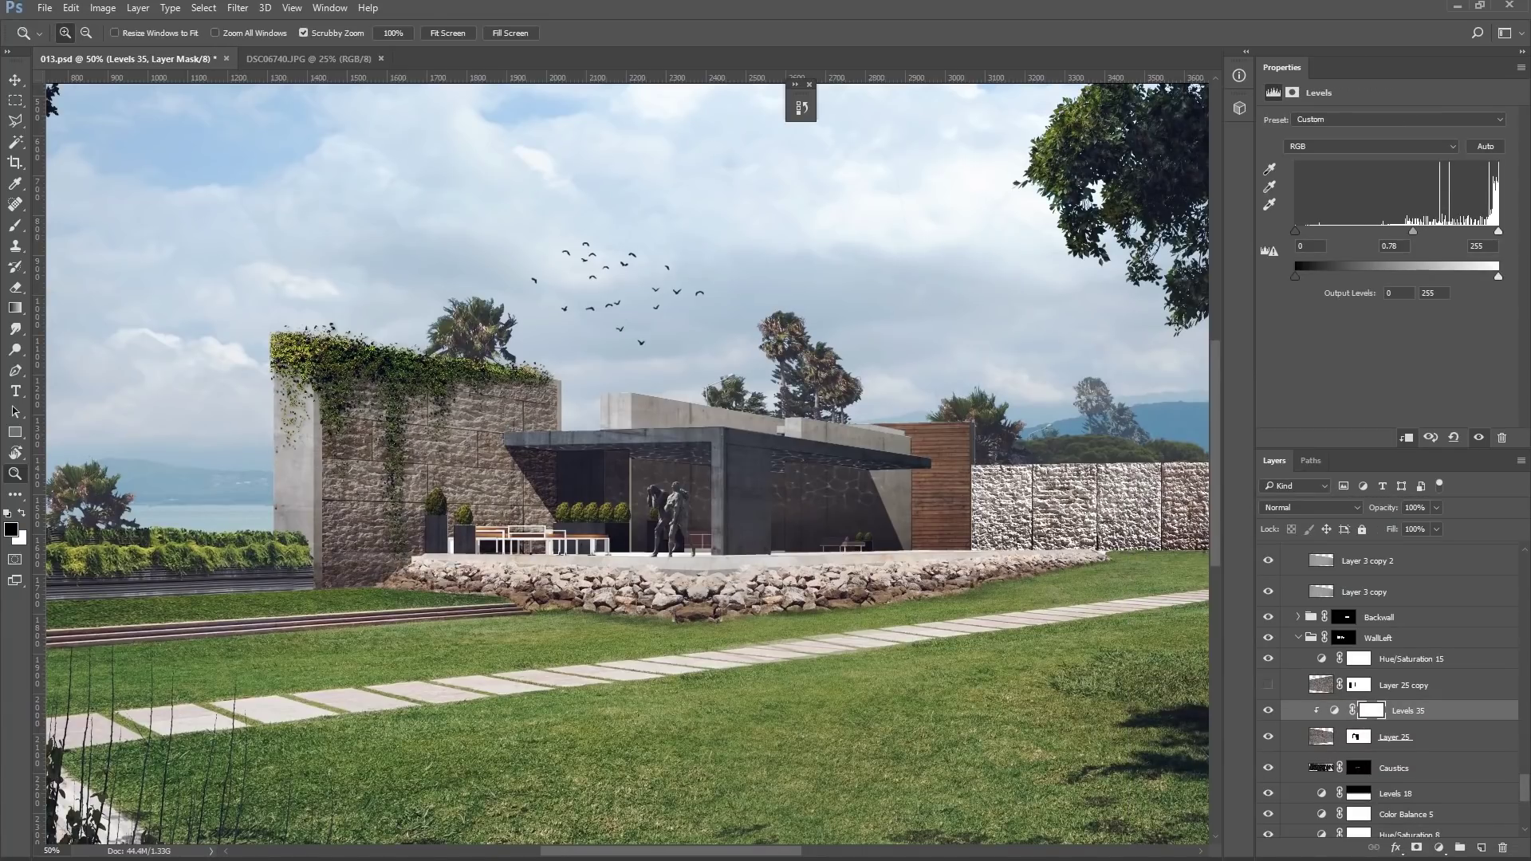
{"action": "key", "text": "ctrl+minus"}
{"action": "key", "text": "ctrl+minus"}
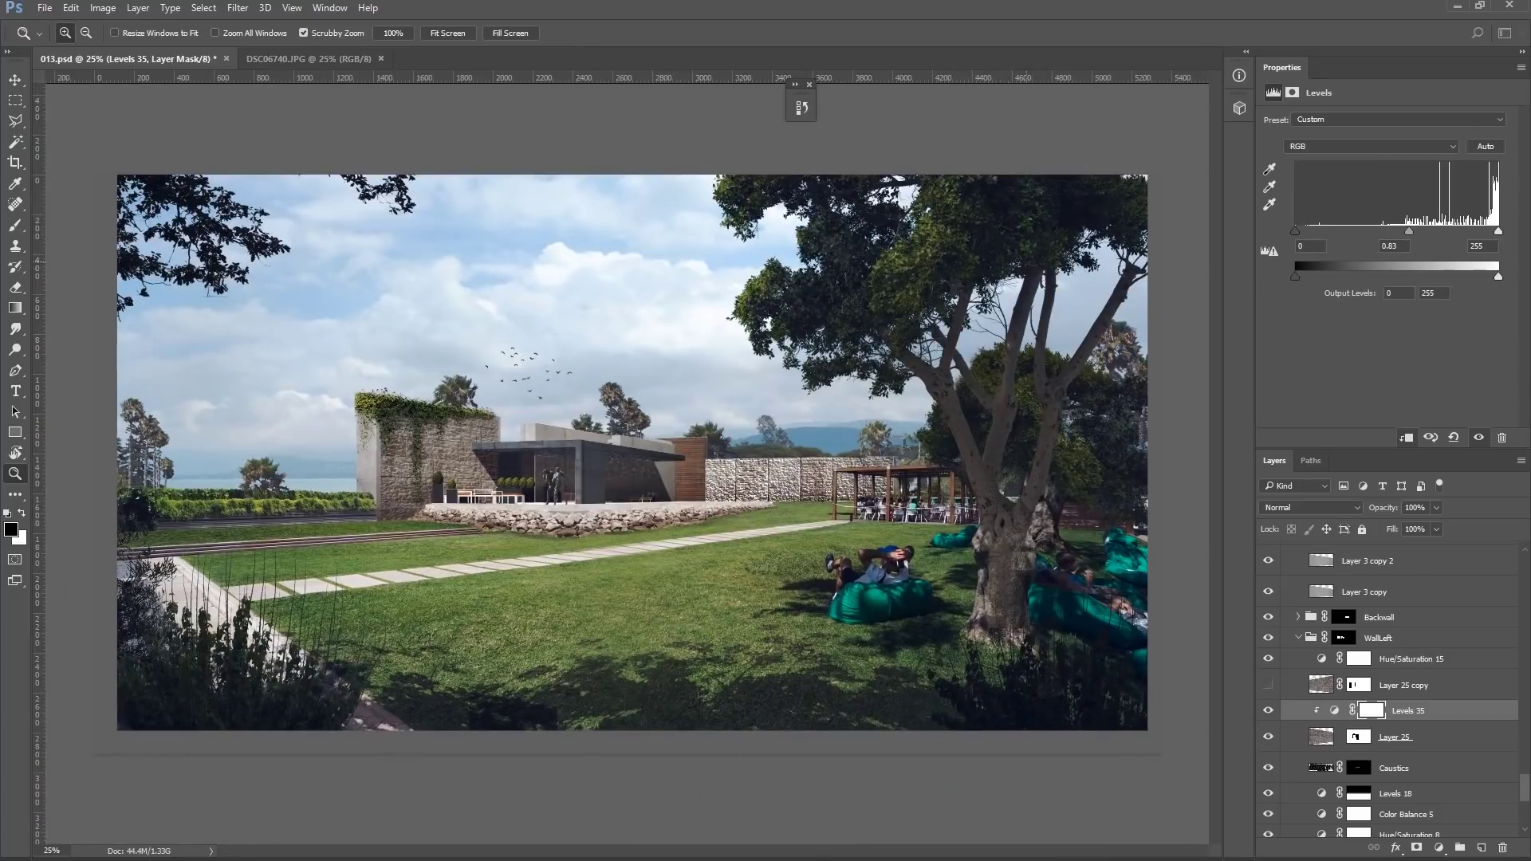
Step: Select Layer 18, the planting beside the tall wall, and rename it Plants
{"action": "left_click", "coordinate": [310, 487]}
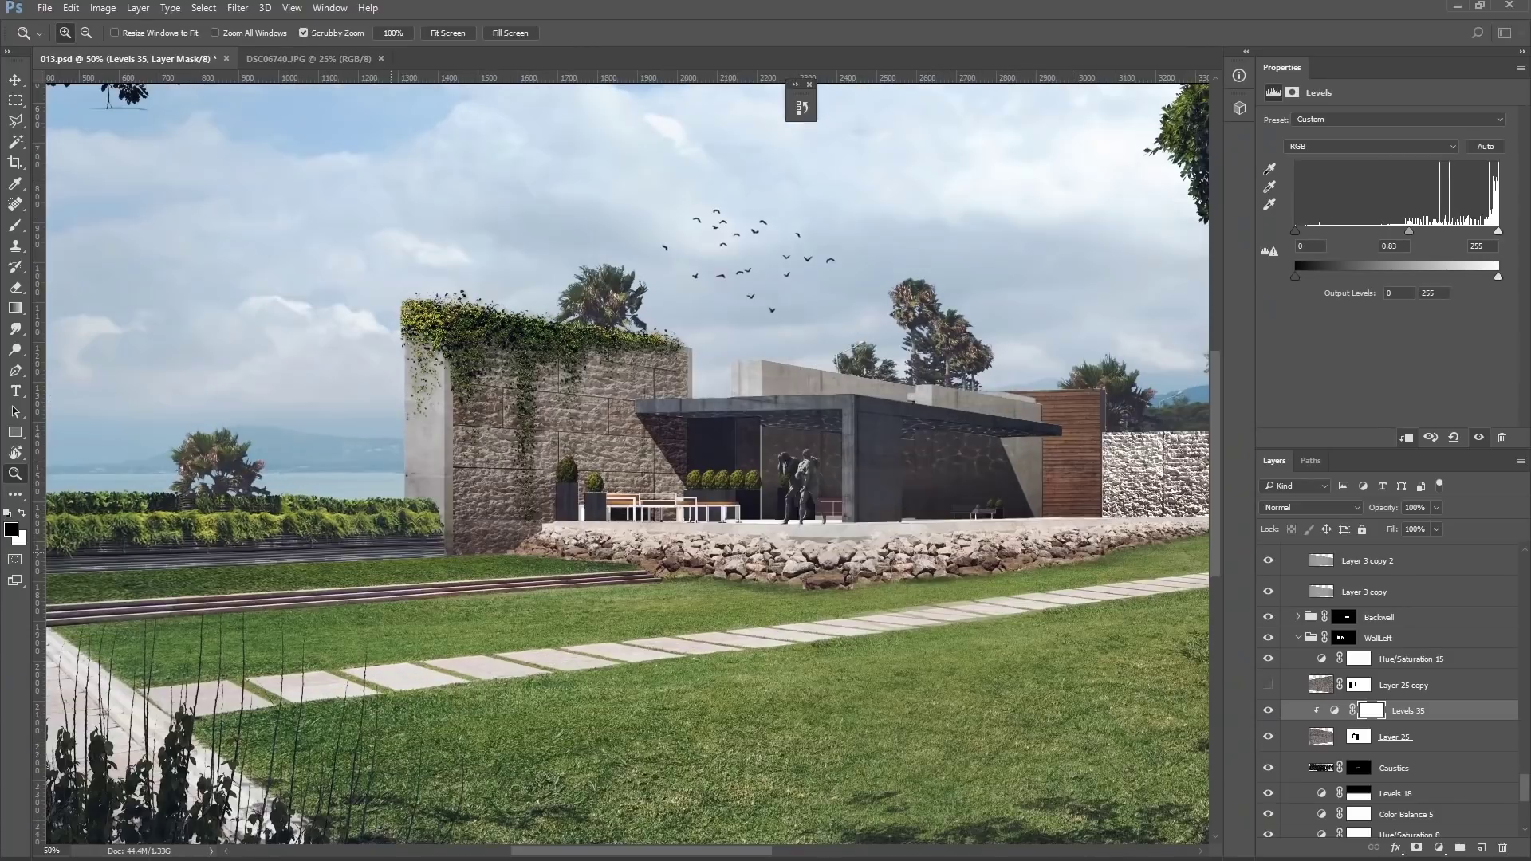
{"action": "key", "text": "v"}
{"action": "right_click", "coordinate": [414, 510]}
{"action": "left_click", "coordinate": [478, 247]}
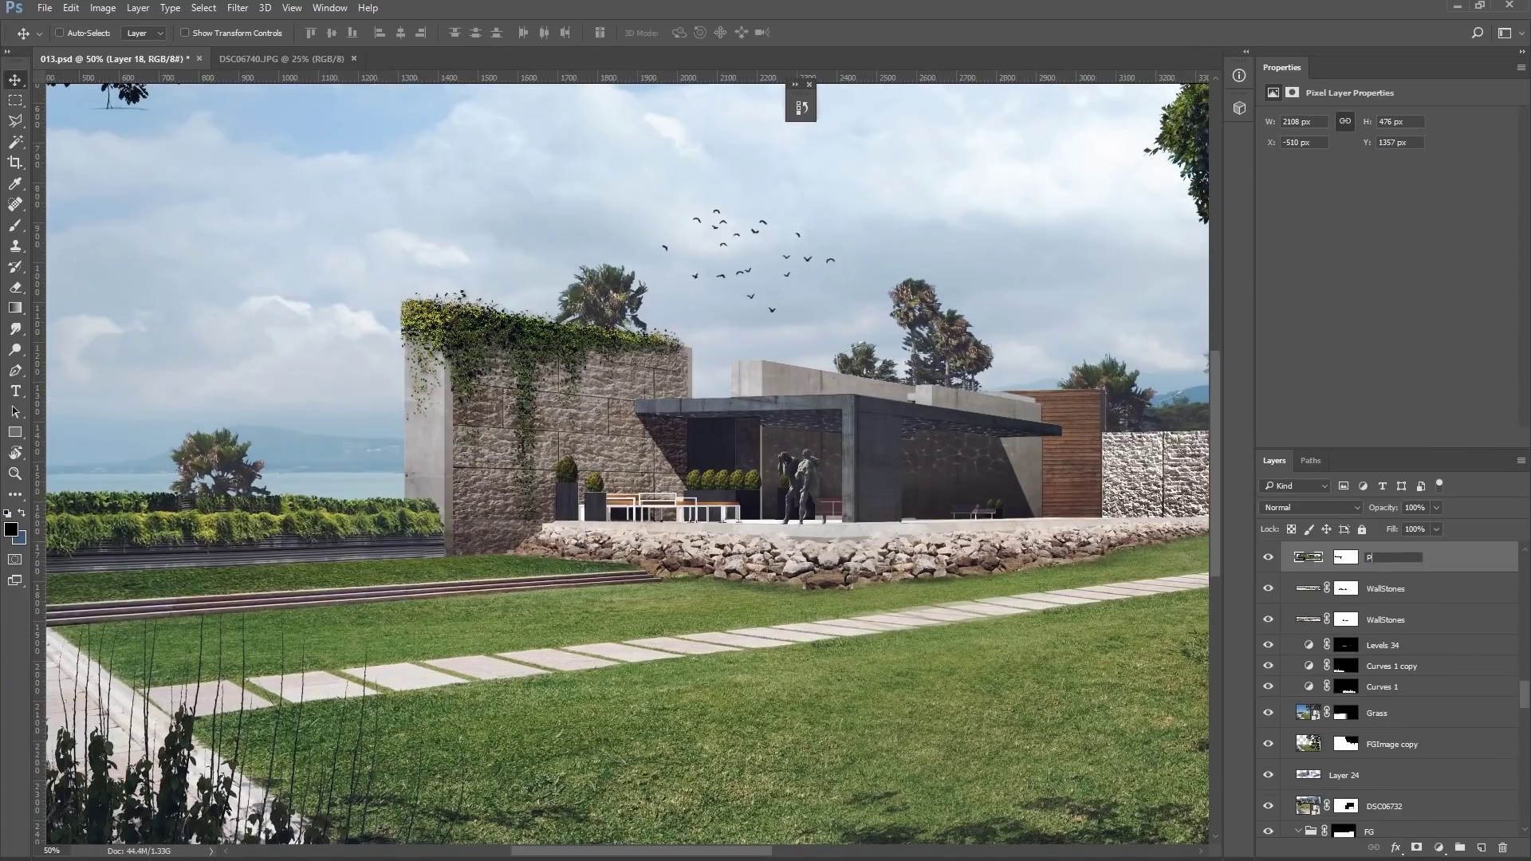
Step: Add a Levels adjustment above WallStones for a lassoed patch at the planter's end, with the output white level at 147
{"action": "key", "text": "alt+bracketleft"}
{"action": "key", "text": "ctrl+plus"}
{"action": "key", "text": "l"}
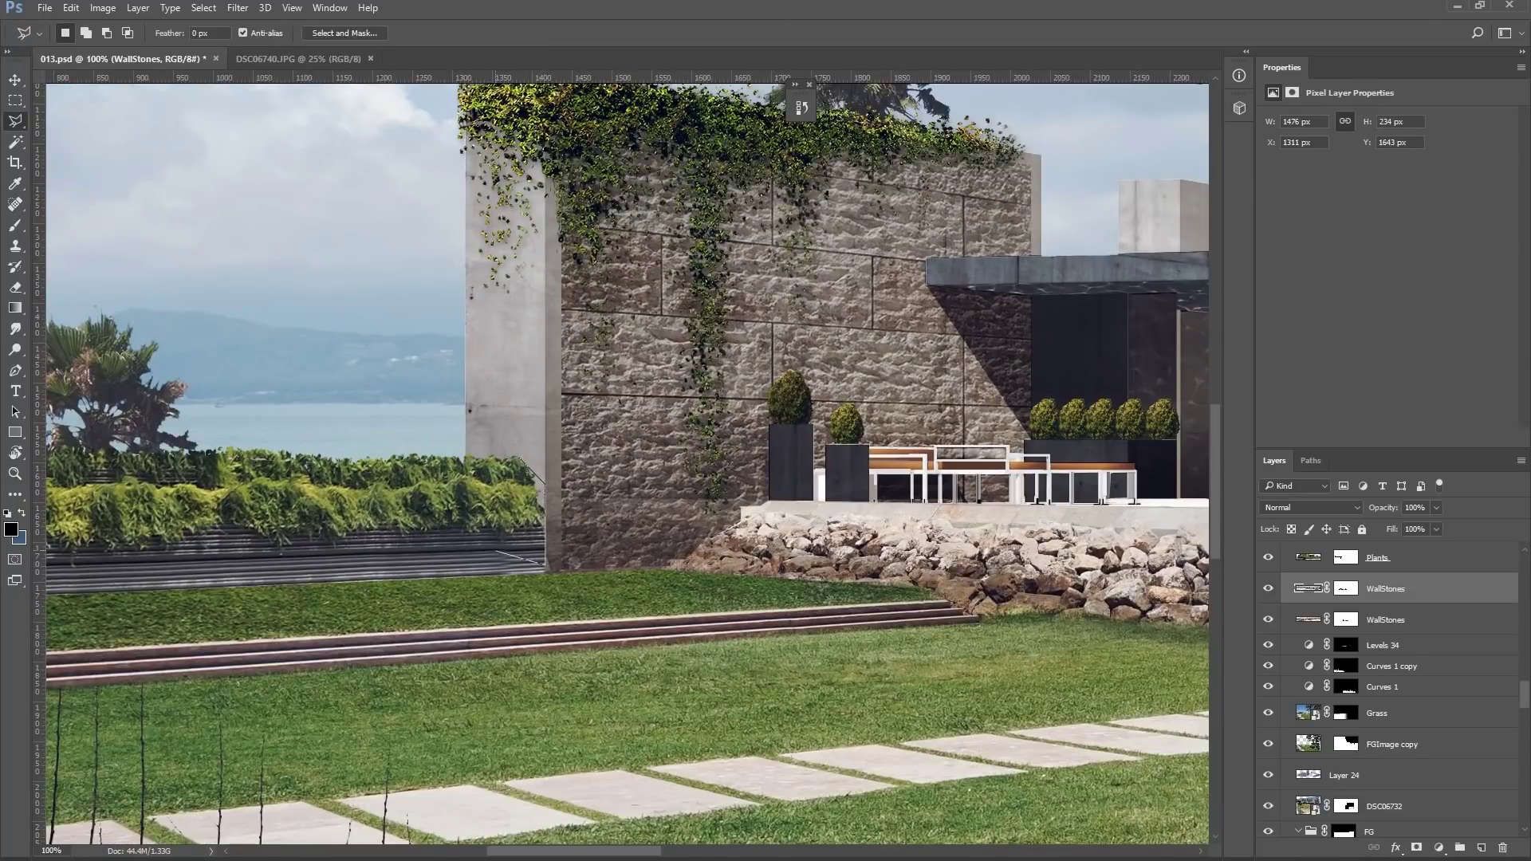
{"action": "left_click", "coordinate": [1438, 847]}
{"action": "left_click", "coordinate": [1172, 576]}
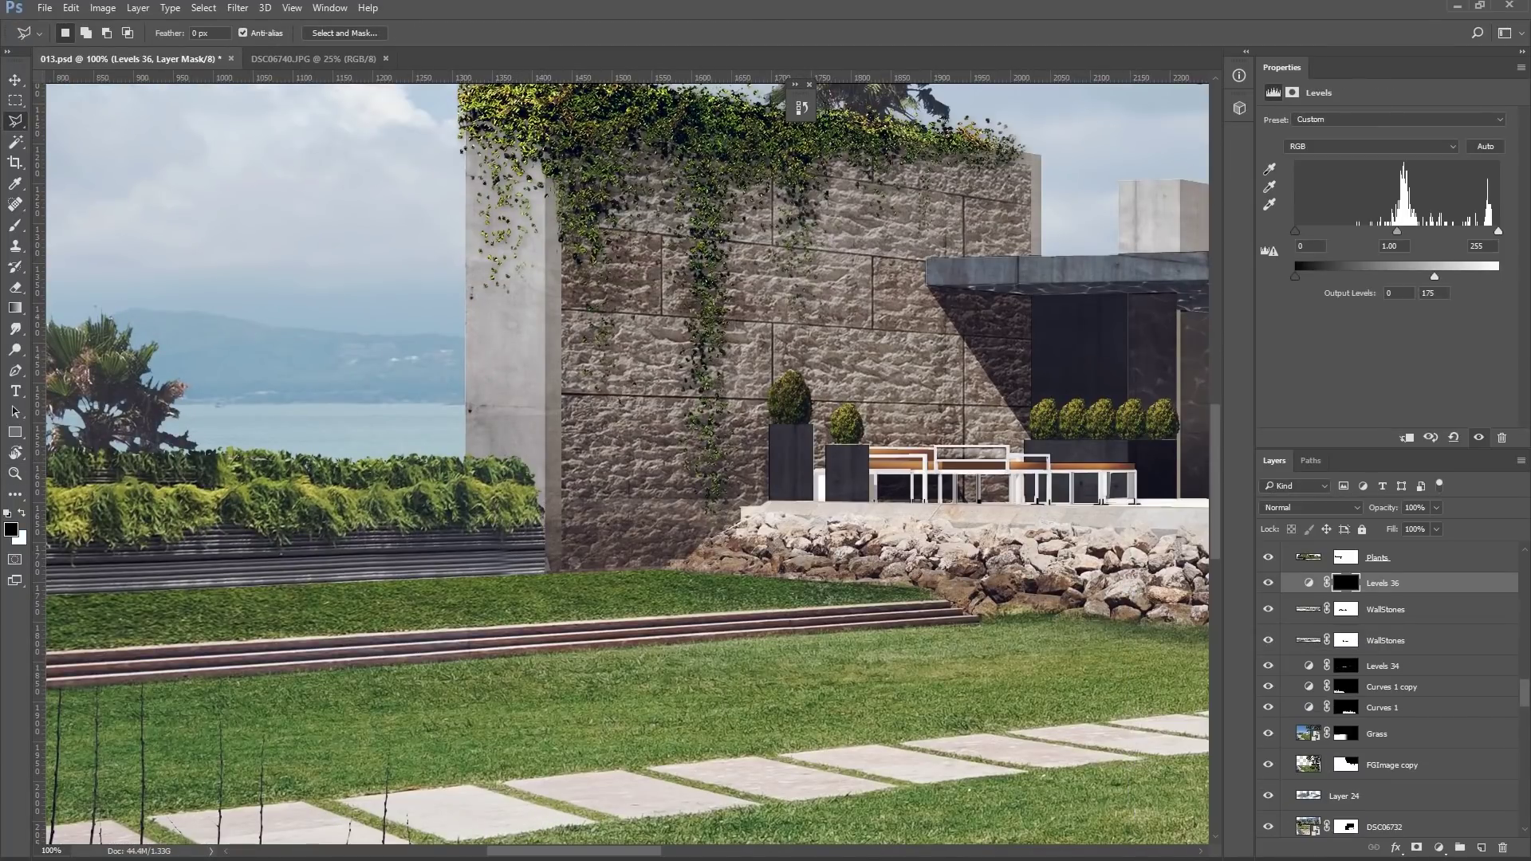
{"action": "left_click_drag", "start_coordinate": [1498, 276], "coordinate": [1412, 276]}
{"action": "key", "text": "z"}
{"action": "key", "text": "ctrl+minus"}
{"action": "key", "text": "ctrl+minus"}
{"action": "key", "text": "ctrl+minus"}
{"action": "key", "text": "v"}
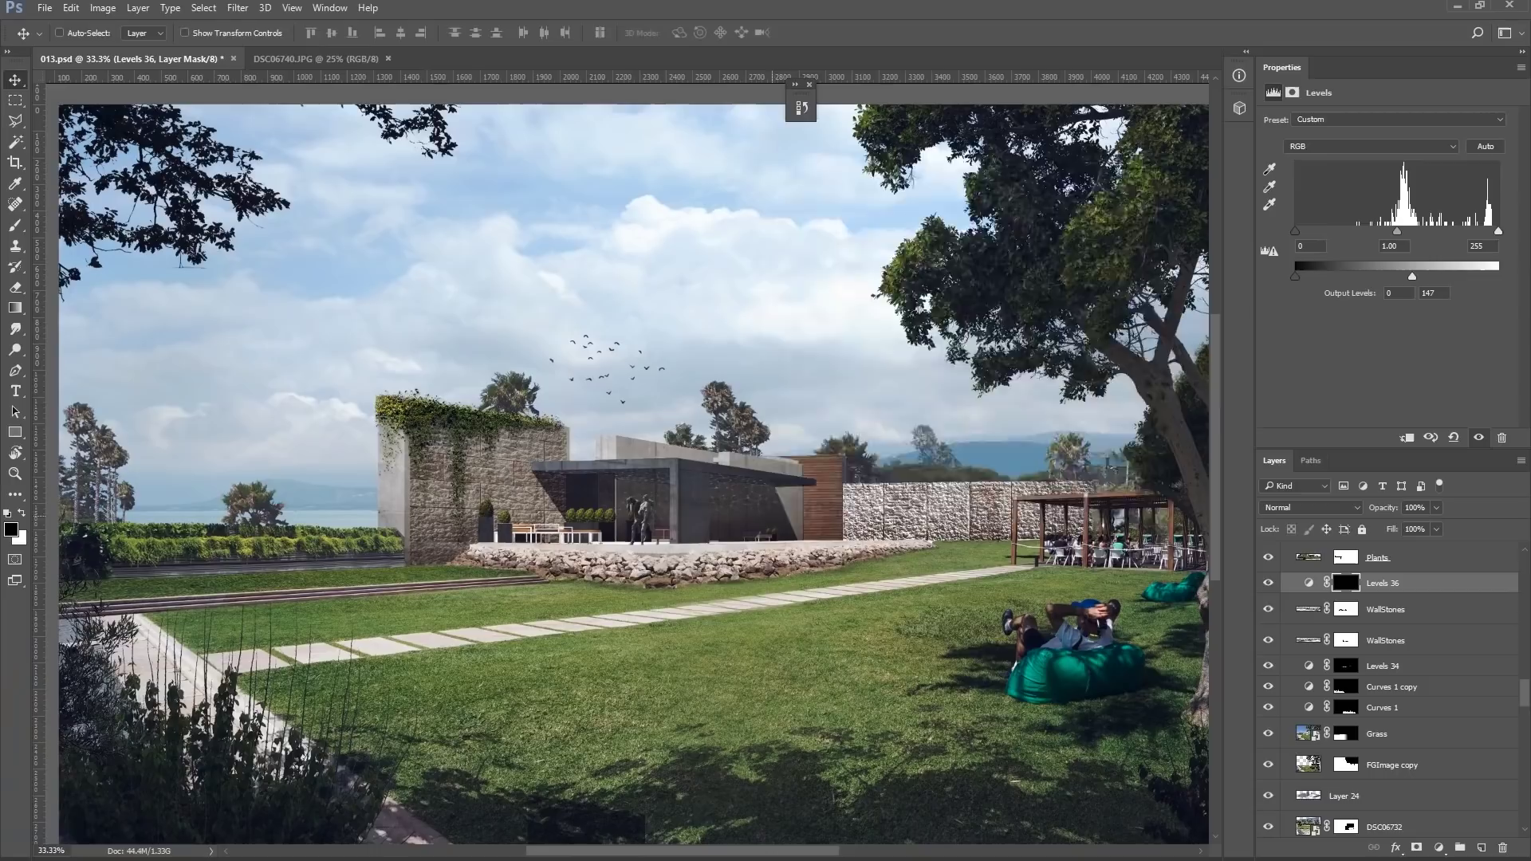
Step: Add a new layer in Multiply mode above Hue/Saturation 15 in the WallLeft group and prepare a brush for it
{"action": "right_click", "coordinate": [770, 154]}
{"action": "left_click", "coordinate": [821, 506]}
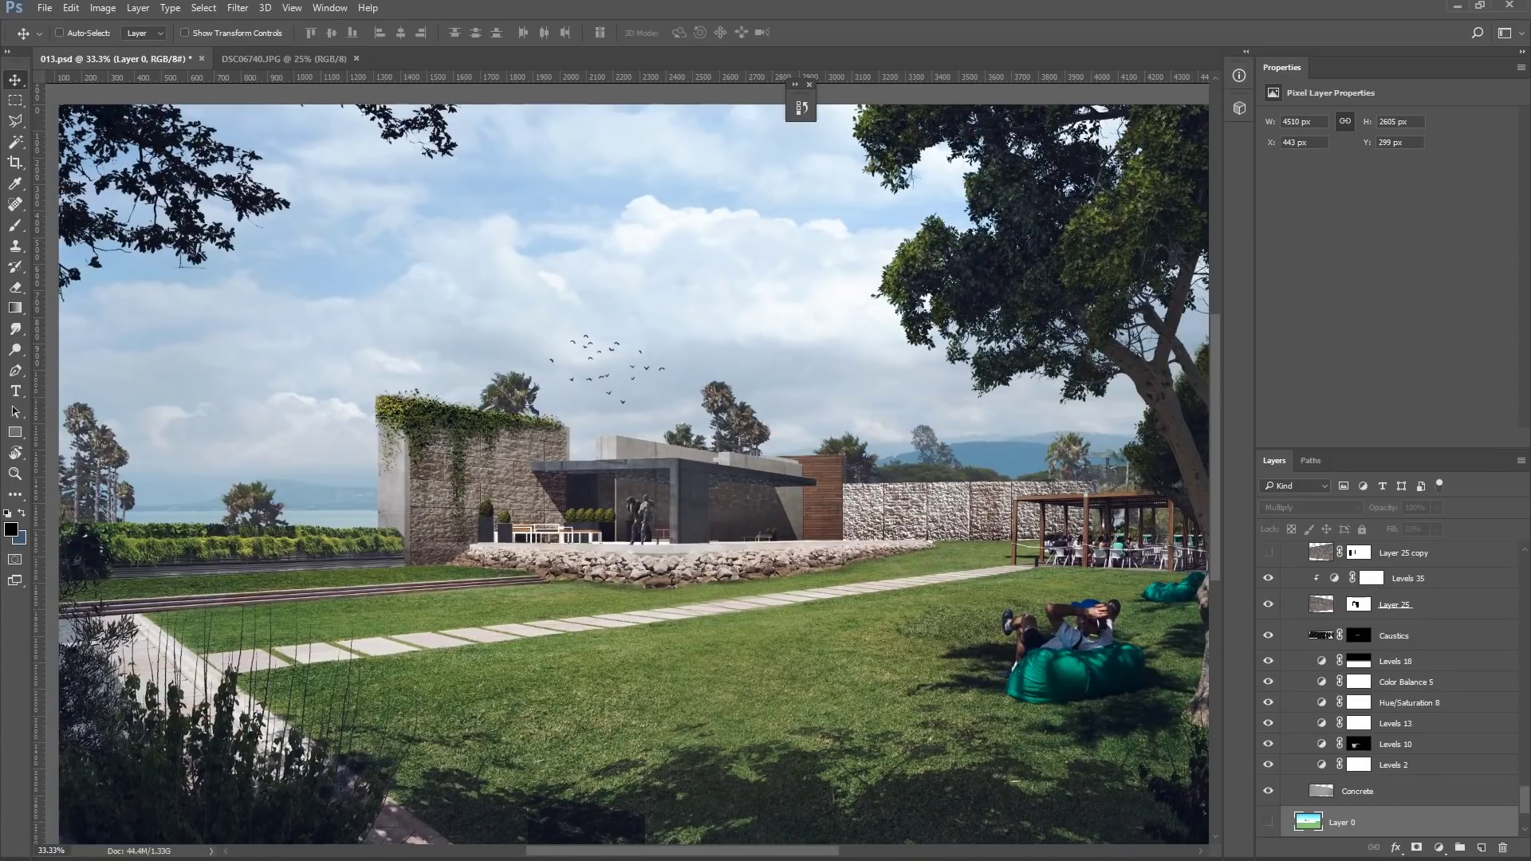
{"action": "key", "text": "ctrl+plus"}
{"action": "right_click", "coordinate": [618, 456]}
{"action": "left_click", "coordinate": [677, 624]}
{"action": "left_click", "coordinate": [1438, 848]}
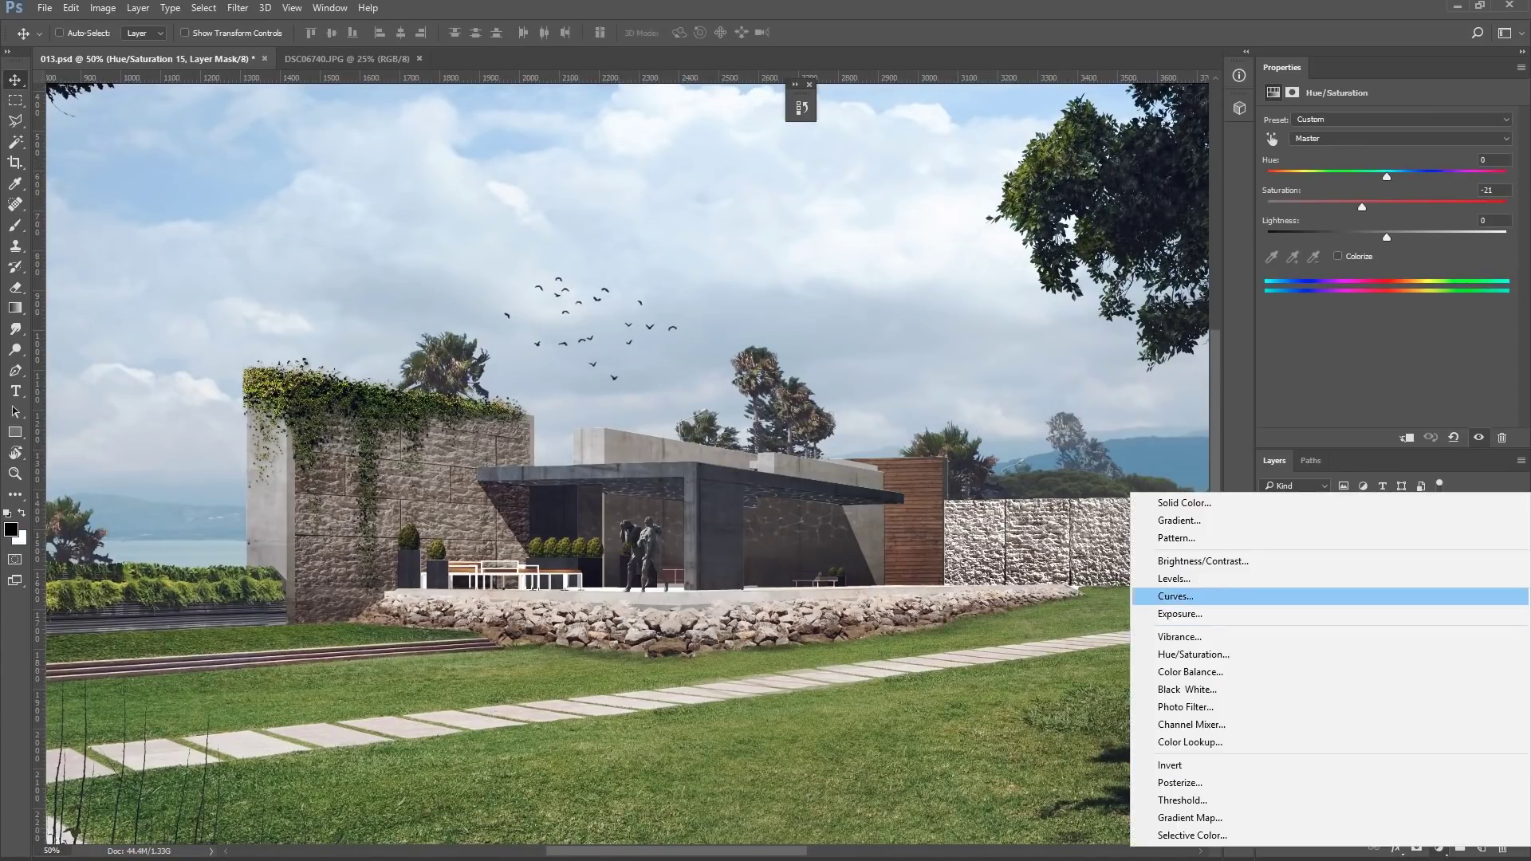
{"action": "key", "text": "Escape"}
{"action": "key", "text": "ctrl+shift+alt+n"}
{"action": "left_click", "coordinate": [1310, 508]}
{"action": "left_click", "coordinate": [1291, 567]}
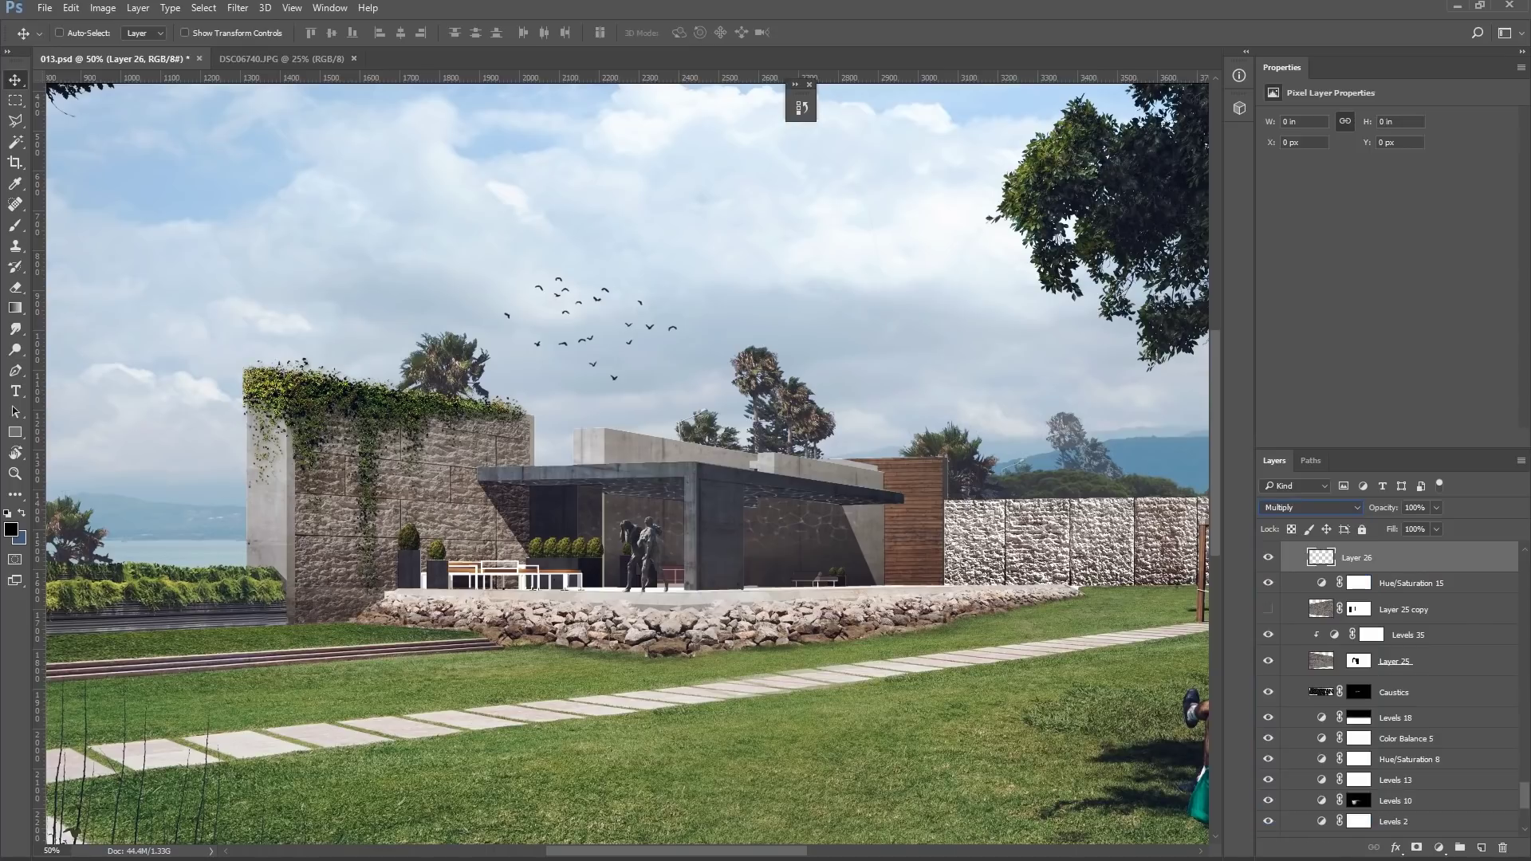
{"action": "key", "text": "b"}
{"action": "key", "text": "F5"}
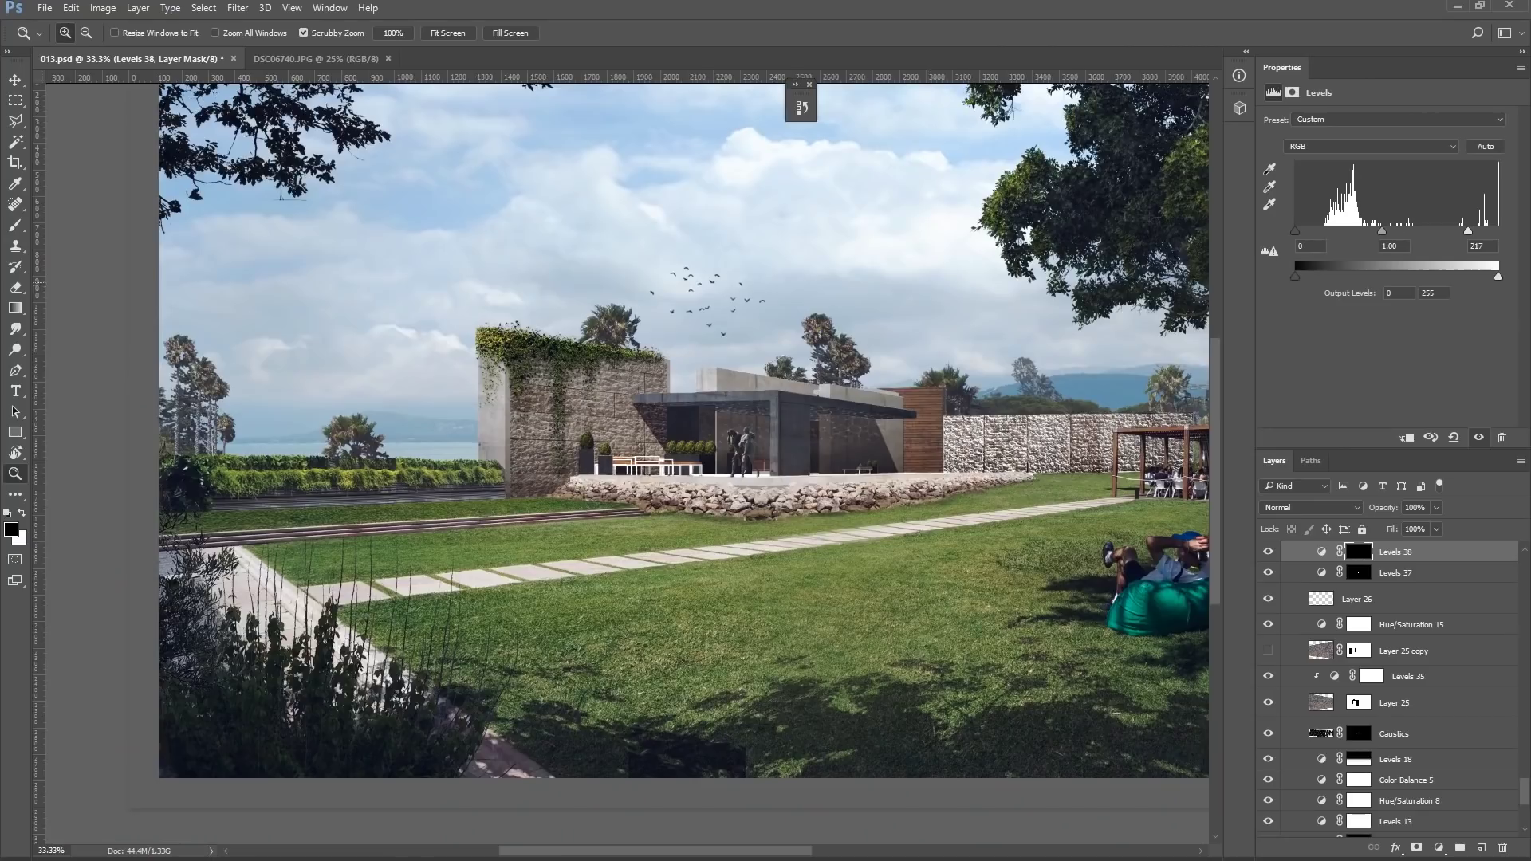
Step: Pick out the TreesBackground layer behind the pergola and hide it
{"action": "key", "text": "ctrl+1"}
{"action": "key", "text": "ctrl+minus"}
{"action": "key", "text": "ctrl+minus"}
{"action": "key", "text": "ctrl+minus"}
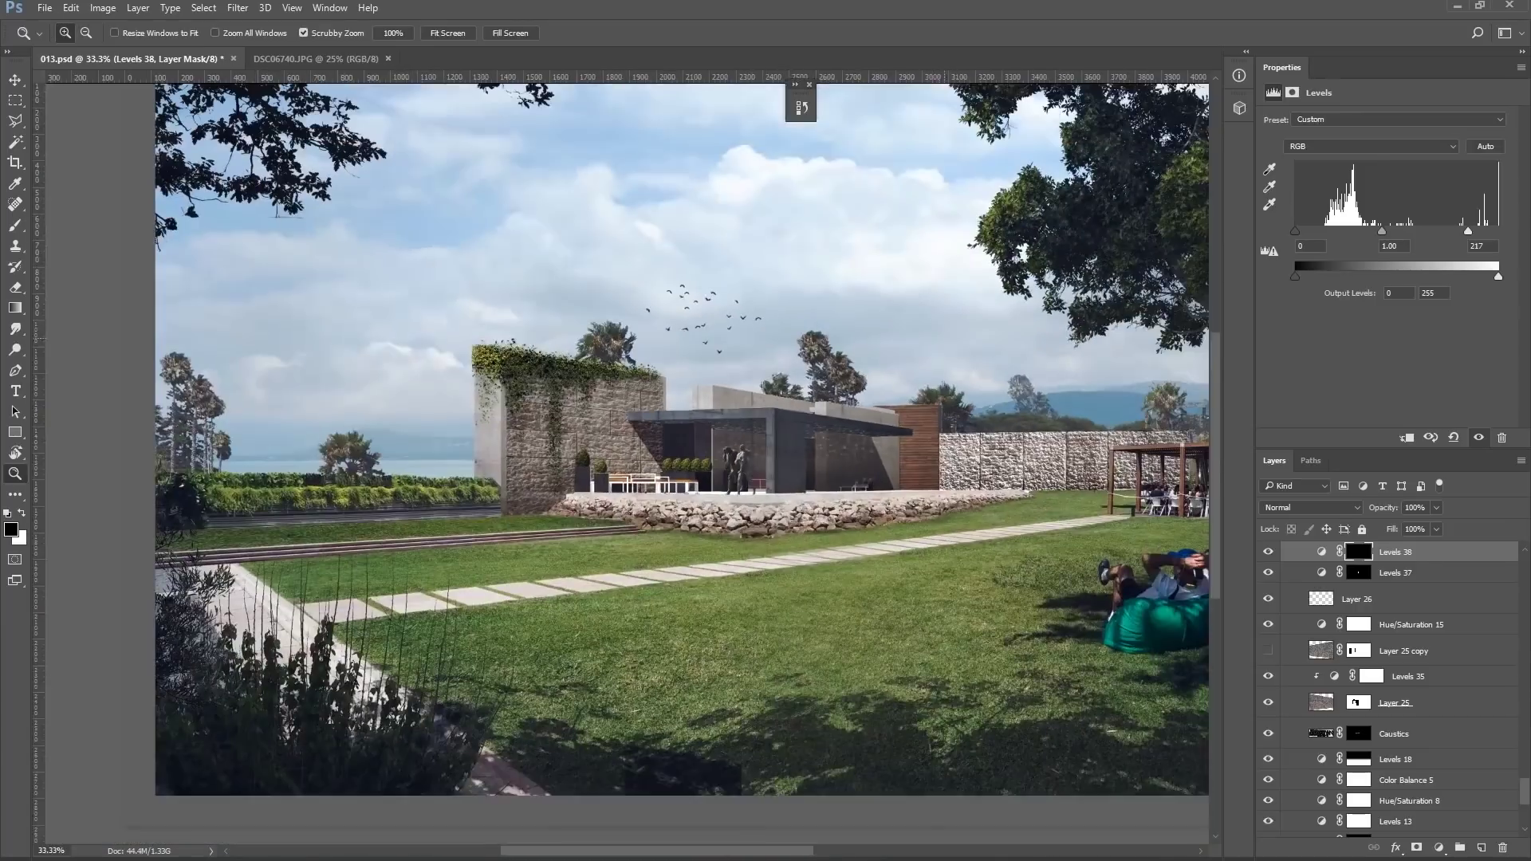
{"action": "scroll", "coordinate": [630, 462], "scroll_direction": "right", "scroll_amount": 5}
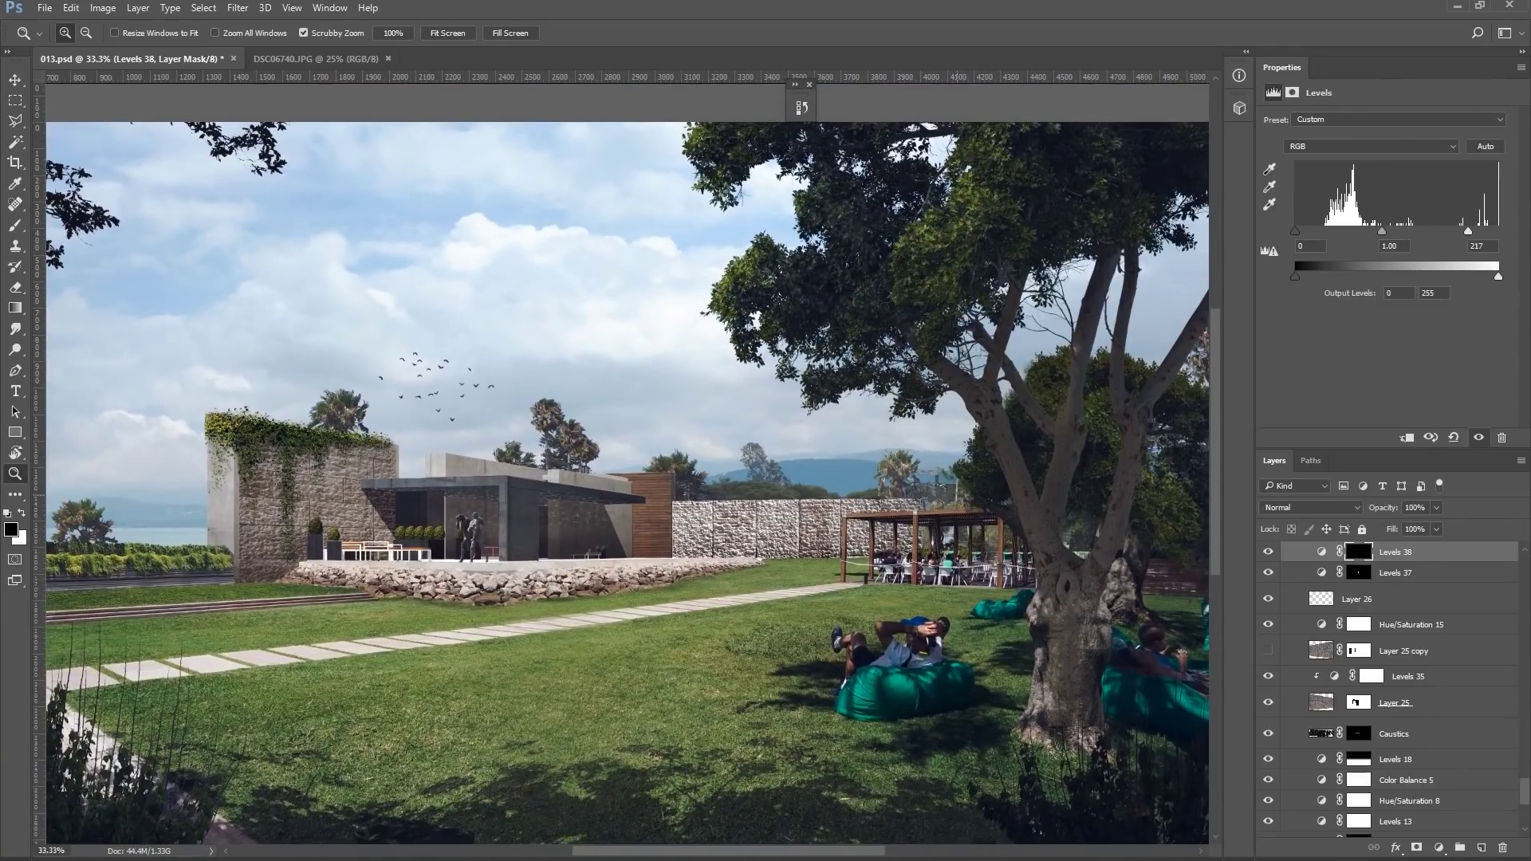
{"action": "scroll", "coordinate": [936, 478], "scroll_direction": "up", "scroll_amount": 3}
{"action": "key", "text": "v"}
{"action": "right_click", "coordinate": [882, 446]}
{"action": "left_click", "coordinate": [957, 638]}
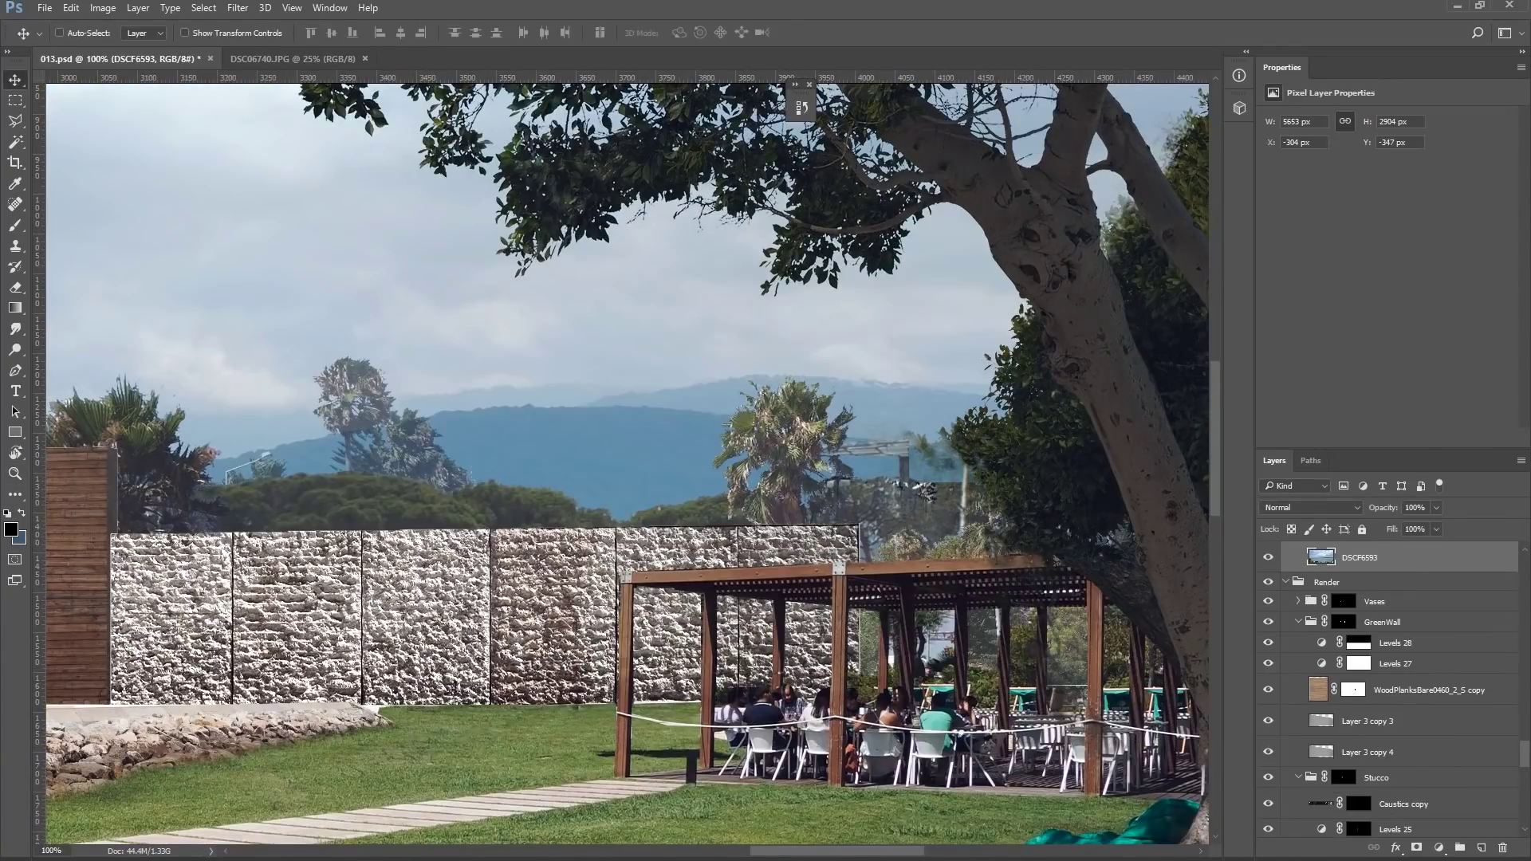
{"action": "right_click", "coordinate": [893, 453]}
{"action": "left_click", "coordinate": [1028, 636]}
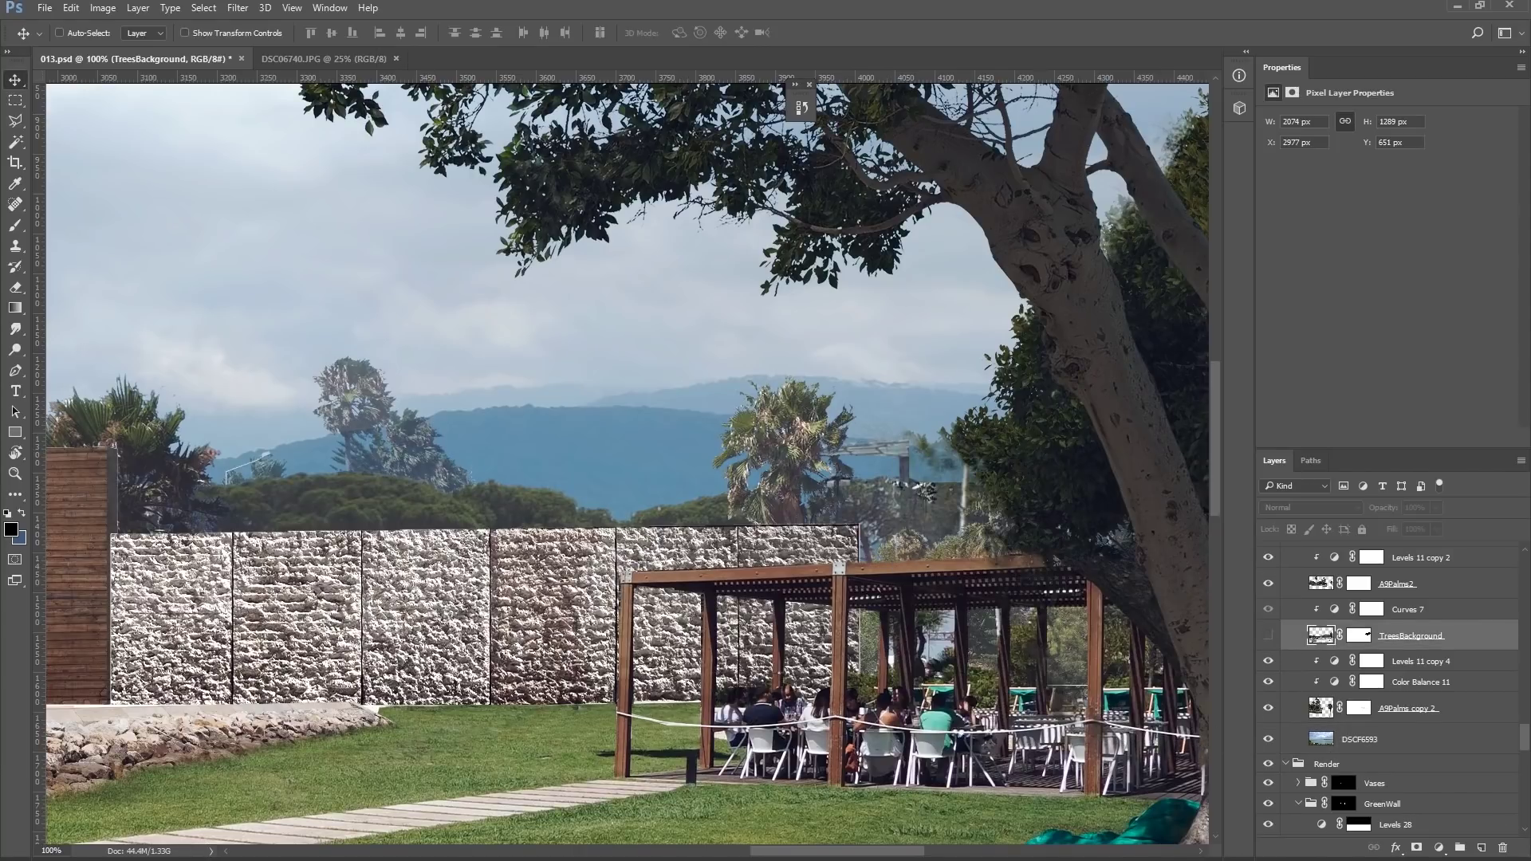
Step: Pick out the distant palms over the hills and select their Levels 11 copy 4 adjustment
{"action": "scroll", "coordinate": [750, 459], "scroll_direction": "down", "scroll_amount": 2}
{"action": "right_click", "coordinate": [548, 420]}
{"action": "left_click", "coordinate": [685, 635]}
{"action": "left_click", "coordinate": [1436, 529]}
{"action": "right_click", "coordinate": [488, 410]}
{"action": "left_click", "coordinate": [542, 458]}
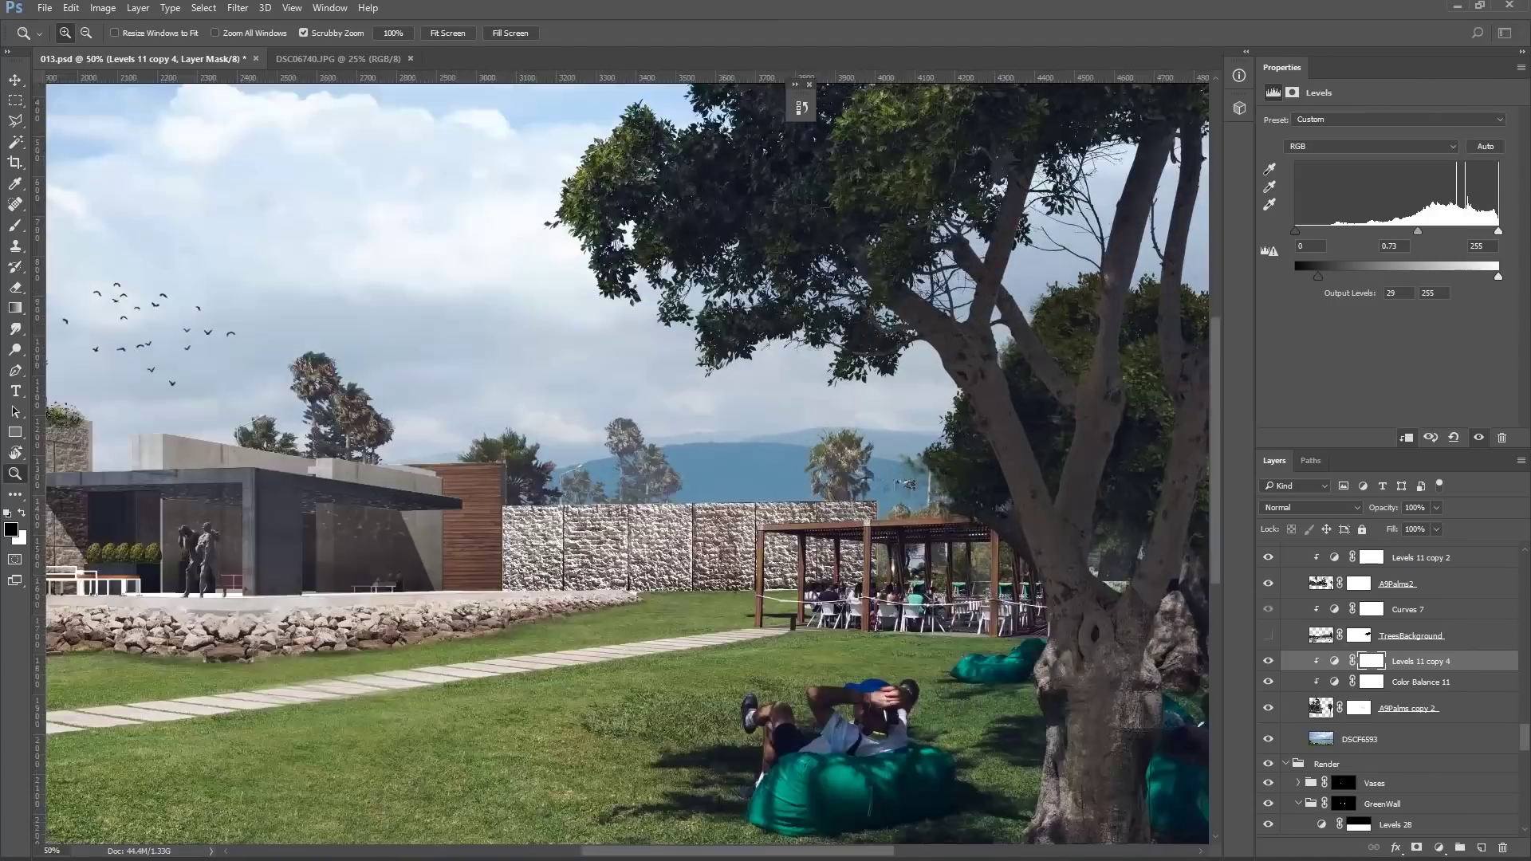
Step: Show the TreesBackground layer and select its mask with the brush for retouching the trees above the pergola
{"action": "left_click", "coordinate": [1267, 635]}
{"action": "left_click", "coordinate": [1411, 635]}
{"action": "key", "text": "b"}
{"action": "scroll", "coordinate": [944, 445], "scroll_direction": "up", "scroll_amount": 1}
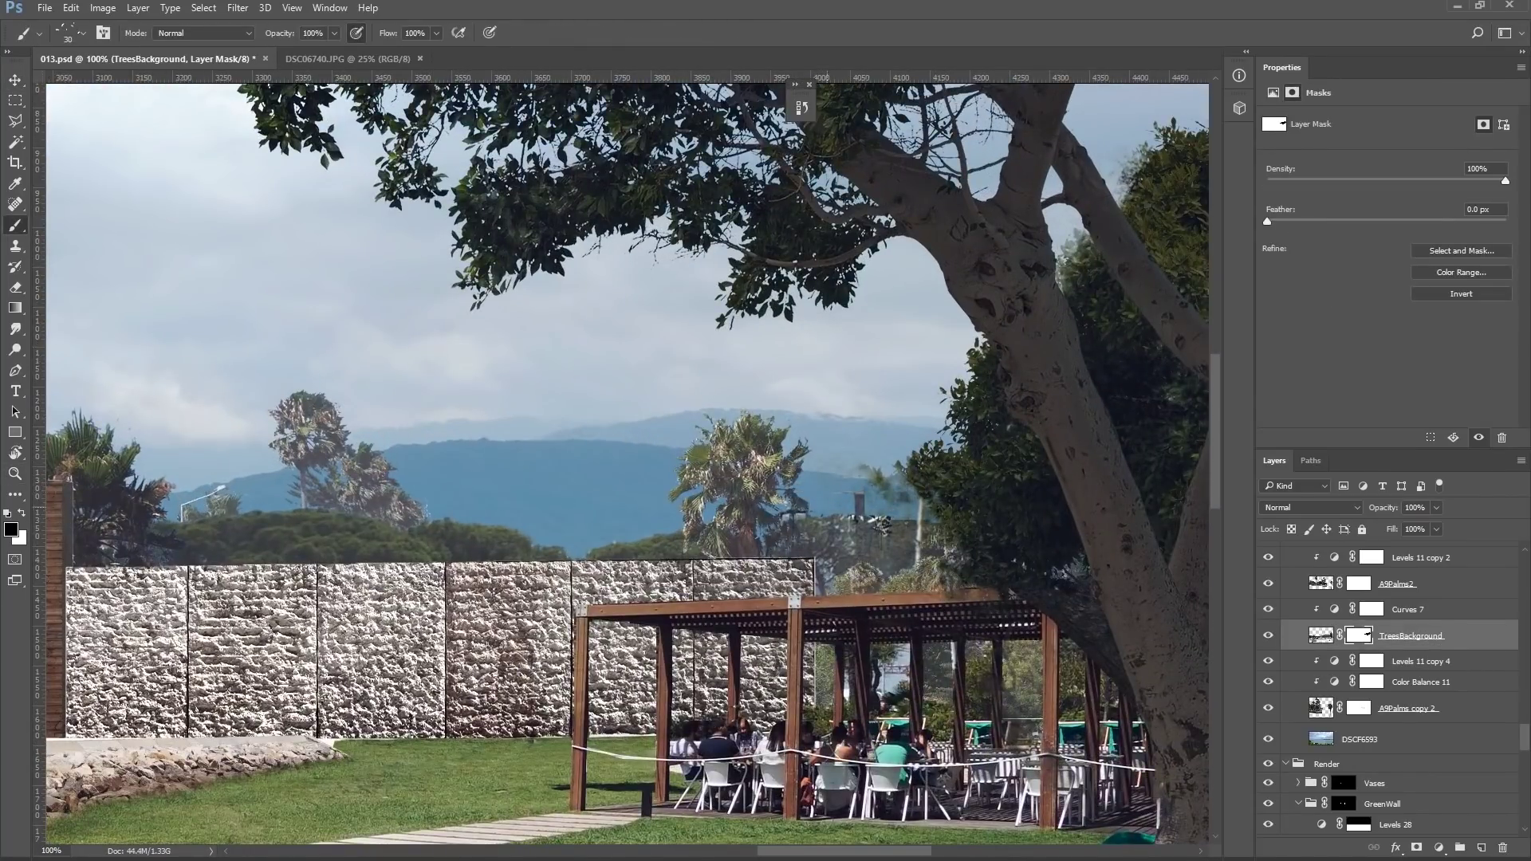
Step: Pick out the leftover patch above the pergola roof with TreesBackground hidden, then show TreesBackground again and select its Curves 7 adjustment
{"action": "left_click", "coordinate": [1268, 635]}
{"action": "key", "text": "v"}
{"action": "right_click", "coordinate": [885, 523]}
{"action": "left_click", "coordinate": [941, 692]}
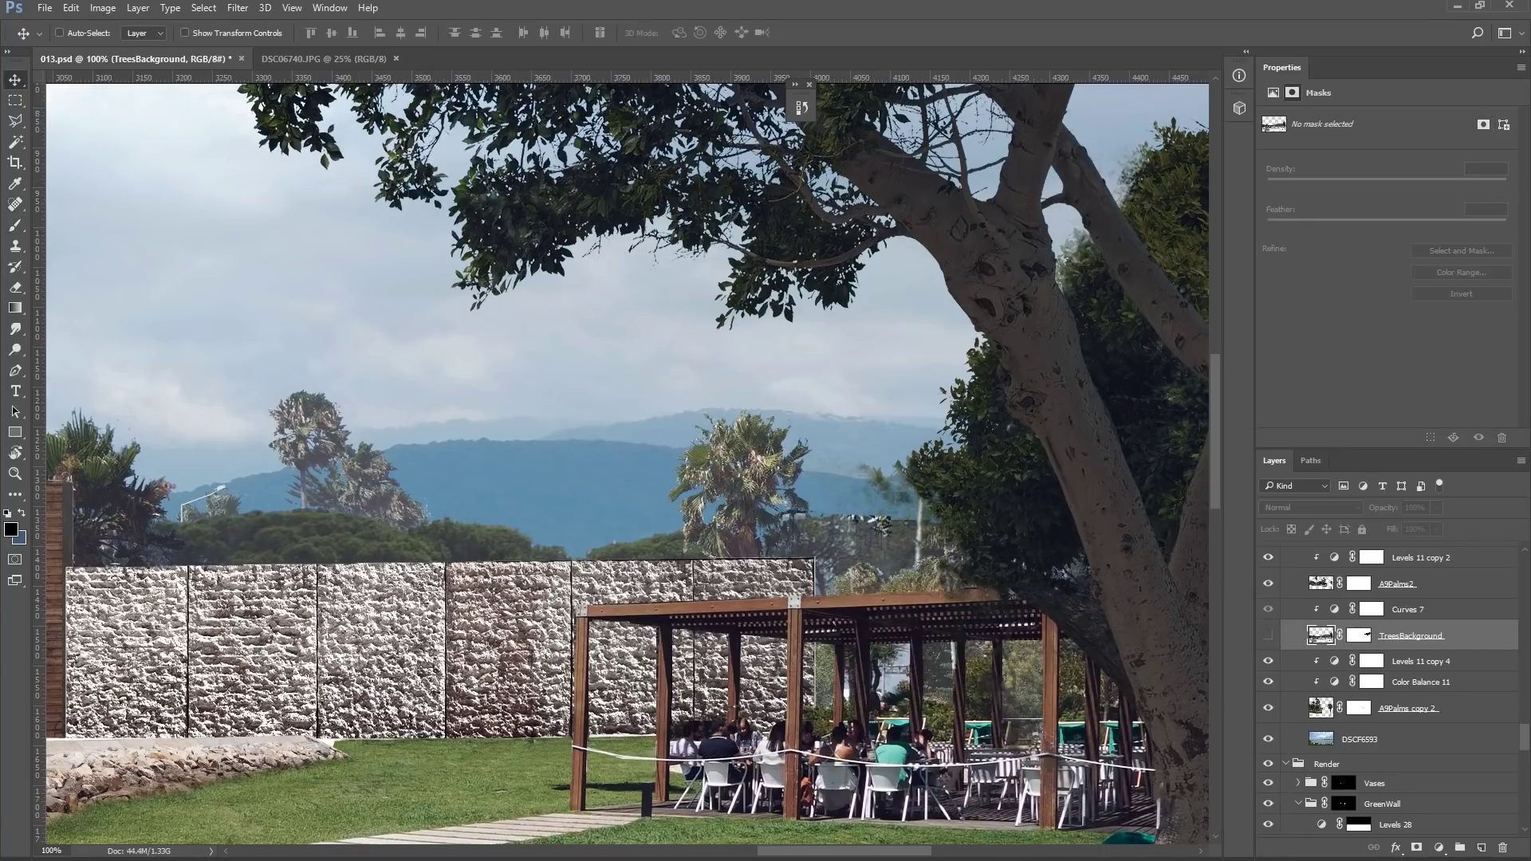
{"action": "right_click", "coordinate": [877, 524]}
{"action": "left_click", "coordinate": [924, 707]}
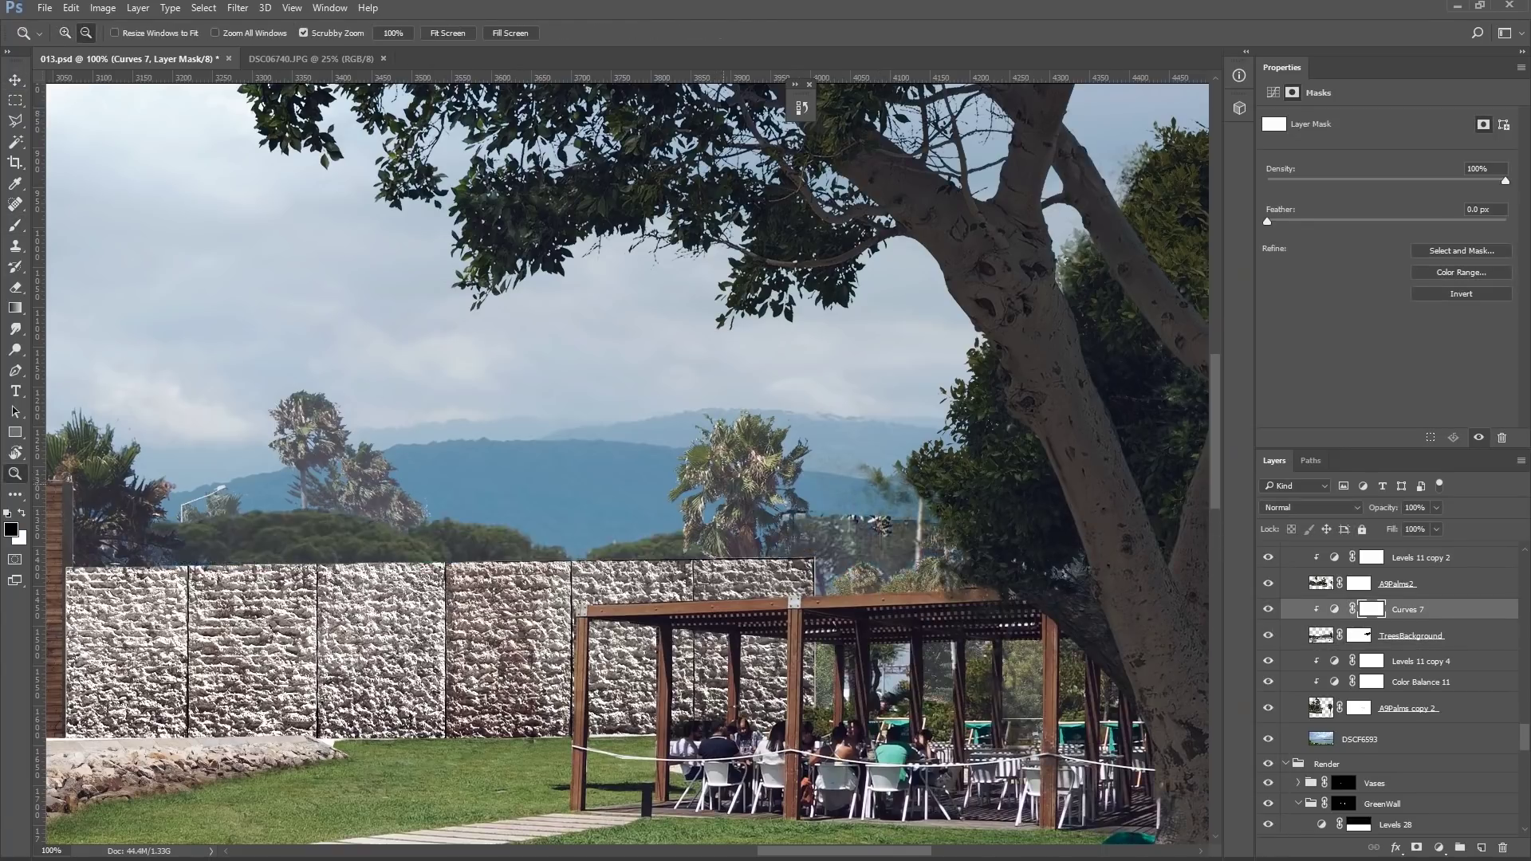
{"action": "key", "text": "z"}
{"action": "key", "text": "ctrl+0"}
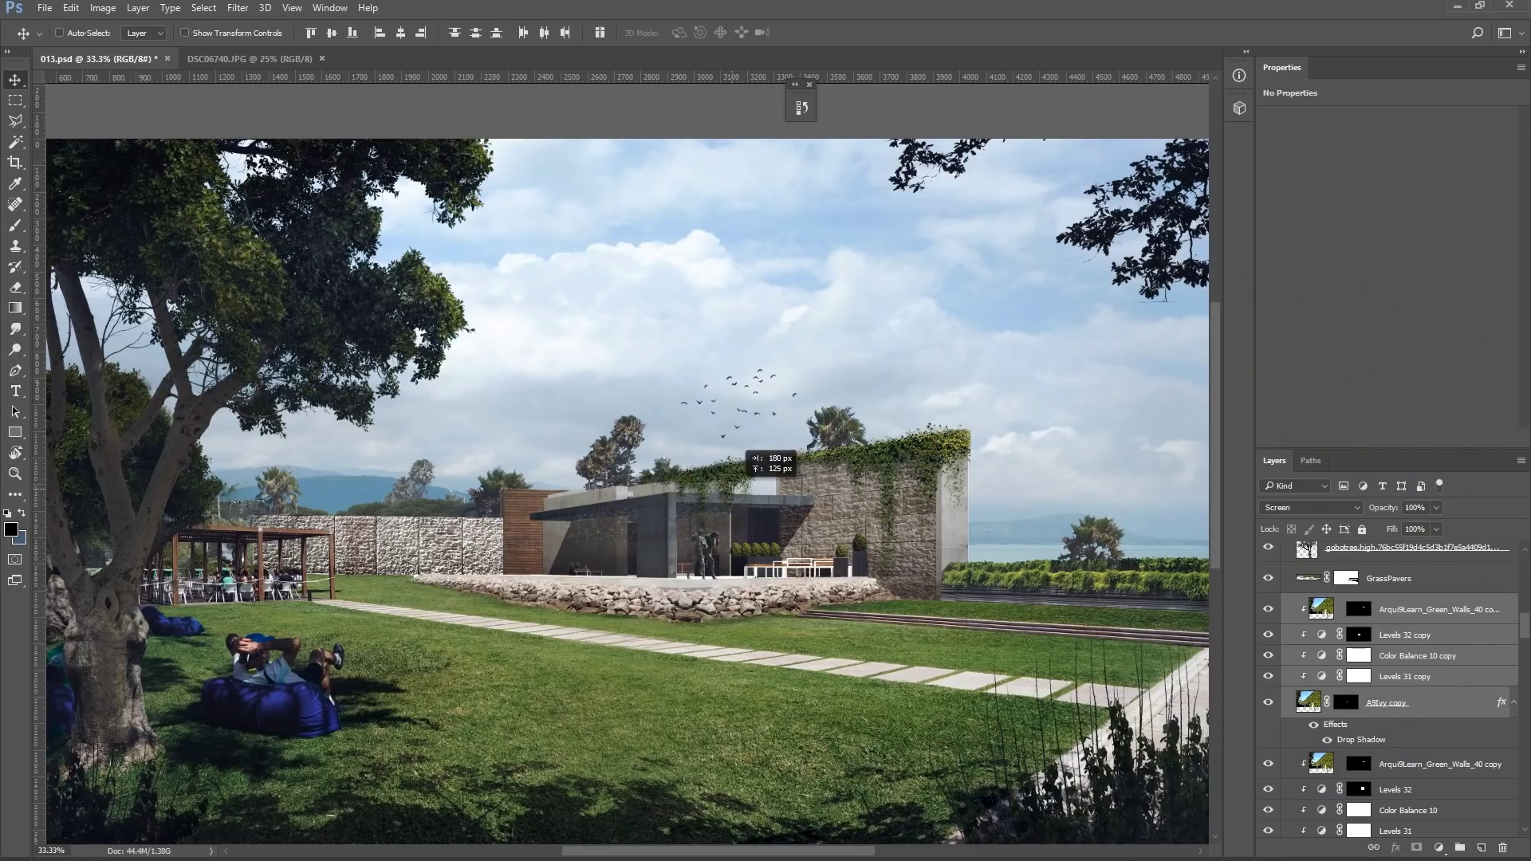
Step: Move the duplicated ivy layers onto the low concrete wall behind the canopy and mask out the strands hanging over the building
{"action": "scroll", "coordinate": [742, 478], "scroll_direction": "up", "scroll_amount": 3}
{"action": "left_click_drag", "start_coordinate": [777, 425], "coordinate": [778, 432]}
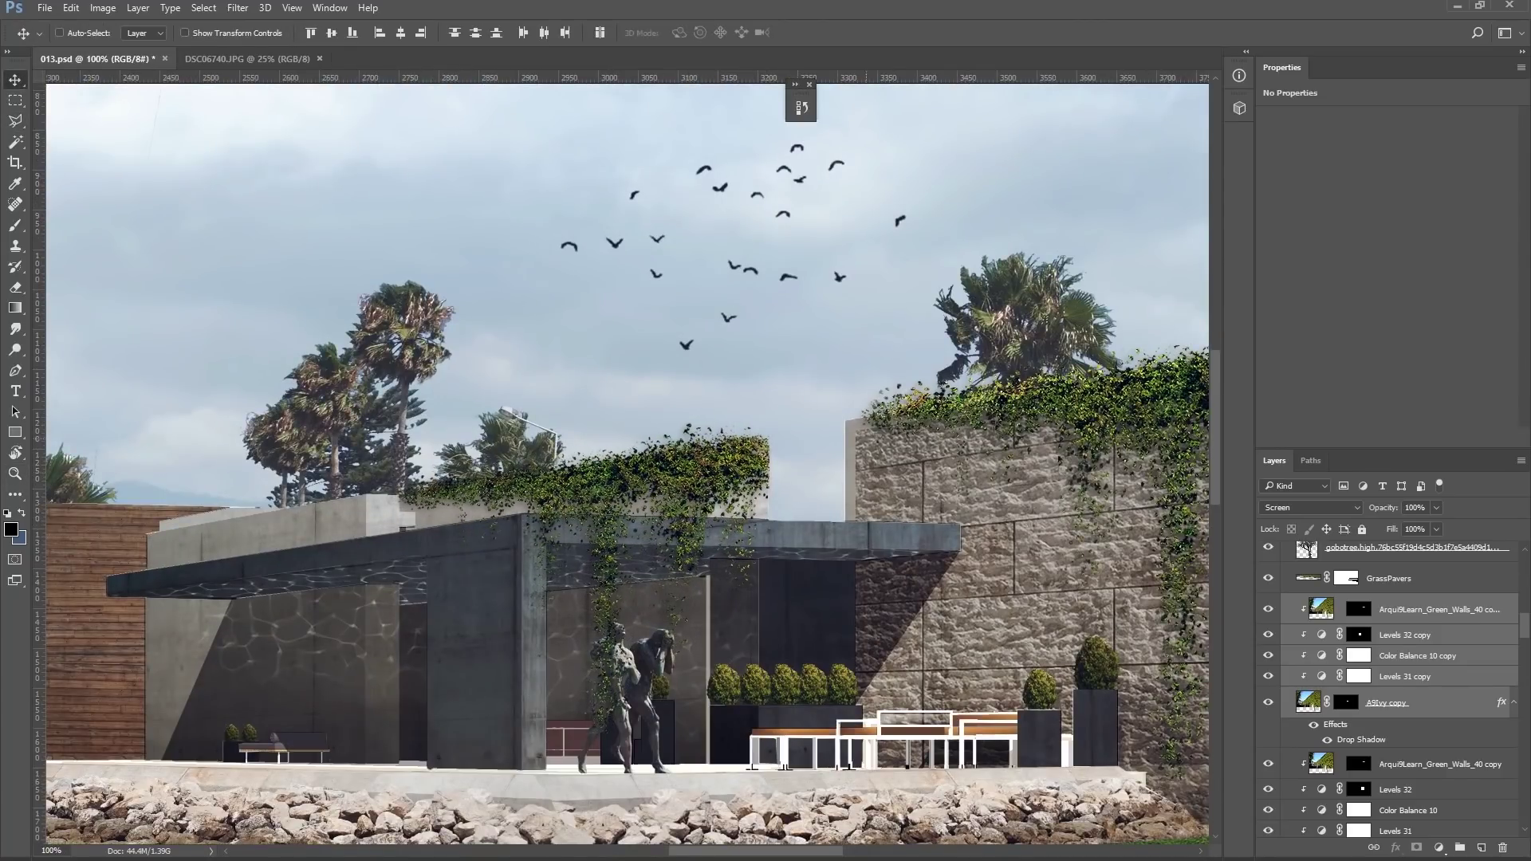
{"action": "key", "text": "l"}
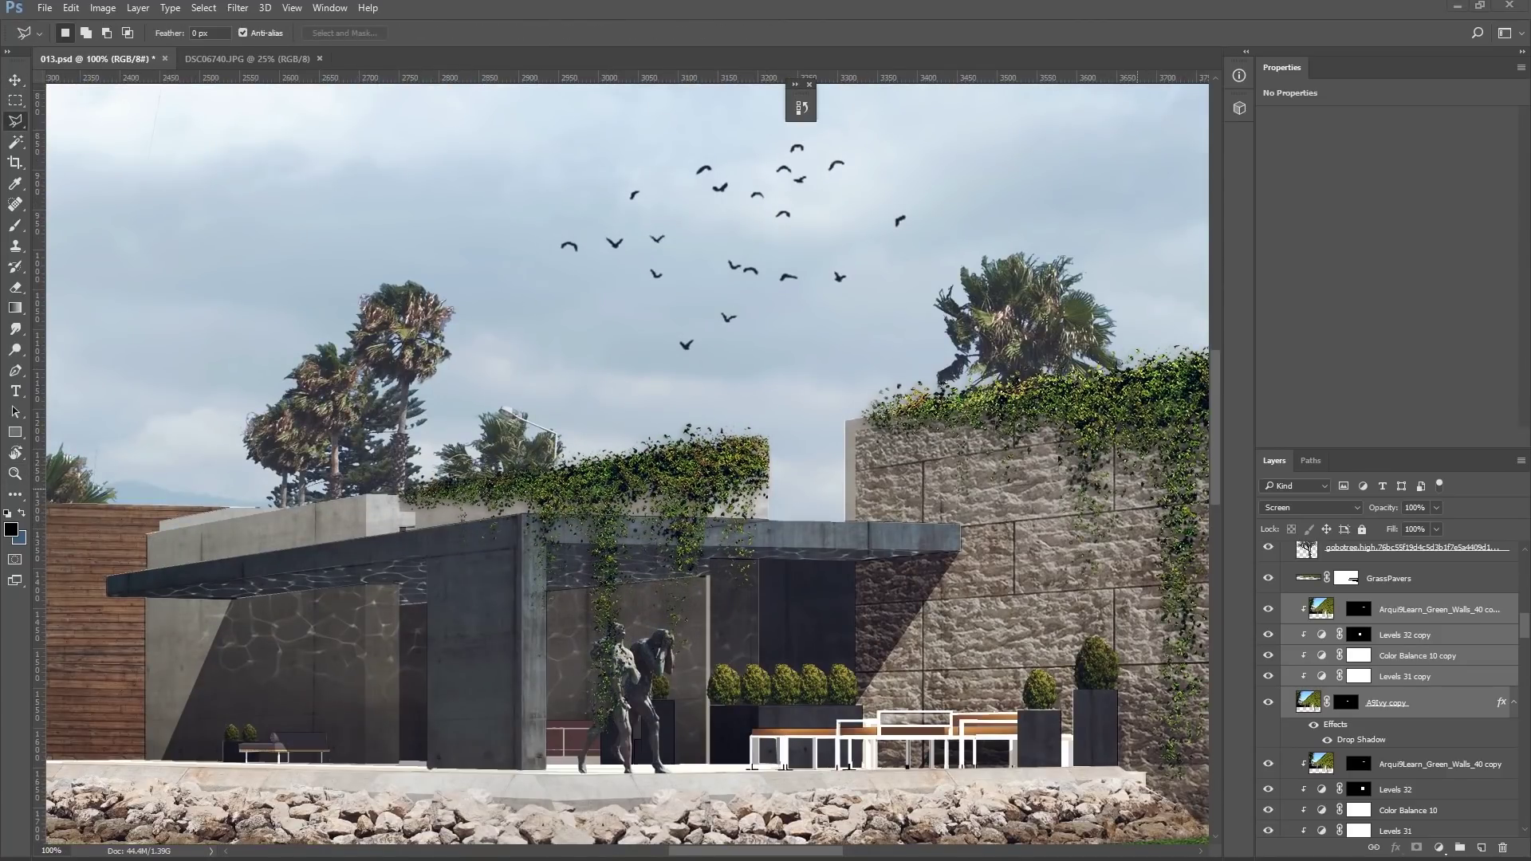
{"action": "left_click", "coordinate": [1346, 702]}
{"action": "left_click", "coordinate": [1100, 698]}
{"action": "left_click", "coordinate": [960, 523]}
{"action": "key", "text": "b"}
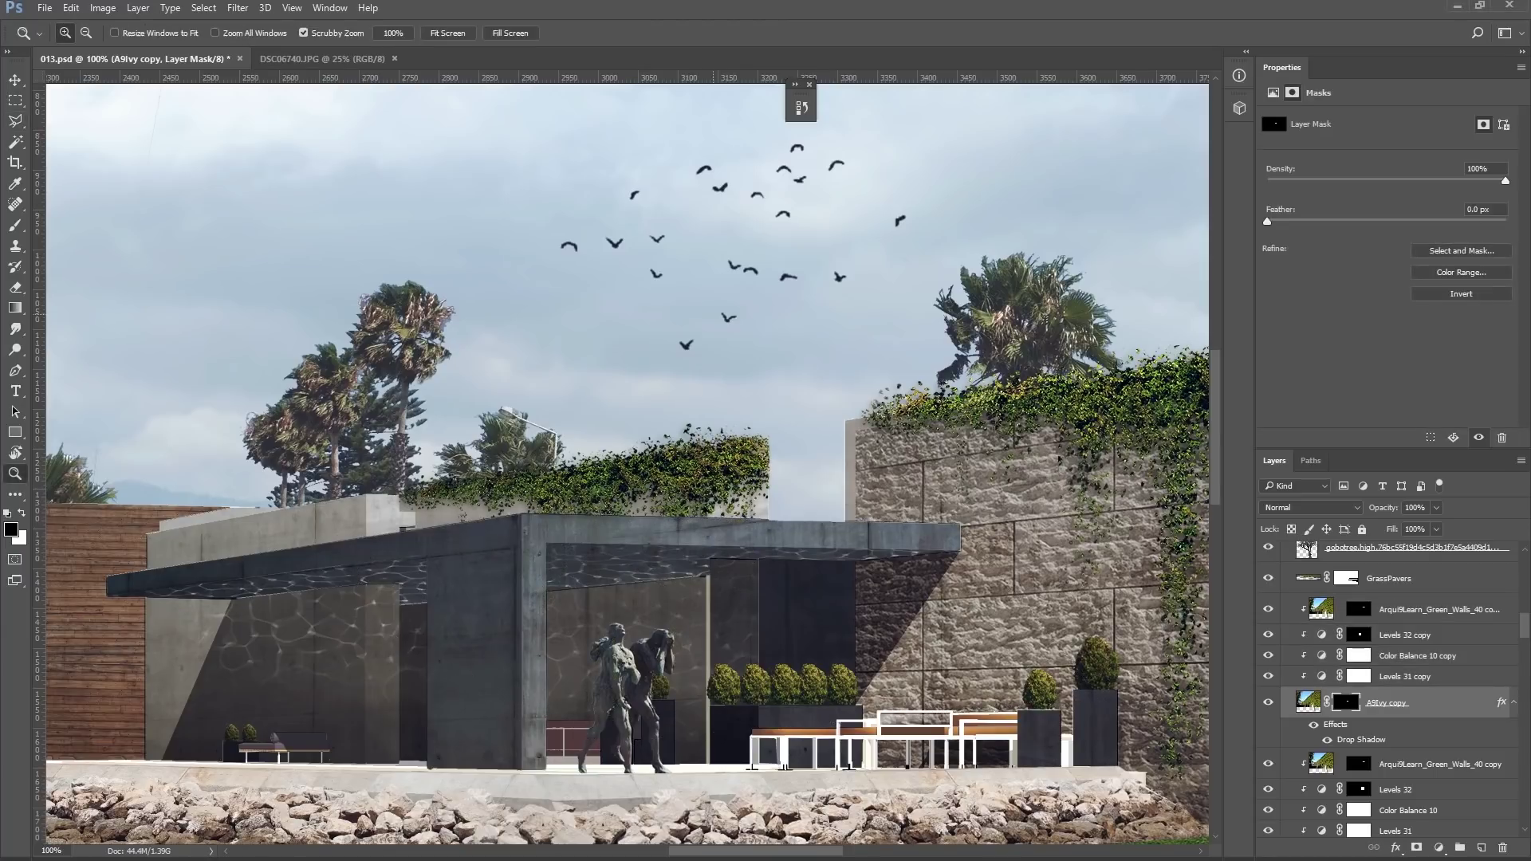
Step: Choose a different brush preset and thin out the ivy along the low concrete wall on the A9Ivy copy mask
{"action": "key", "text": "ctrl+0"}
{"action": "key", "text": "ctrl+plus"}
{"action": "key", "text": "ctrl+plus"}
{"action": "key", "text": "ctrl+plus"}
{"action": "key", "text": "F5"}
{"action": "left_click", "coordinate": [436, 152]}
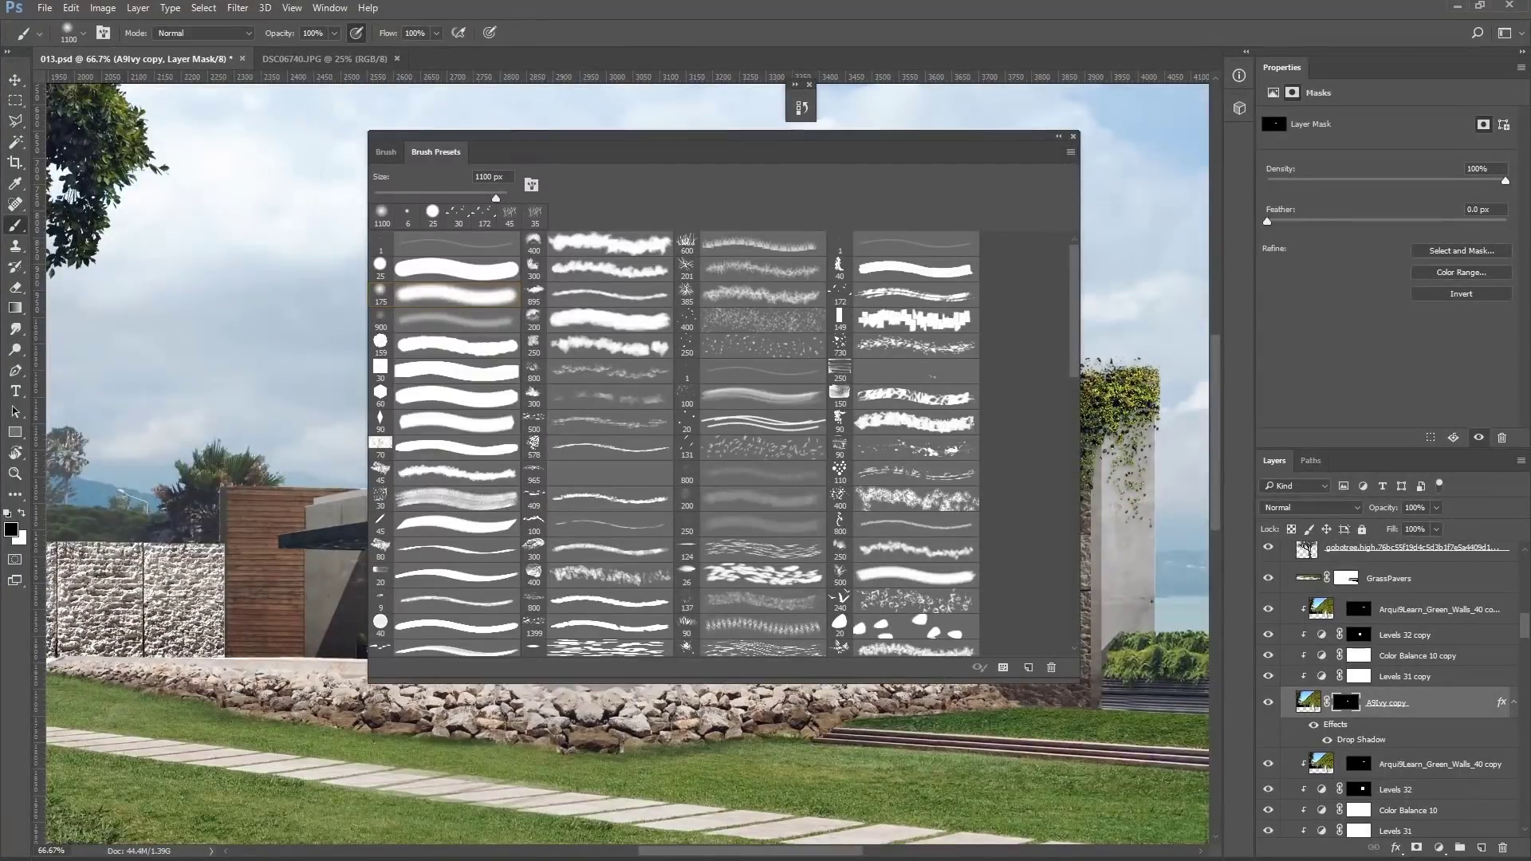
{"action": "left_click", "coordinate": [457, 294]}
{"action": "key", "text": "F5"}
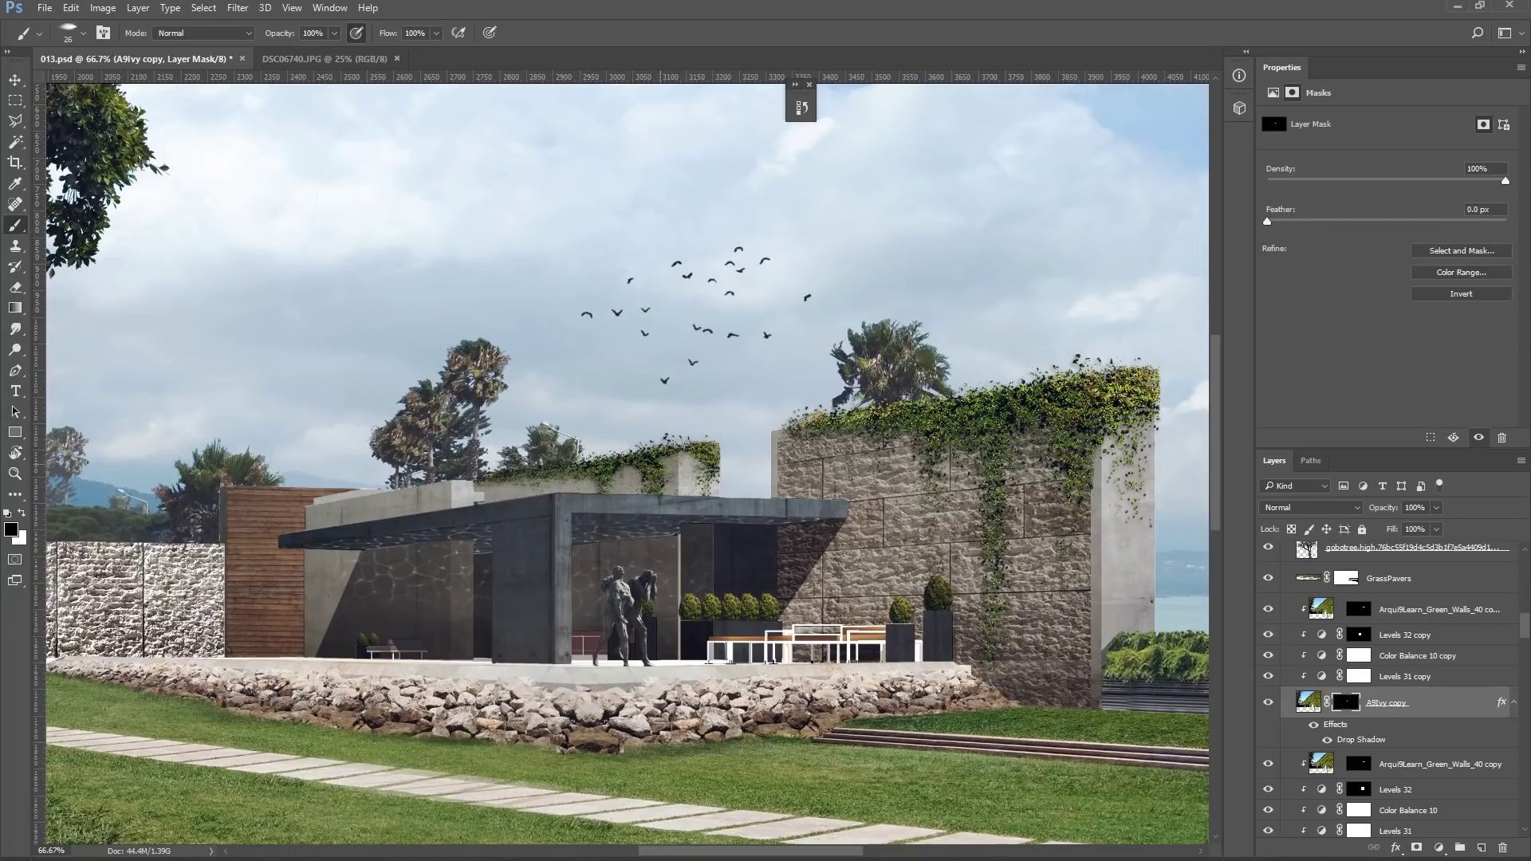
Step: Set the midtone input level of the ivy's Levels 31 copy adjustment to 0.96
{"action": "key", "text": "ctrl+minus"}
{"action": "key", "text": "ctrl+minus"}
{"action": "key", "text": "z"}
{"action": "key", "text": "alt+bracketright"}
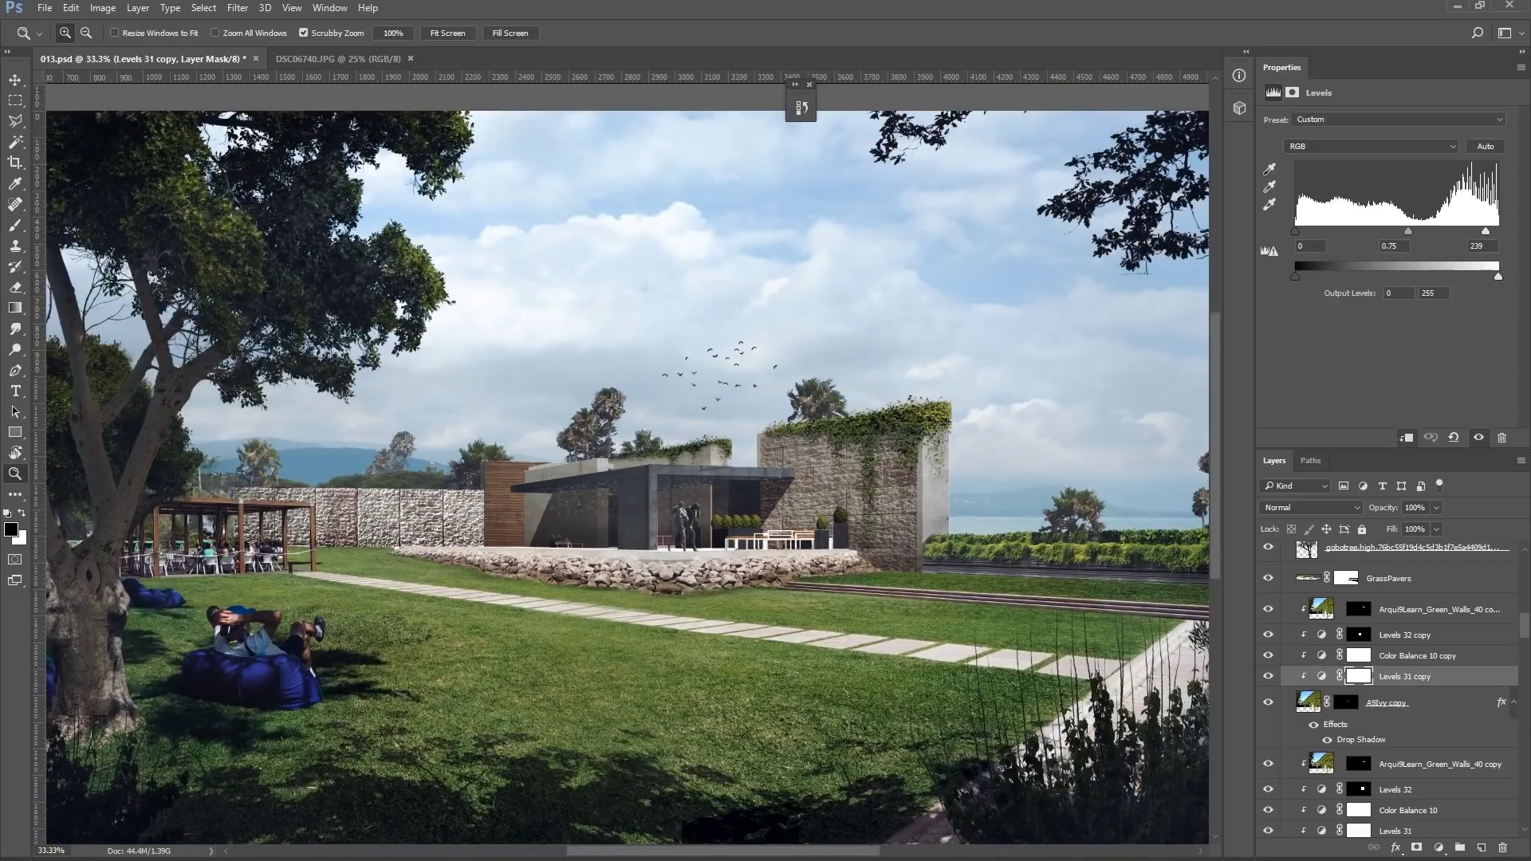
{"action": "key", "text": "ctrl+minus"}
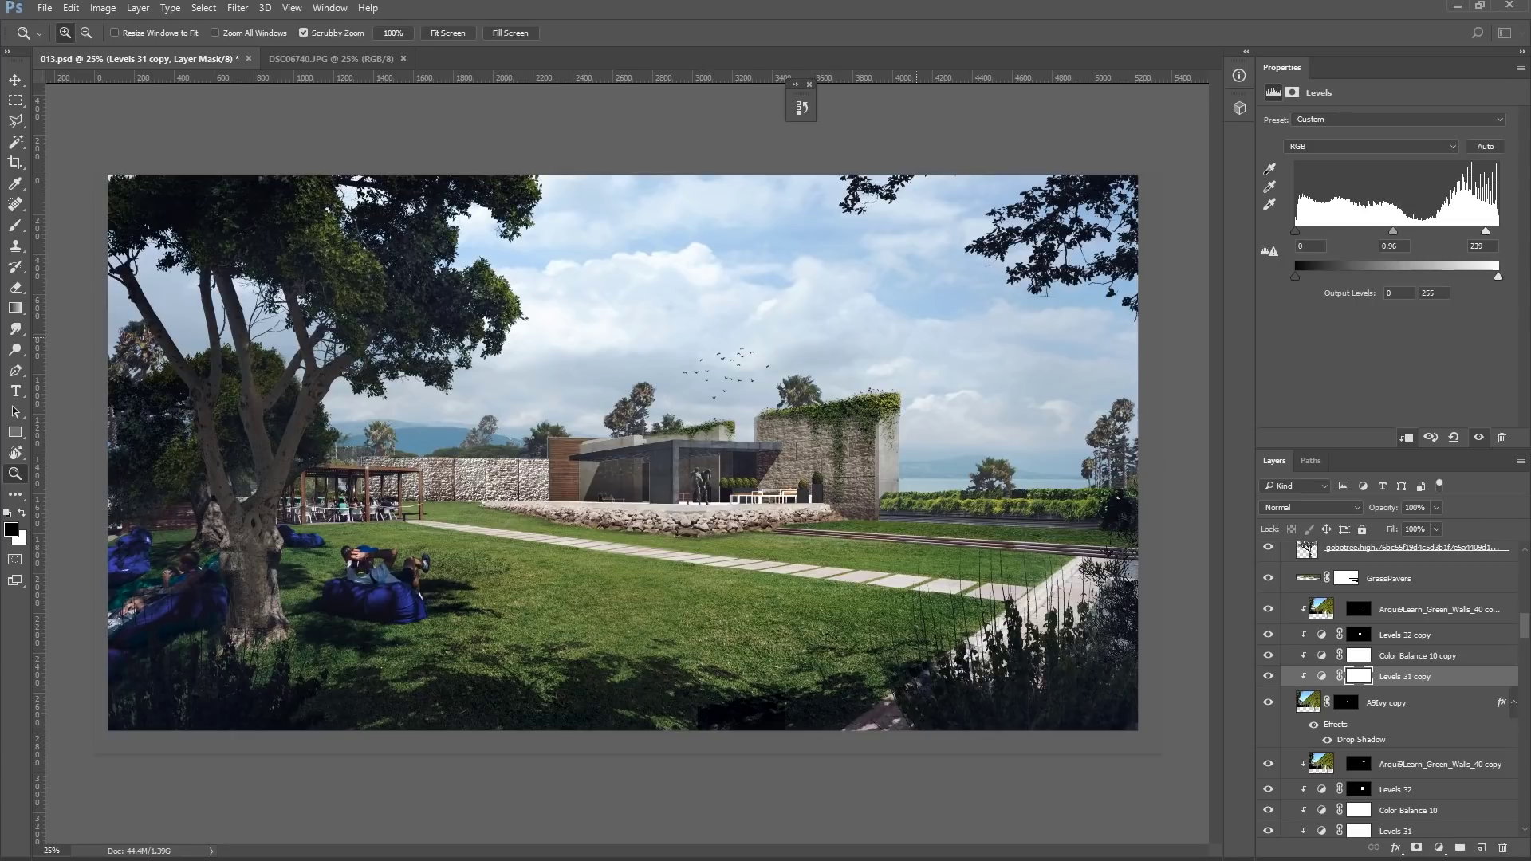
Step: Select the Hue/Saturation 14 adjustment above the Images group and set its blend mode to Saturation
{"action": "key", "text": "alt+bracketright"}
{"action": "key", "text": "alt+bracketright"}
{"action": "key", "text": "alt+bracketright"}
{"action": "key", "text": "alt+bracketright"}
{"action": "key", "text": "alt+bracketright"}
{"action": "key", "text": "alt+bracketright"}
{"action": "key", "text": "alt+bracketright"}
{"action": "key", "text": "alt+bracketright"}
{"action": "key", "text": "alt+bracketright"}
{"action": "key", "text": "alt+bracketright"}
{"action": "key", "text": "alt+bracketright"}
{"action": "key", "text": "alt+bracketright"}
{"action": "key", "text": "alt+bracketright"}
{"action": "key", "text": "alt+bracketright"}
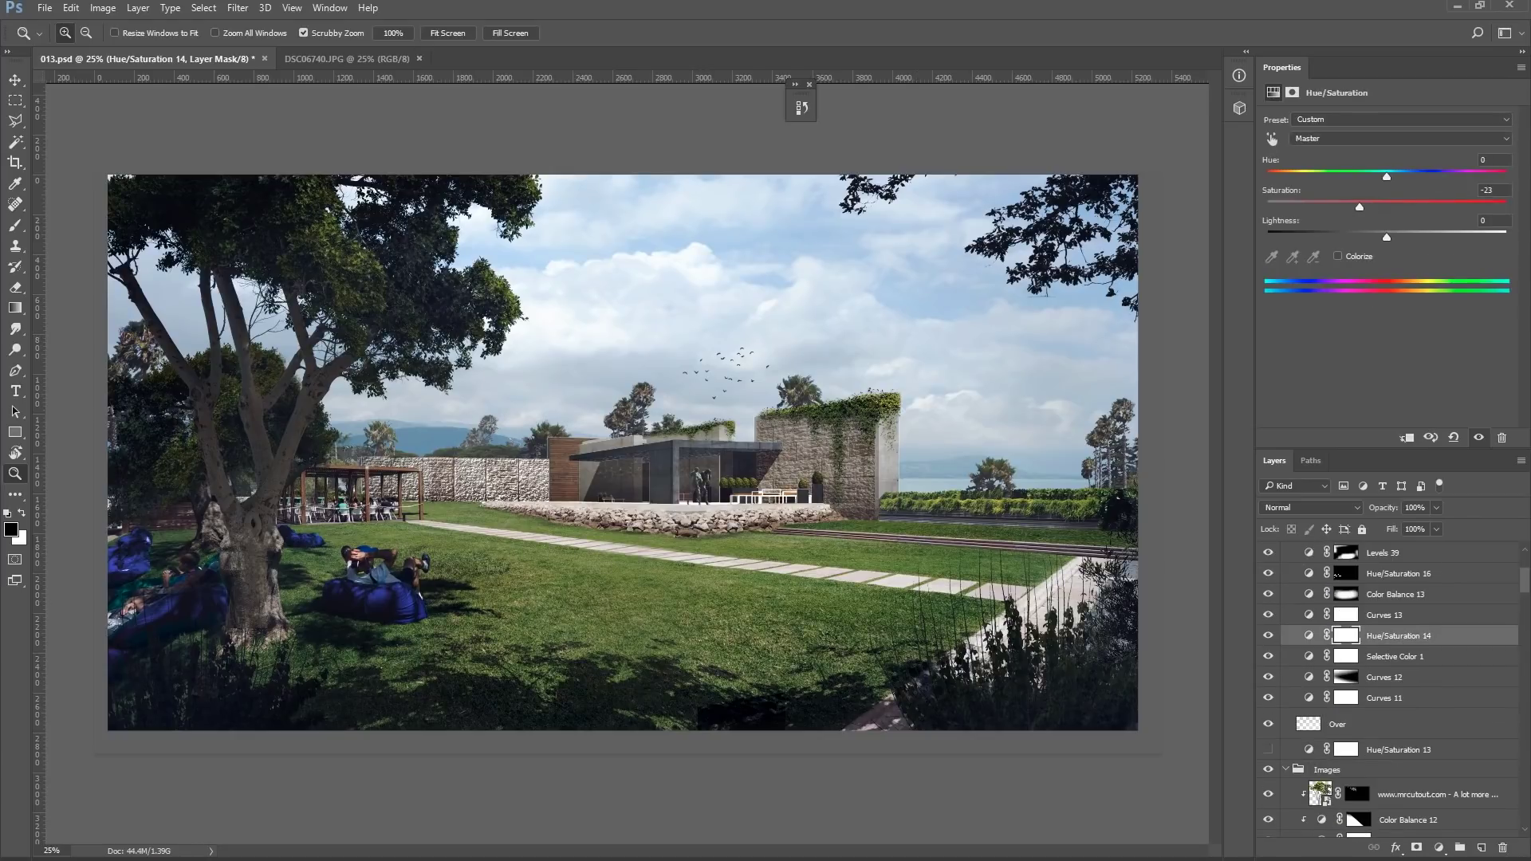
{"action": "key", "text": "shift+alt+t"}
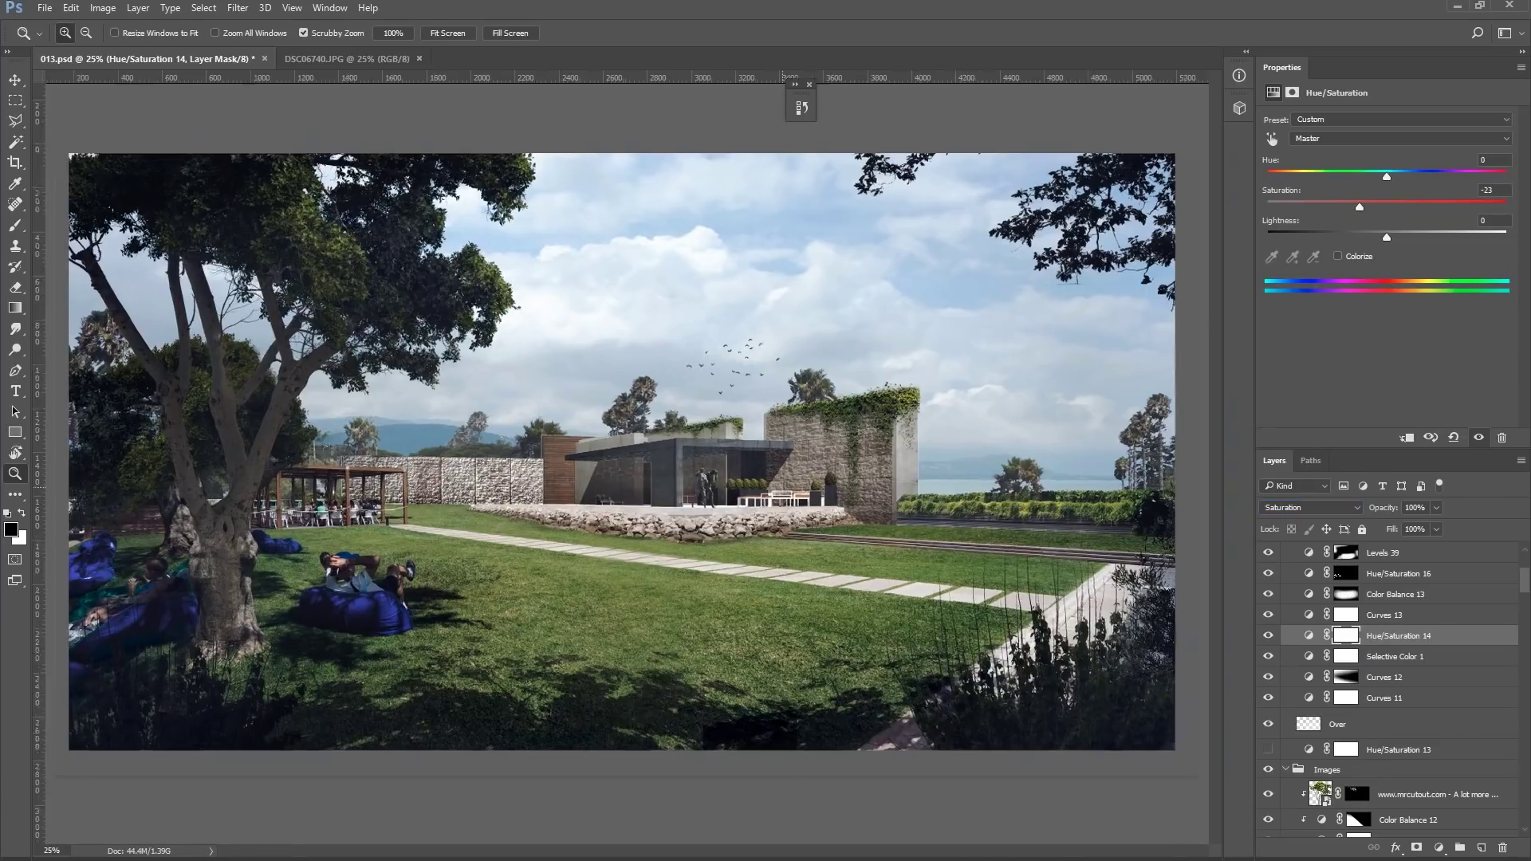
Step: Fill white rectangles on the Hue/Saturation 16 mask over the wooden slats of the bench beside the planters to colour them blue
{"action": "left_click_drag", "start_coordinate": [789, 497], "coordinate": [869, 497]}
{"action": "key", "text": "m"}
{"action": "key", "text": "alt+bracketright"}
{"action": "key", "text": "alt+bracketright"}
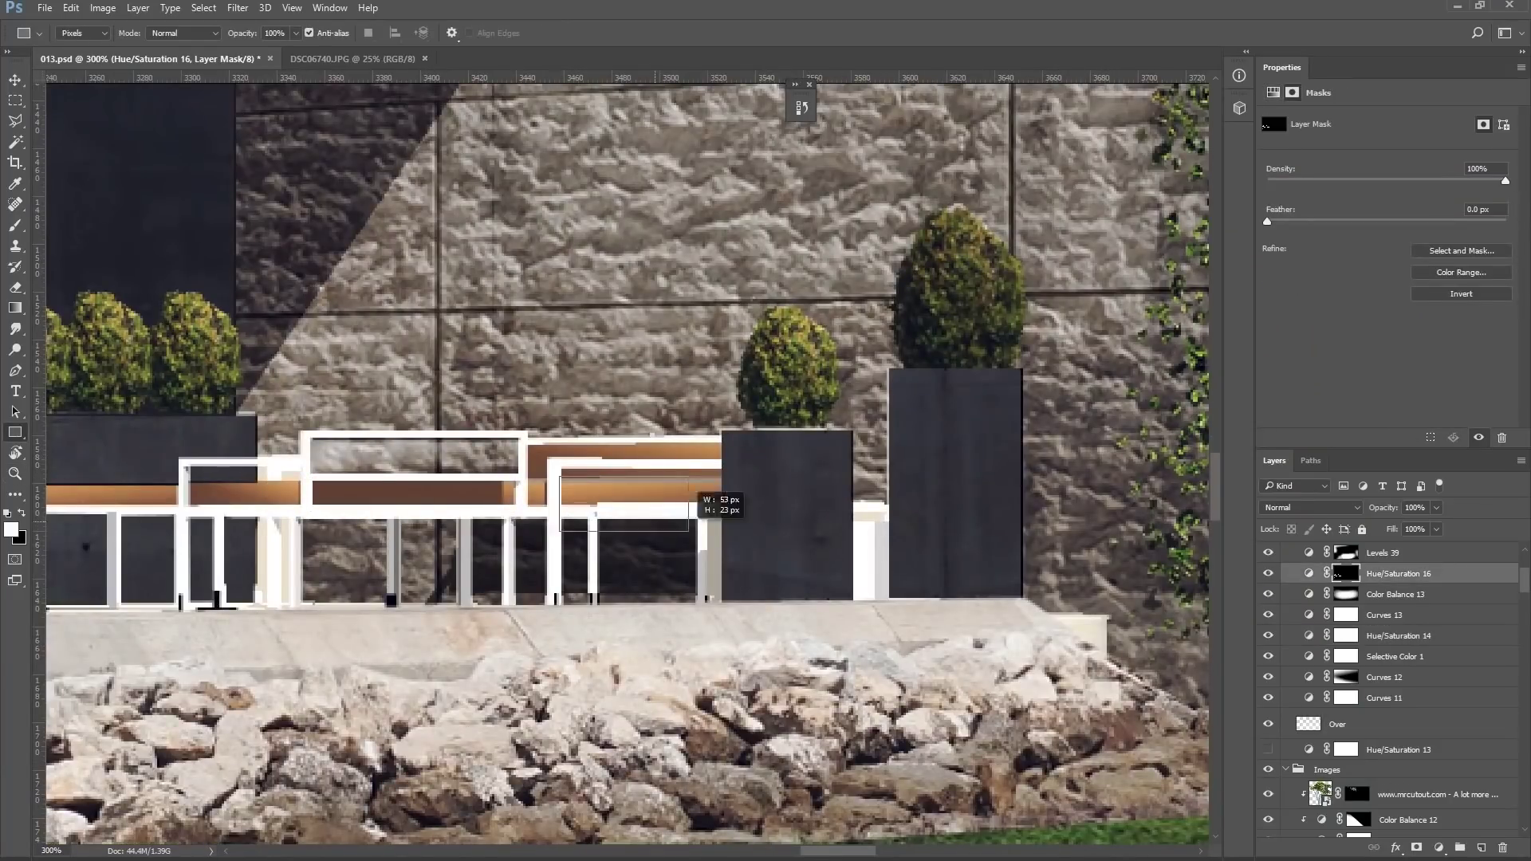
{"action": "left_click_drag", "start_coordinate": [688, 530], "coordinate": [722, 504]}
{"action": "left_click_drag", "start_coordinate": [537, 456], "coordinate": [547, 479]}
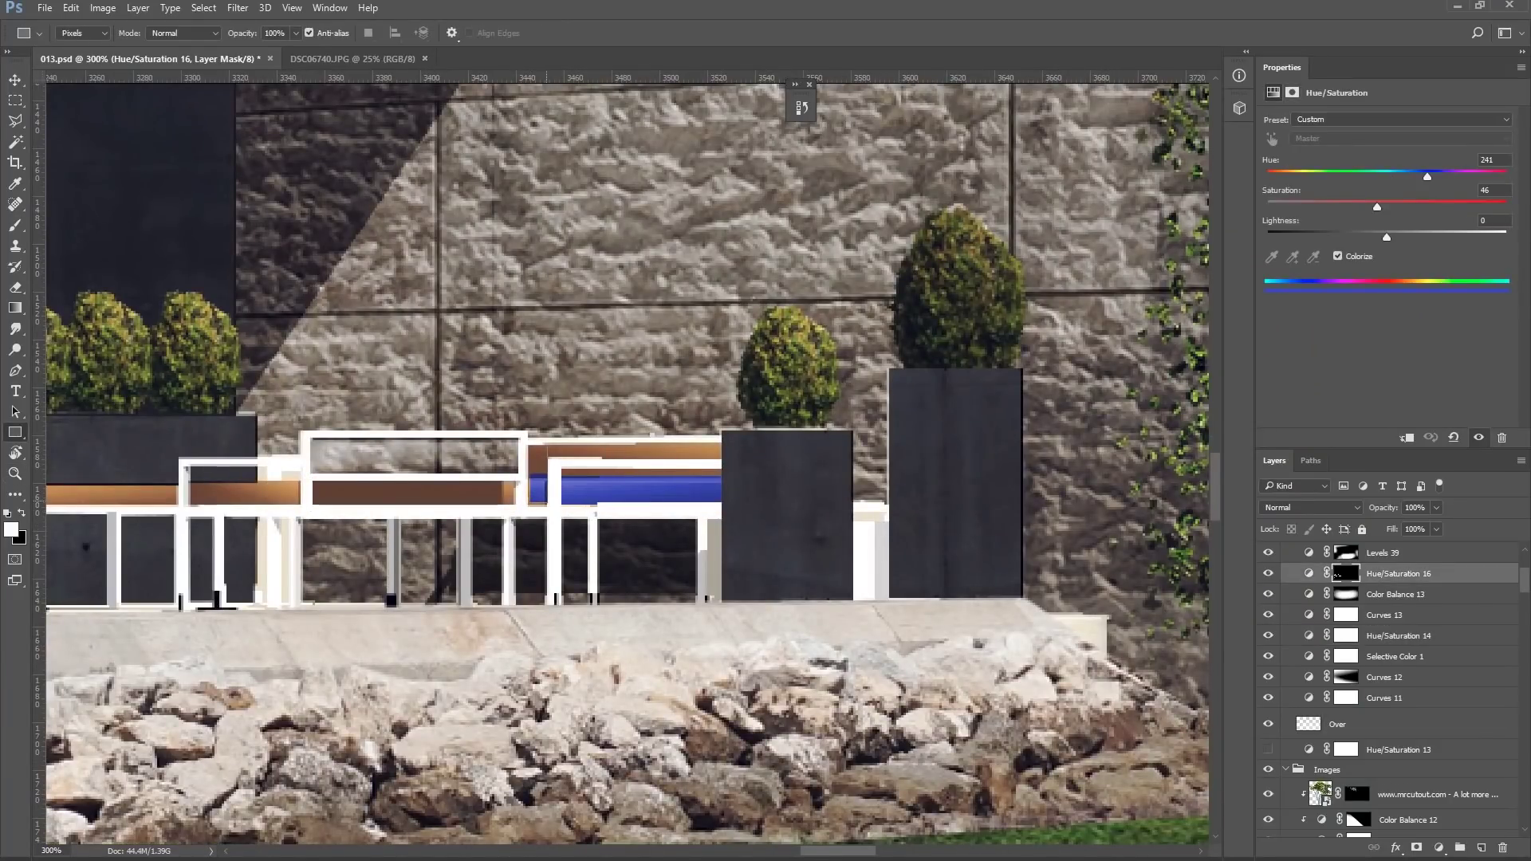
{"action": "left_click_drag", "start_coordinate": [723, 459], "coordinate": [723, 459]}
Step: Extend the Hue/Saturation 16 mask with more white rectangles over the remaining wooden surfaces of the terrace furniture
{"action": "scroll", "coordinate": [724, 461], "scroll_direction": "left", "scroll_amount": 5}
{"action": "left_click_drag", "start_coordinate": [556, 488], "coordinate": [760, 463]}
{"action": "left_click_drag", "start_coordinate": [435, 488], "coordinate": [549, 461]}
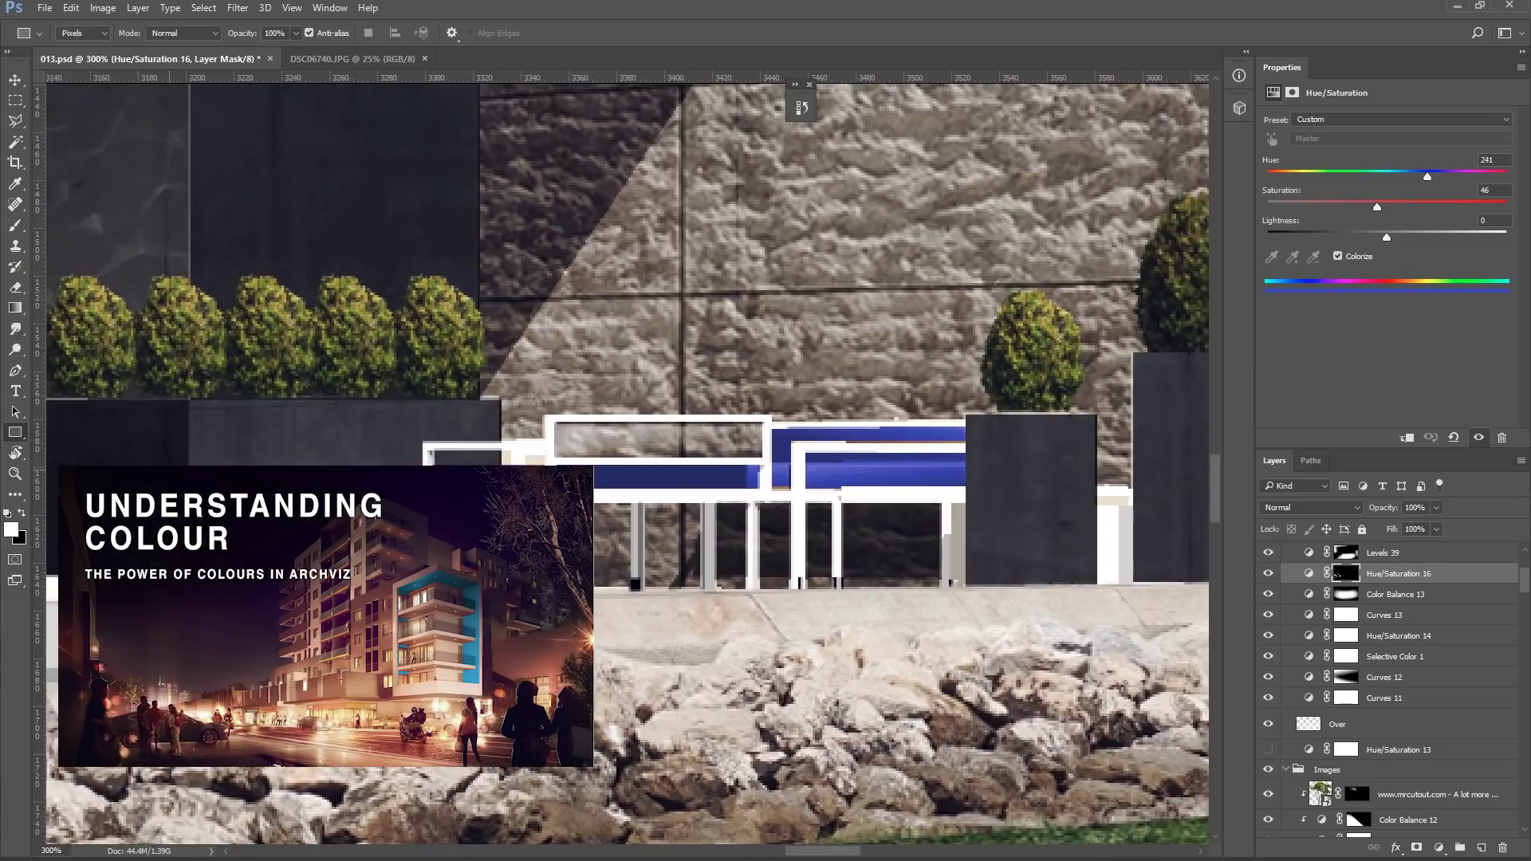
{"action": "key", "text": "z"}
{"action": "key", "text": "ctrl+minus"}
{"action": "key", "text": "ctrl+minus"}
{"action": "key", "text": "ctrl+minus"}
{"action": "key", "text": "ctrl+minus"}
{"action": "key", "text": "ctrl+minus"}
{"action": "key", "text": "ctrl+minus"}
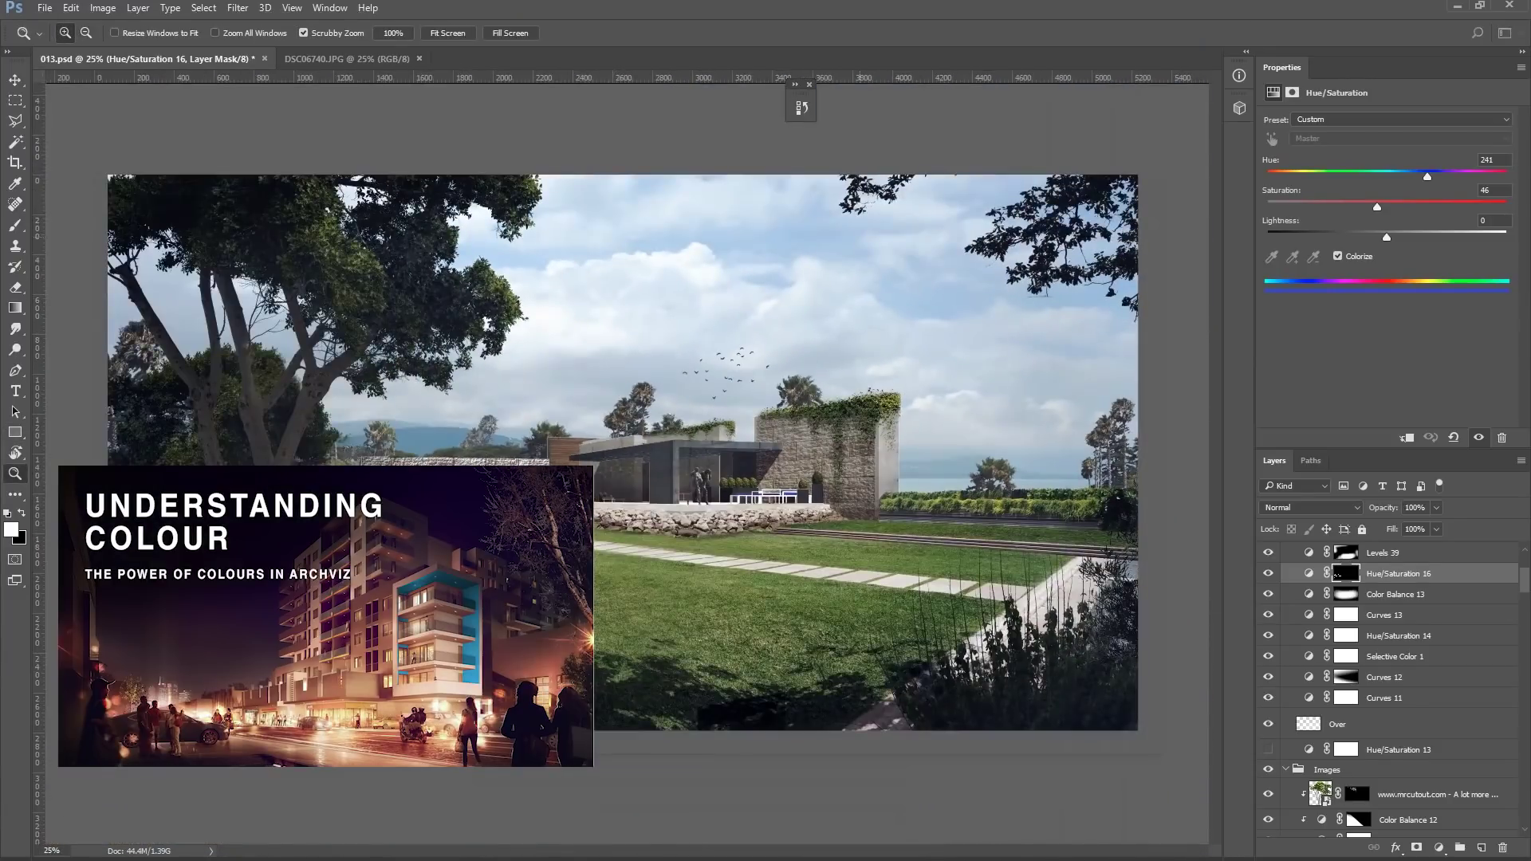